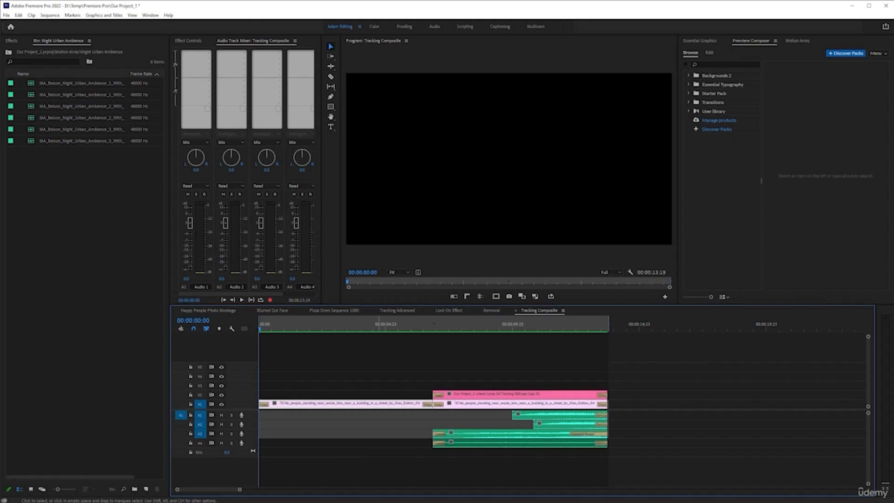
Step: Play the Tracking Composite sequence from its start in a maximized program monitor and restore the panel layout
click(296, 327)
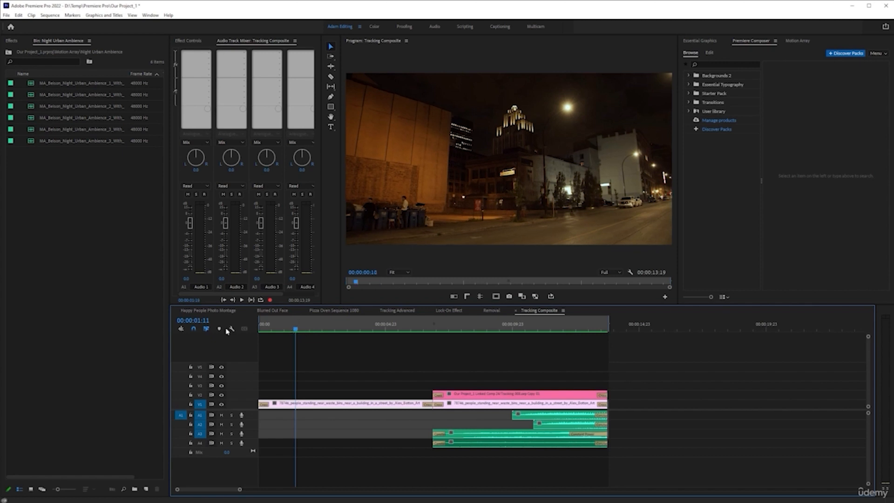
key(Home)
key(grave)
key(space)
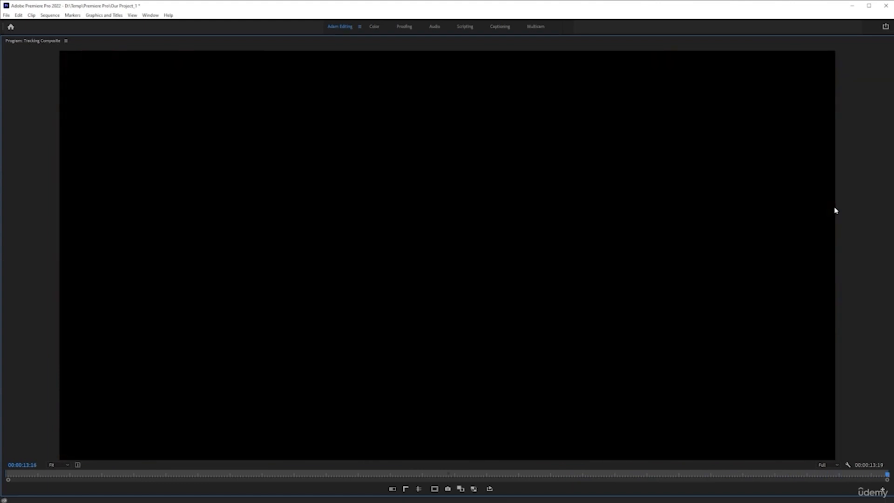
key(grave)
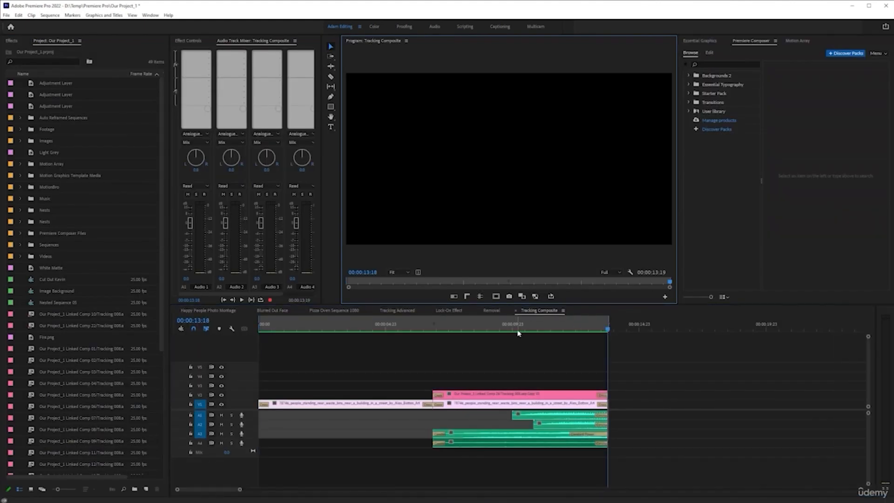
Step: Scrub and play the section around 00:00:10:00 to review the GO logo projected on the building wall
click(513, 330)
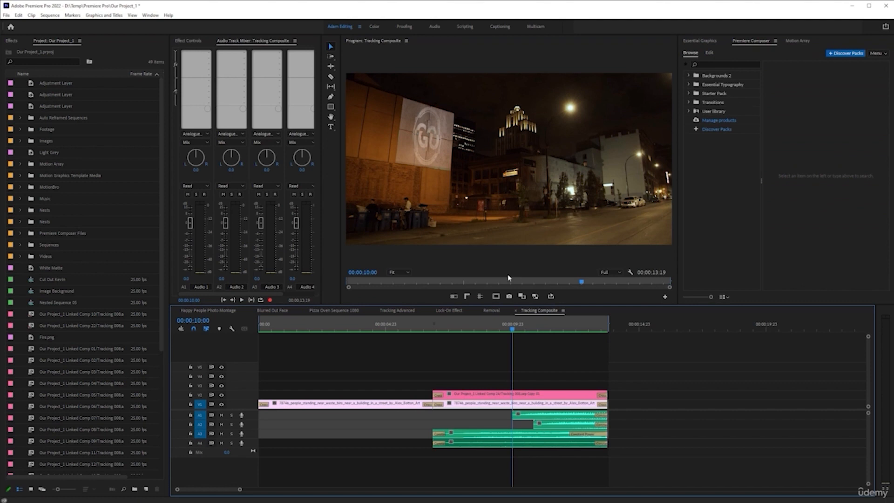
drag(392, 334, 518, 325)
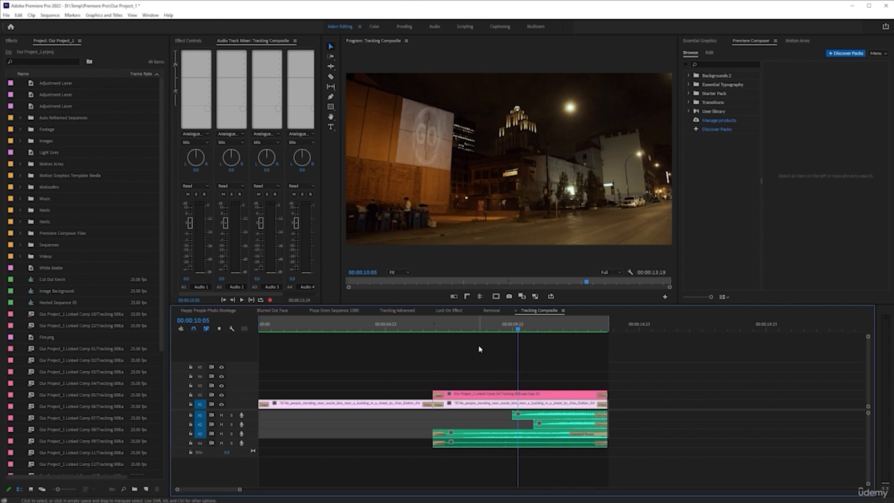
drag(475, 329, 513, 326)
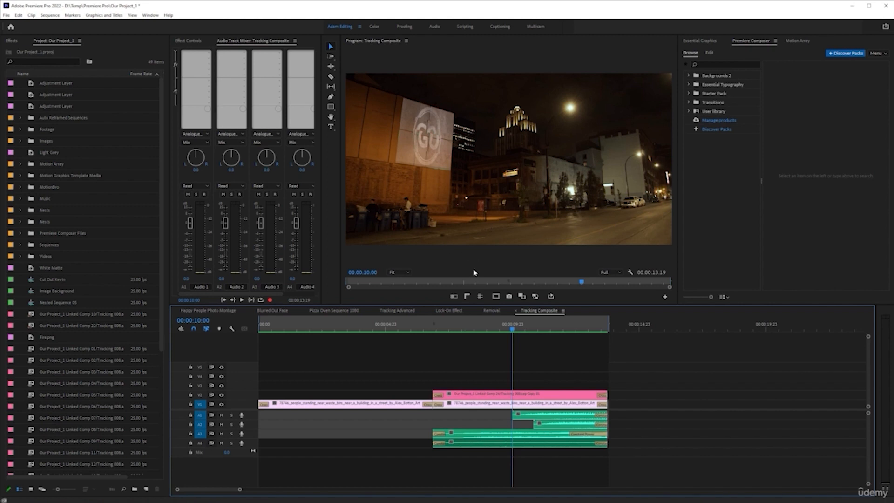
drag(514, 331, 483, 330)
key(space)
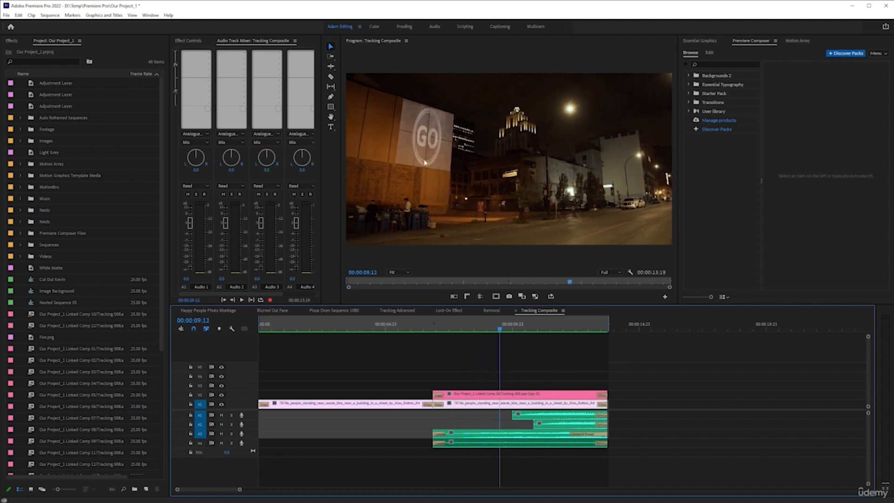
Step: Inspect the GO logo composite in a maximized program monitor at 00:00:09:13 and restore the panel layout
click(456, 329)
key(grave)
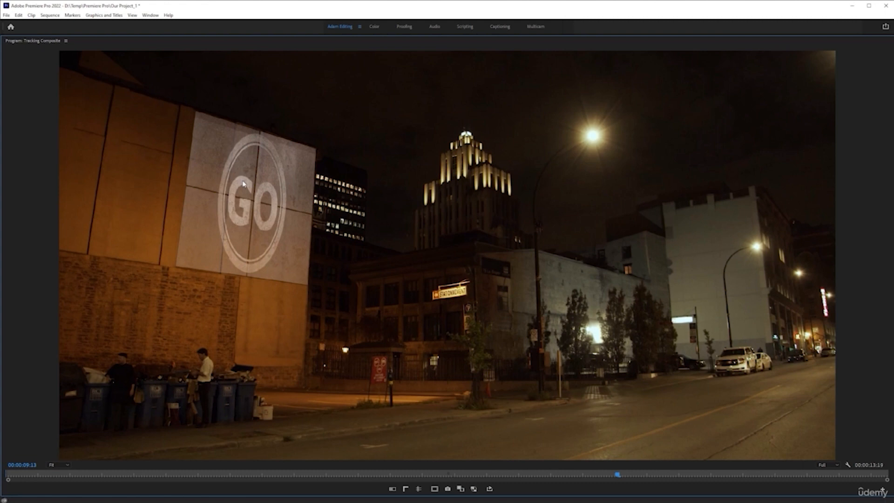
key(grave)
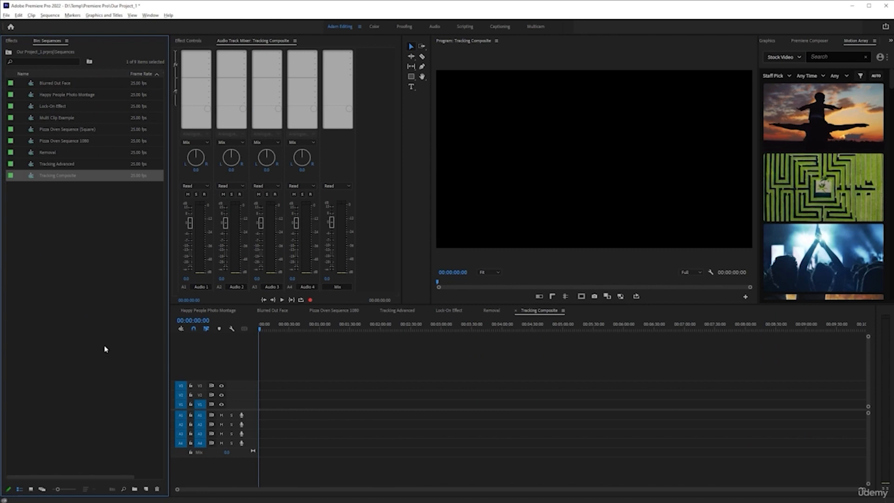
Step: Switch to Artgrid in the browser, clear the "wall" search filter and look over the stock footage home page
click(101, 502)
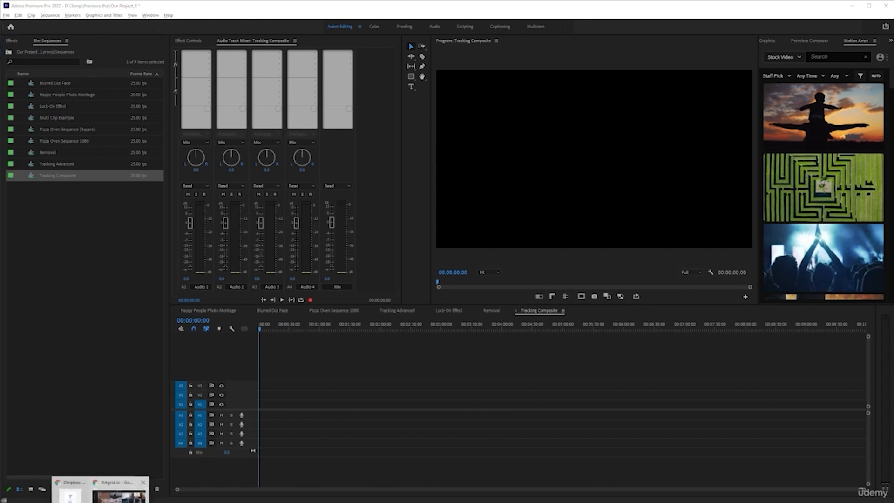
click(118, 489)
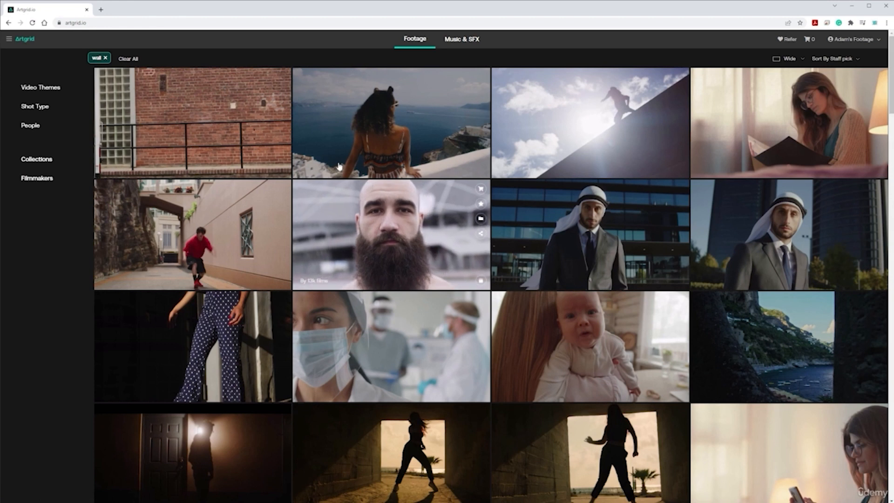
click(105, 59)
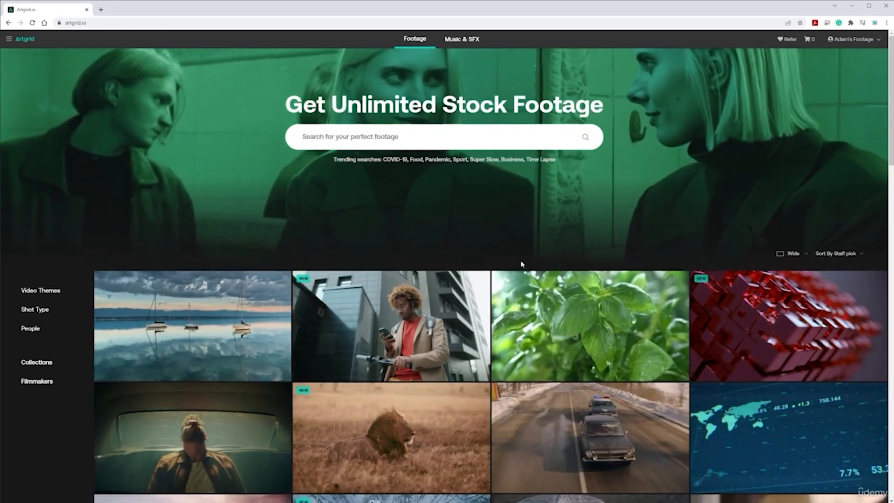
scroll(522, 264, down, 3)
scroll(508, 298, up, 3)
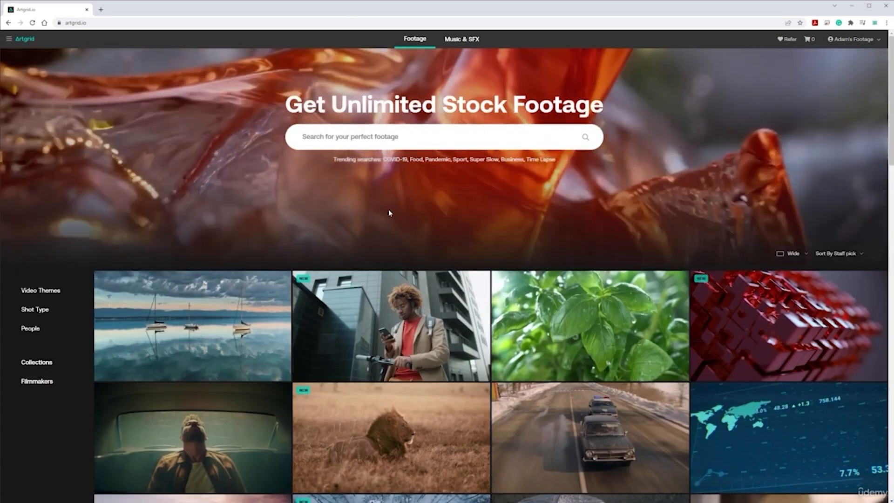
scroll(390, 212, down, 3)
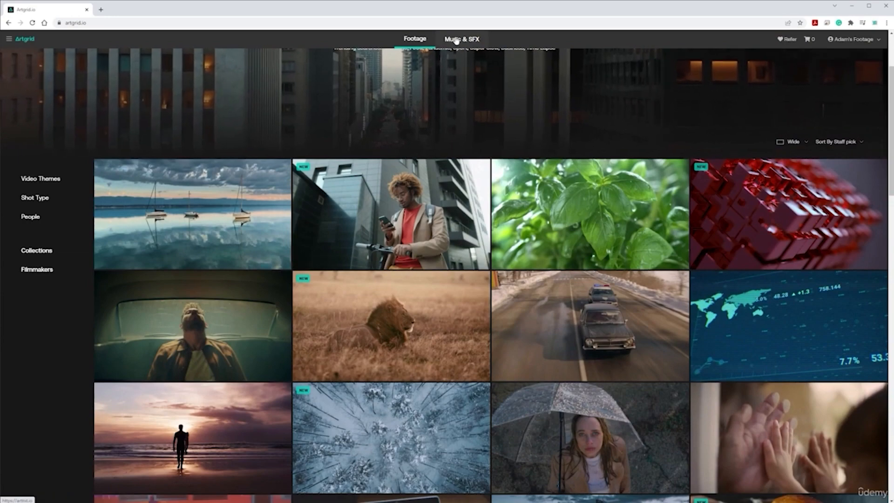
Step: Look over the Artlist music catalogue, return to the Artgrid footage site and close the extra browser tabs
click(456, 40)
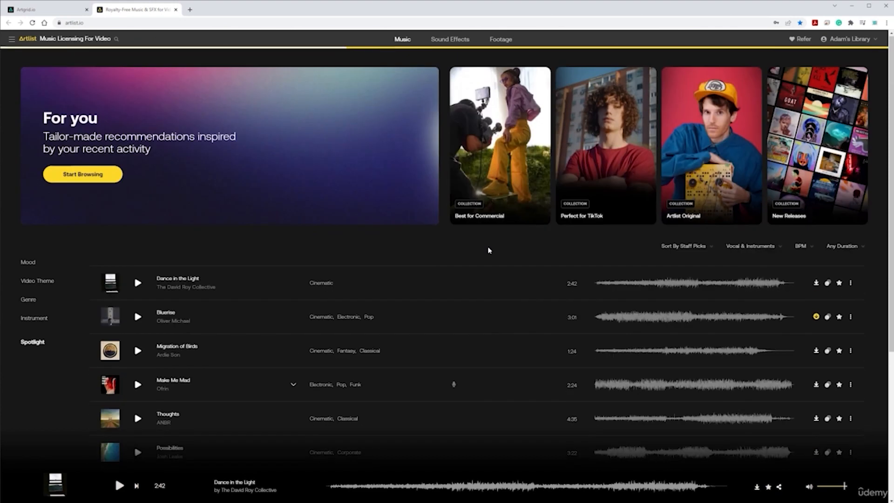
scroll(219, 219, down, 5)
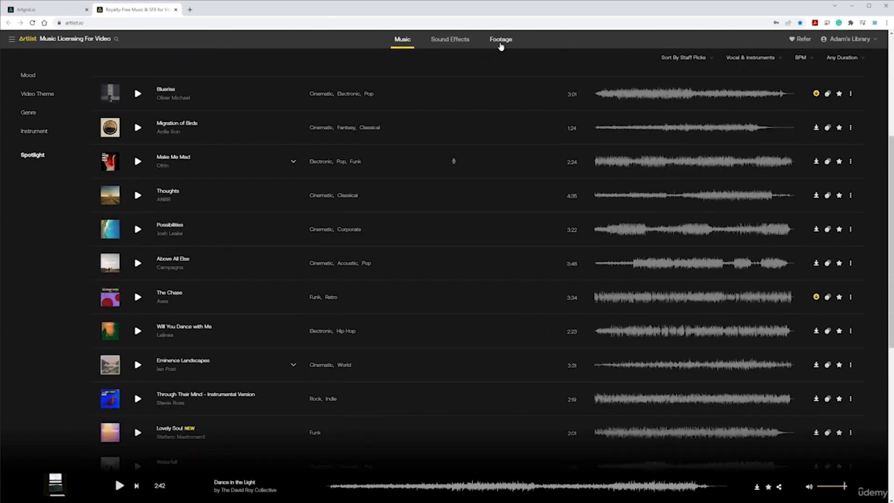
click(499, 41)
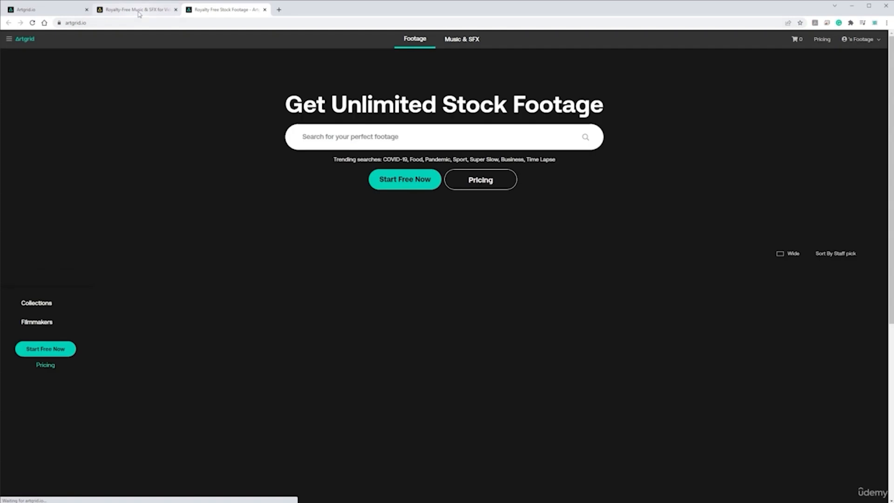
click(175, 10)
middle_click(53, 12)
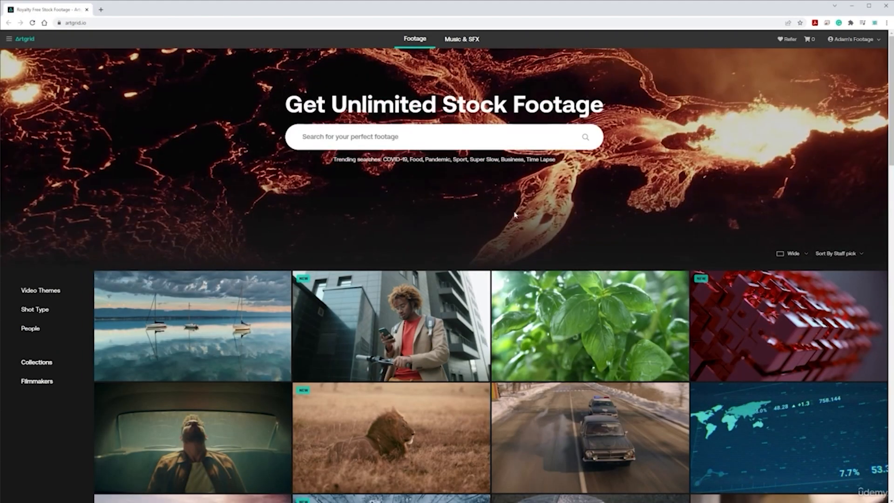
Step: Open the "Scooter, Man, Phone, Buildings" clip from the footage grid
scroll(373, 230, down, 2)
scroll(373, 231, down, 2)
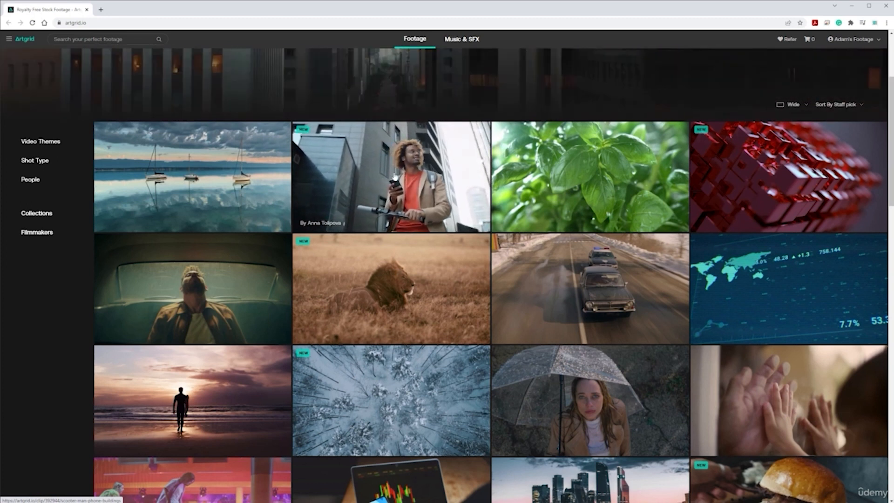
click(391, 169)
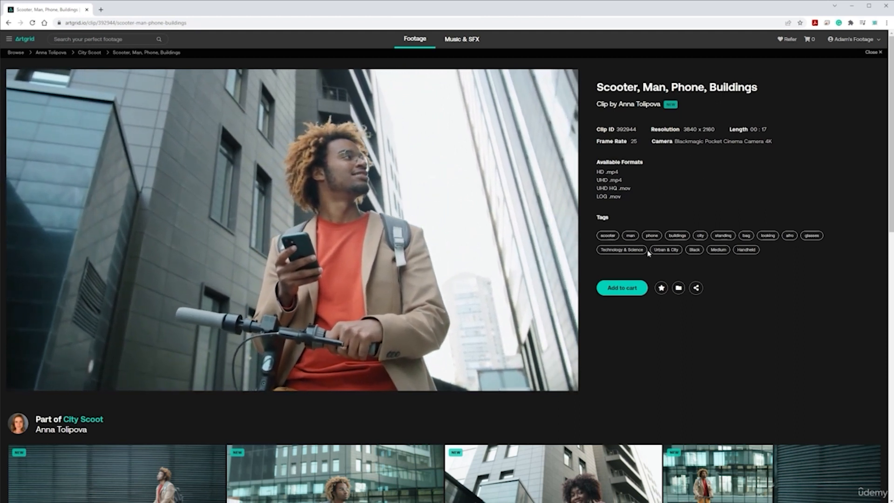
Step: Examine the scooter clip's page and preview the related clips from the City Scoot collection
scroll(376, 252, down, 1)
scroll(376, 252, down, 3)
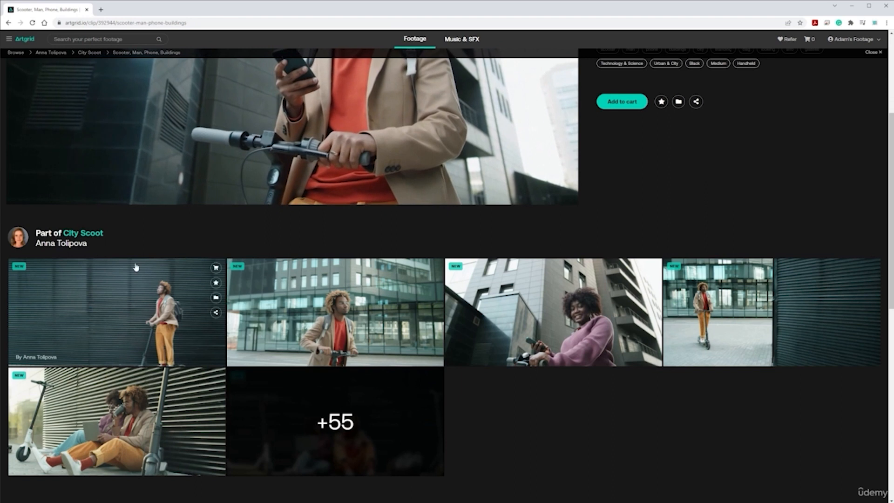
scroll(268, 199, up, 1)
scroll(268, 198, up, 4)
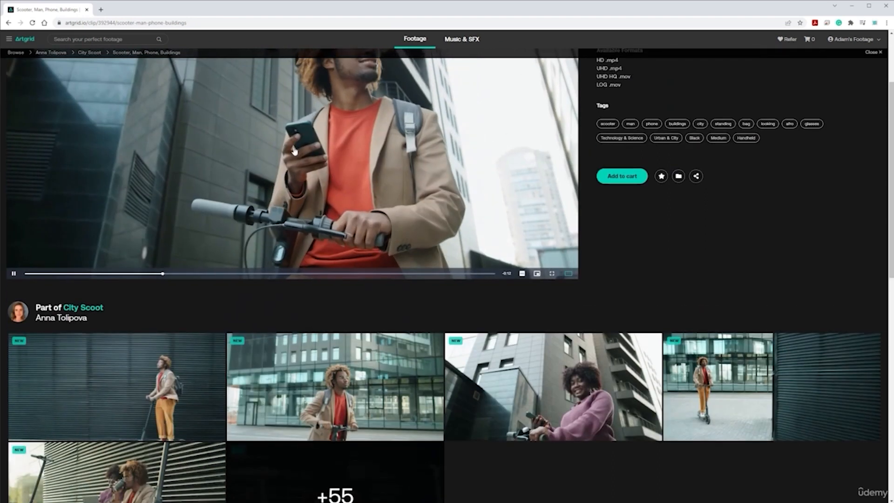
scroll(174, 269, down, 4)
mouse_move(120, 293)
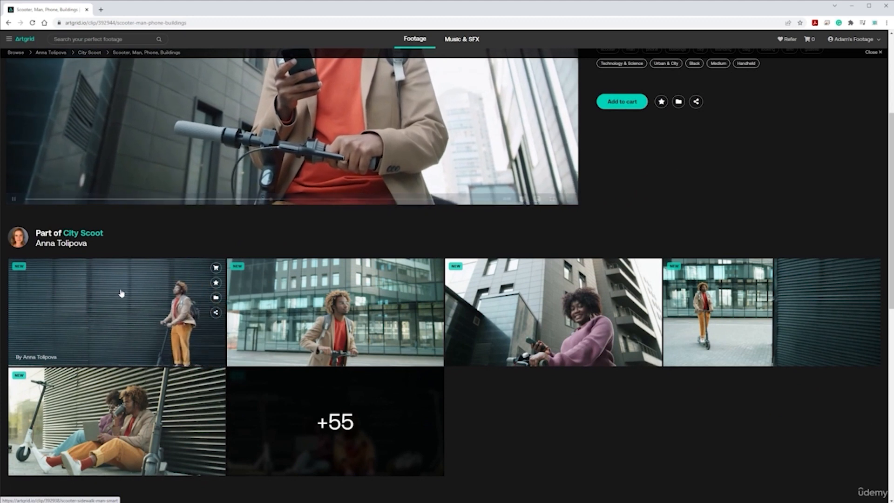
mouse_move(334, 316)
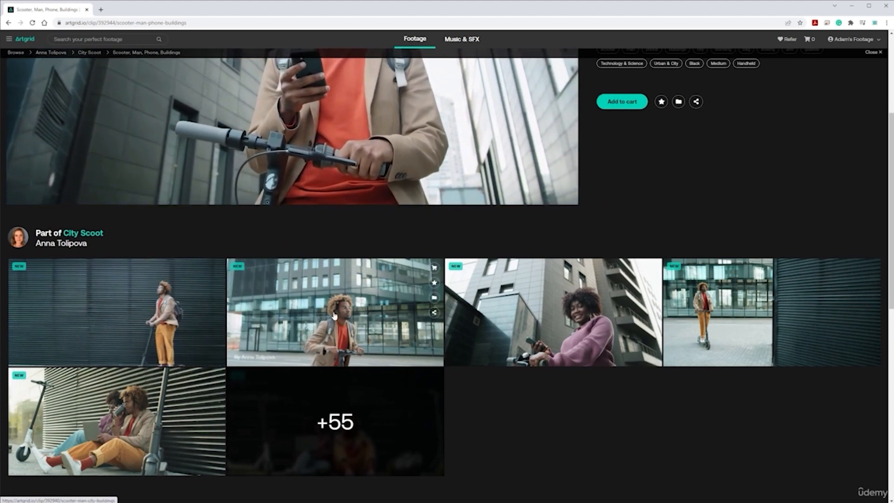
mouse_move(578, 328)
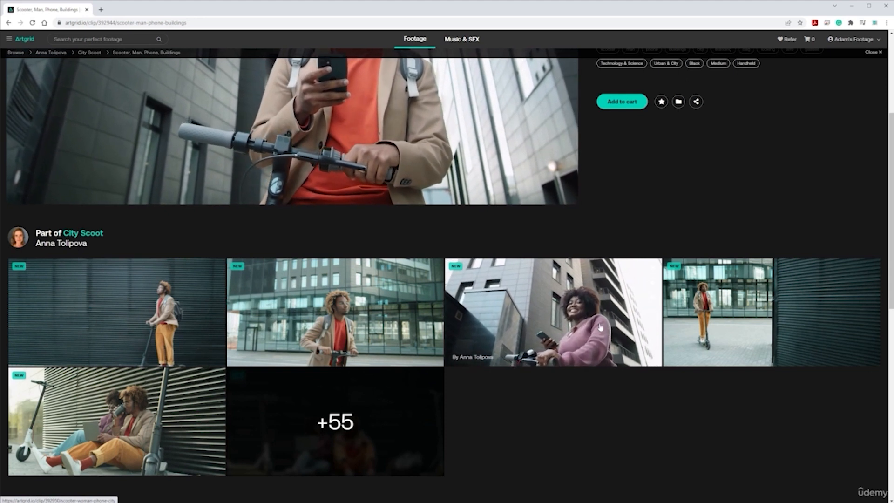
Step: Open the full City Scoot collection and look through all of its clips
click(369, 427)
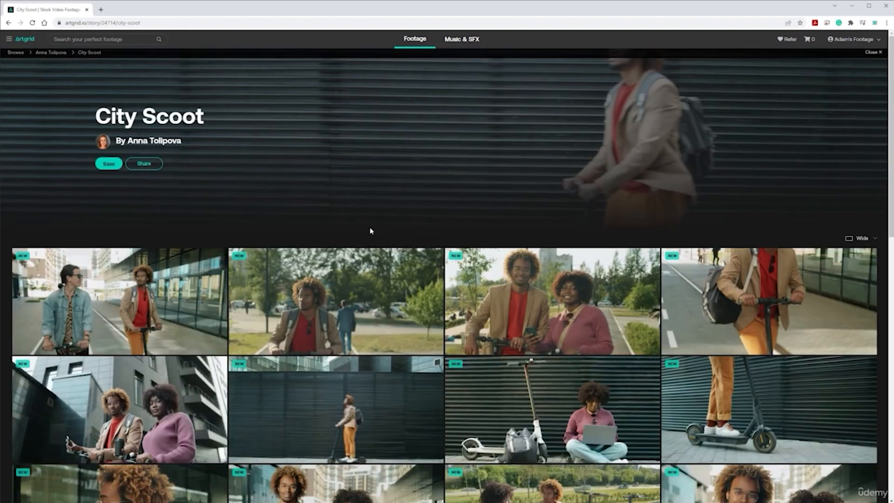
scroll(381, 298, down, 5)
scroll(381, 289, down, 4)
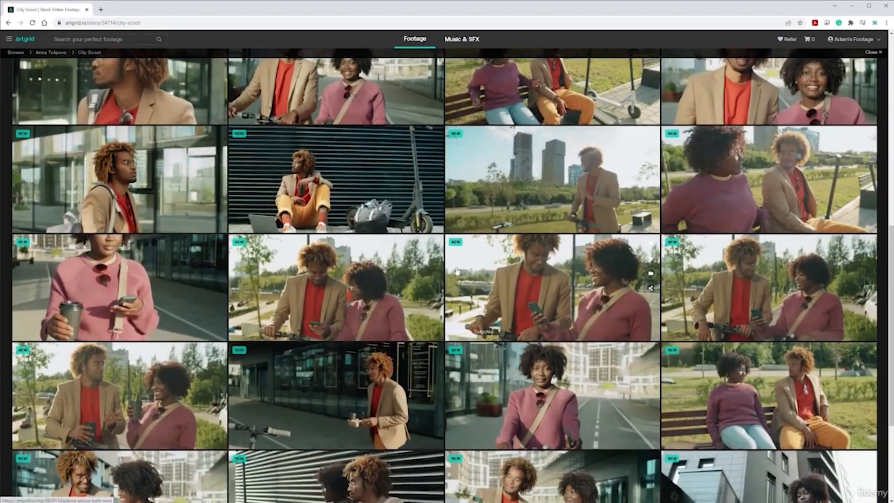
scroll(538, 285, down, 1)
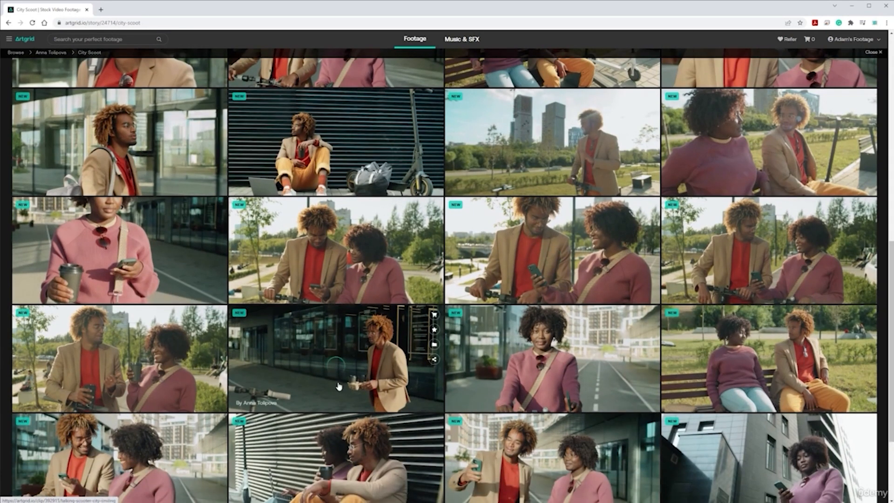
scroll(339, 386, down, 2)
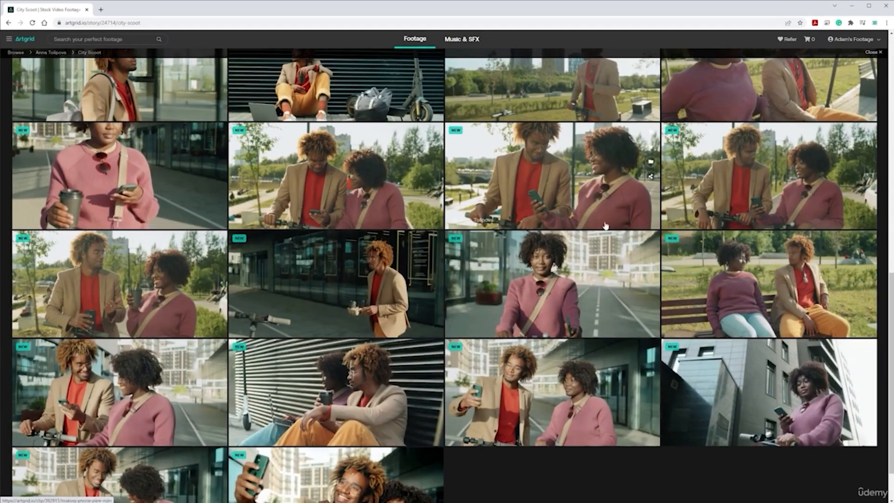
scroll(606, 226, down, 4)
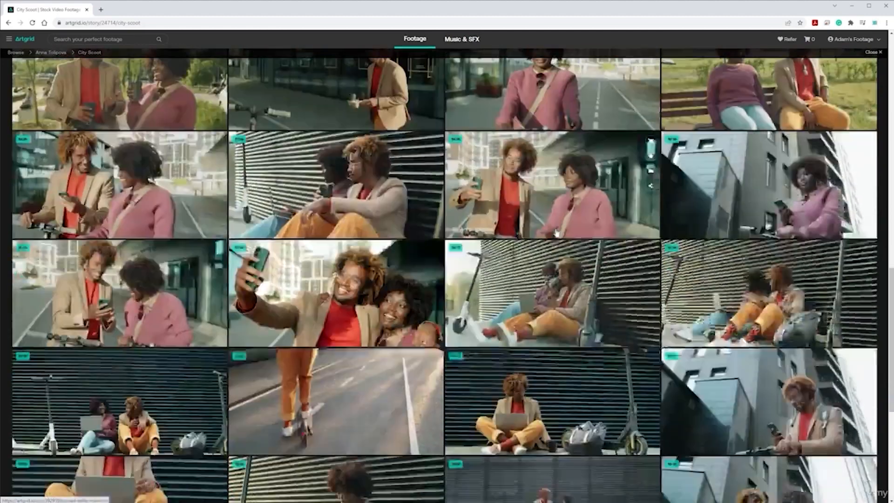
scroll(557, 233, down, 4)
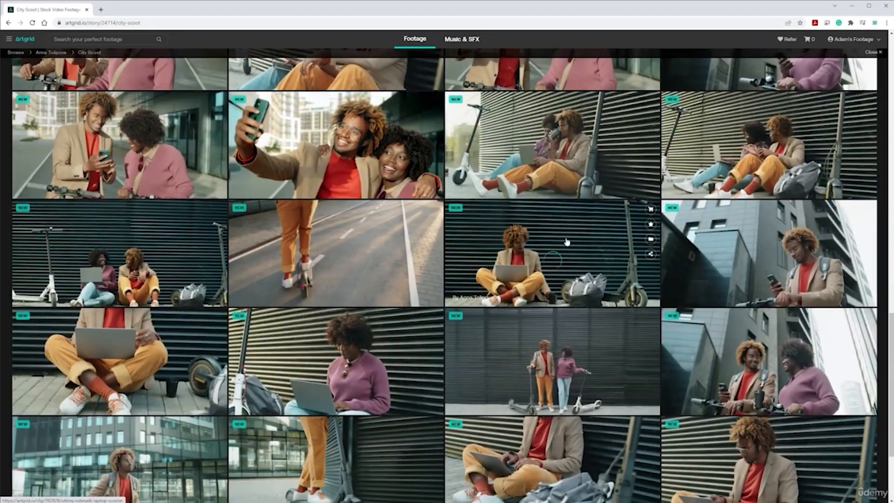
scroll(566, 240, down, 1)
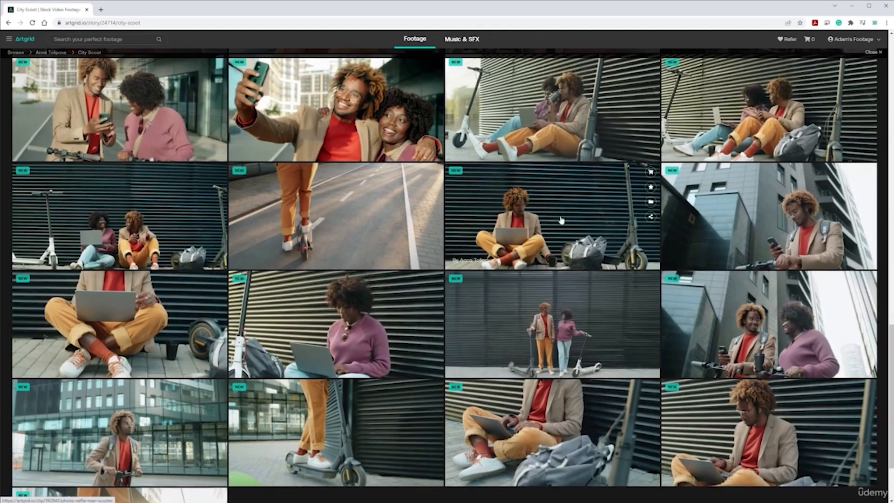
scroll(512, 260, down, 2)
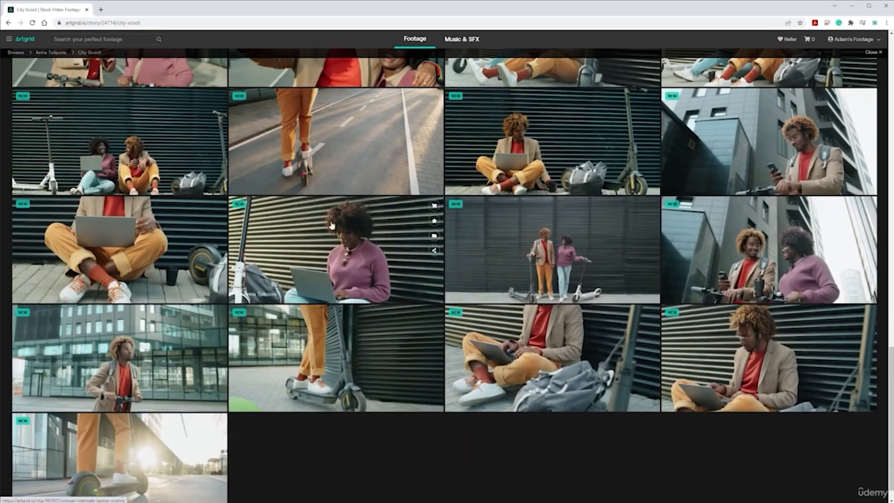
scroll(445, 222, down, 9)
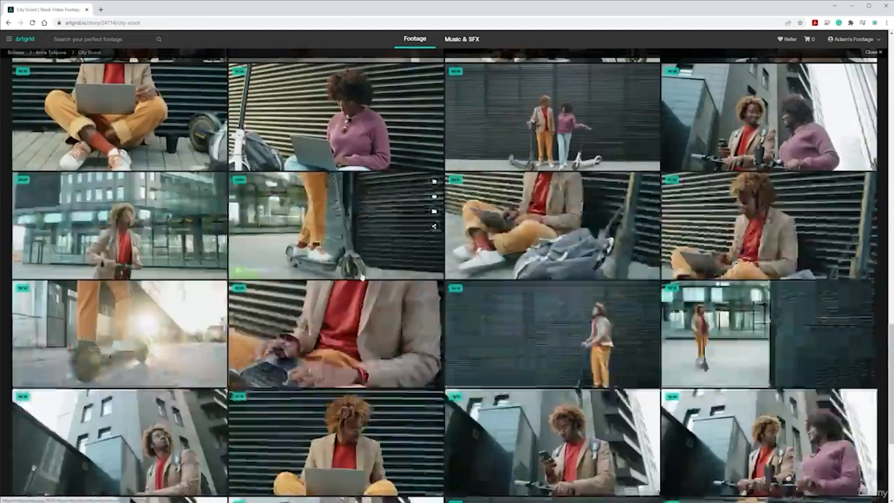
scroll(396, 298, down, 3)
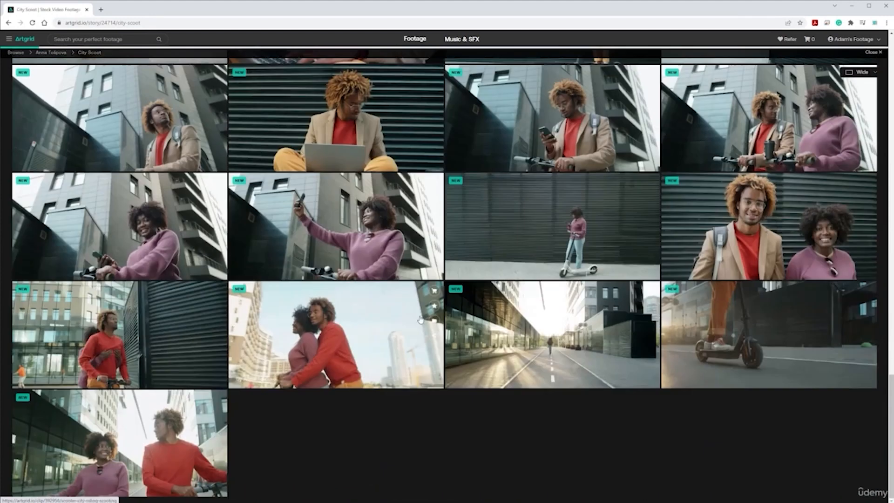
Step: Review the City Scoot clips again, from the final rows back up to the collection's header
scroll(422, 326, down, 1)
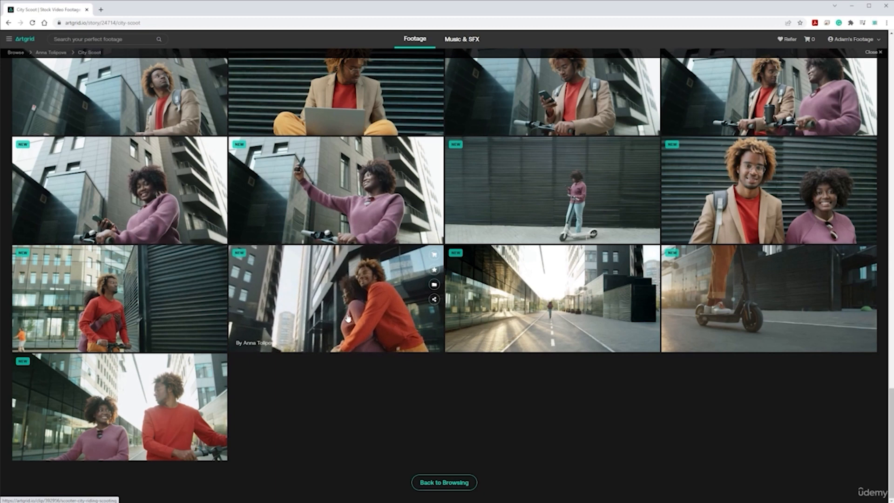
scroll(347, 317, up, 2)
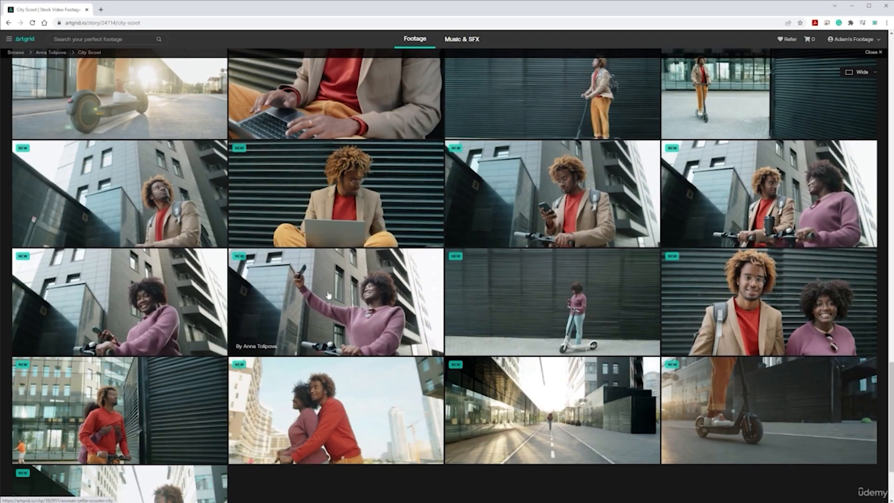
scroll(348, 321, up, 6)
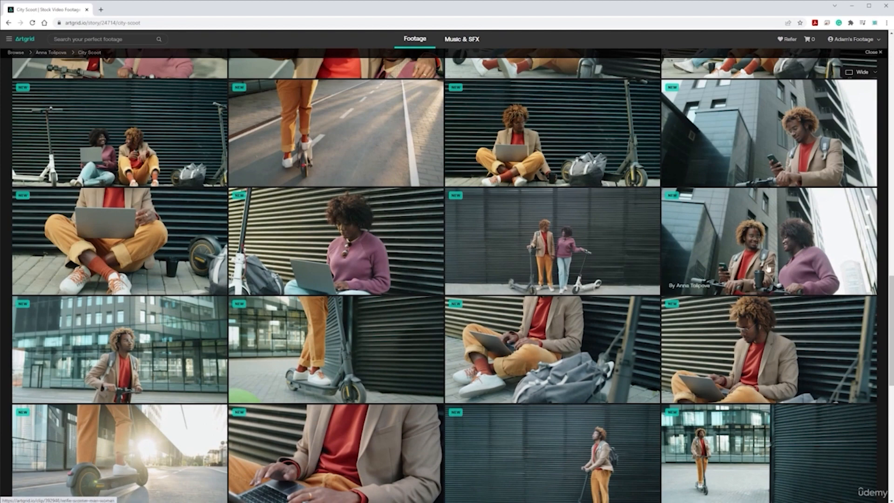
scroll(516, 344, up, 4)
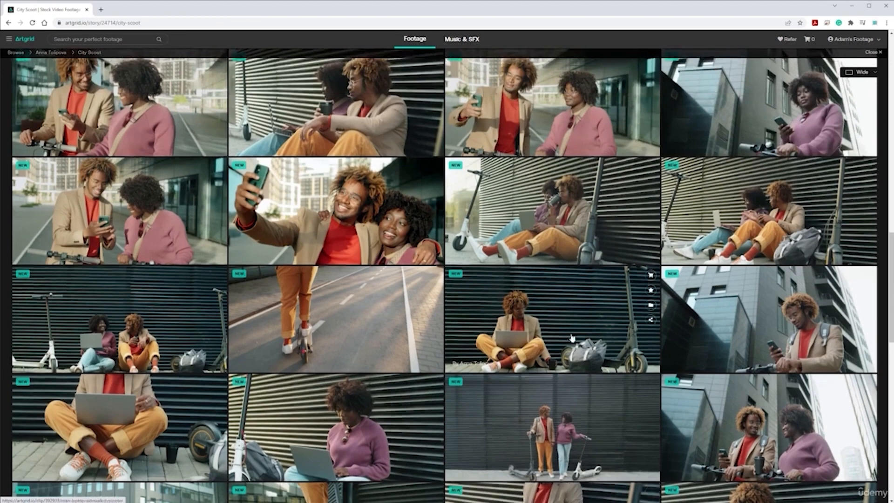
scroll(536, 326, up, 2)
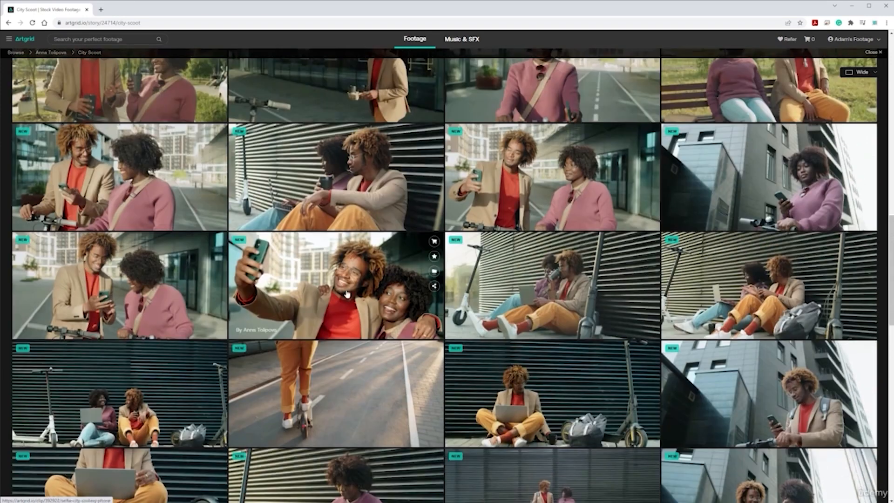
scroll(316, 281, up, 5)
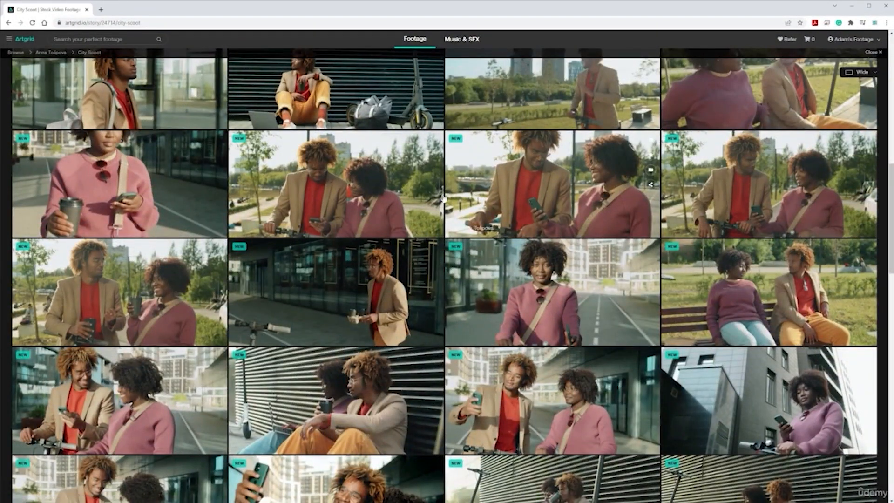
scroll(502, 275, up, 4)
scroll(502, 280, up, 7)
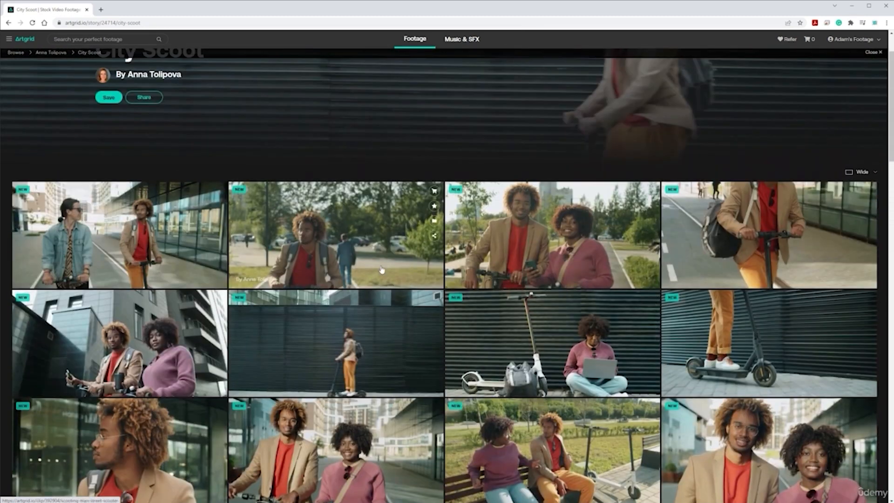
scroll(381, 270, down, 2)
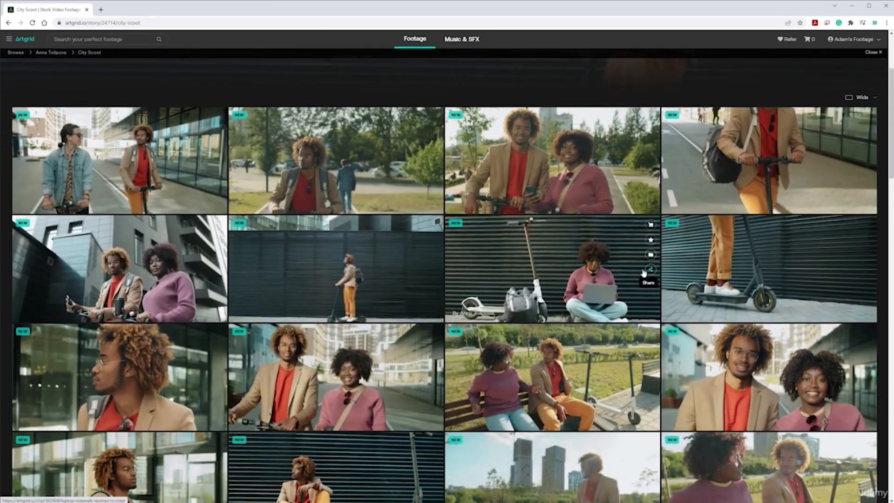
scroll(644, 272, down, 11)
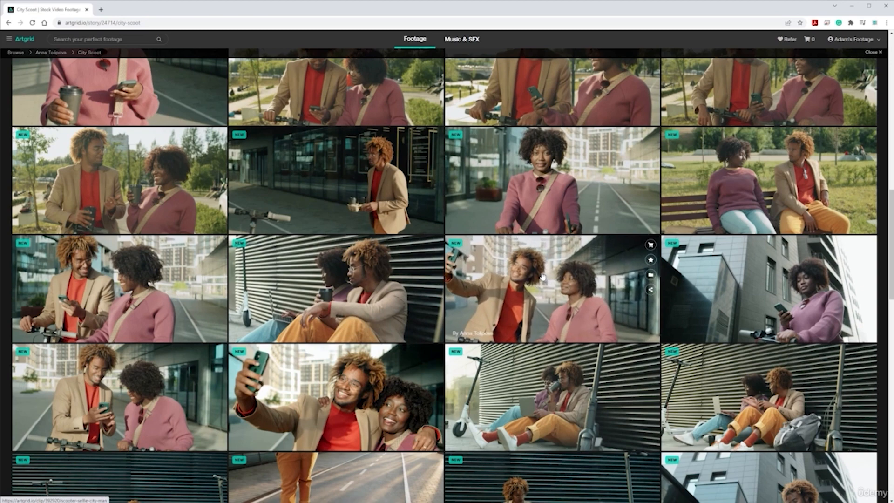
scroll(542, 276, up, 10)
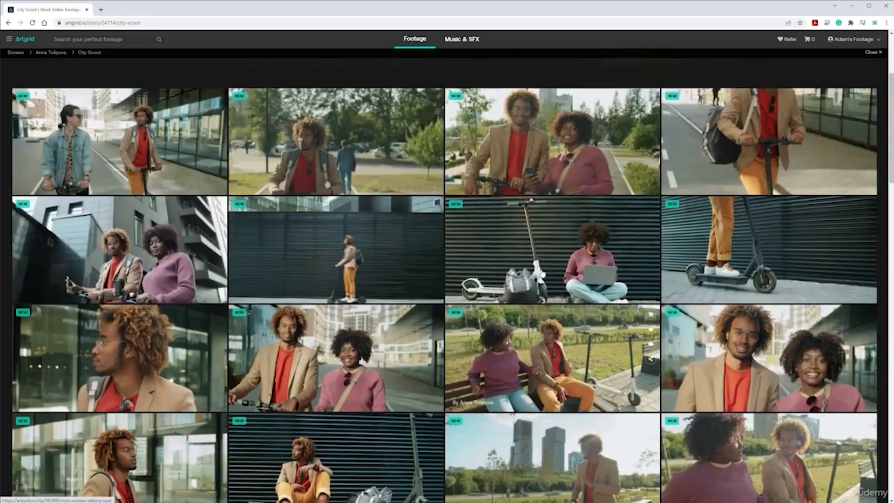
scroll(542, 274, up, 4)
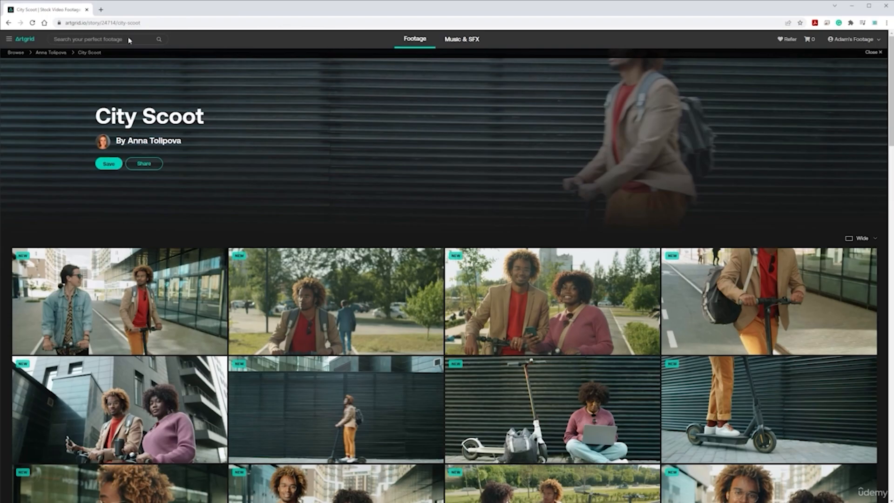
Step: Look at the Artlist music site, return to Artgrid and glance over the City Scoot clips
click(474, 42)
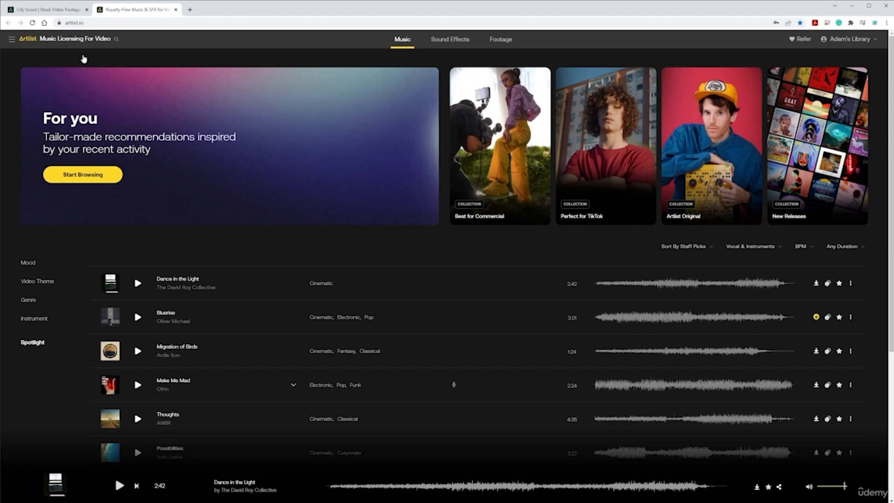
click(61, 10)
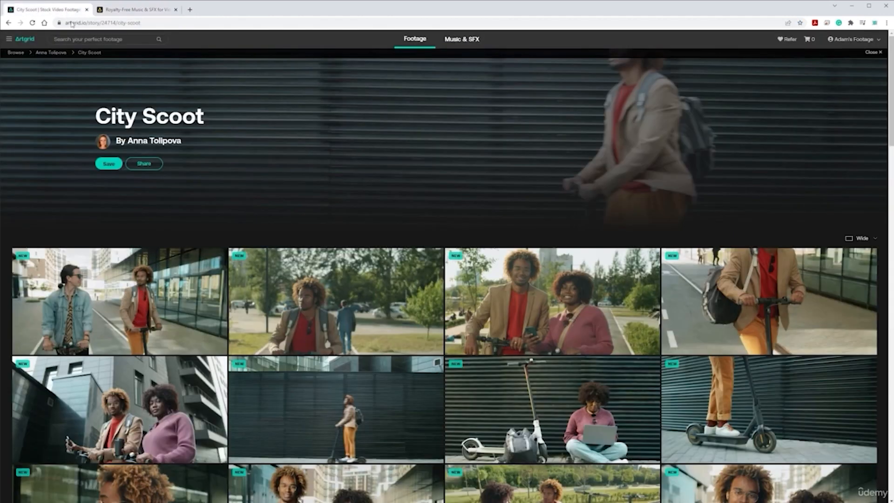
scroll(397, 237, down, 15)
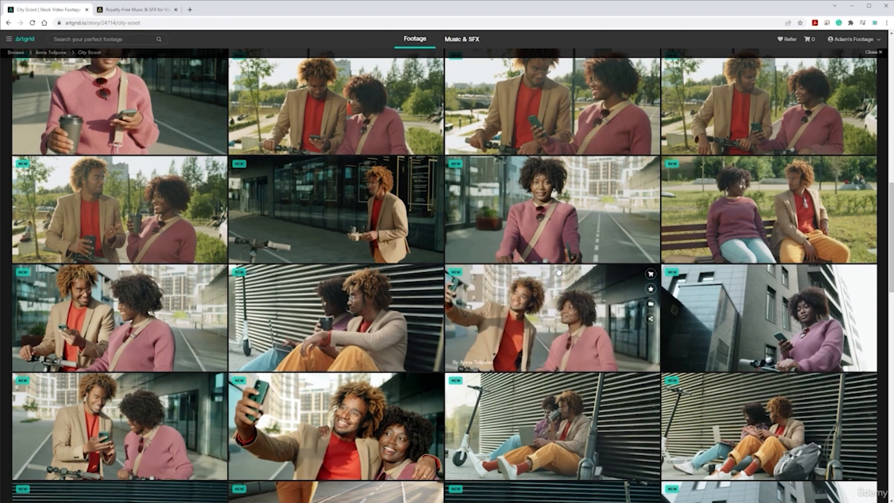
scroll(557, 269, up, 10)
Step: Return to Artgrid's main browsing page and look at the stock footage search and staff-pick clips
click(16, 53)
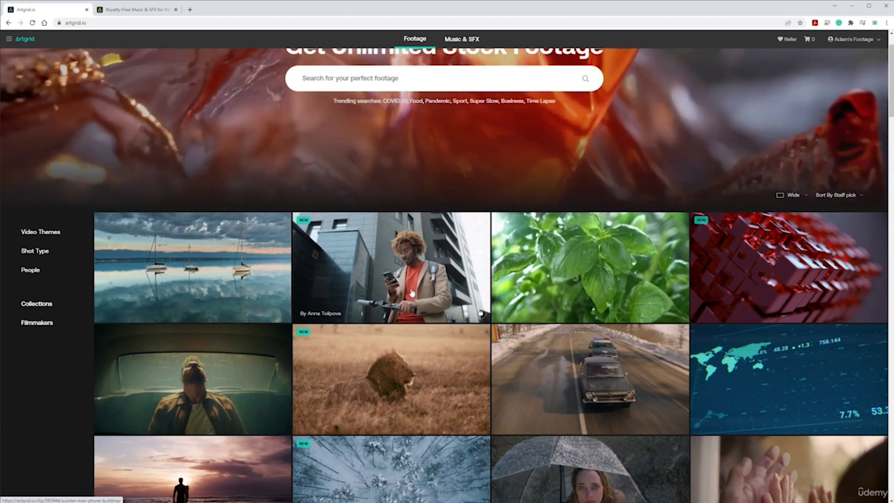
scroll(419, 298, up, 1)
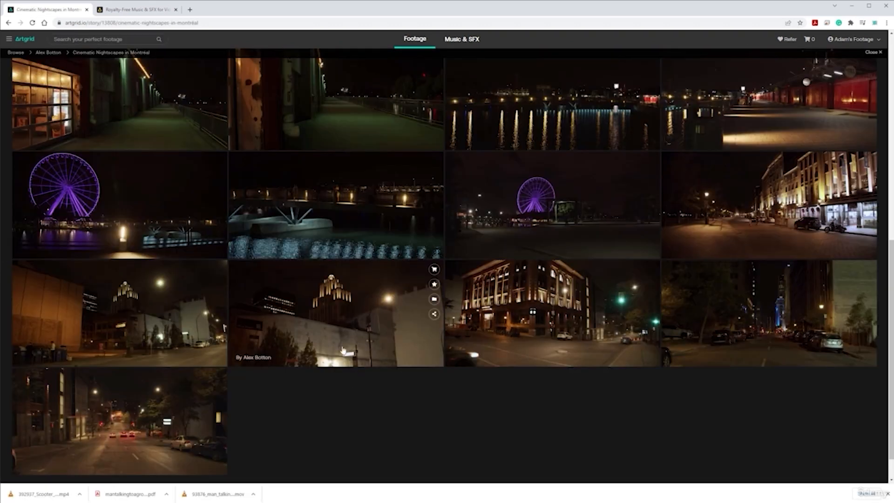
scroll(332, 320, up, 7)
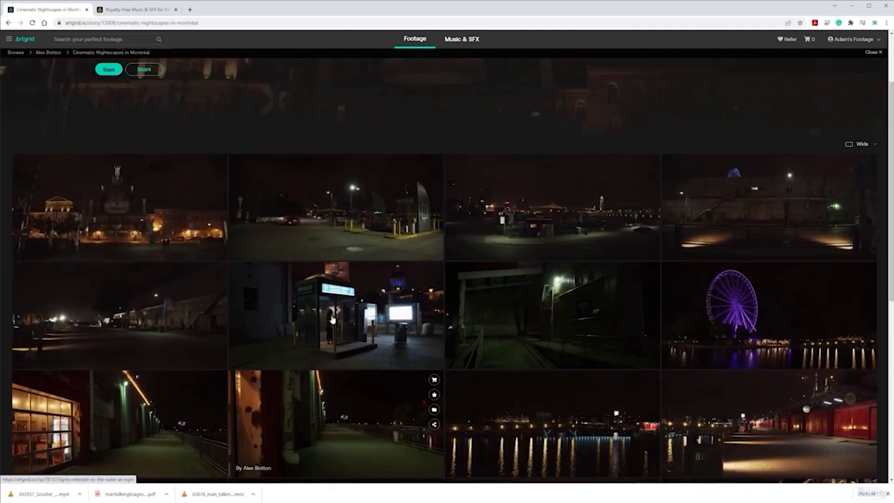
Step: Look through the Cinematic Nightscapes in Montréal collection and open the clip "People standing near waste bins near a building in a street"
scroll(332, 319, down, 2)
scroll(332, 315, up, 5)
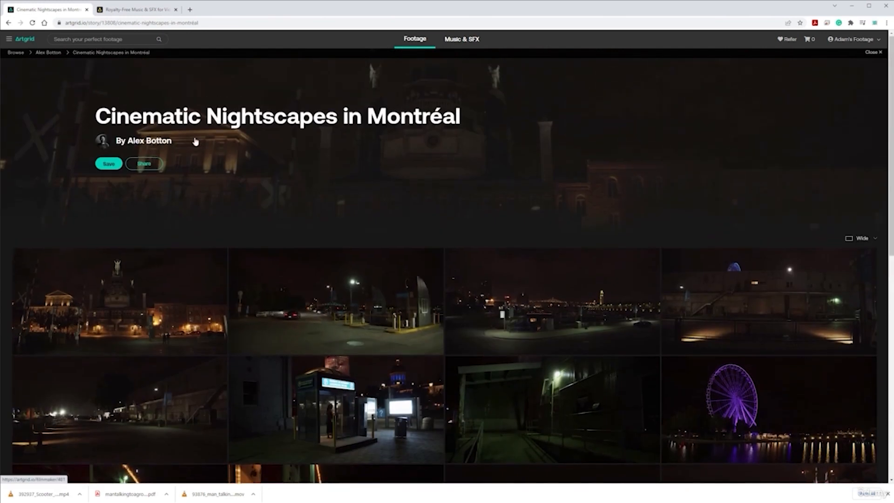
scroll(266, 194, down, 10)
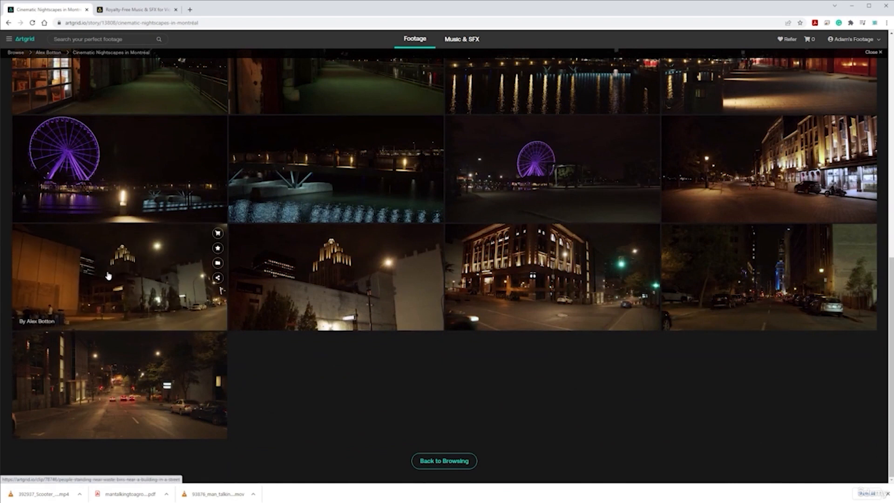
click(156, 290)
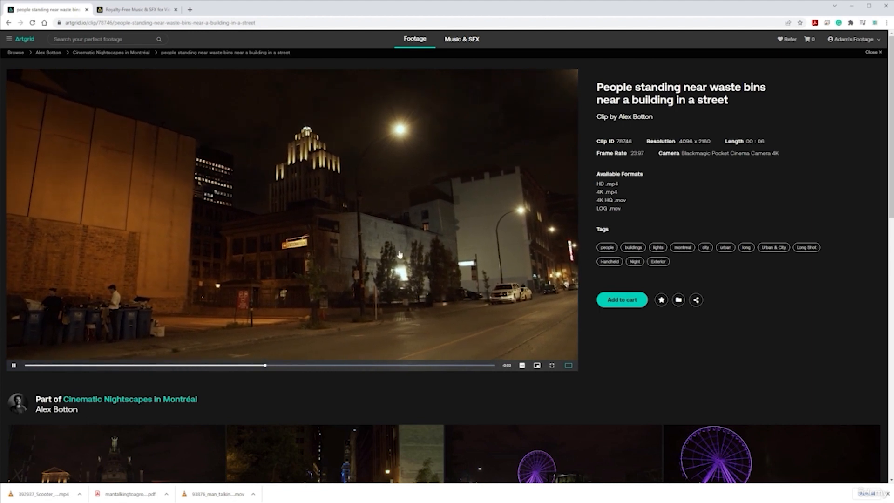
Step: Add the night street clip to the cart and check out
click(637, 304)
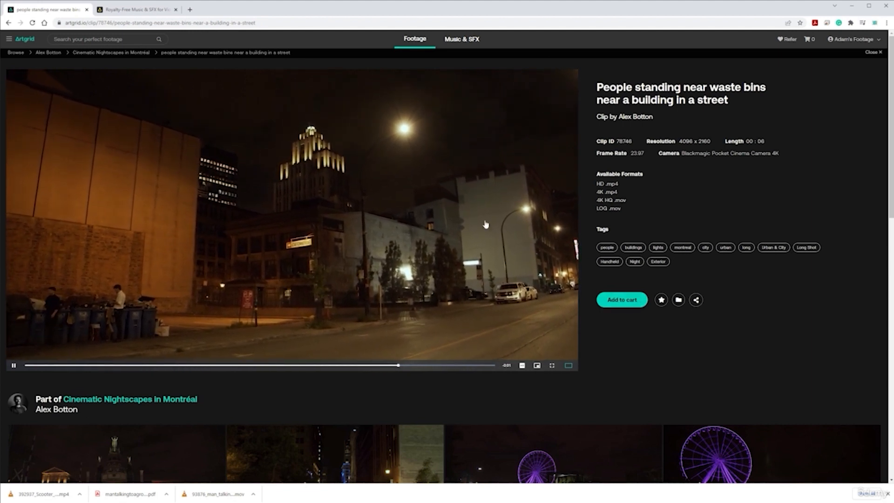
click(810, 39)
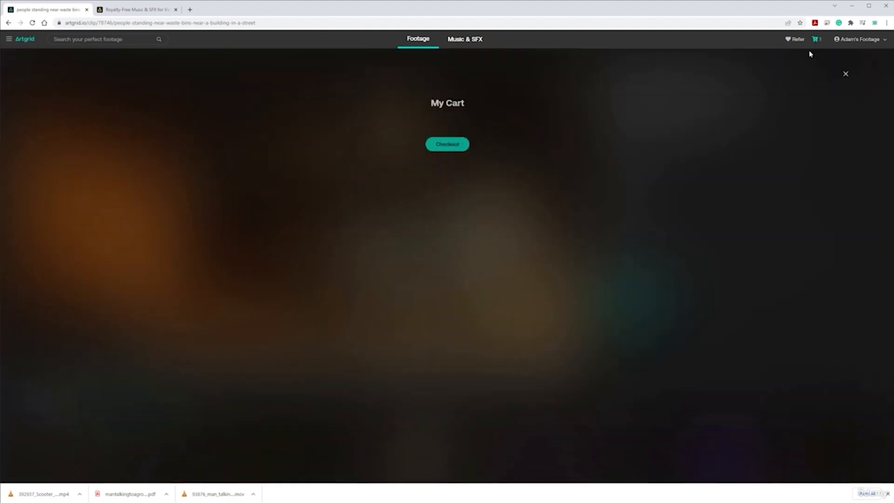
click(459, 223)
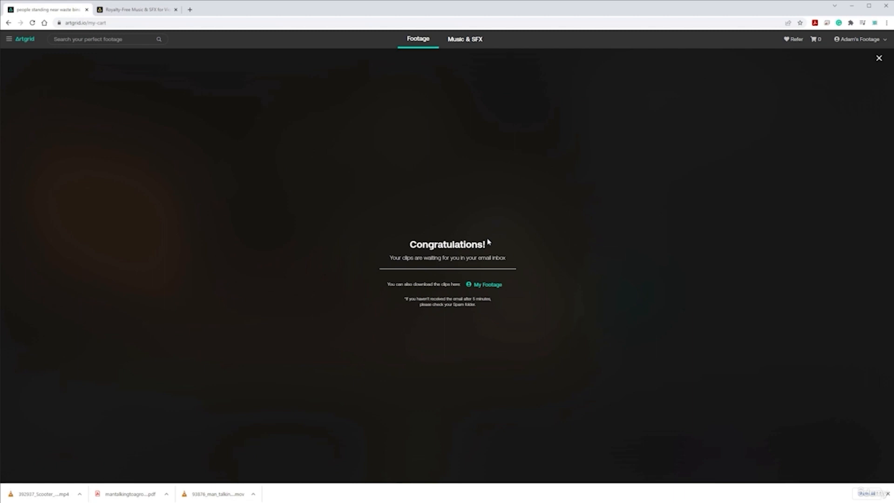
Step: Open My Footage and download the night street clip in 4K
click(487, 285)
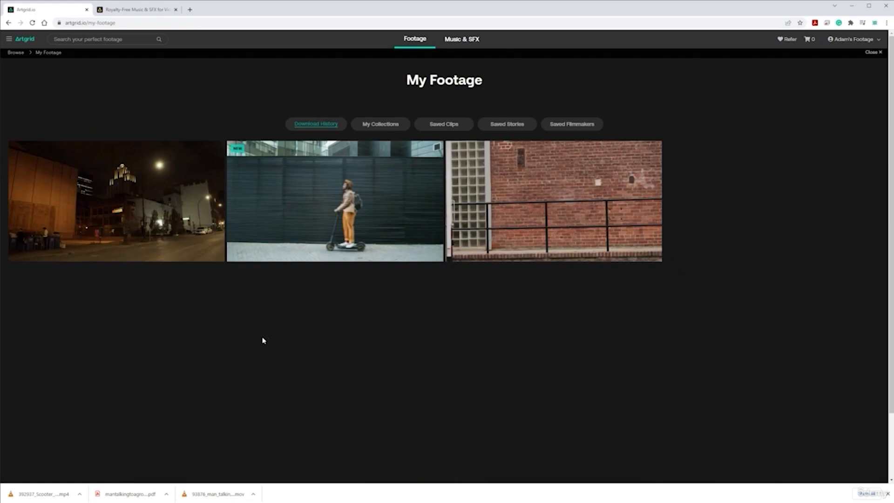
mouse_move(144, 162)
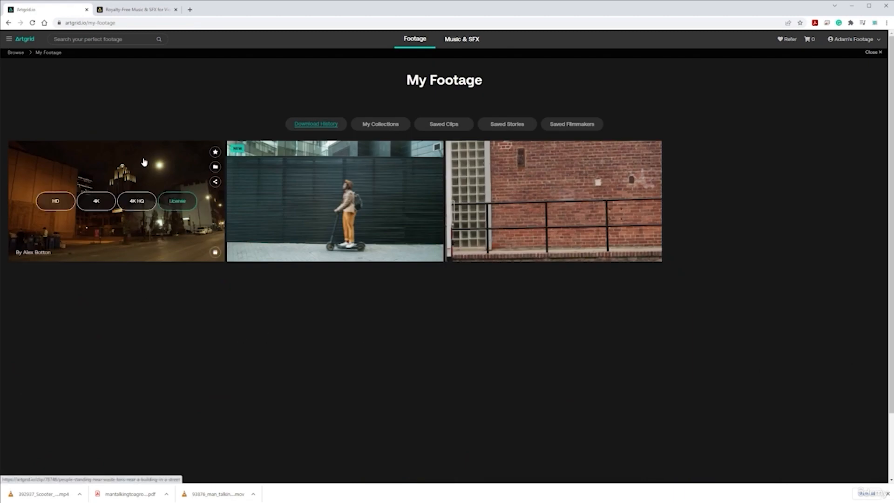
click(95, 202)
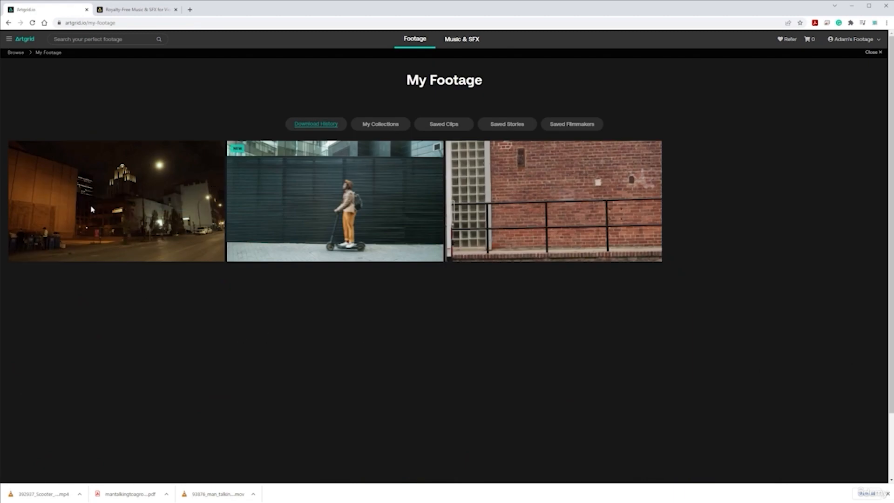
Step: Show the downloaded 78746 clip in its folder and move it into the Artgrid folder inside B-Roll
mouse_move(333, 175)
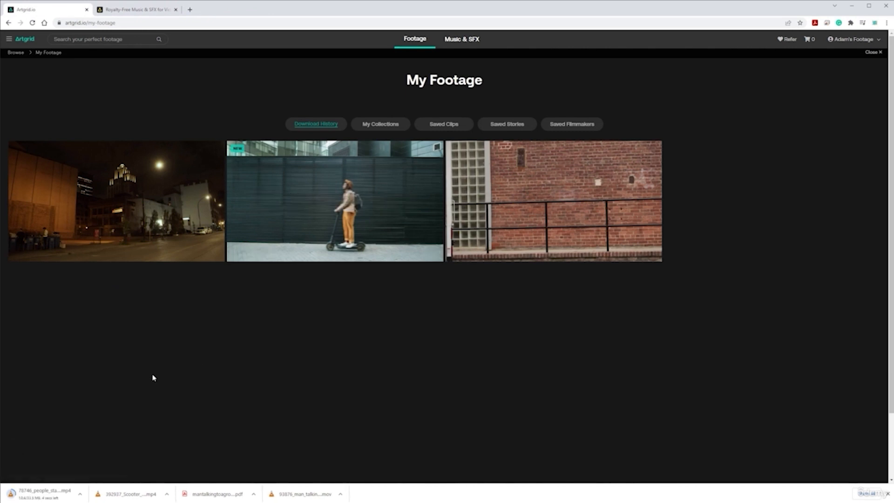
click(86, 490)
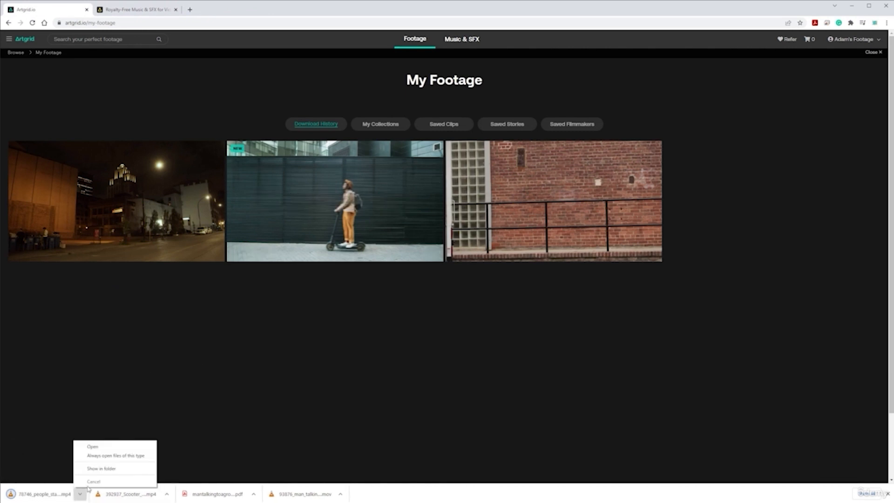
click(104, 469)
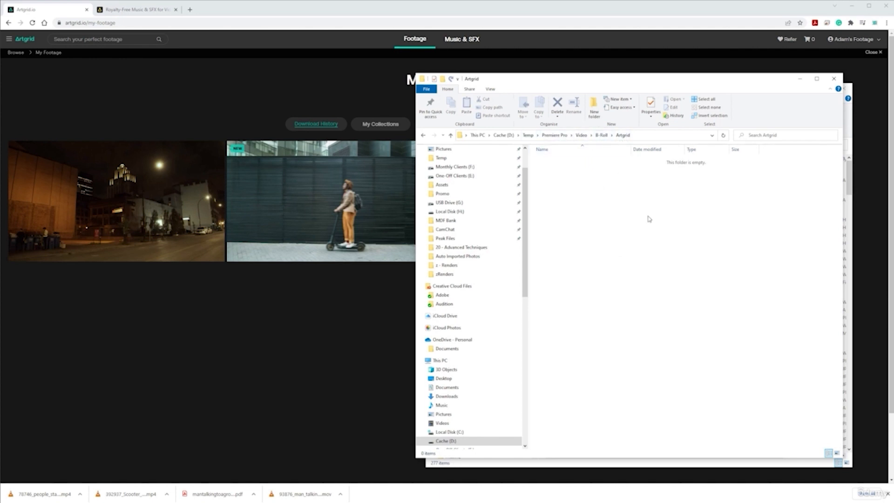
click(615, 214)
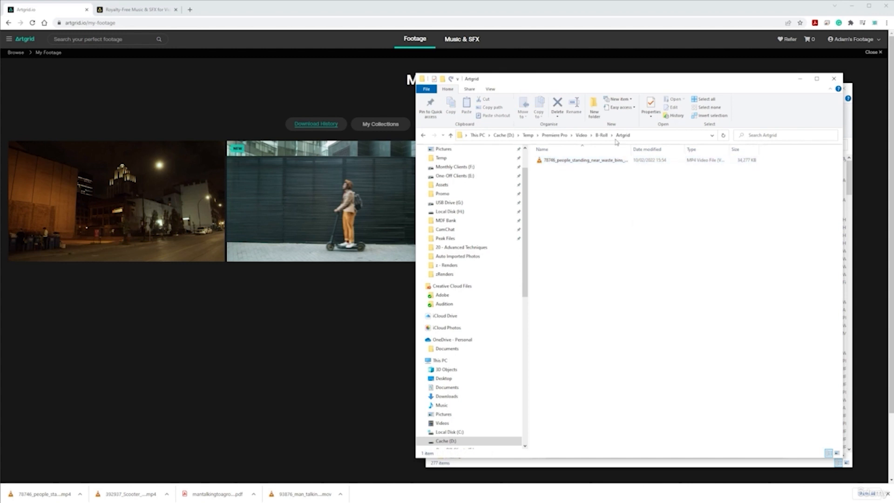
Step: Switch to Premiere Pro and import the Artgrid folder from B-Roll into the Footage bin
click(601, 135)
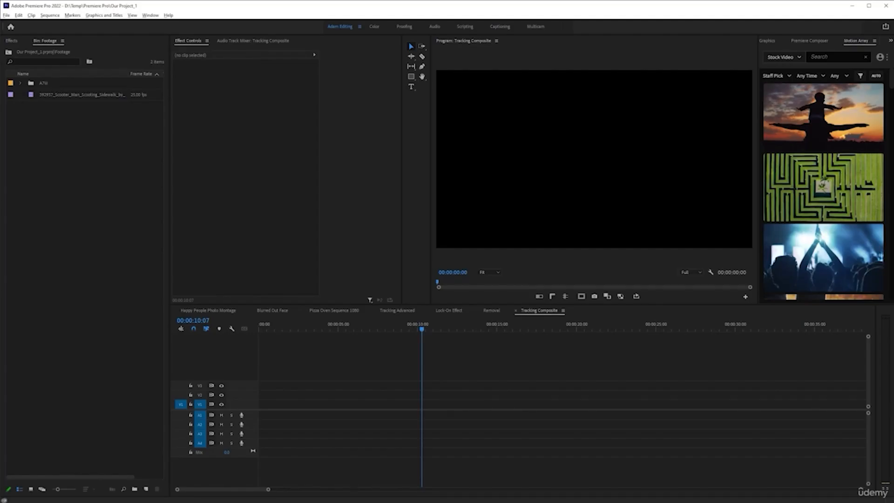
key(alt+Tab)
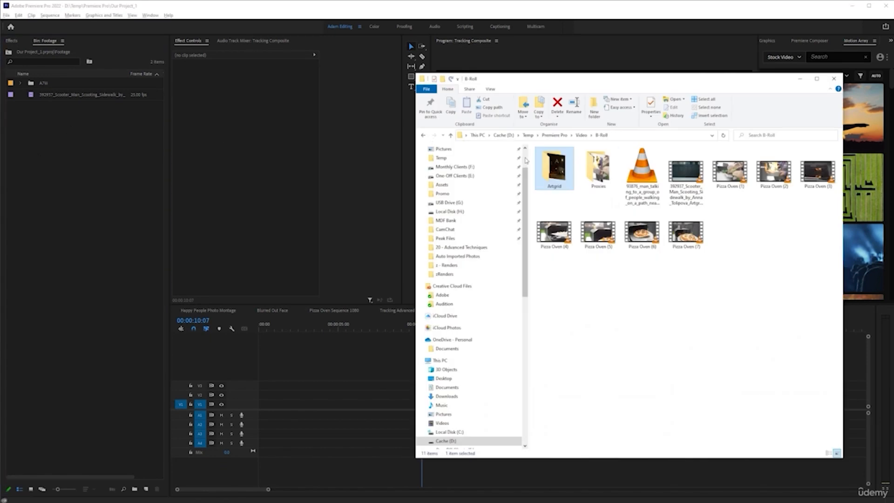
drag(555, 162, 51, 240)
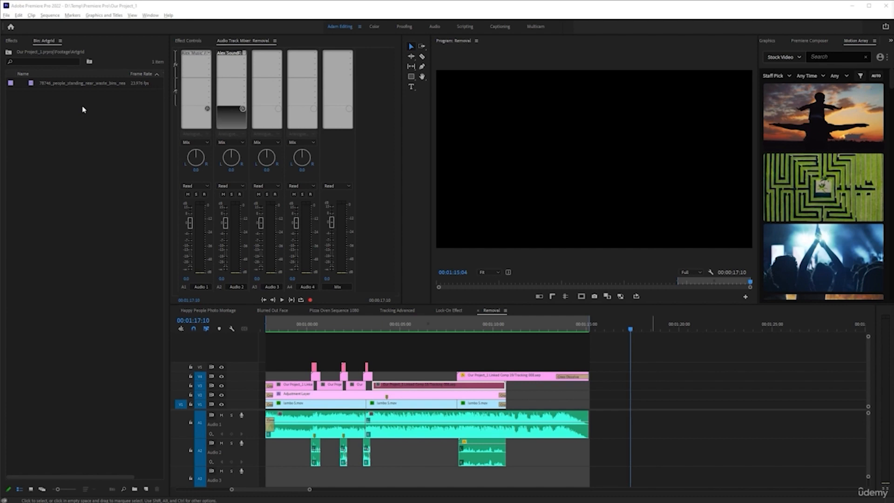
click(75, 84)
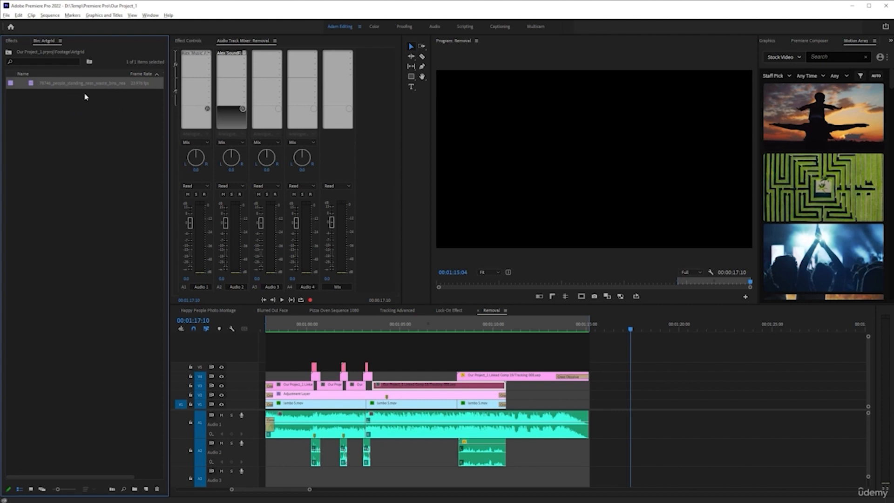
click(101, 169)
key(ctrl+n)
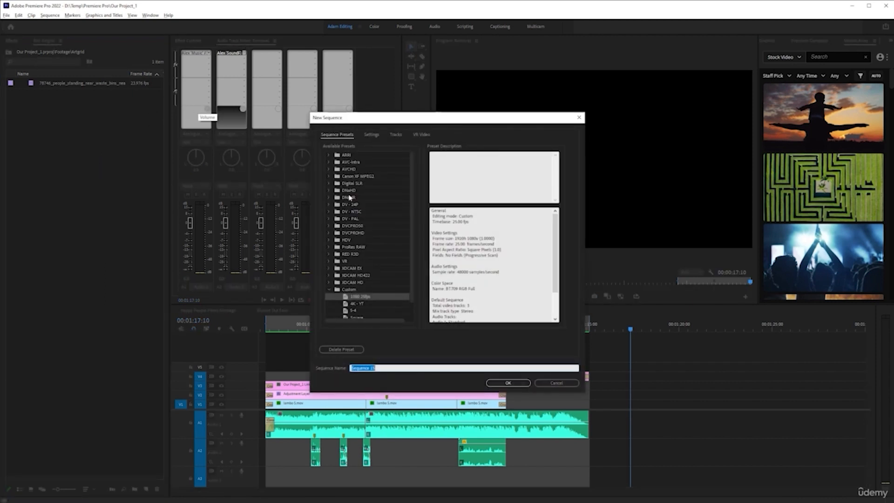
click(557, 383)
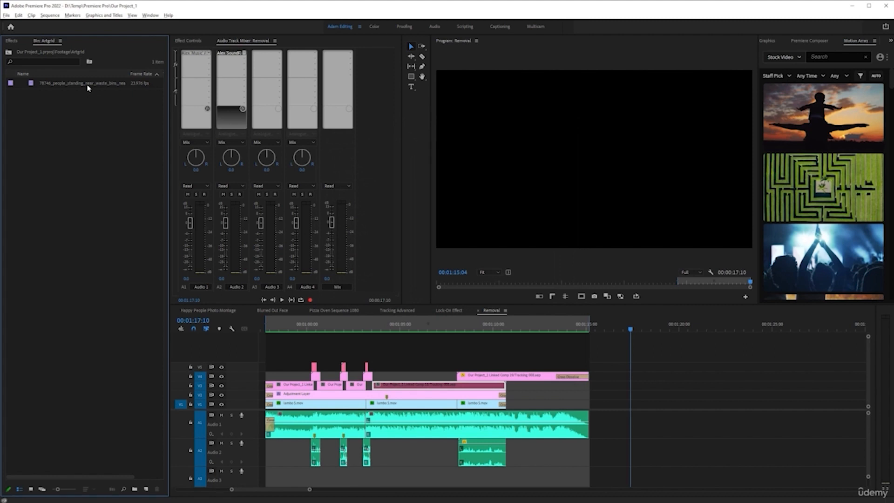
Step: Create a new sequence from the 78746 street clip and rename the sequence Tracking Composite
right_click(88, 84)
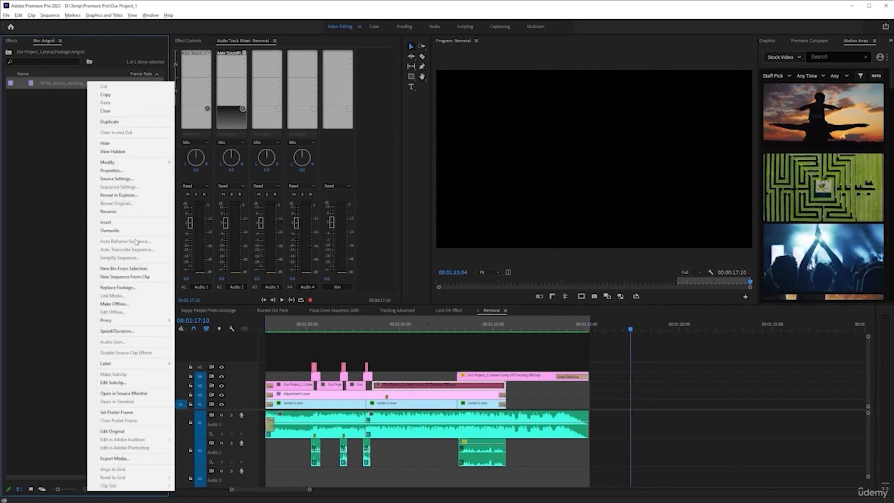
click(136, 278)
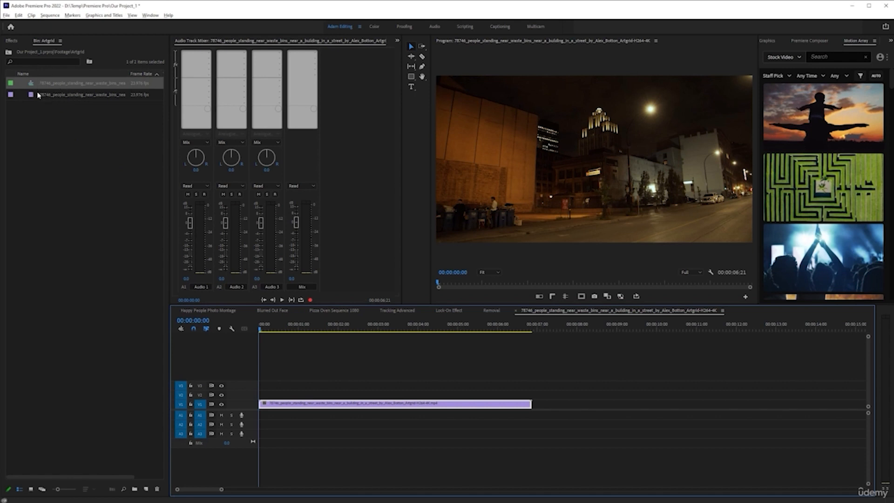
click(68, 84)
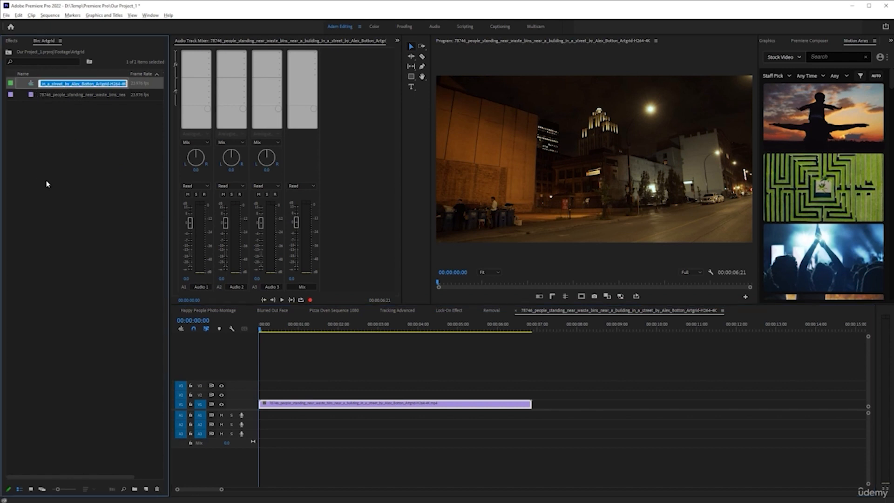
text(Tra)
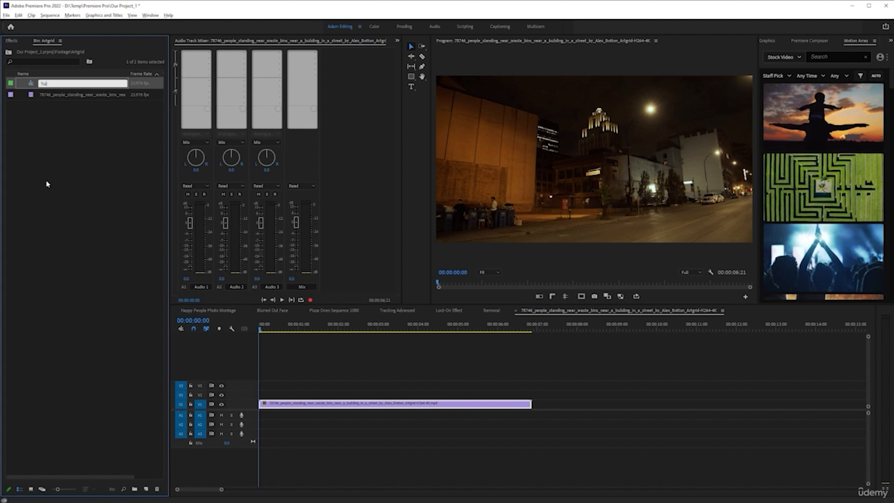
text(cking Com)
key(Return)
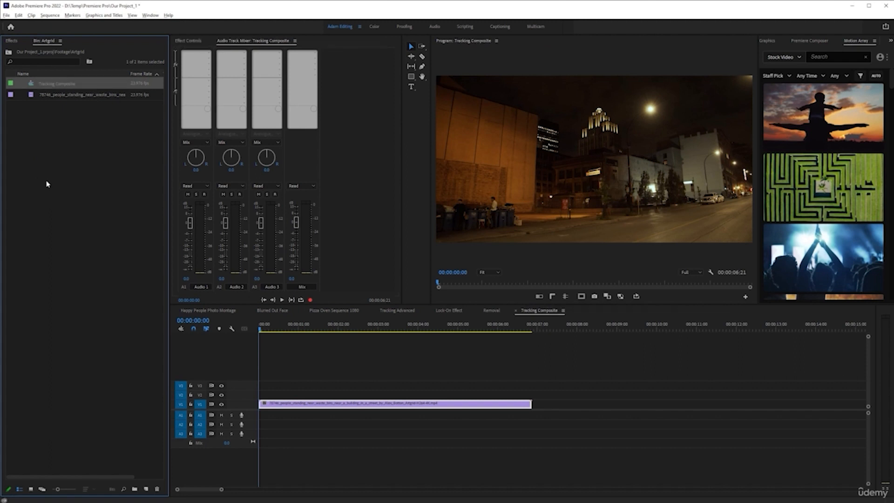
click(46, 184)
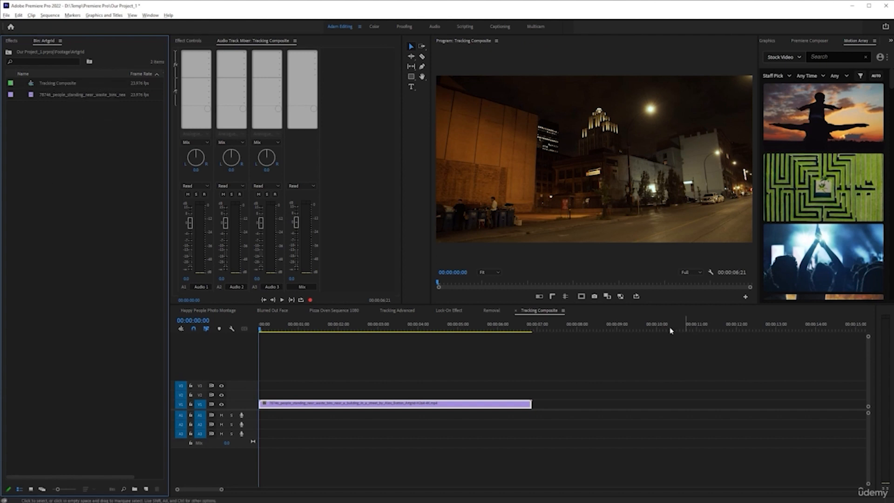
Step: Duplicate the street clip onto track V2 and replace the upper copy with an After Effects composition
click(343, 404)
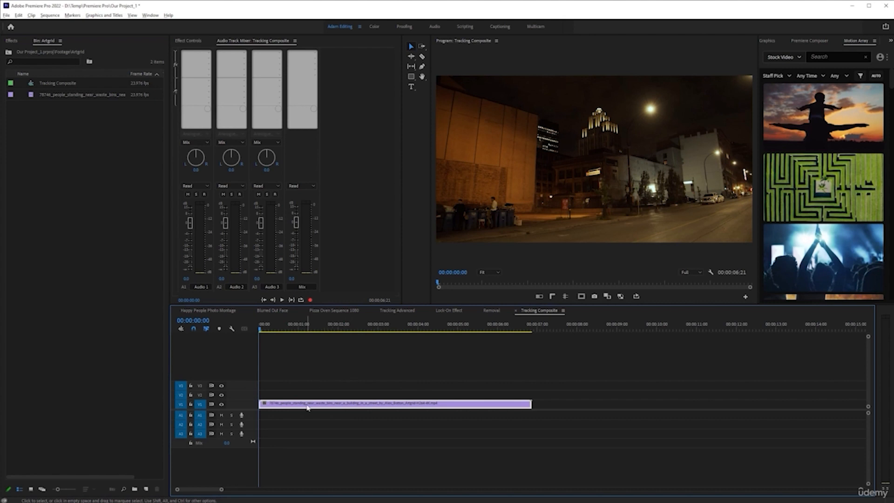
drag(314, 406, 313, 396)
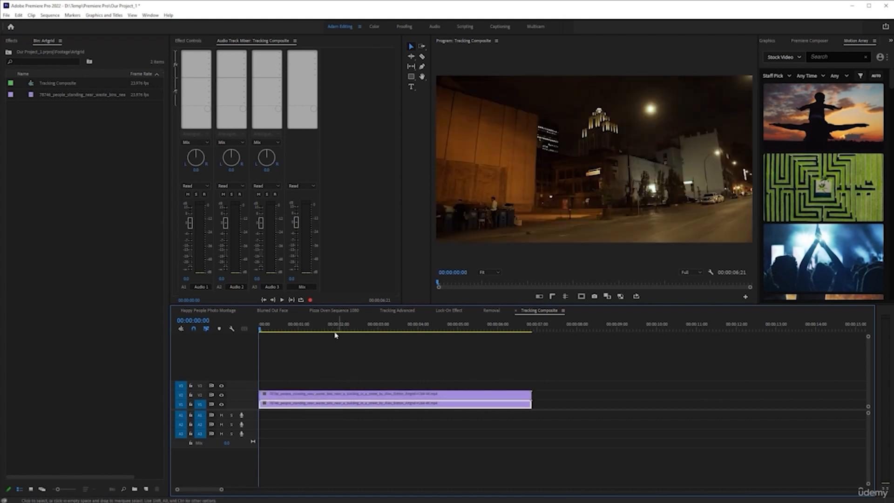
click(379, 394)
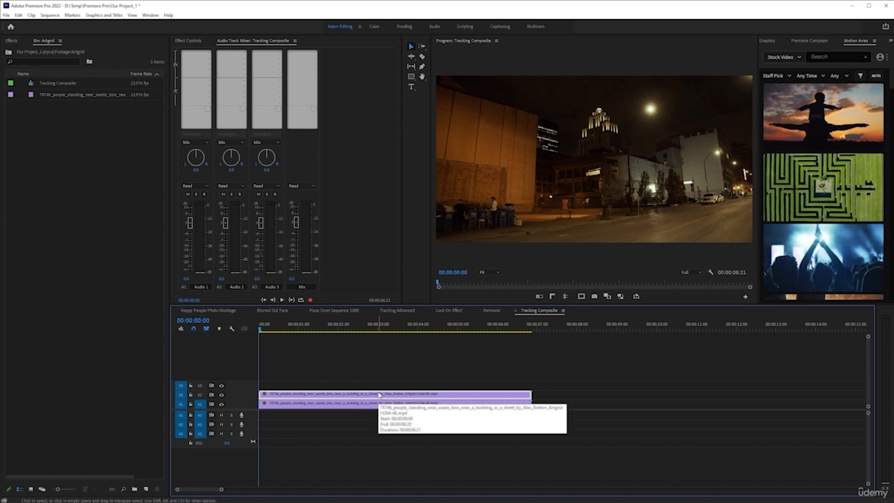
right_click(379, 394)
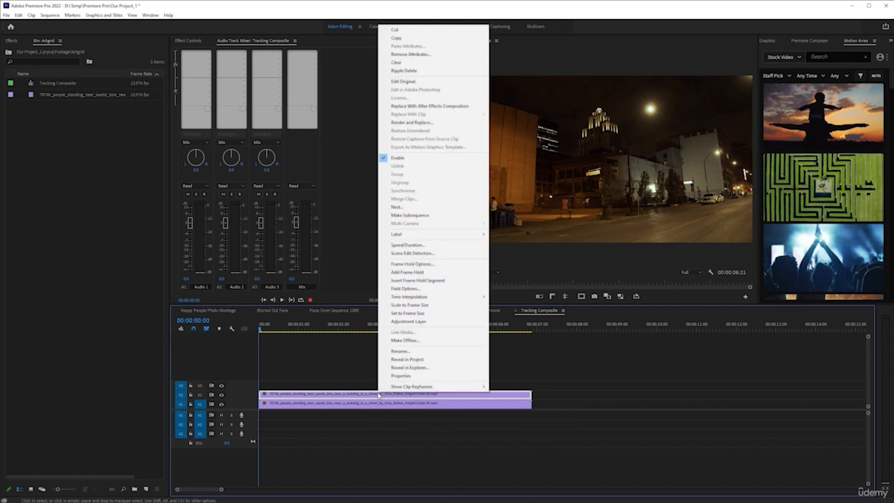
click(450, 108)
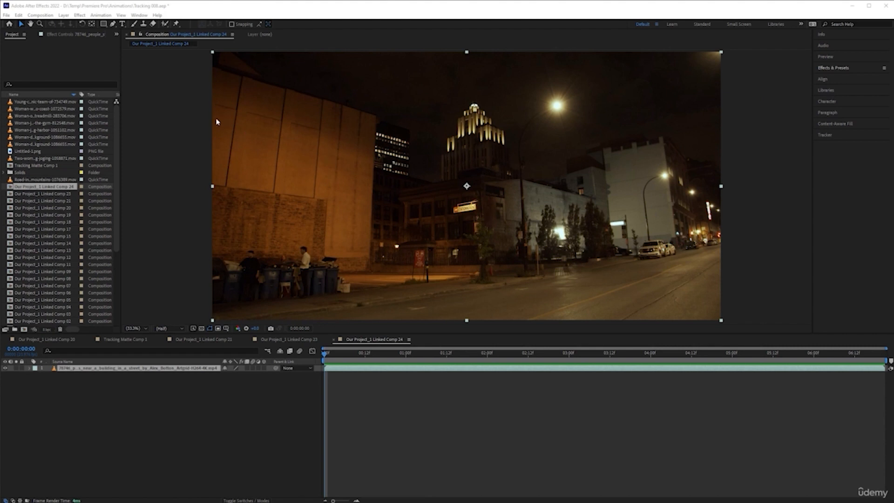
Step: Apply the Boris FX Mocha AE effect to the street clip layer in the linked composition
click(201, 369)
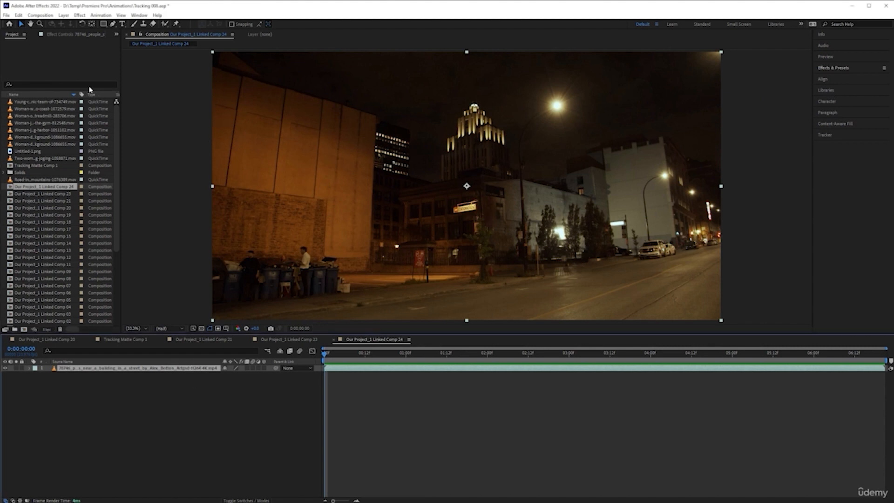
click(80, 16)
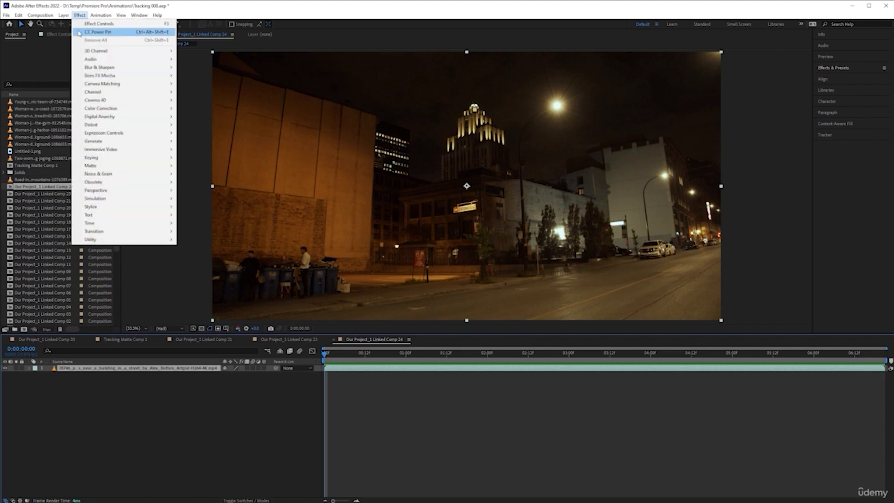
mouse_move(81, 76)
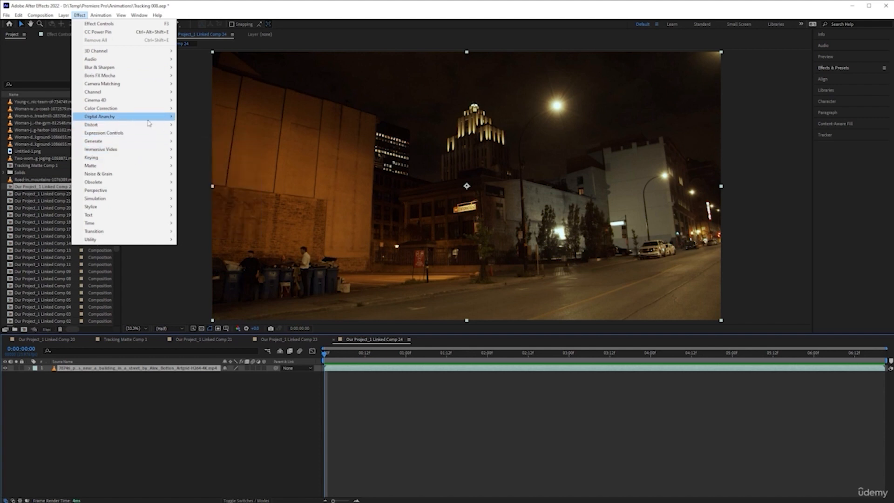
mouse_move(140, 117)
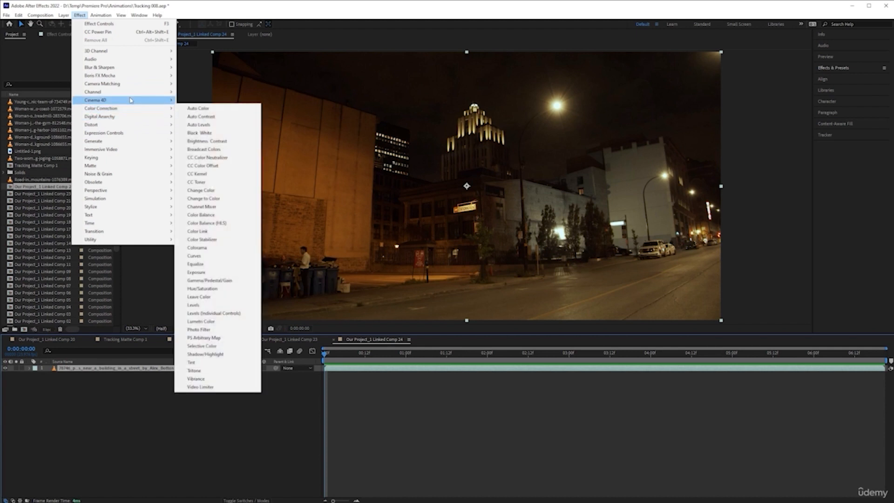
mouse_move(130, 90)
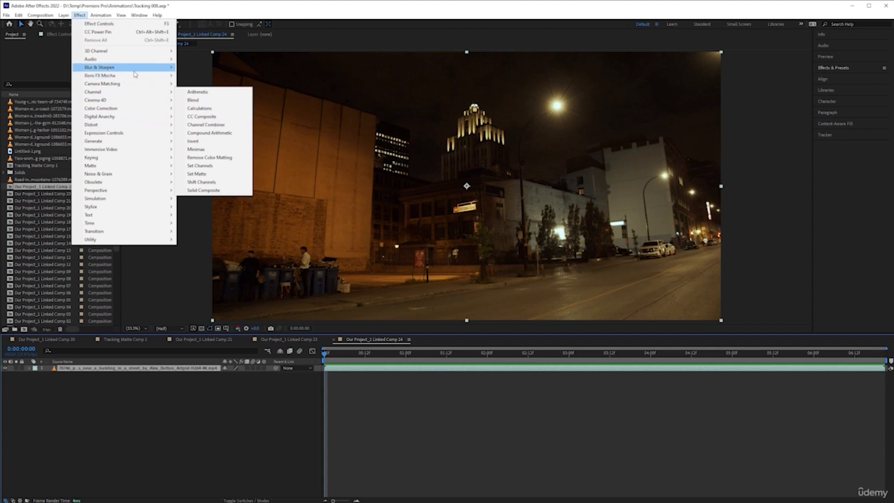
mouse_move(145, 78)
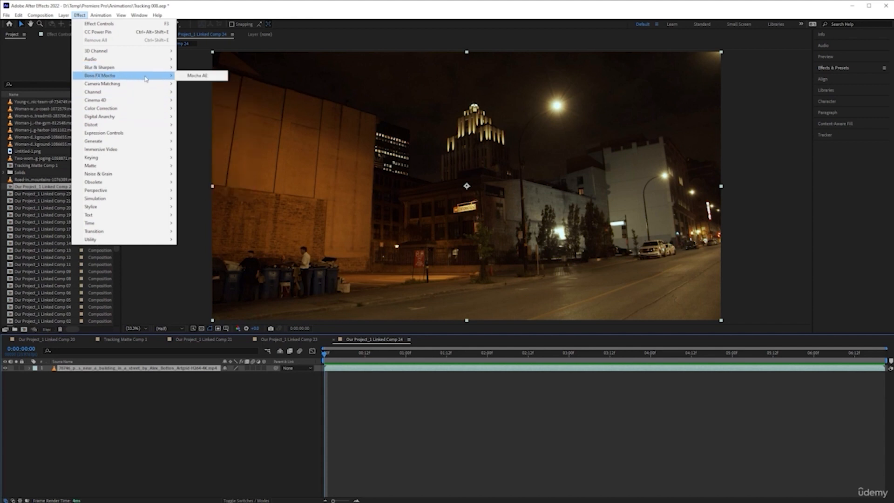
click(204, 78)
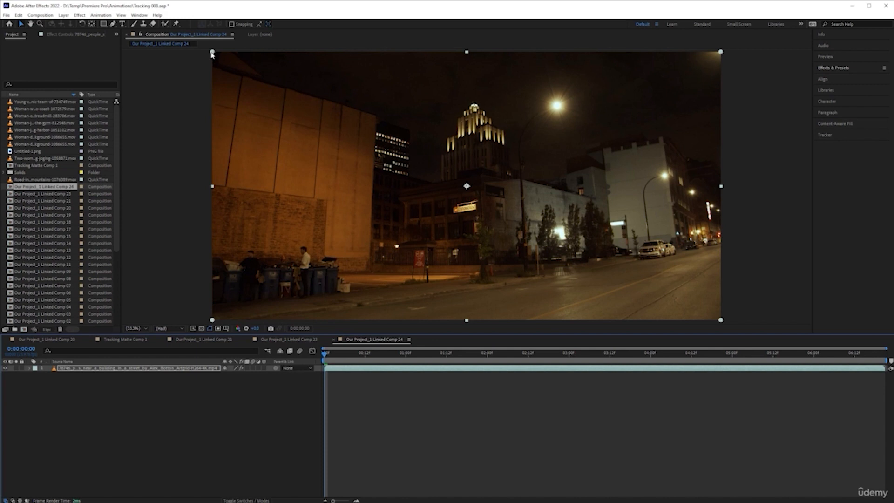
Step: Reselect the street clip layer and display its Mocha AE effect settings
click(178, 130)
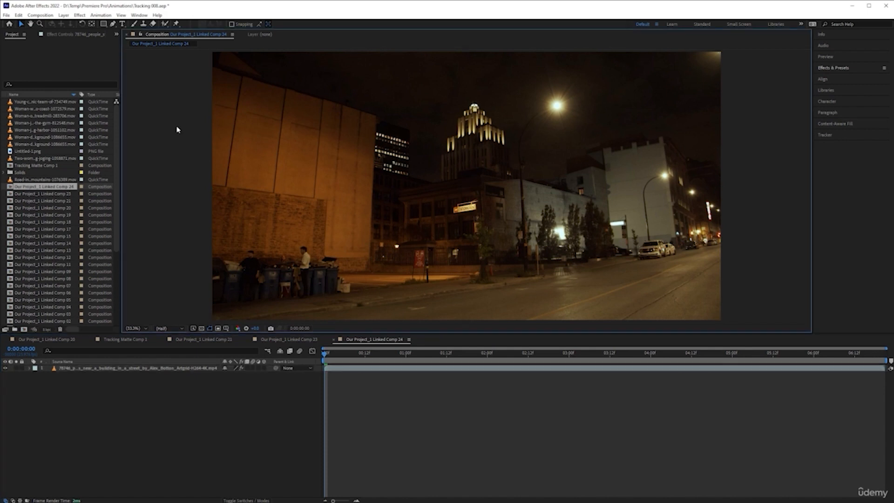
click(191, 371)
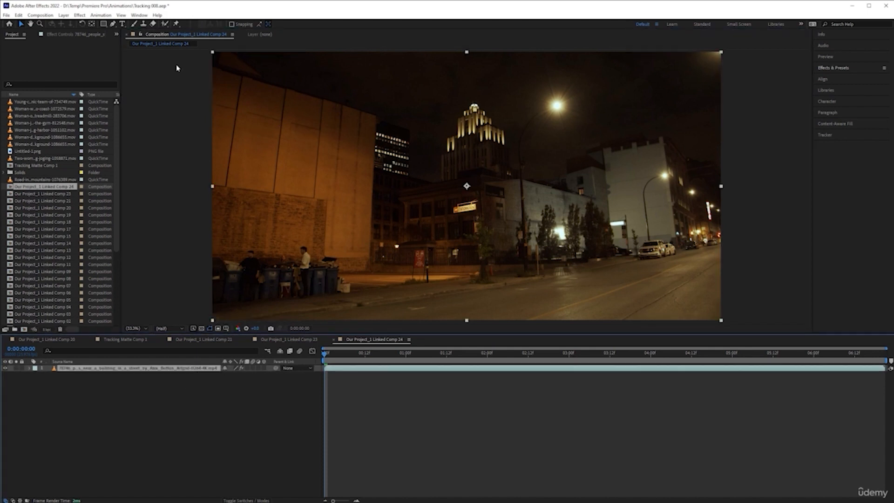
click(70, 36)
click(25, 51)
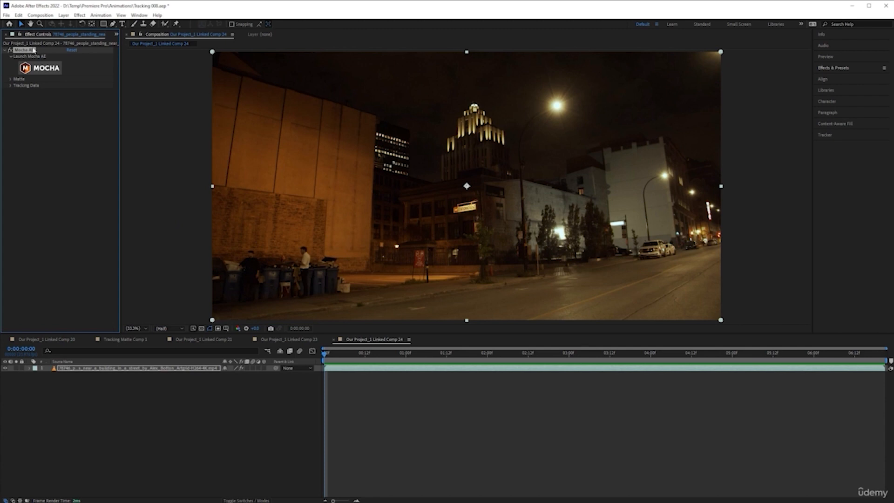
click(40, 68)
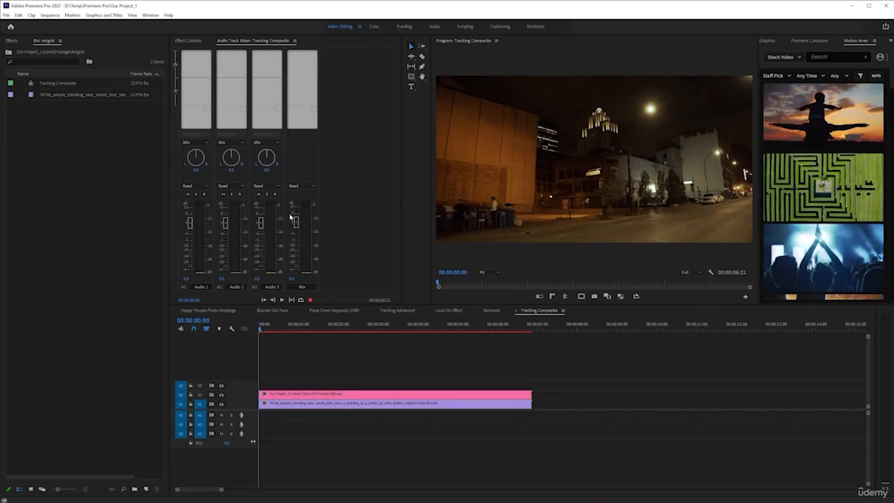
Step: Switch to Premiere Pro and examine the effect settings of the V1 clip and the linked composition on V2
click(186, 41)
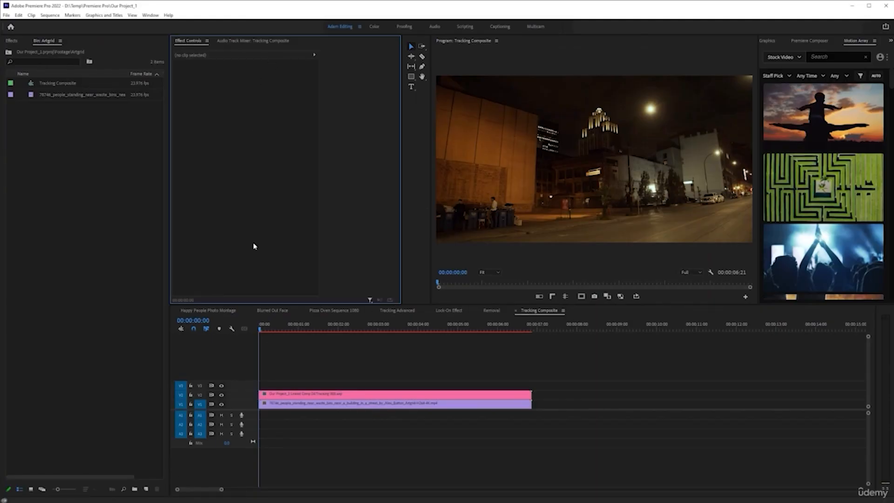
click(299, 404)
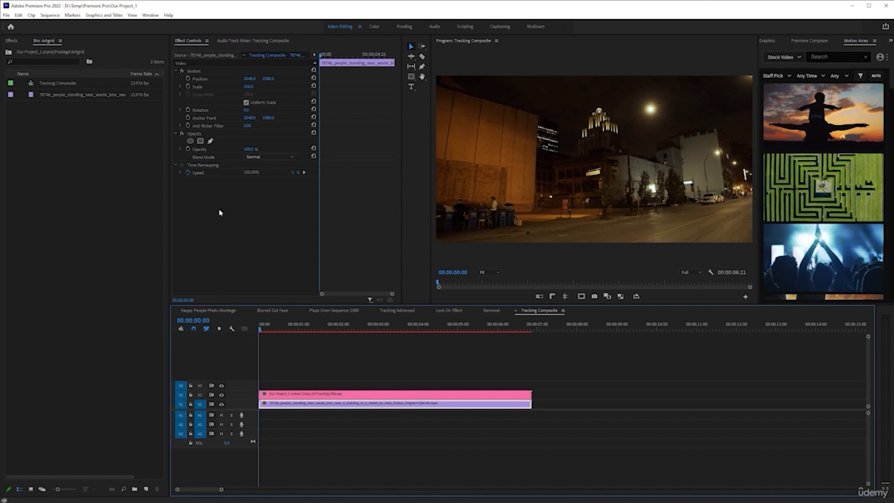
click(303, 396)
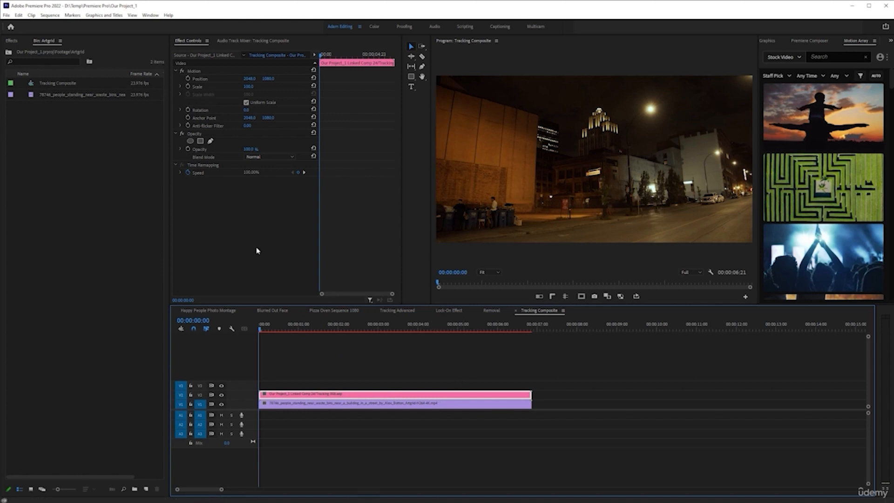
click(325, 404)
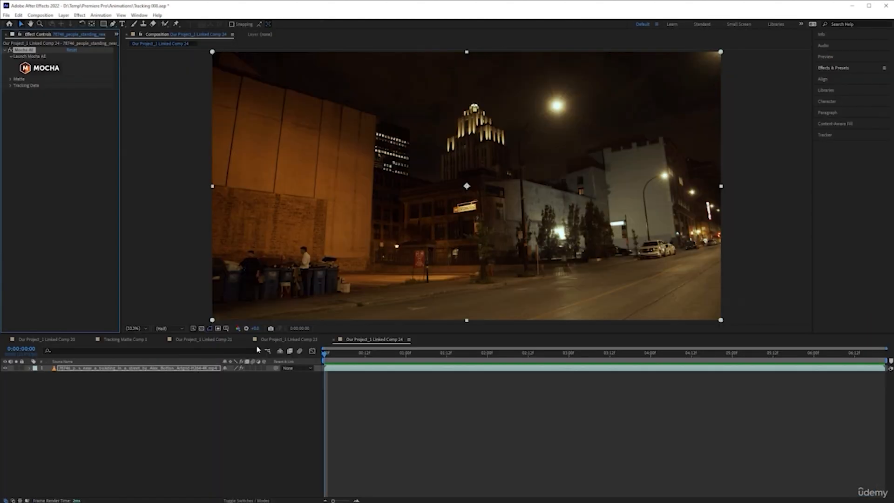
Step: Switch to After Effects and launch Mocha from the street clip layer's Mocha AE effect
click(177, 371)
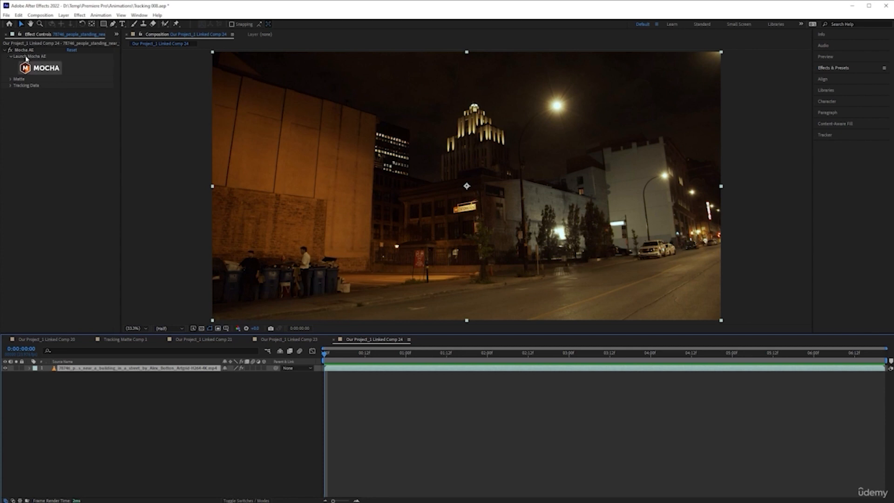
click(36, 71)
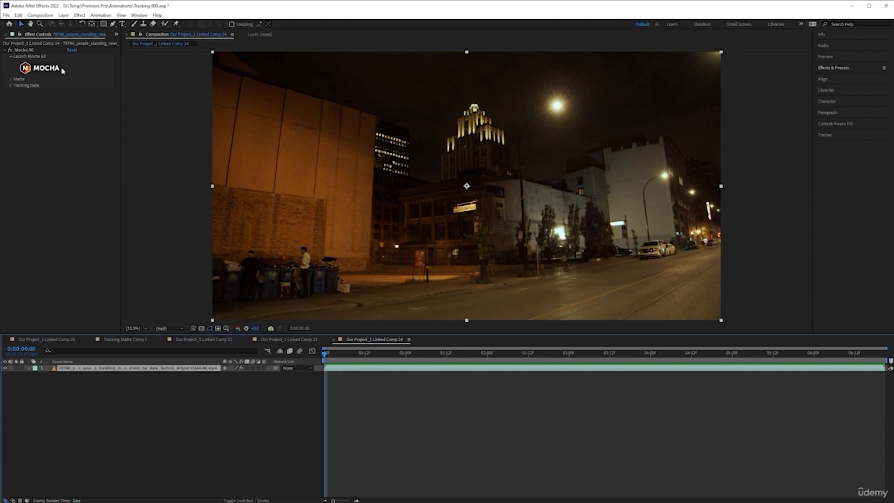
click(47, 71)
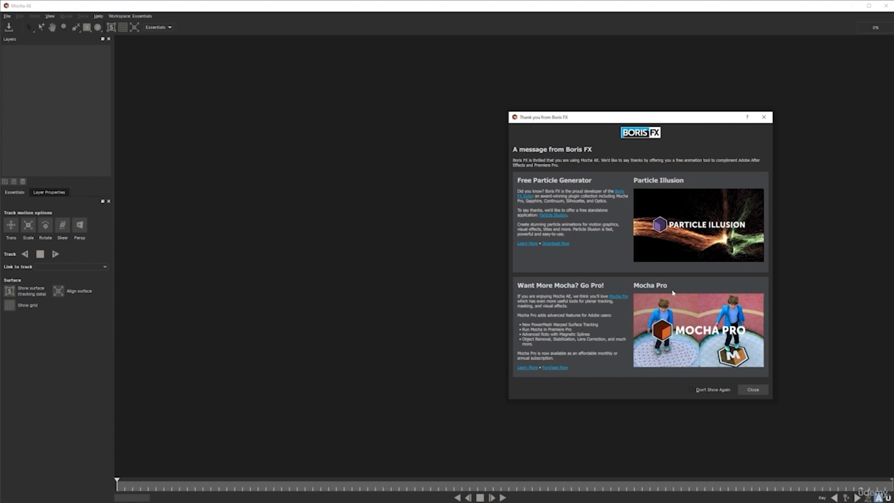
Step: Open the Mocha Pro product page from the Boris FX message and view its purchase options
click(527, 367)
click(368, 13)
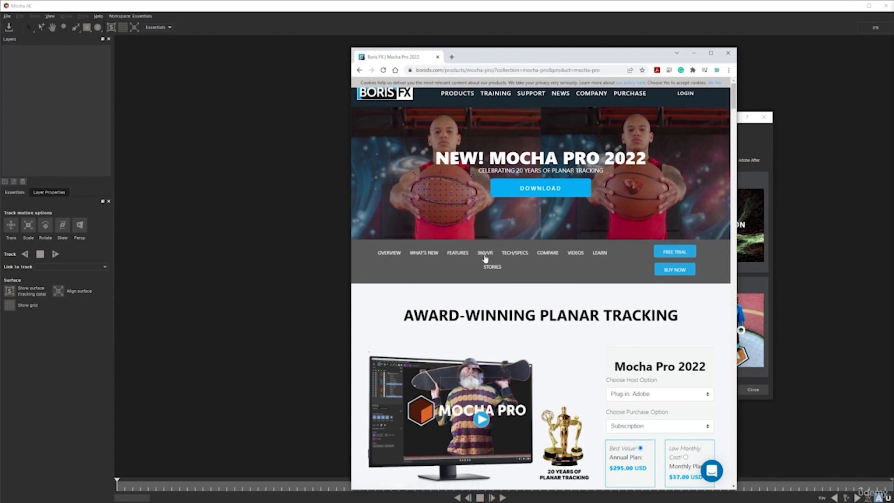
scroll(542, 285, down, 3)
scroll(541, 285, down, 2)
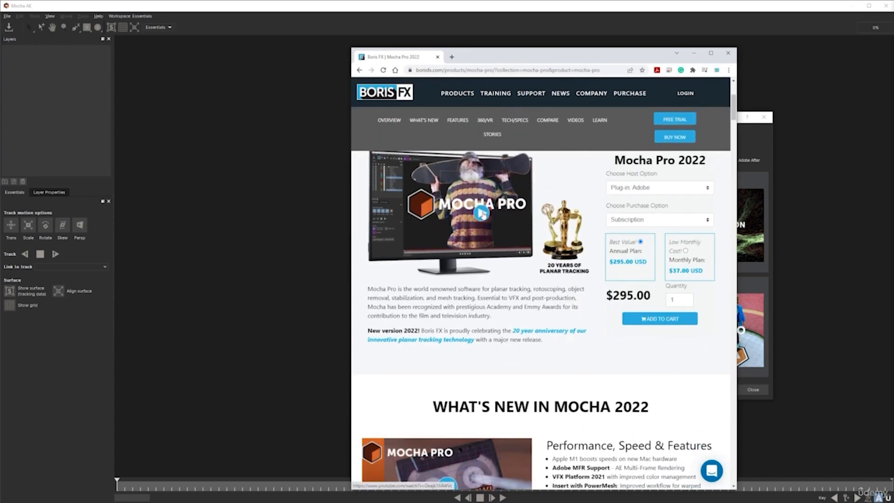
Step: Play the Introducing Mocha Pro 2022 video muted, pause it at 0:14 and dismiss the suggested videos
click(505, 260)
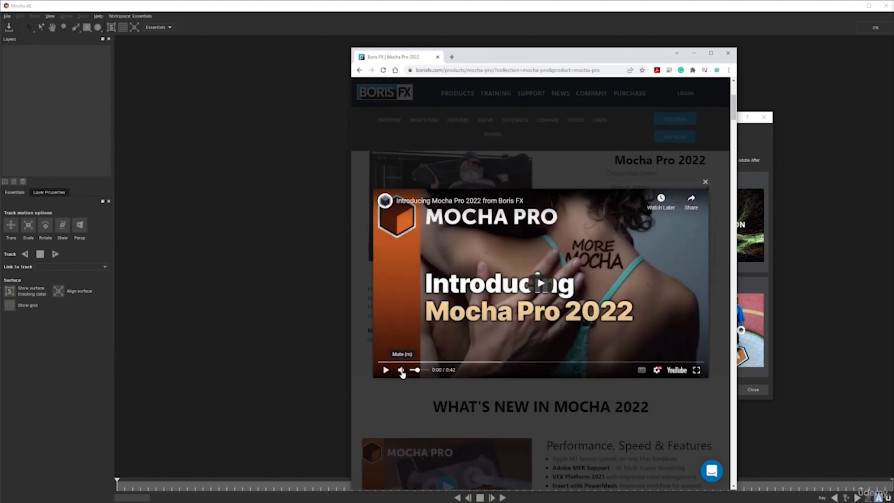
click(386, 371)
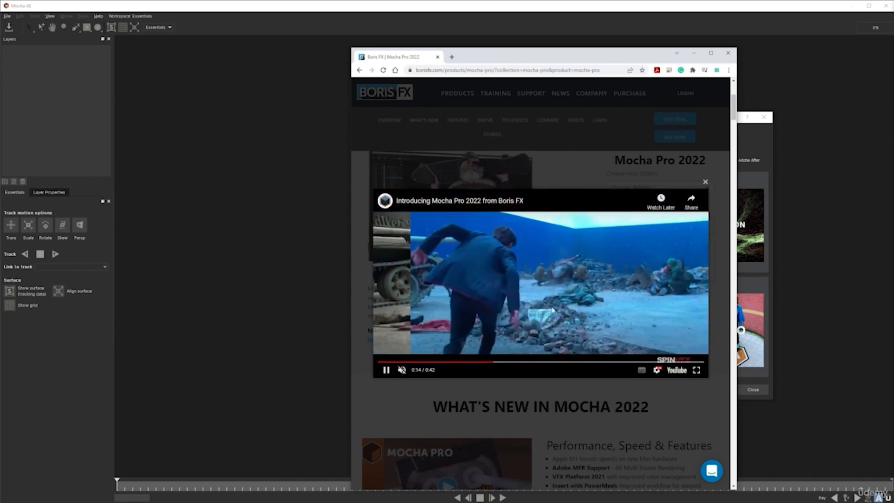
click(485, 362)
click(578, 291)
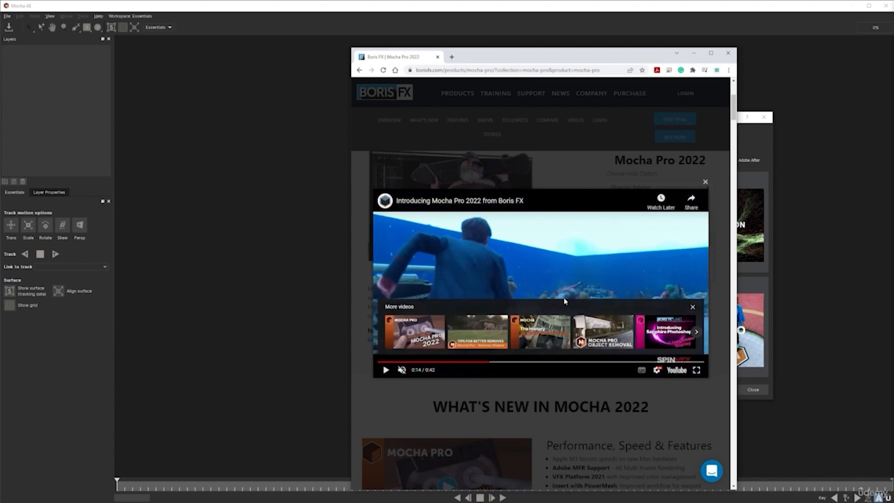
click(693, 307)
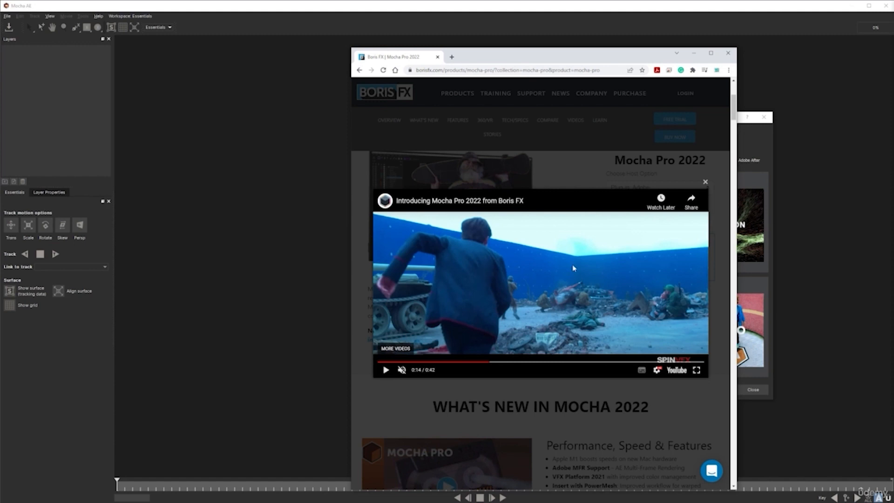
Step: Replay the Introducing Mocha Pro 2022 video around the 0:14 blue-screen shot and close the video
click(620, 280)
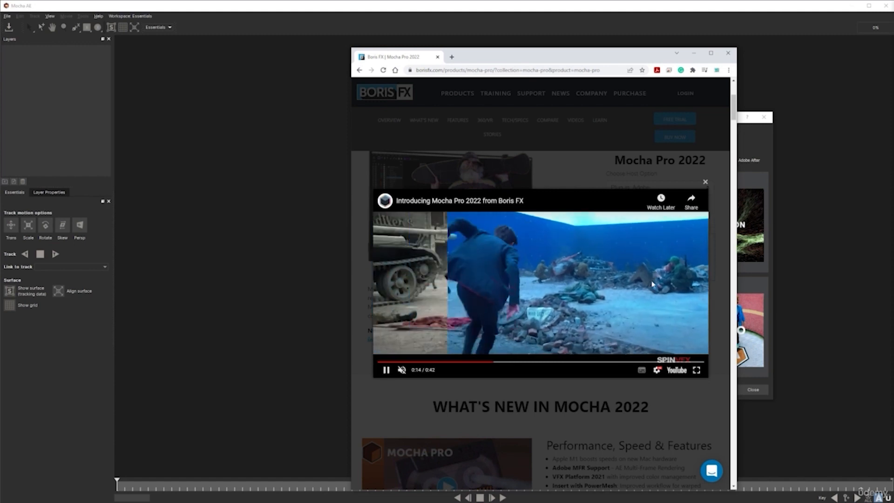
click(652, 284)
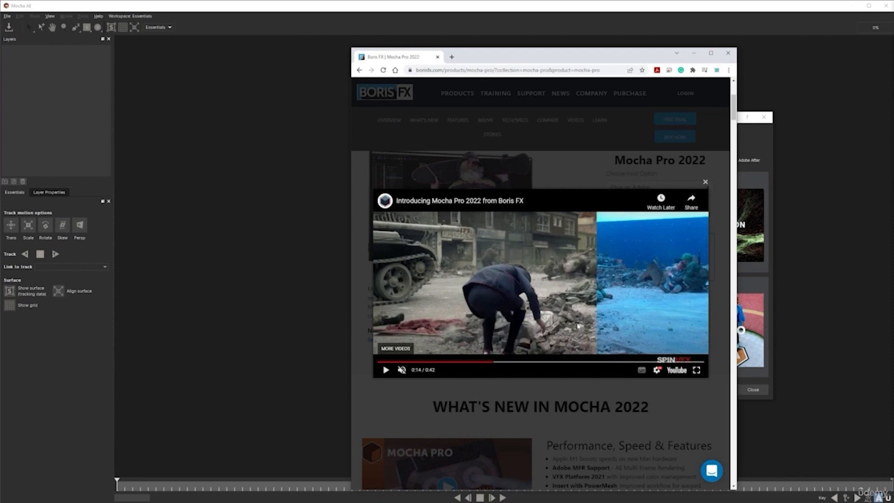
click(494, 362)
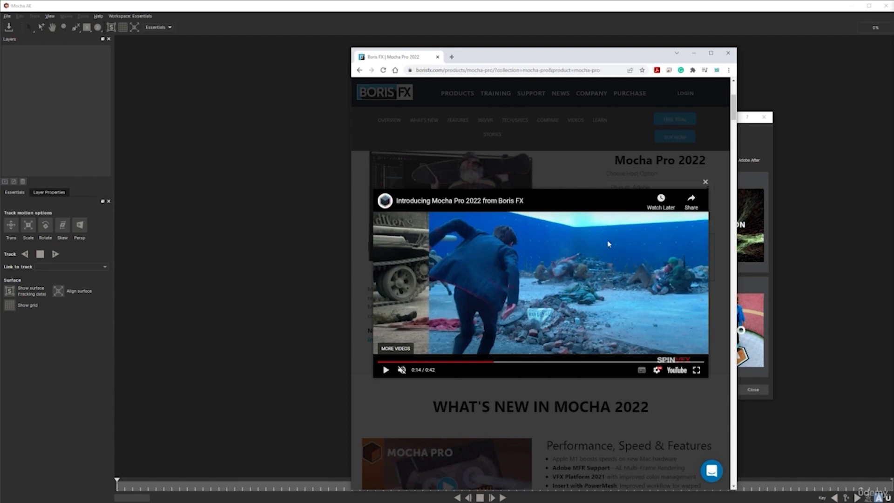
click(629, 299)
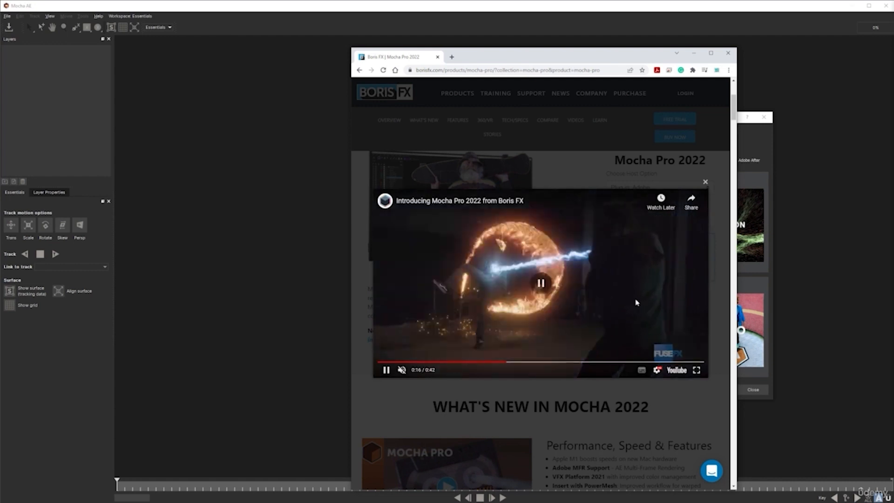
click(705, 182)
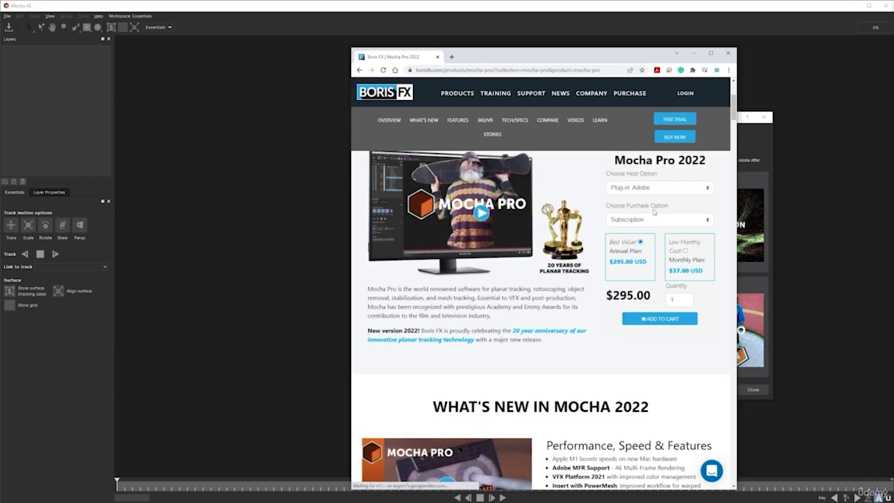
Step: Read through the What's New in Mocha 2022 features, including Insert Module with PowerMesh and Improved Tracking Workflows
scroll(520, 322, down, 5)
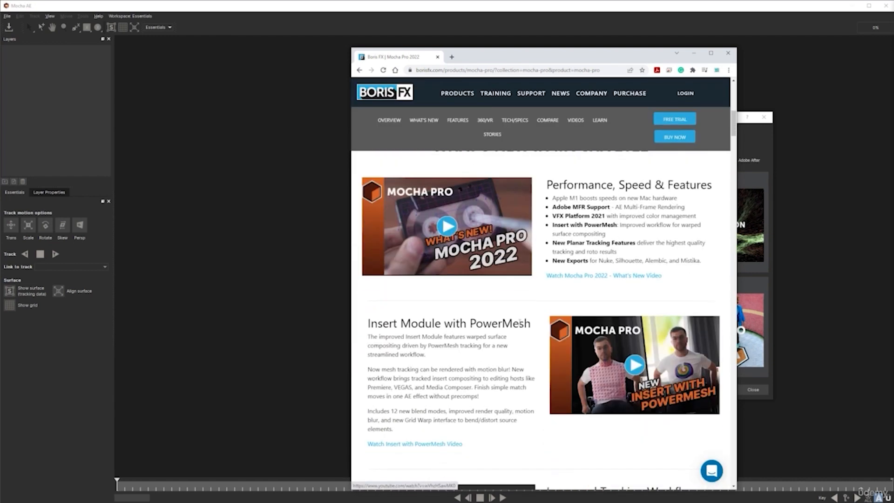
scroll(463, 306, down, 2)
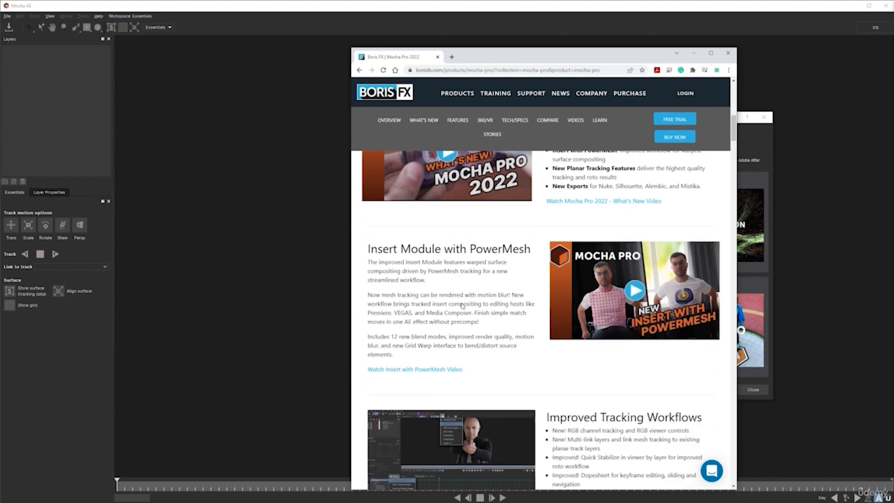
scroll(559, 316, down, 2)
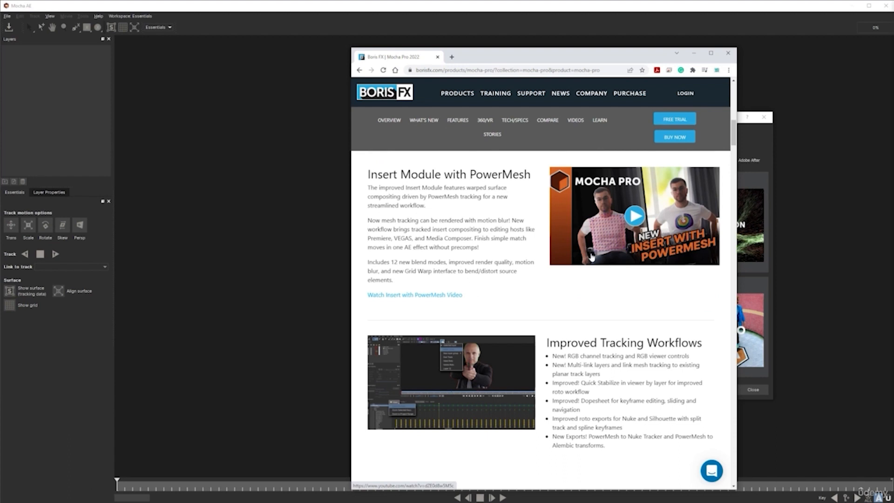
Step: Close the browser window and dismiss the Boris FX message and the Welcome to Mocha AE screen
click(729, 54)
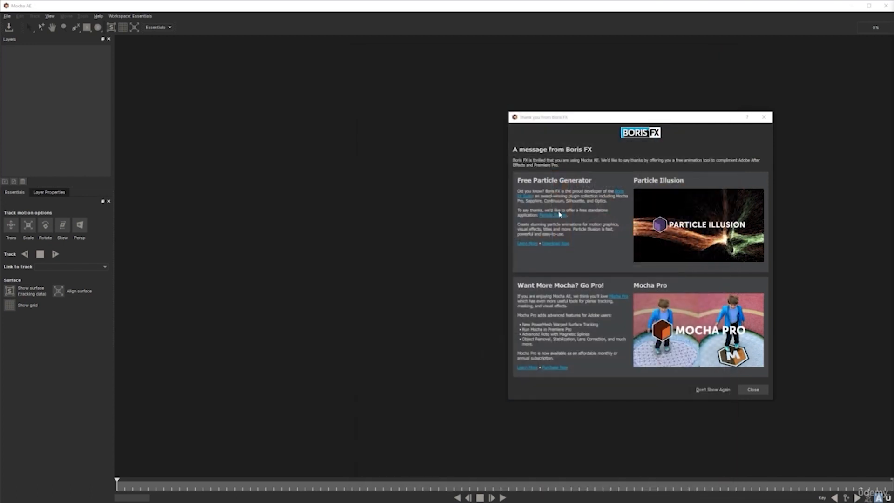
click(753, 389)
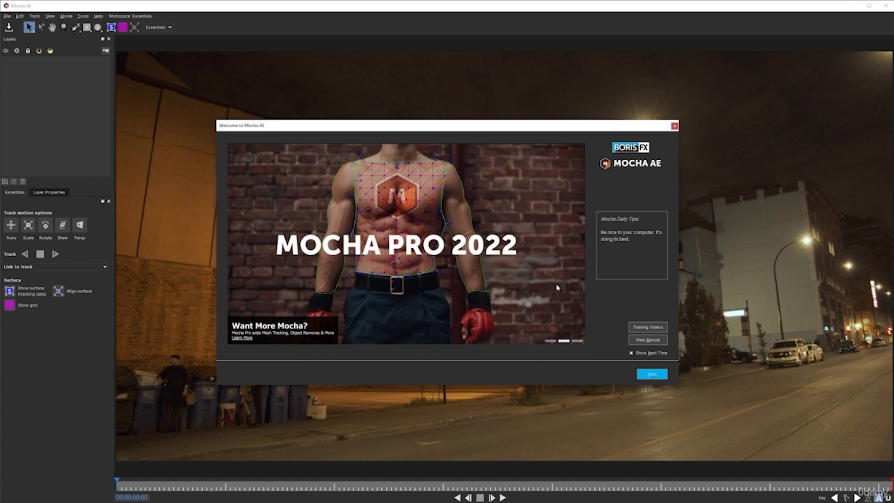
click(674, 127)
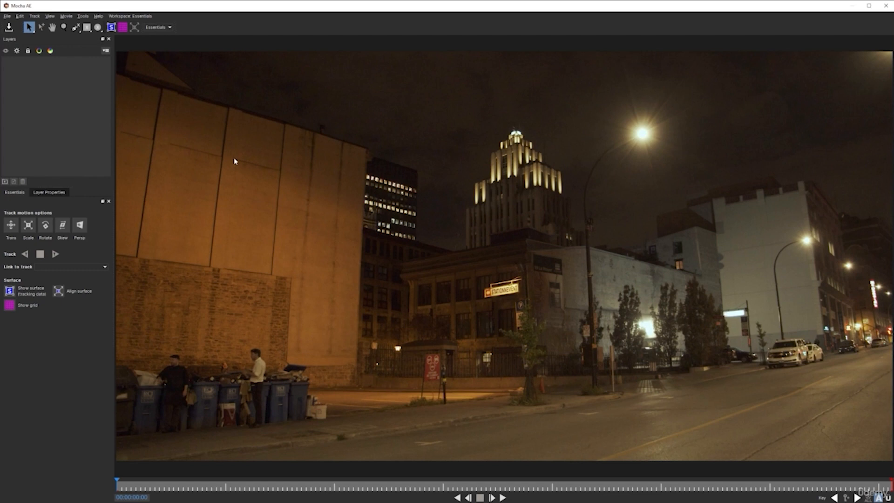
Step: Draw a closed six-point X-spline around the orange building's plain upper wall section, from the panel seam to the outer corner beside the office tower
click(75, 28)
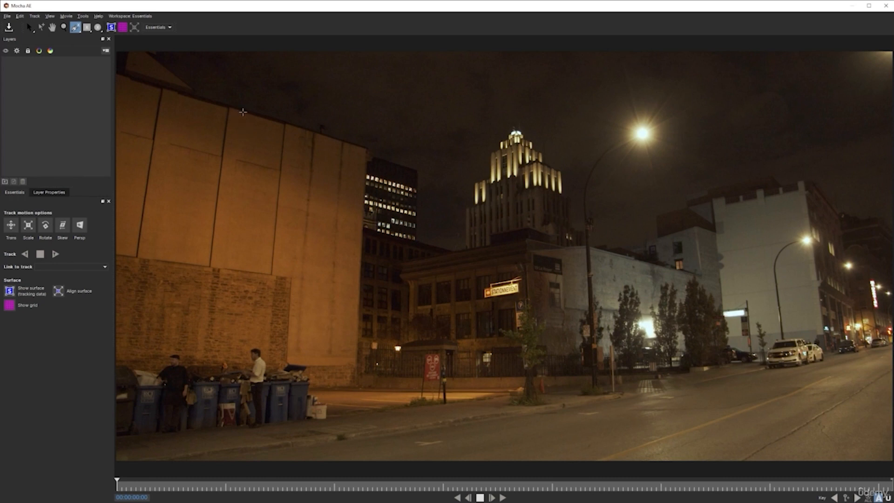
click(242, 111)
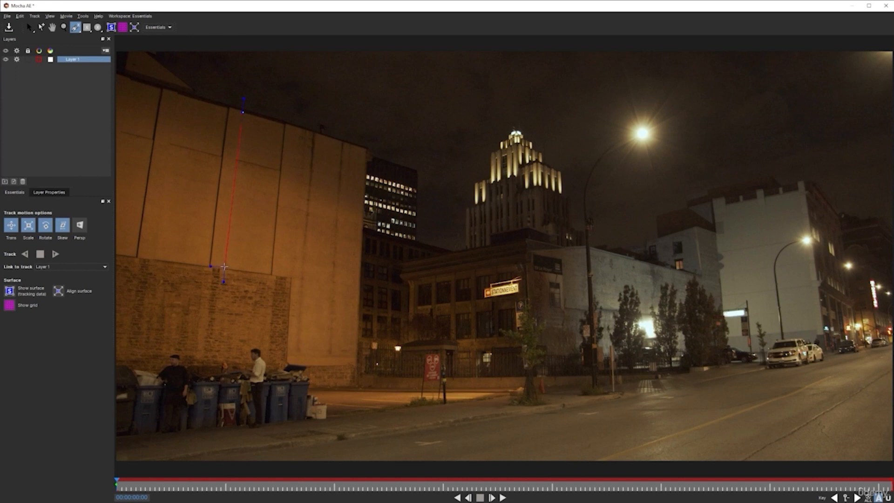
click(264, 268)
drag(265, 268, 360, 286)
click(359, 284)
click(367, 149)
click(286, 124)
click(242, 112)
key(s)
click(290, 277)
click(359, 286)
click(366, 148)
right_click(285, 187)
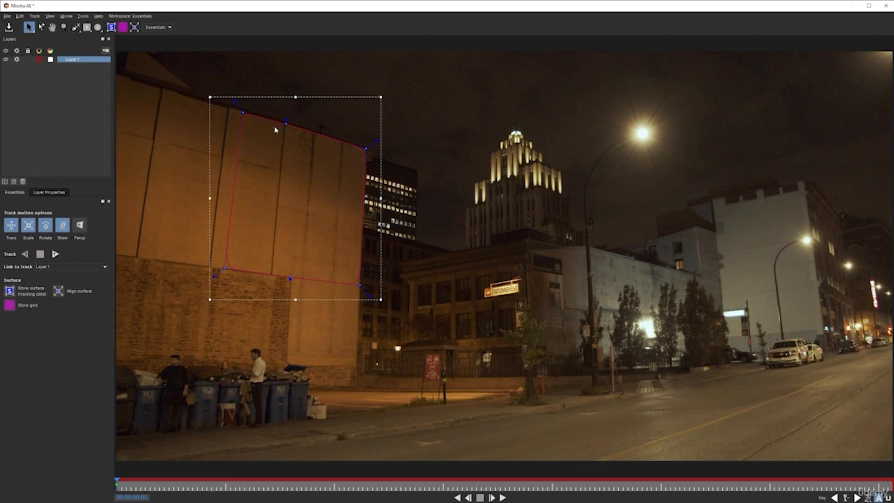
Step: Show the planar surface and the planar grid for the wall layer
click(112, 28)
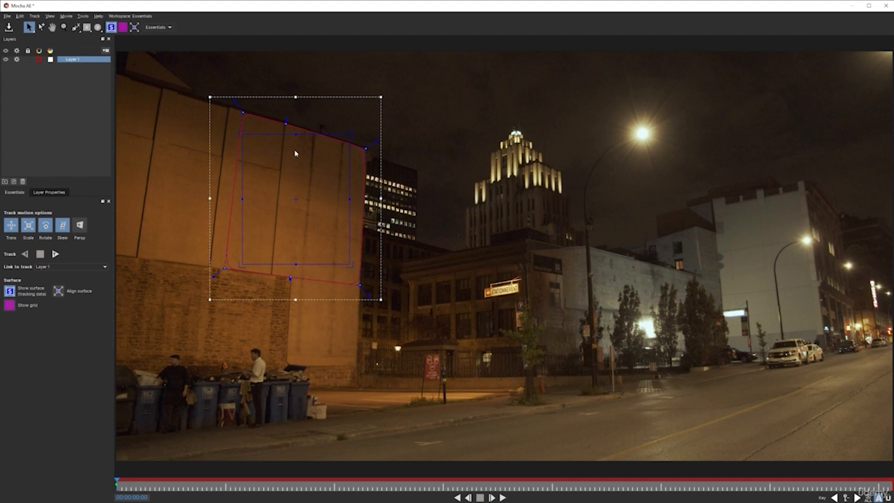
click(124, 27)
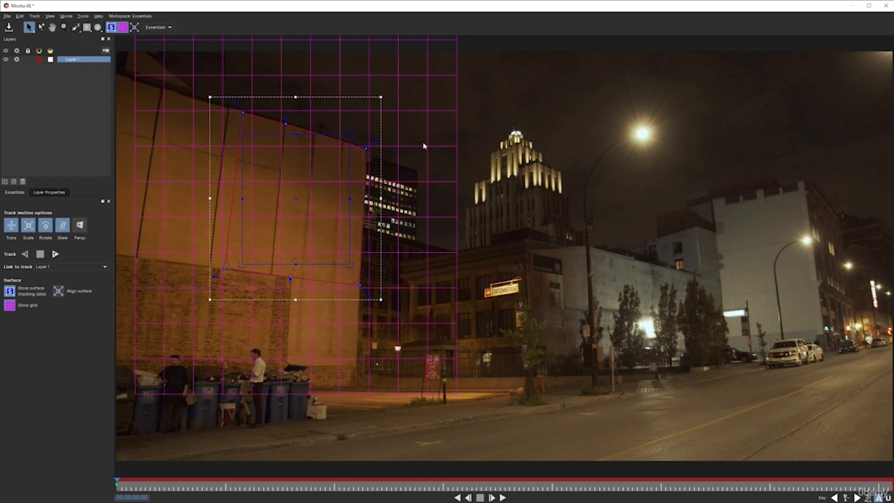
click(123, 28)
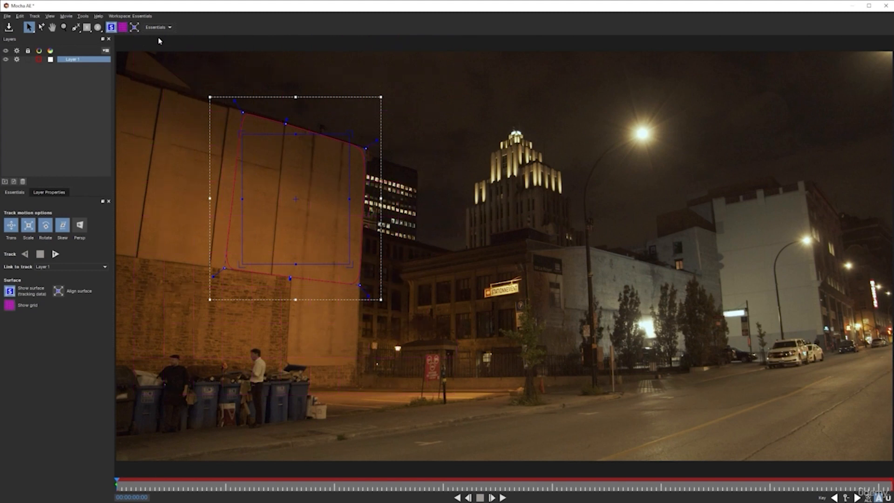
click(122, 27)
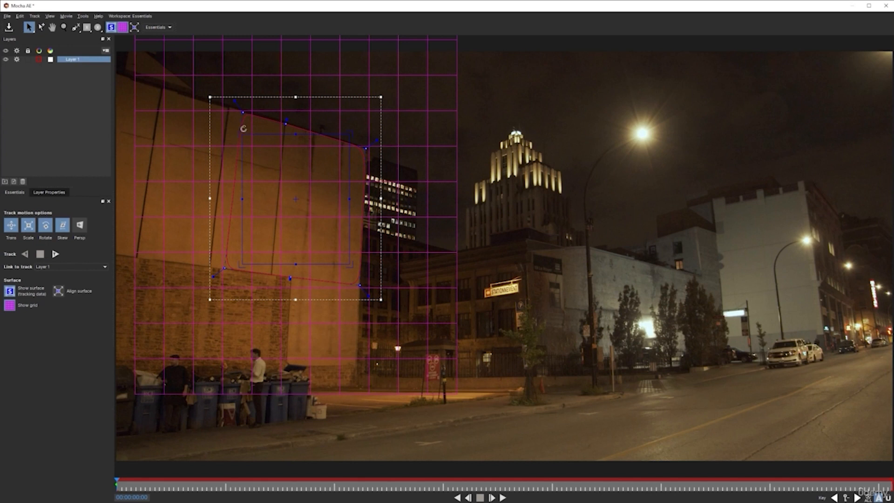
Step: Move the planar surface's upper-left corner onto the spline's upper-left corner at frame 0, zooming in for accuracy
drag(244, 136, 248, 119)
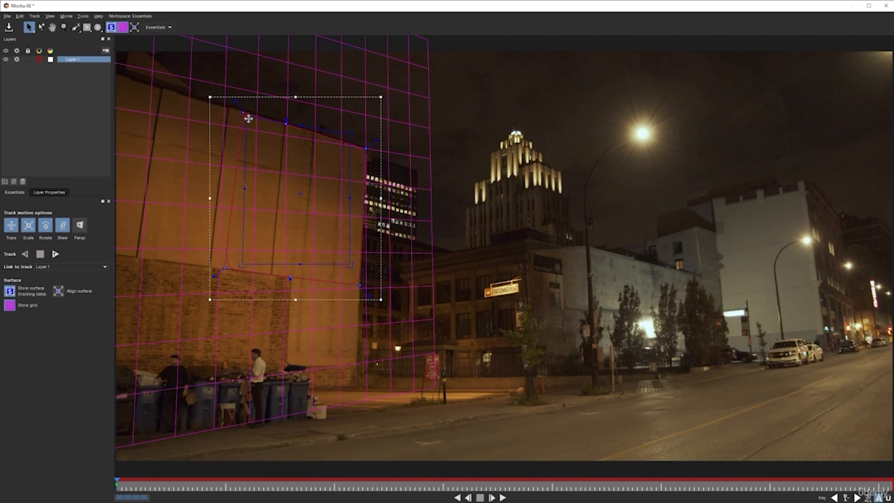
drag(248, 119, 249, 119)
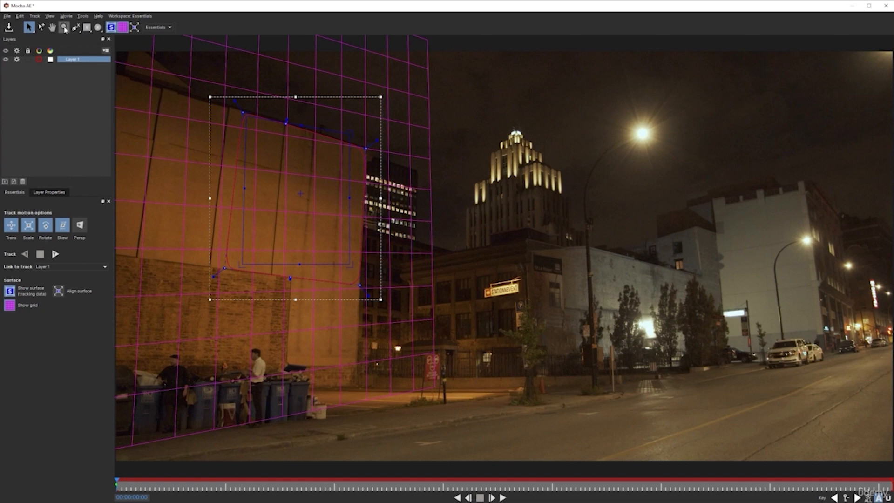
click(64, 27)
drag(252, 181, 254, 27)
drag(233, 208, 220, 190)
click(30, 28)
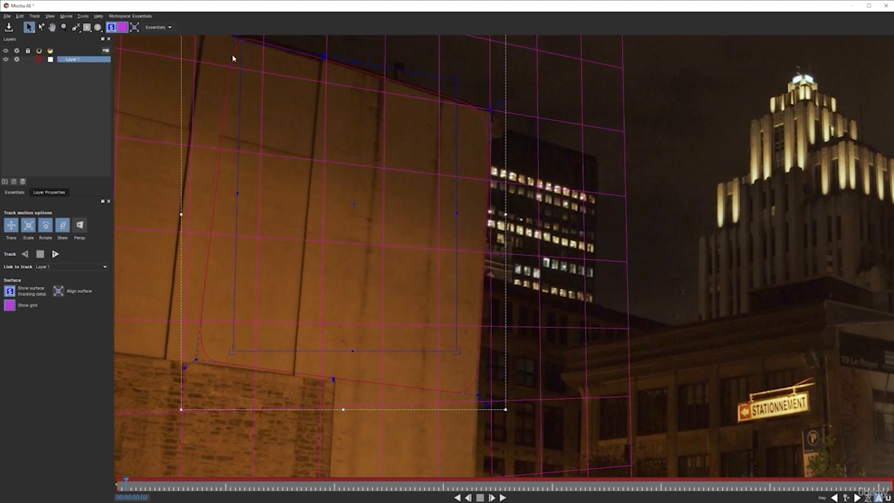
click(53, 28)
drag(318, 129, 396, 199)
key(t)
key(space)
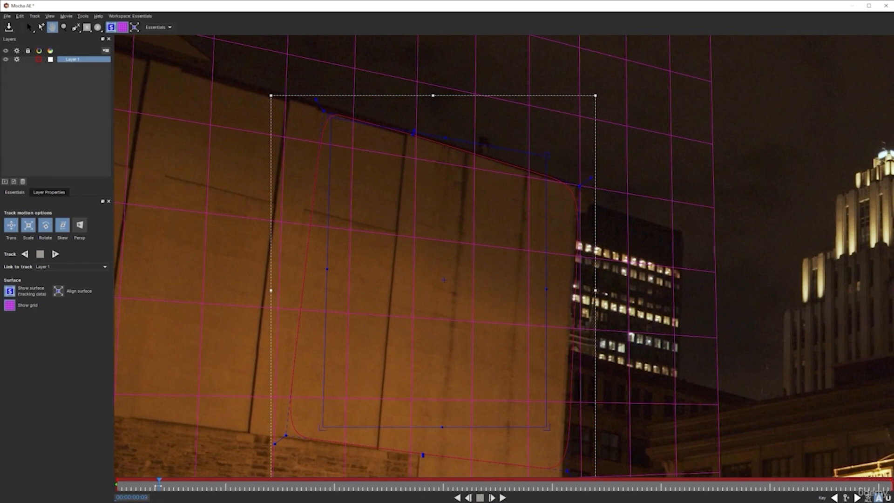
drag(158, 486, 84, 484)
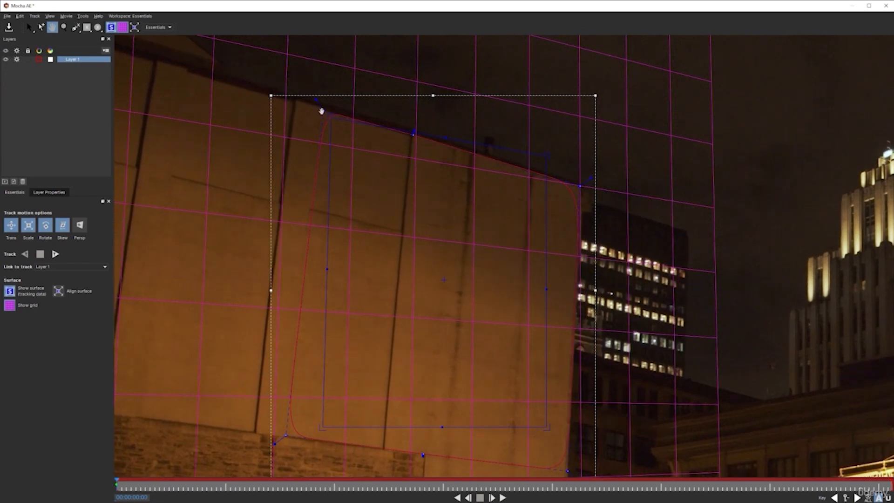
click(29, 27)
drag(328, 116, 326, 113)
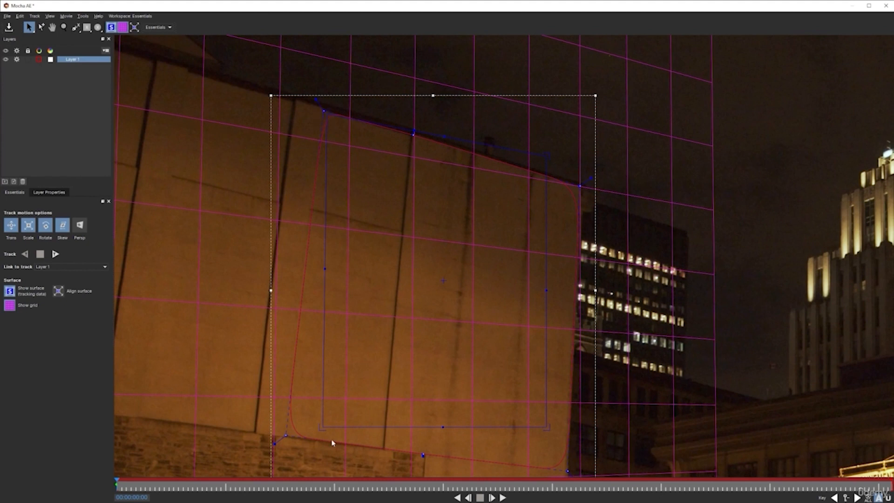
Step: Fit the planar surface's lower-left and upper-right corners to the matching corners of the wall spline
drag(321, 427, 285, 434)
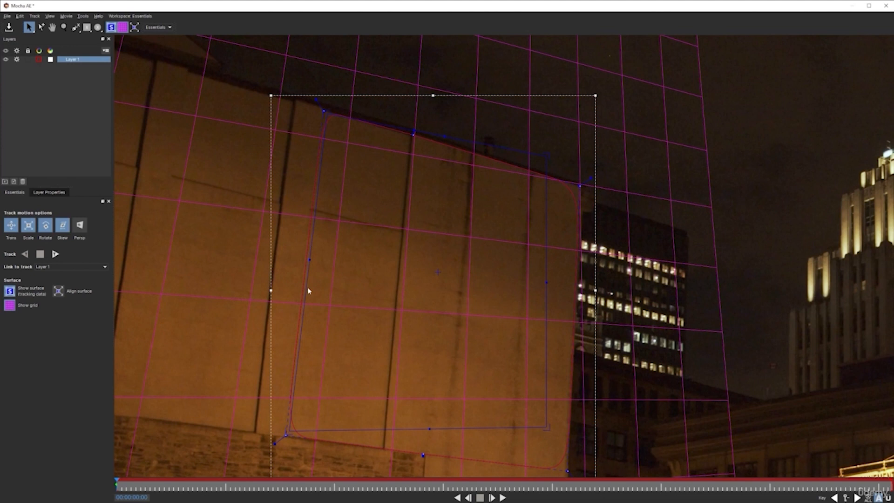
drag(289, 433, 287, 435)
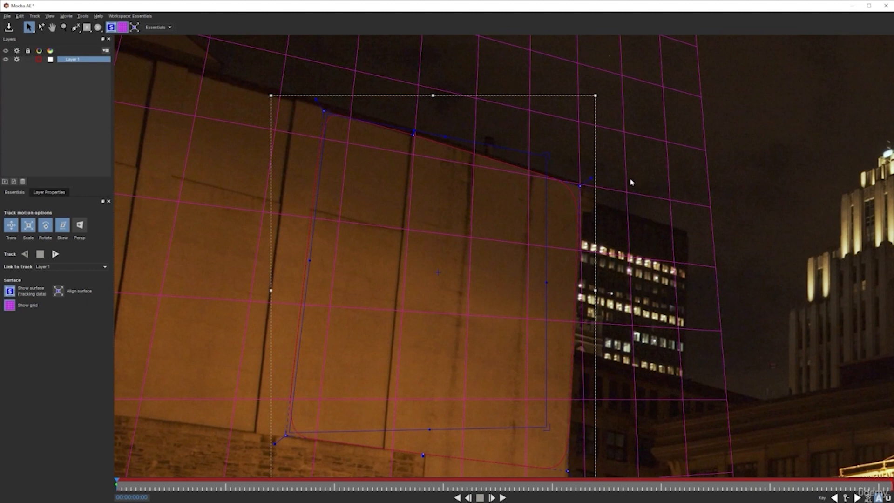
drag(547, 156, 577, 187)
Step: Fit the planar surface's lower-right corner to the wall spline and refine its upper-left corner at frame 0
click(64, 27)
drag(457, 202, 438, 319)
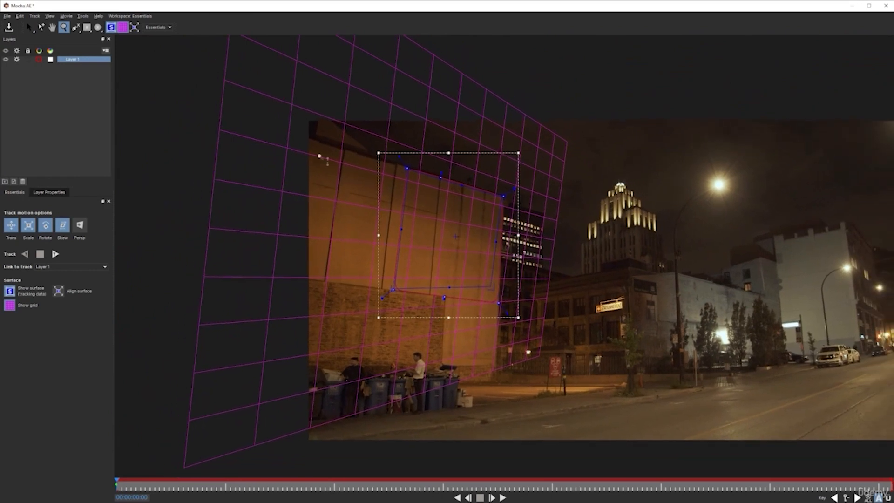
click(52, 28)
key(space)
key(space)
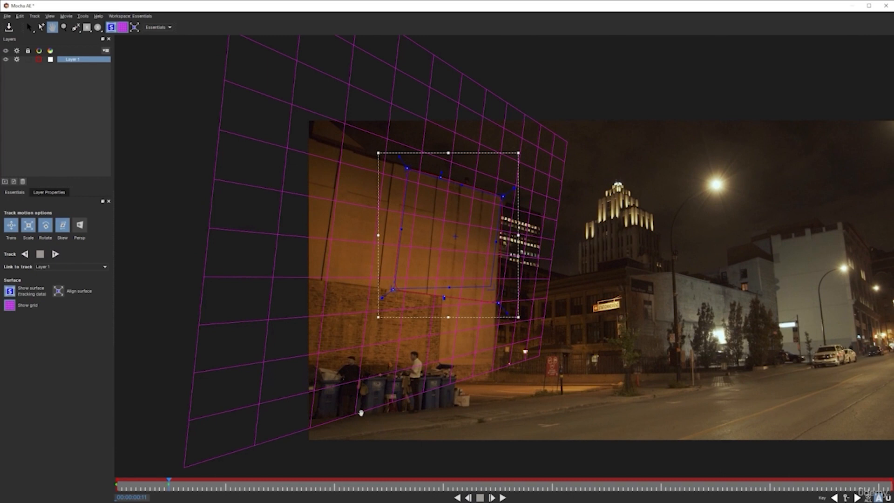
drag(169, 484, 116, 484)
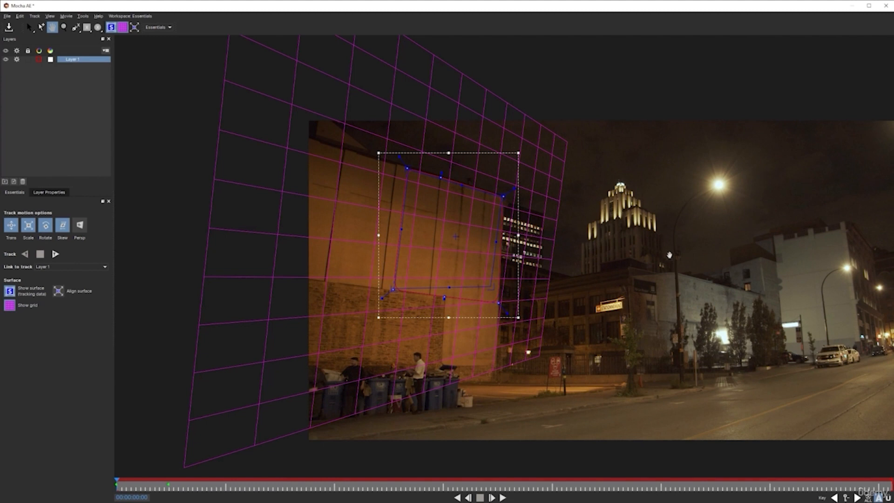
drag(682, 230, 591, 240)
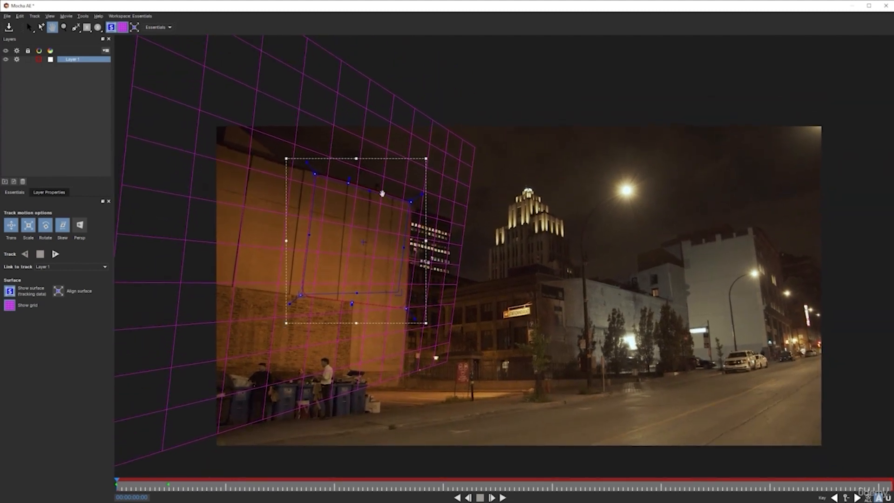
click(29, 27)
click(126, 29)
click(123, 29)
drag(399, 293, 403, 306)
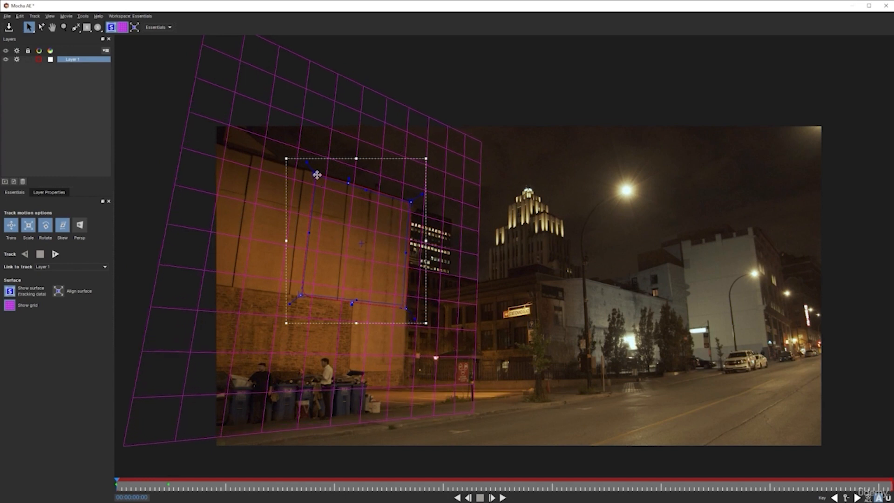
drag(315, 171, 315, 173)
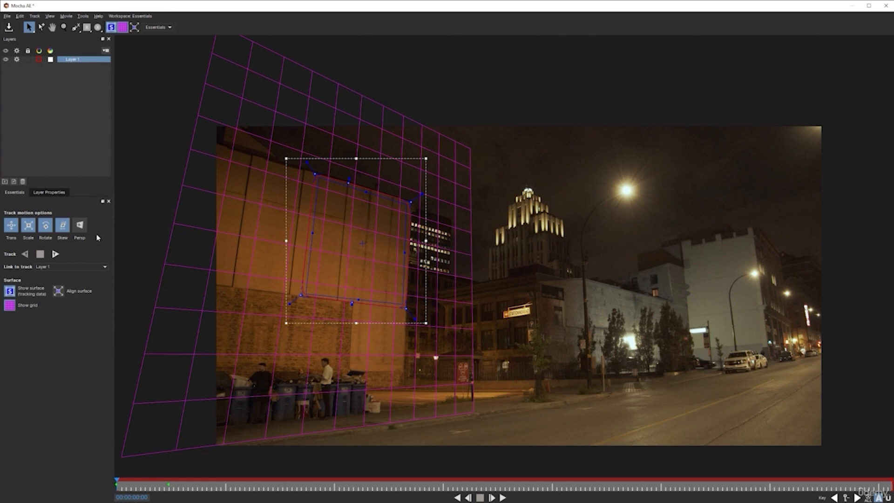
Step: Add perspective to the layer's track motion options and start tracking the wall forward
click(80, 226)
click(56, 254)
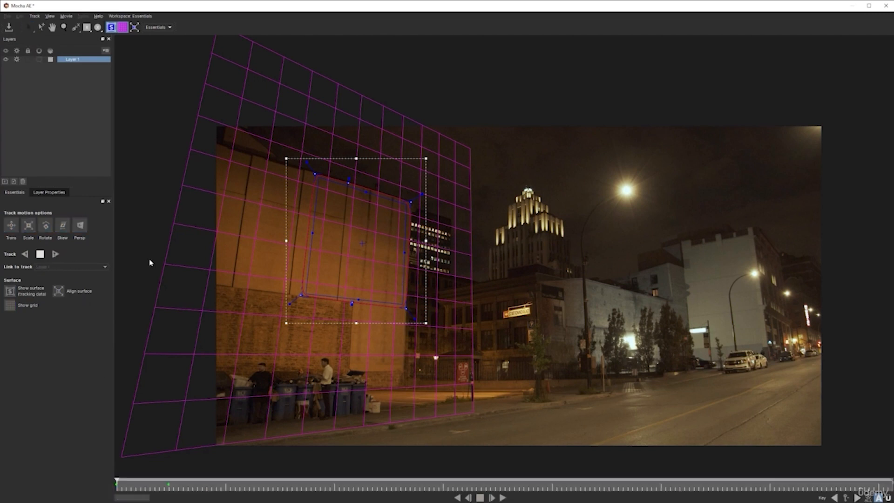
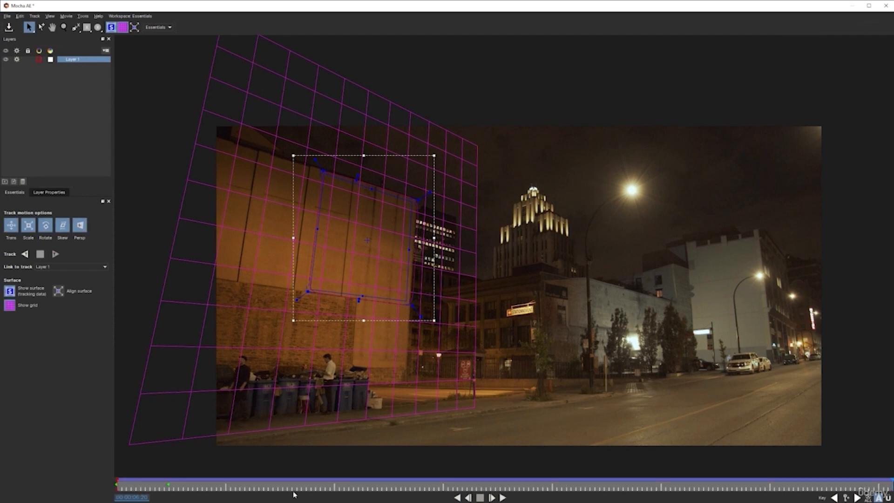
Step: Play the tracked shot from the first frame to check how the planar surface follows the wall
drag(299, 491, 93, 480)
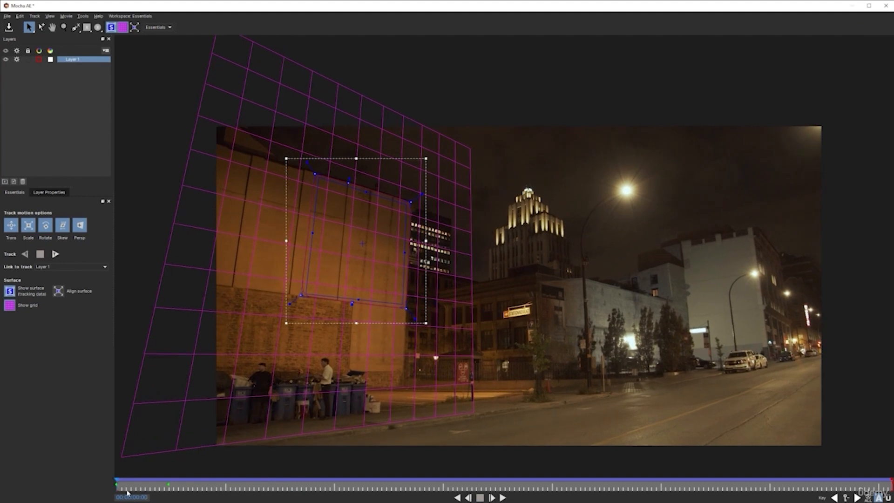
click(502, 497)
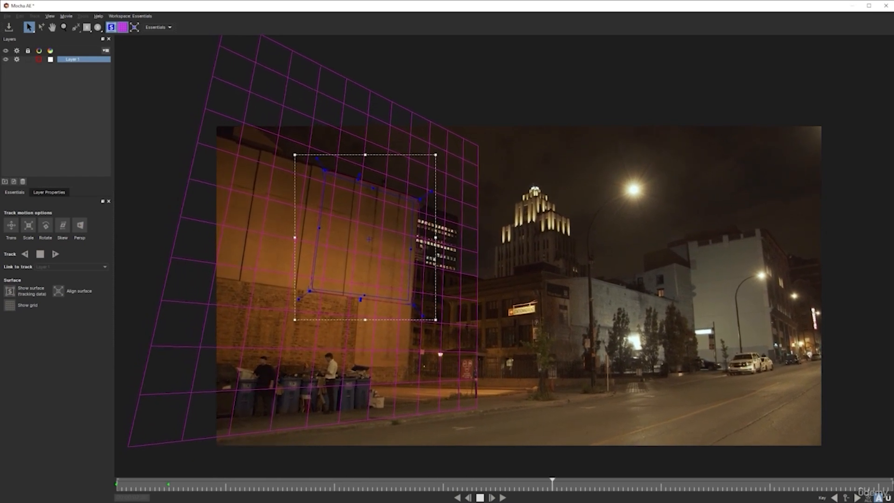
drag(339, 487, 110, 490)
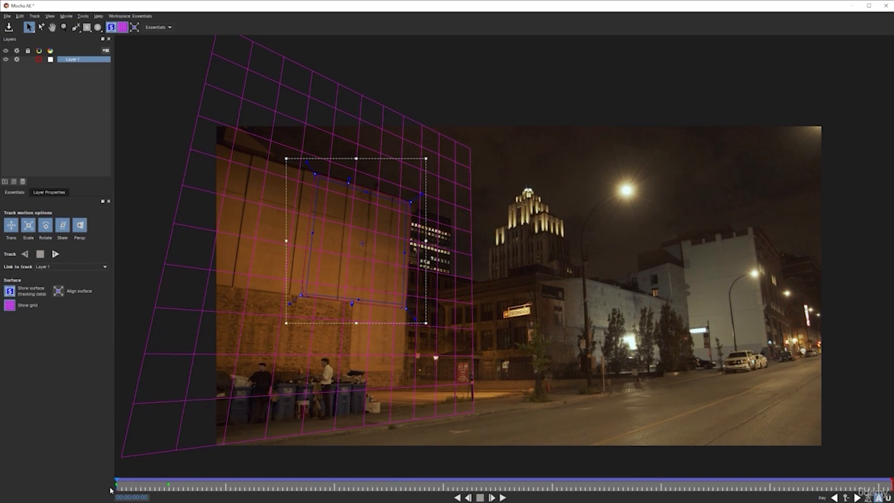
click(503, 497)
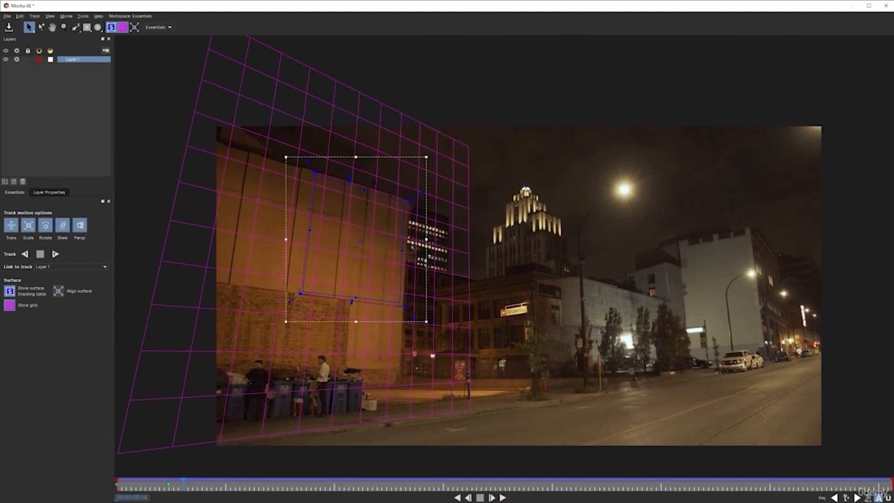
Step: At 00:00:00:22, refit all four corners of the planar surface to the corners of the wall spline, zooming in for accuracy
drag(183, 485, 223, 487)
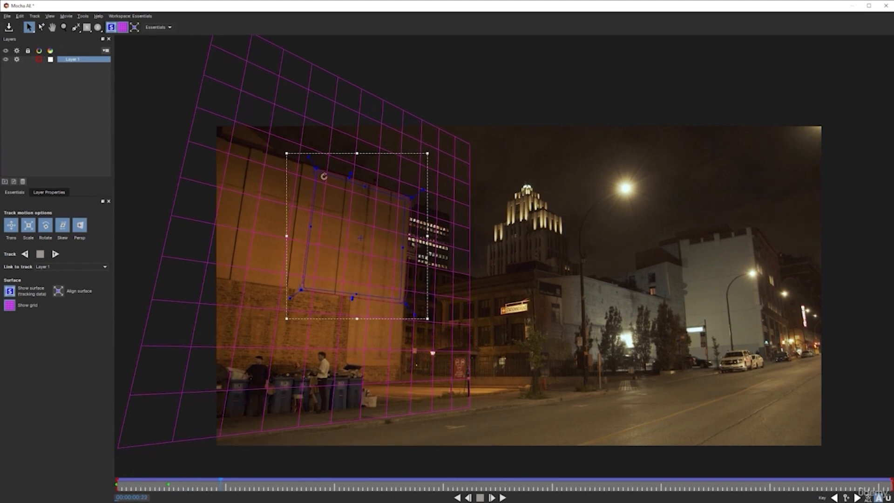
click(64, 27)
drag(319, 198, 330, 75)
drag(356, 269, 344, 159)
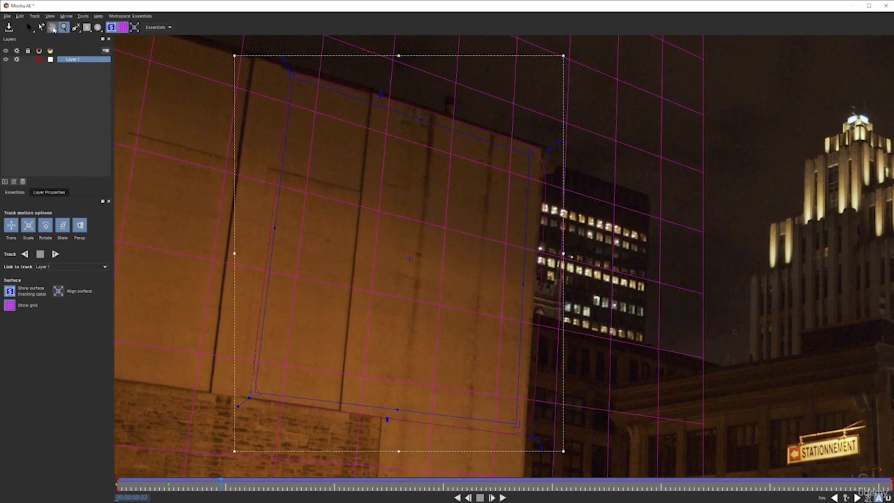
click(29, 28)
drag(290, 77, 284, 70)
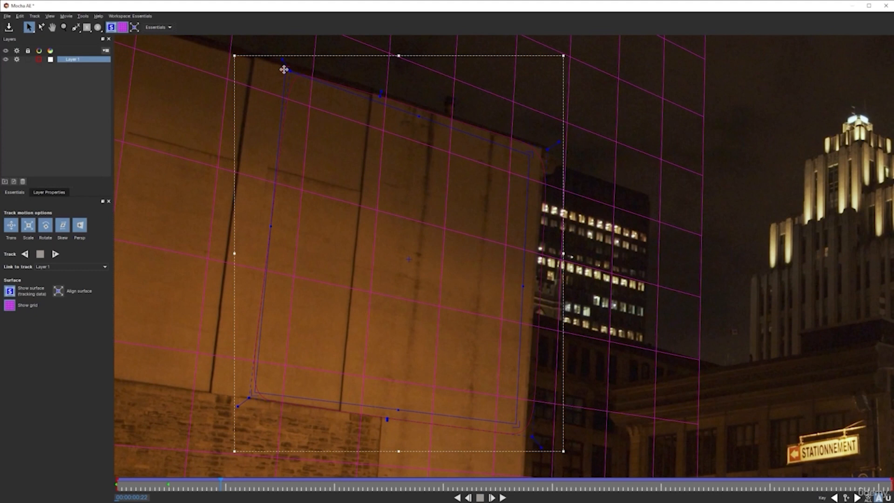
drag(250, 396, 243, 397)
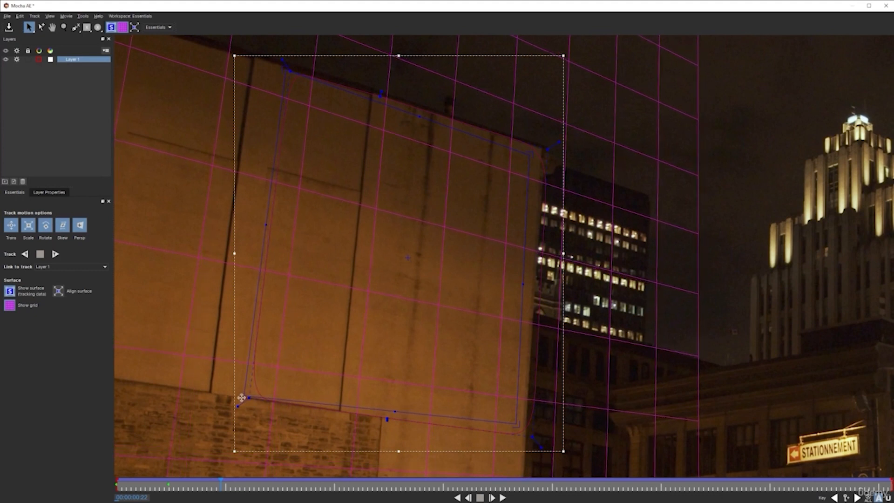
drag(516, 427, 525, 435)
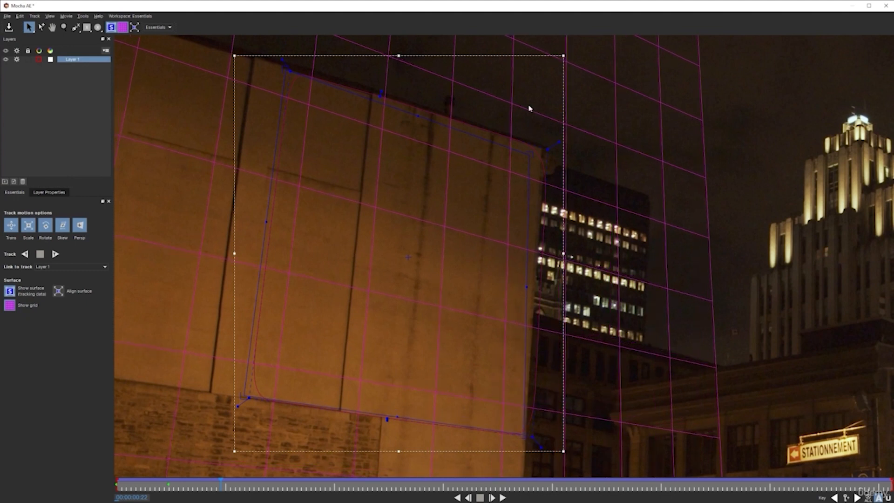
drag(531, 152, 543, 148)
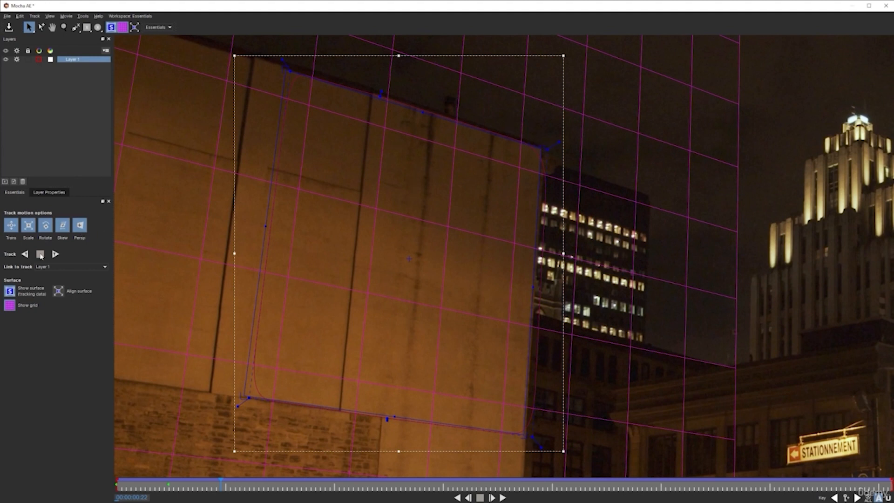
Step: Track the wall backward to the first frame and play the shot to check the surface
click(24, 254)
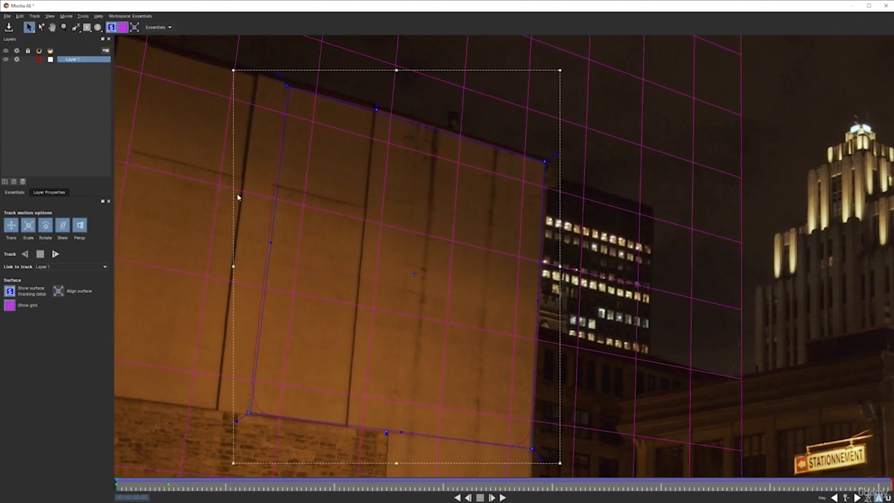
click(503, 498)
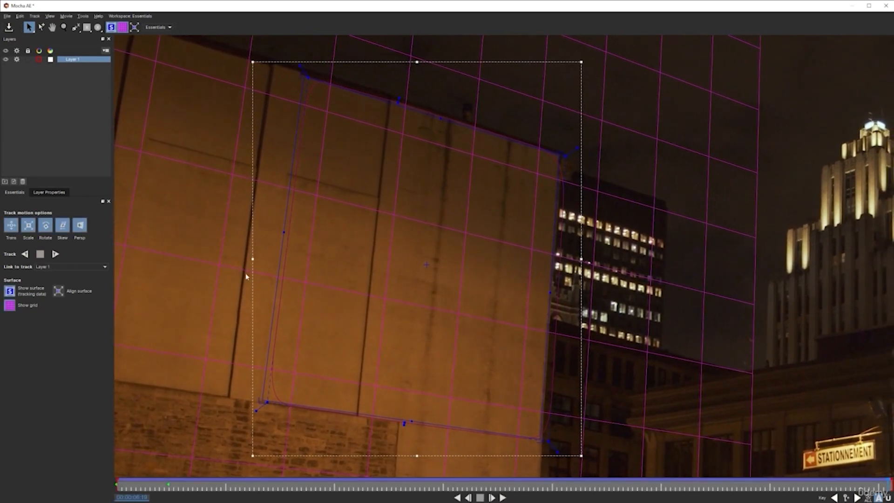
click(64, 28)
drag(410, 203, 410, 318)
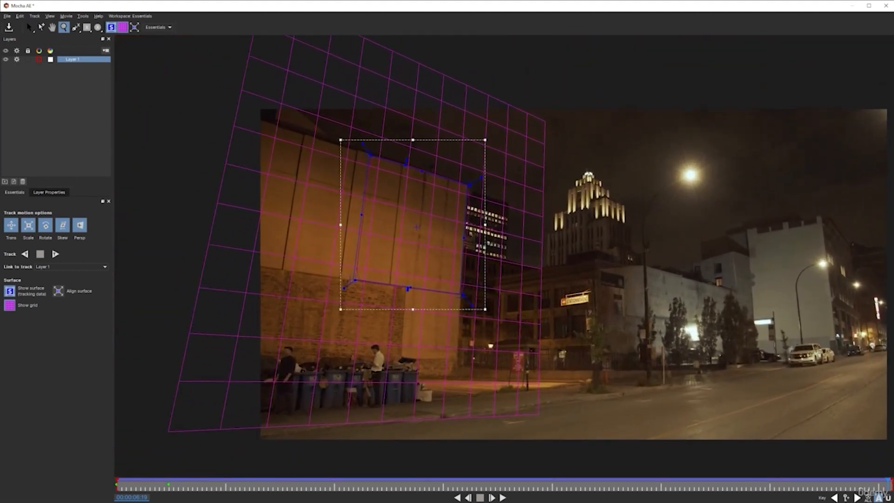
Step: Save the Mocha project, close Mocha AE and return to After Effects
click(29, 27)
click(6, 17)
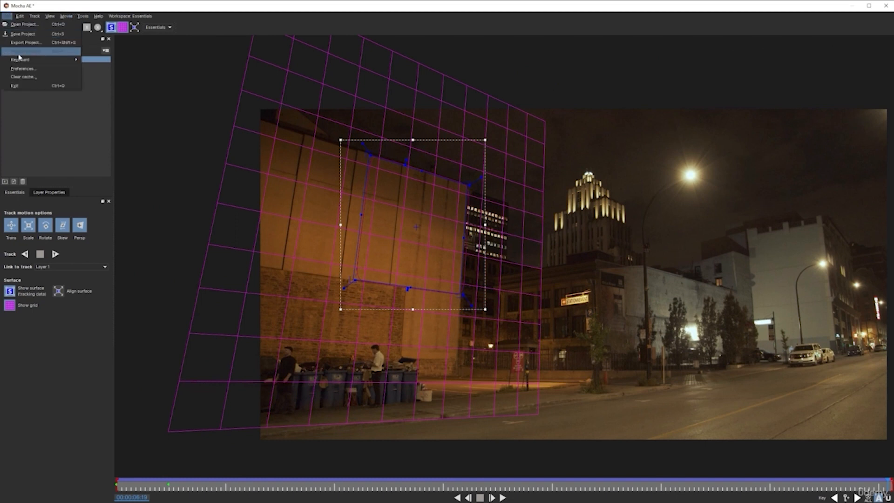
click(287, 6)
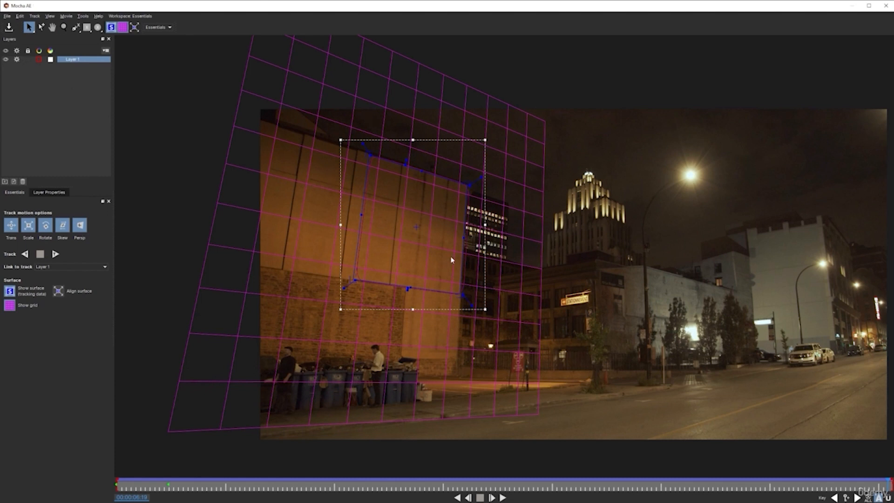
click(886, 6)
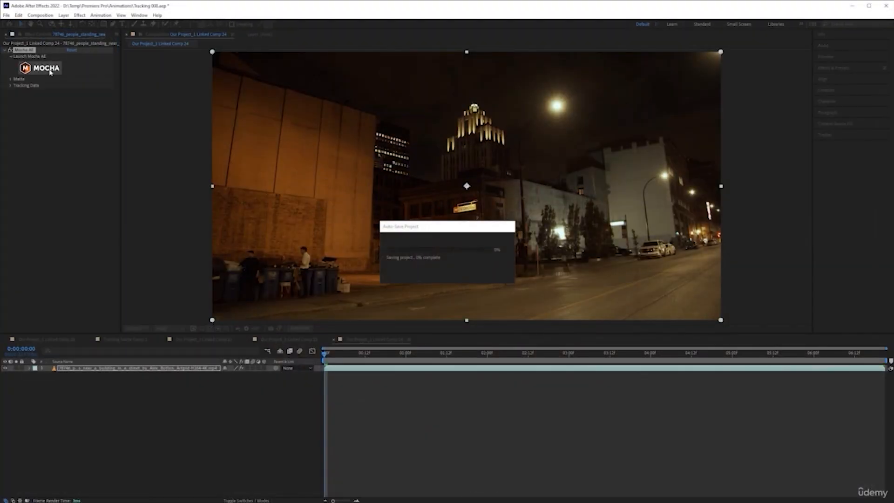
Step: Create tracking data from Mocha's Layer 1 in the street footage's Mocha AE effect
click(52, 71)
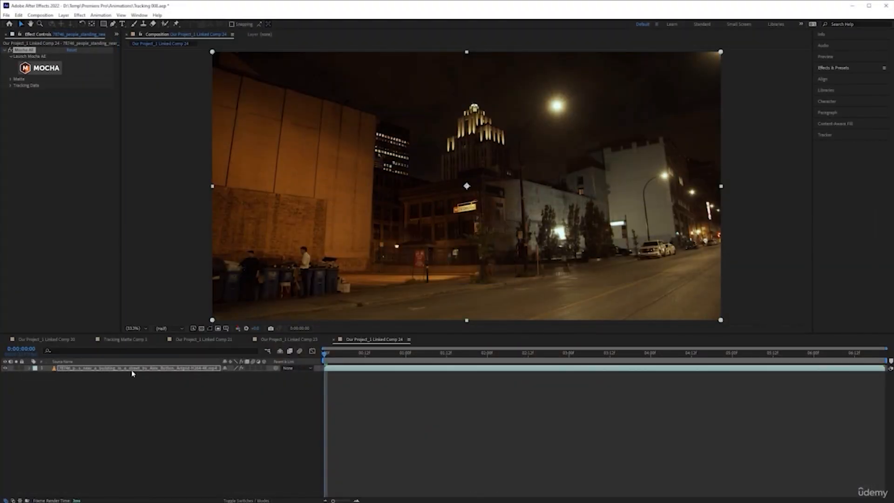
click(133, 371)
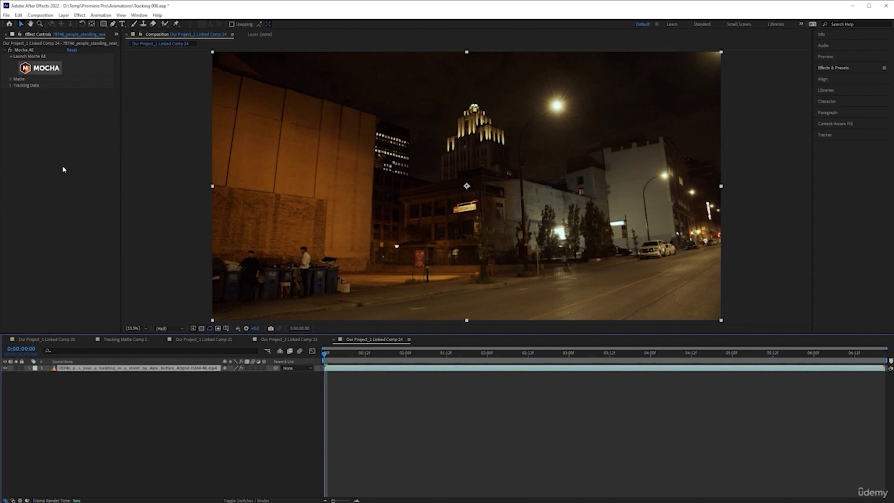
click(11, 86)
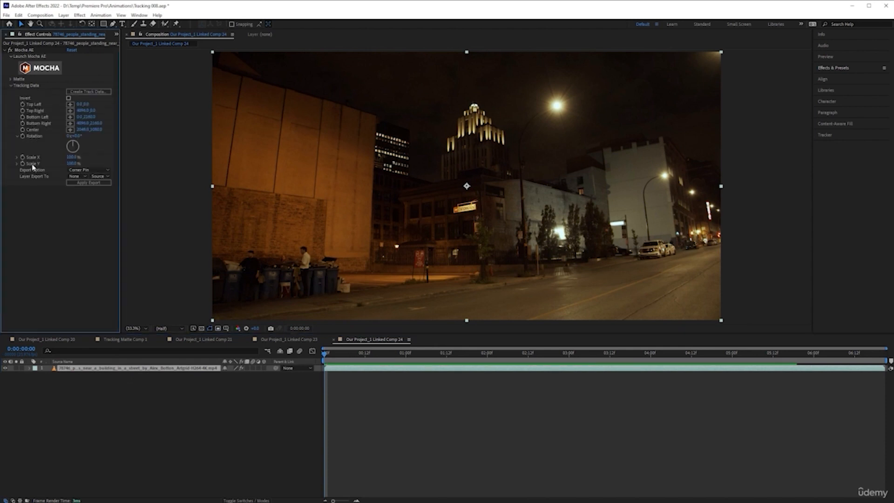
click(95, 92)
click(102, 93)
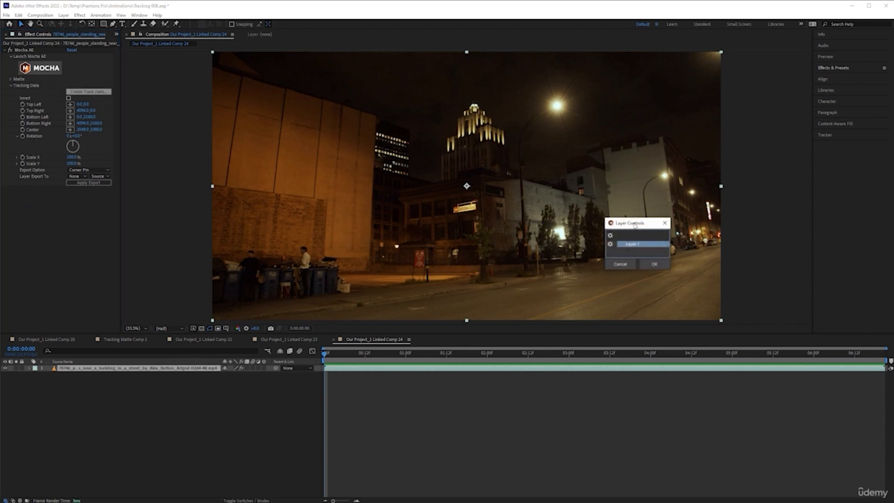
drag(641, 225, 472, 190)
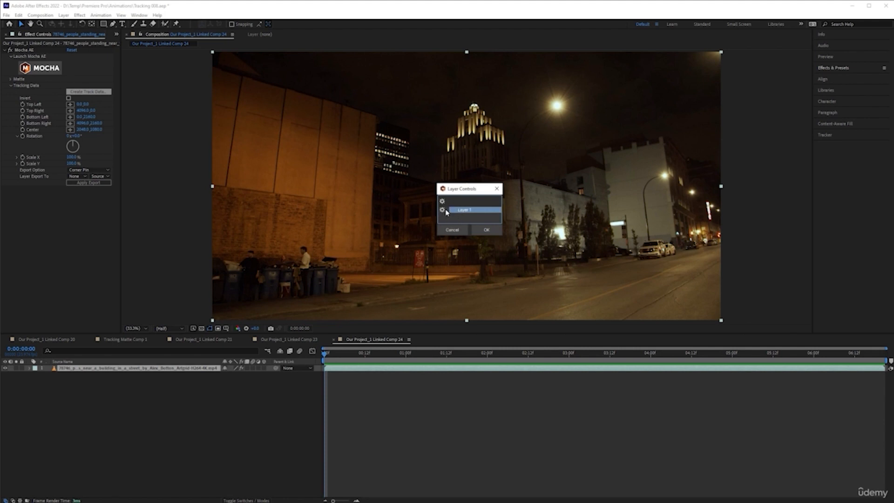
click(488, 230)
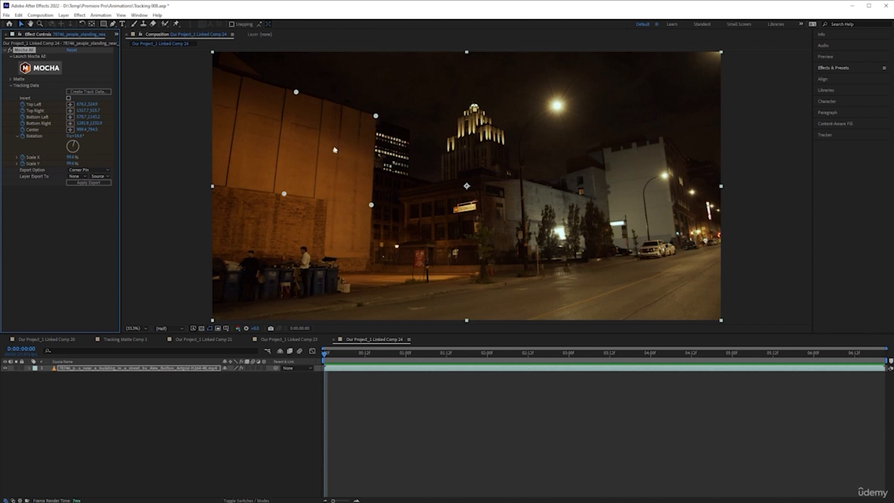
drag(326, 355, 319, 330)
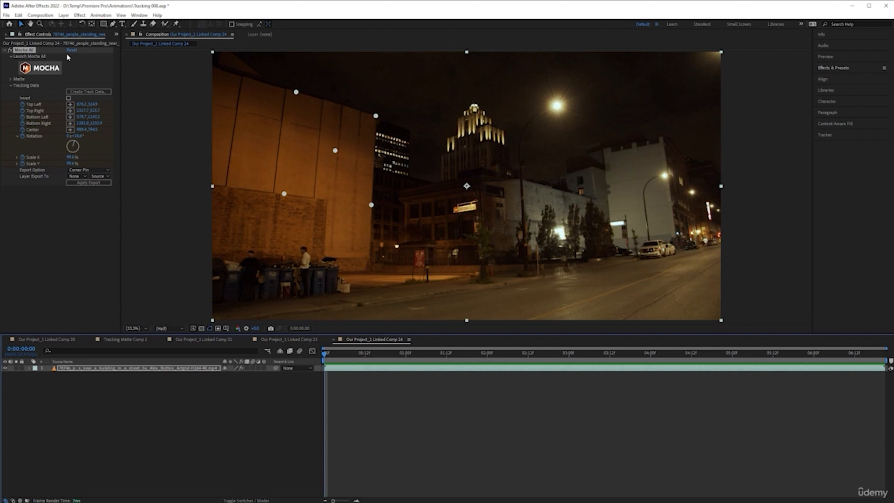
Step: Reopen the footage in Mocha AE, dismiss the welcome messages and select the wall spline at 00:00:01:04
click(45, 69)
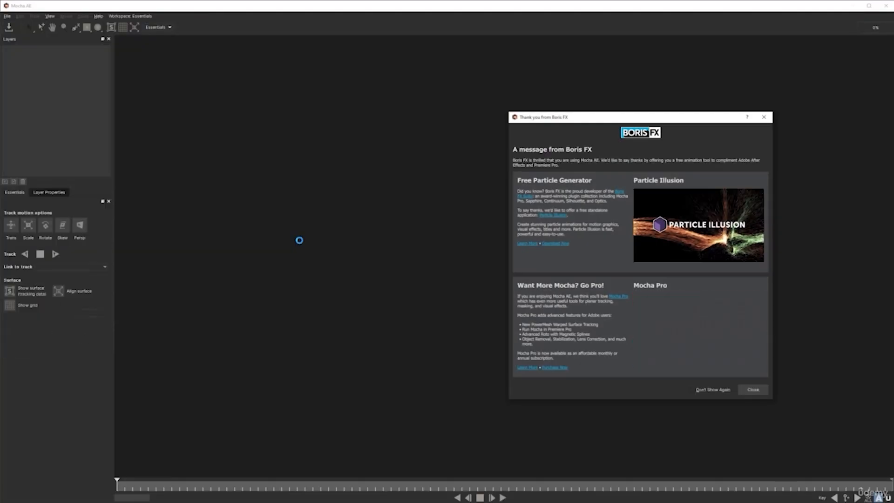
click(763, 116)
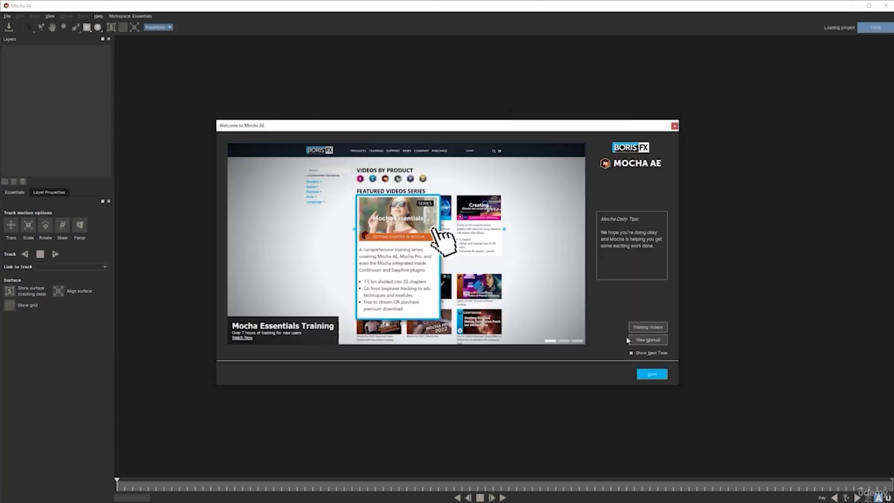
click(675, 126)
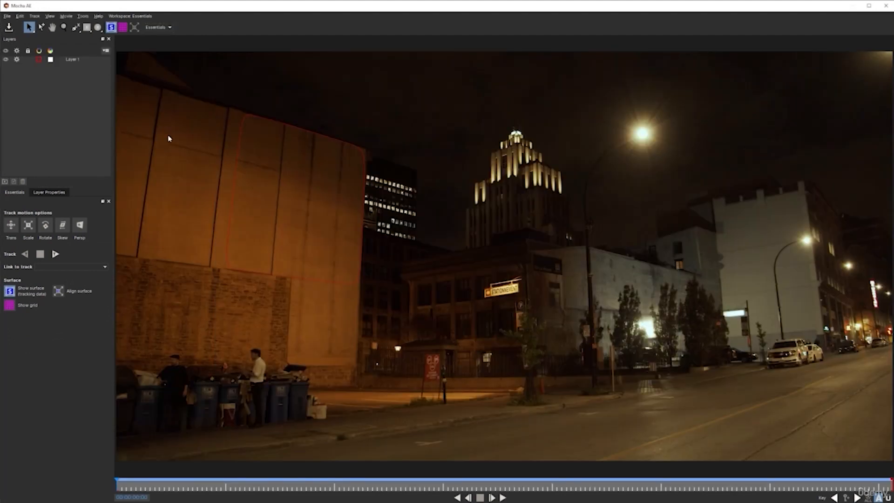
drag(190, 488, 250, 485)
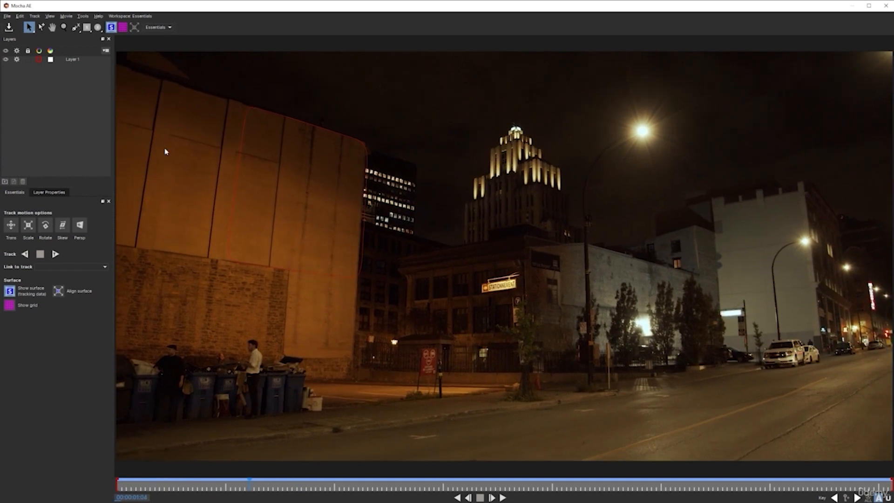
click(244, 133)
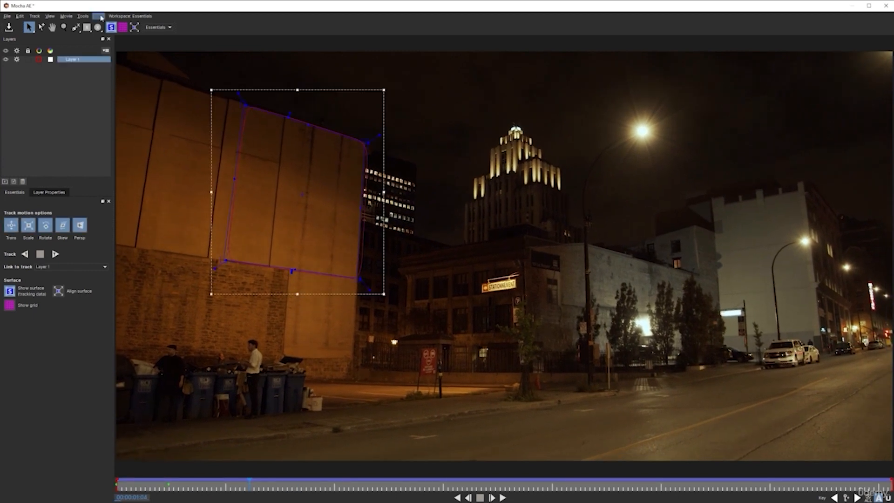
Step: Insert the Logo clip onto Layer 1's tracked wall surface
click(123, 27)
click(122, 27)
click(55, 193)
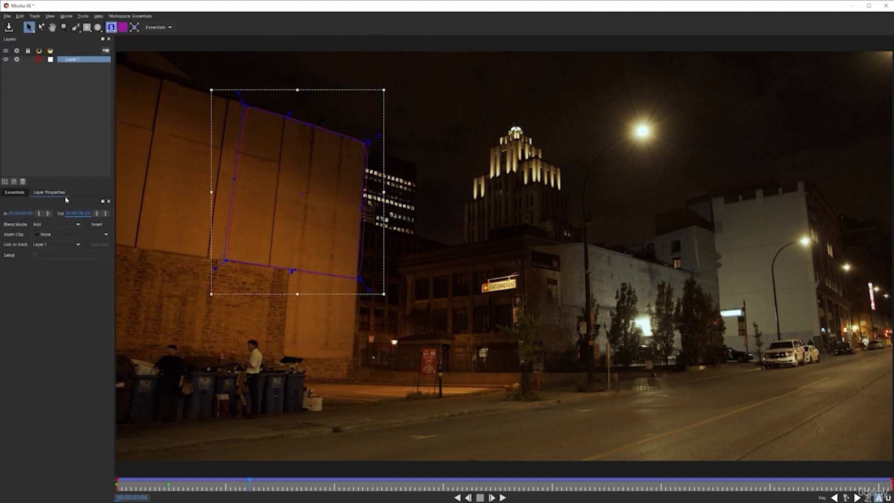
click(56, 236)
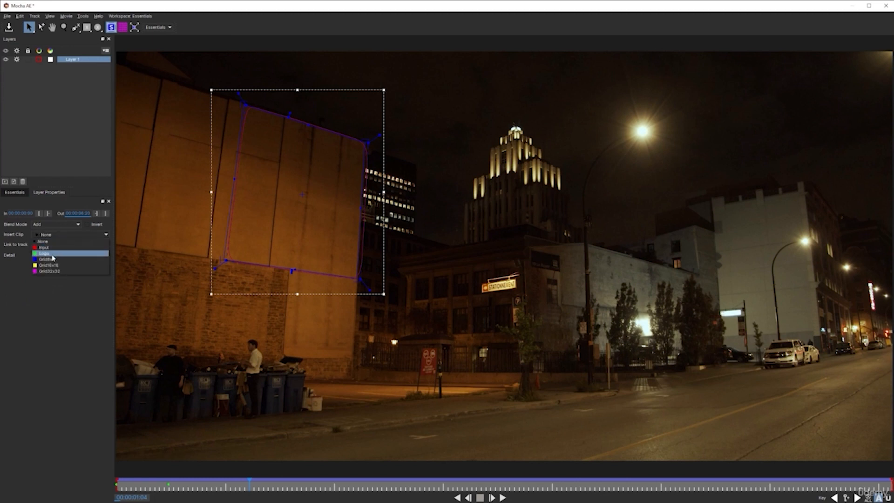
click(53, 258)
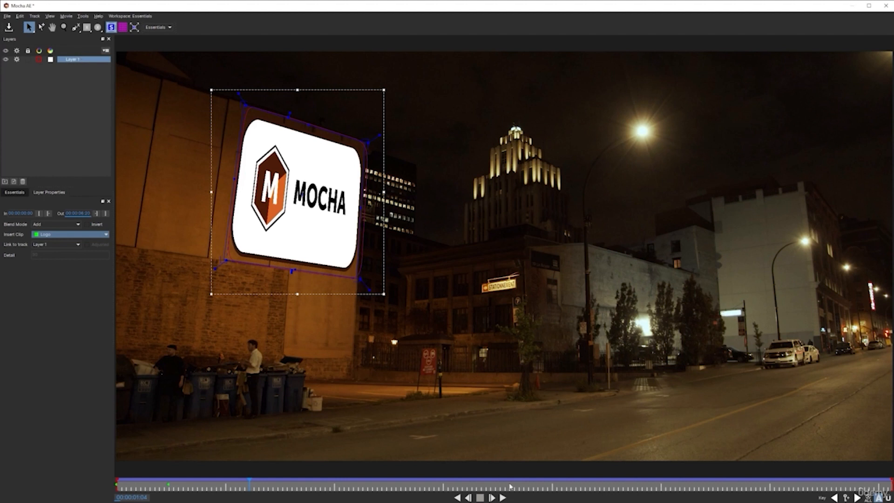
Step: Play the shot to check the inserted logo's tracking, save the project and return to After Effects
click(502, 498)
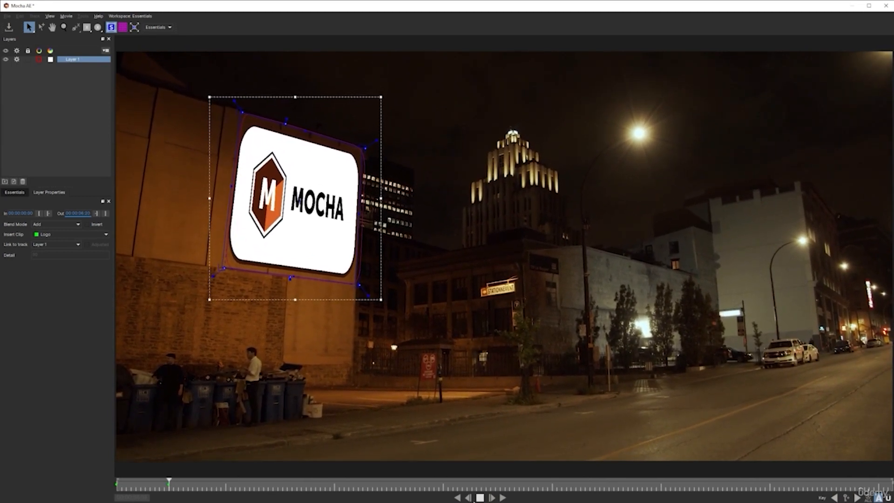
click(481, 498)
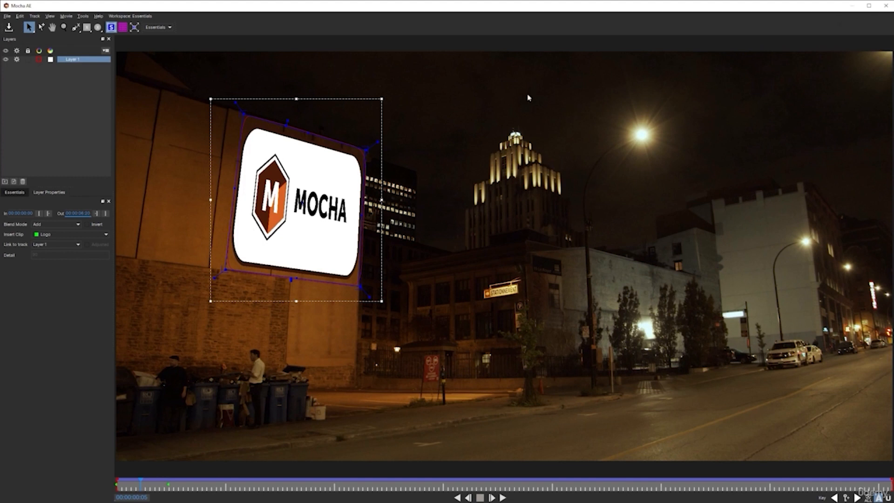
click(886, 5)
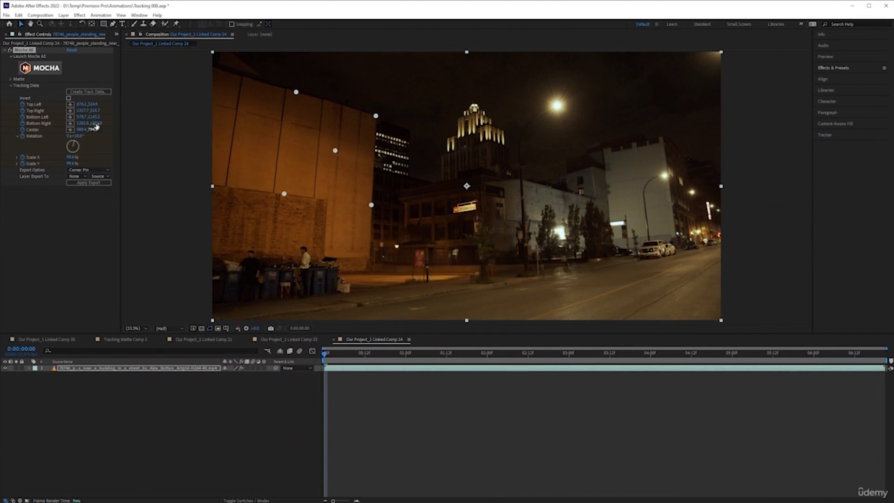
Step: Create a composition-sized solid layer in medium red above the street footage
right_click(173, 439)
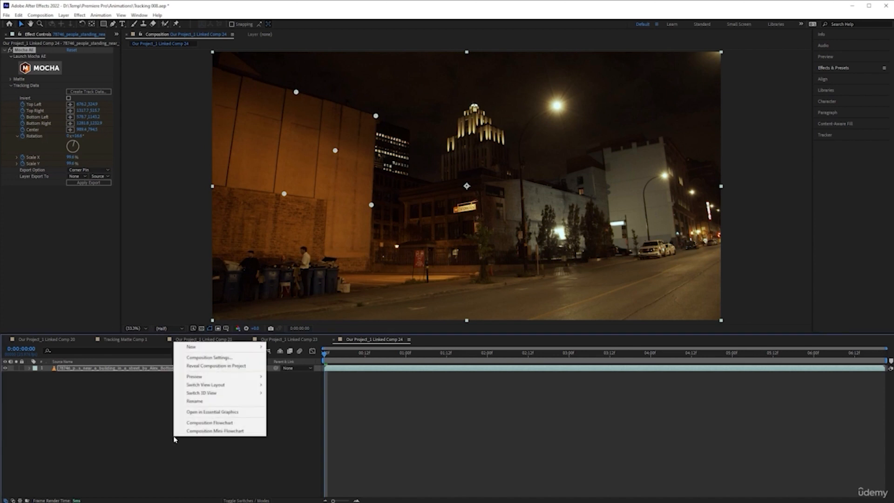
mouse_move(239, 350)
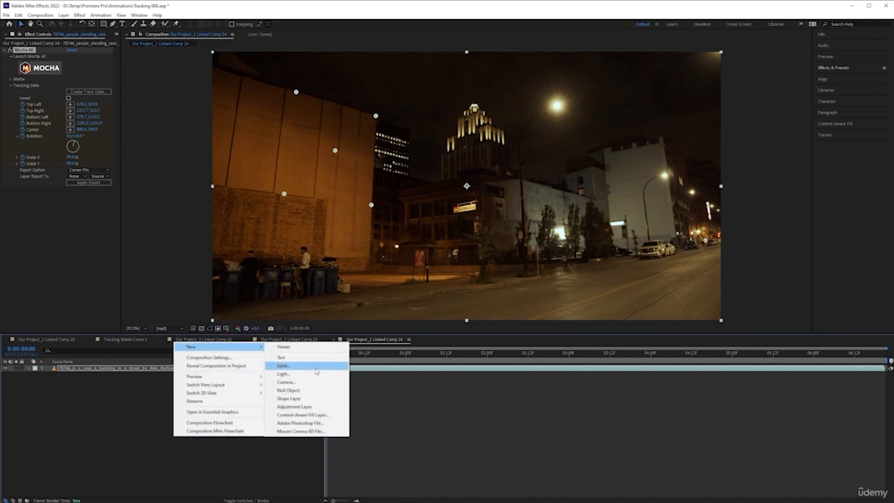
click(316, 366)
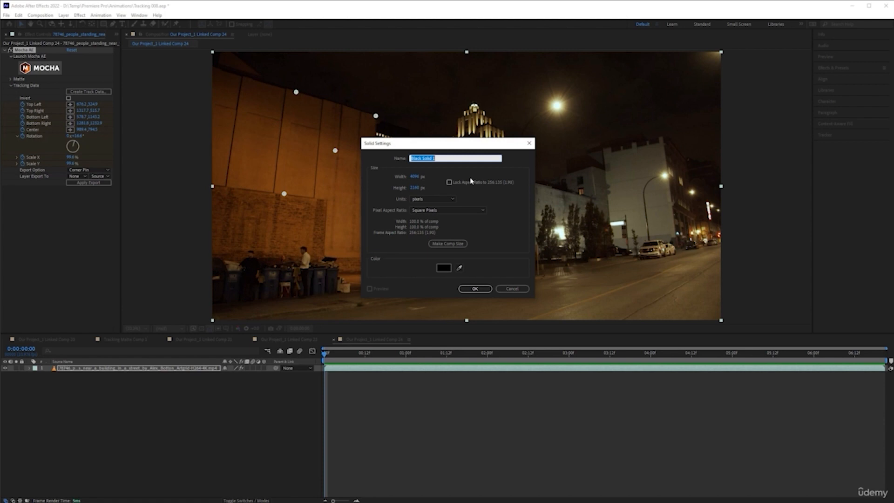
click(444, 268)
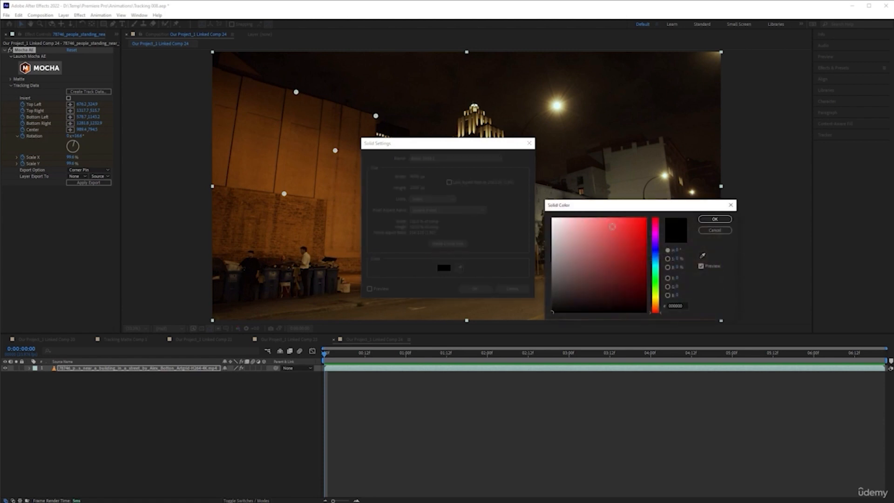
click(613, 226)
click(716, 219)
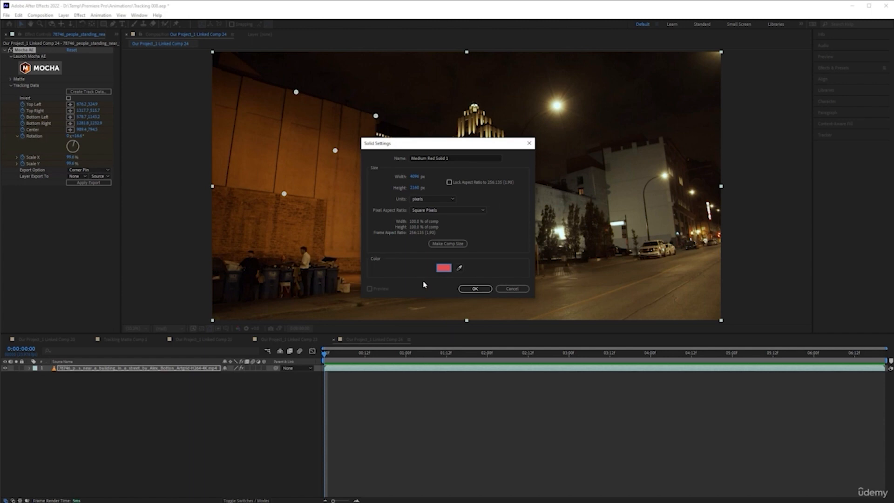
click(485, 288)
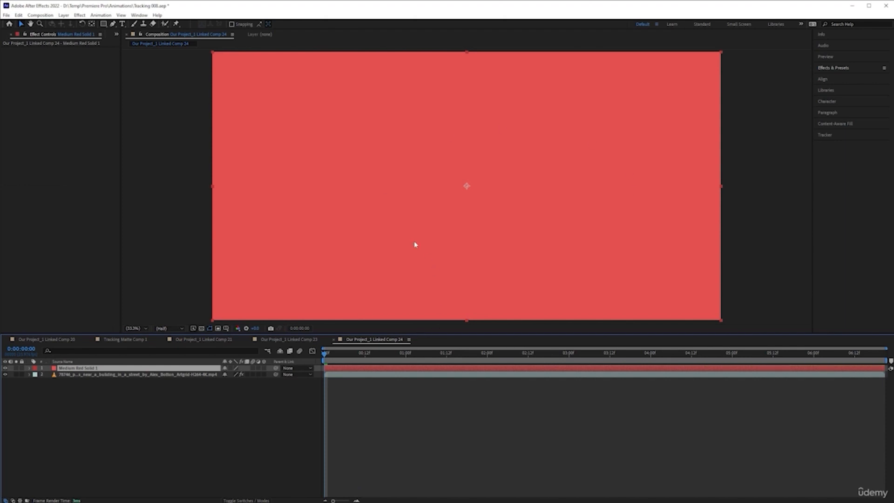
Step: Hide and show the red solid to compare it with the street footage underneath
click(6, 368)
click(5, 367)
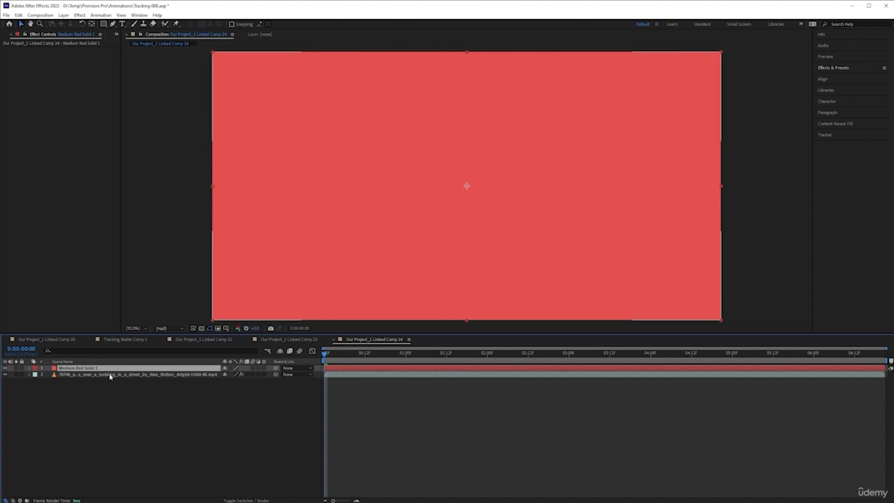
click(5, 368)
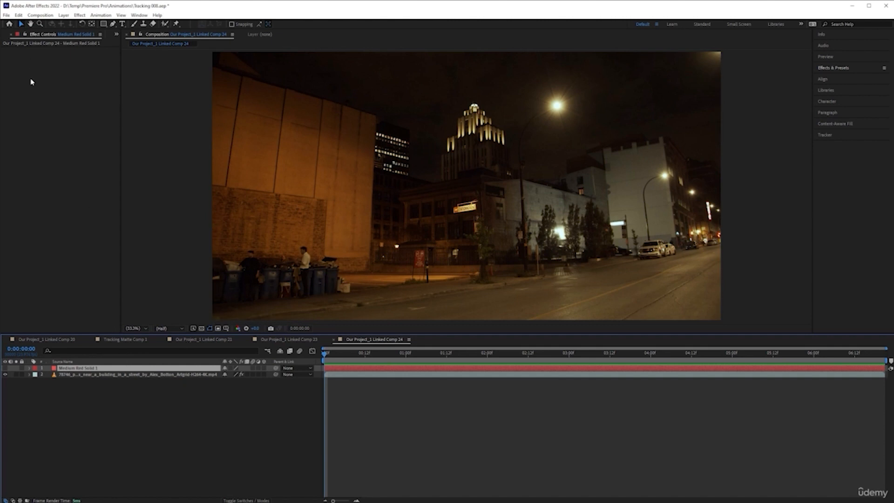
click(5, 368)
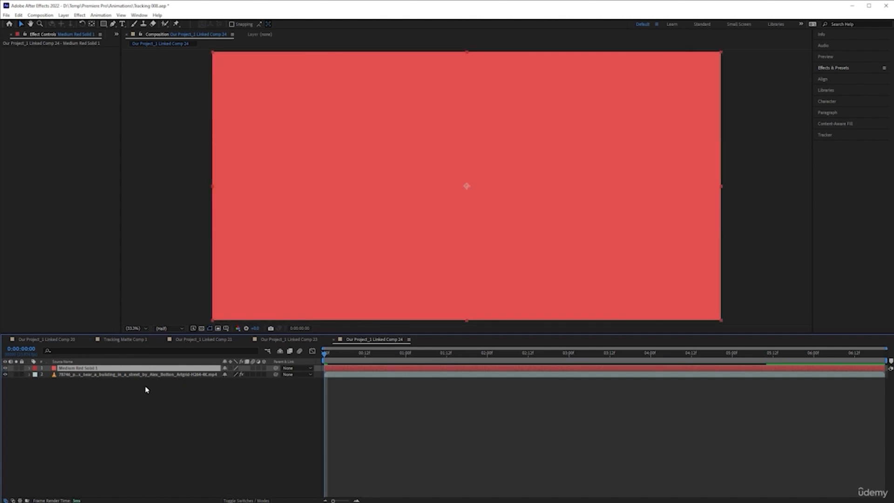
Step: Rename the red solid layer to Tracking Placeholder
click(114, 375)
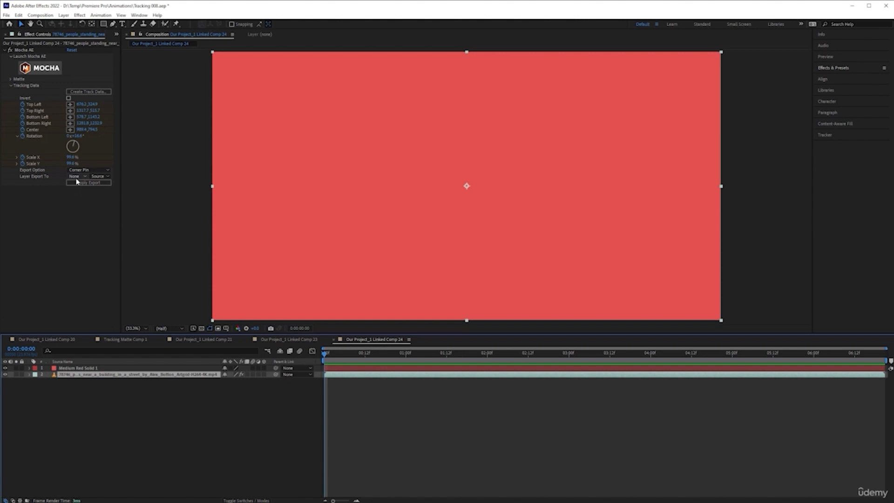
click(89, 368)
right_click(88, 368)
click(112, 354)
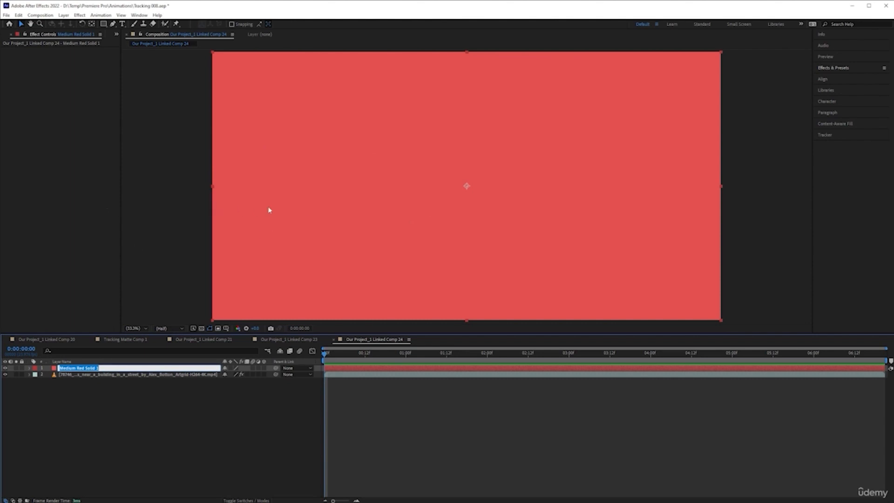
text(Tracking Placeholder)
key(Return)
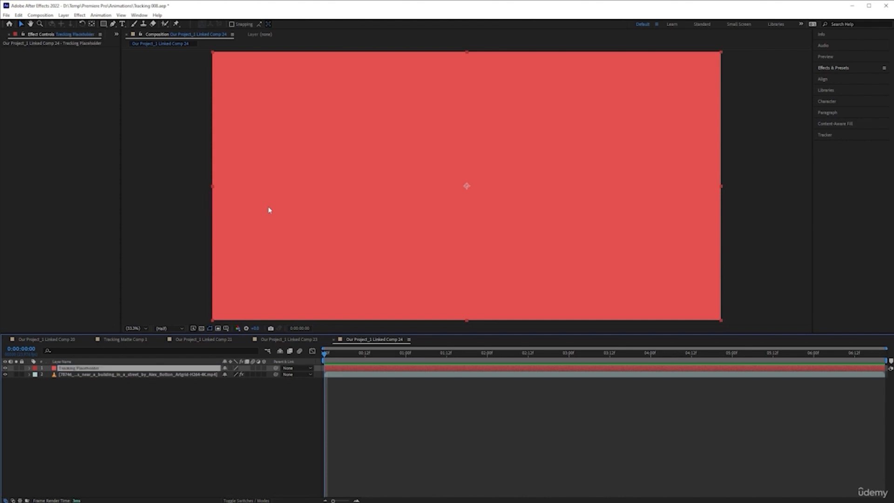
Step: Export the footage's Mocha AE tracking data to the Tracking Placeholder layer using the Corner Pin option
click(180, 374)
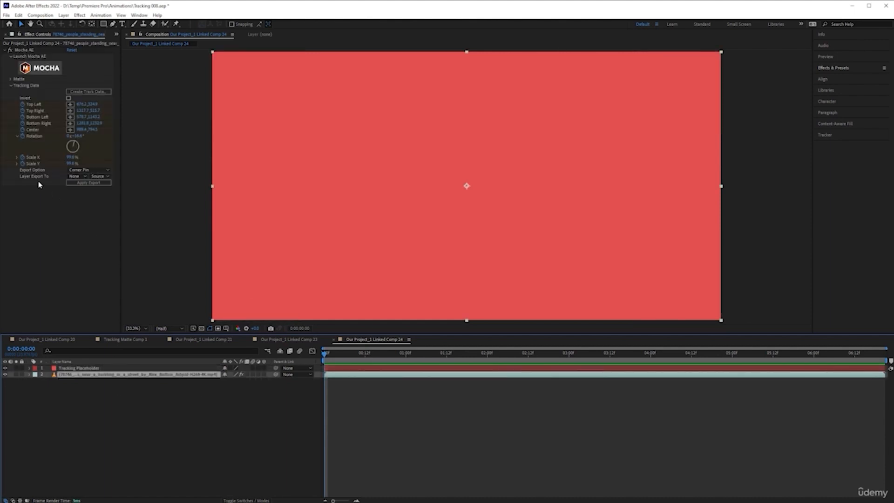
click(76, 177)
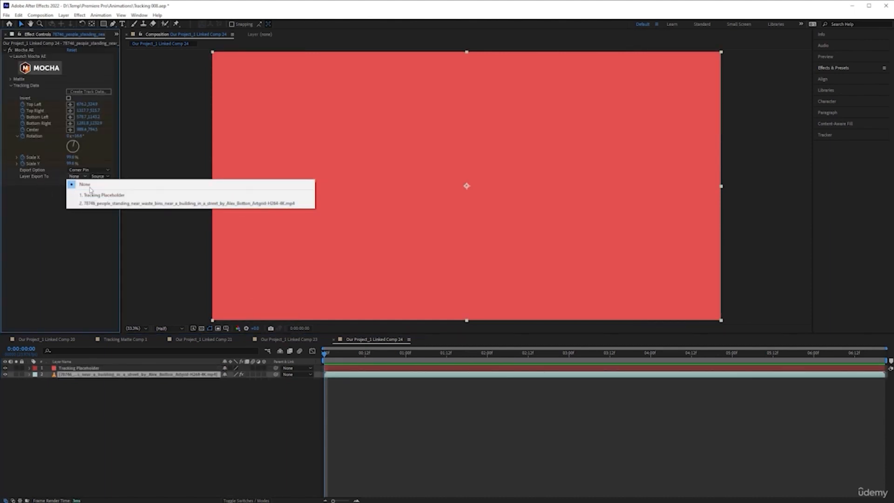
click(67, 258)
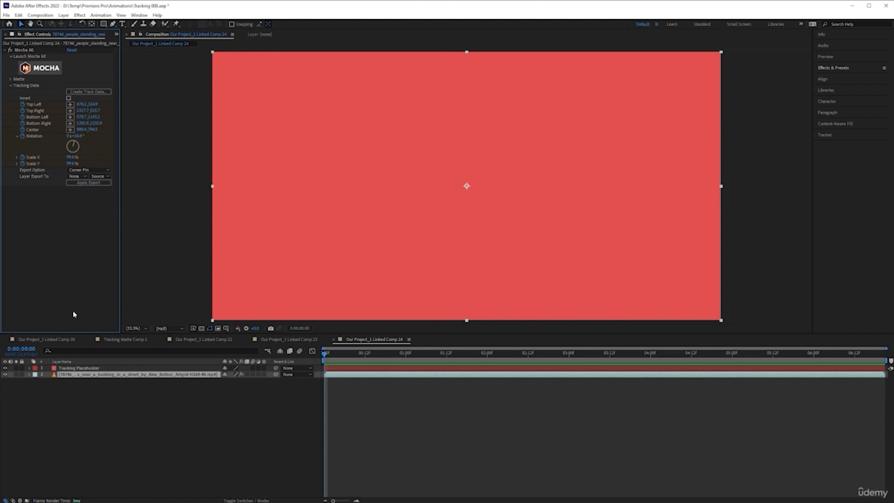
click(93, 171)
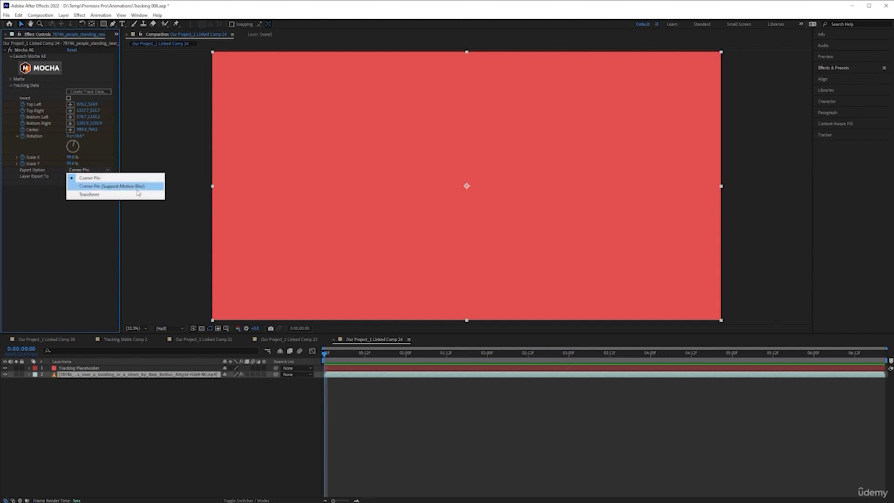
click(66, 211)
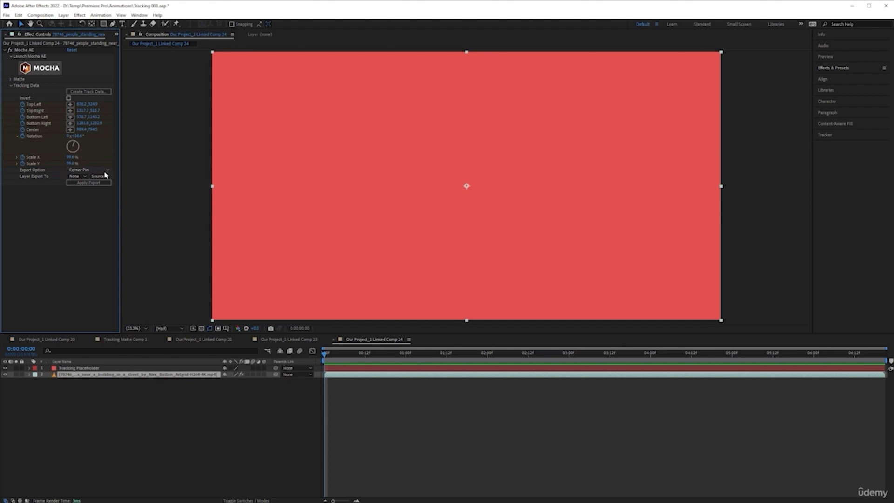
click(76, 177)
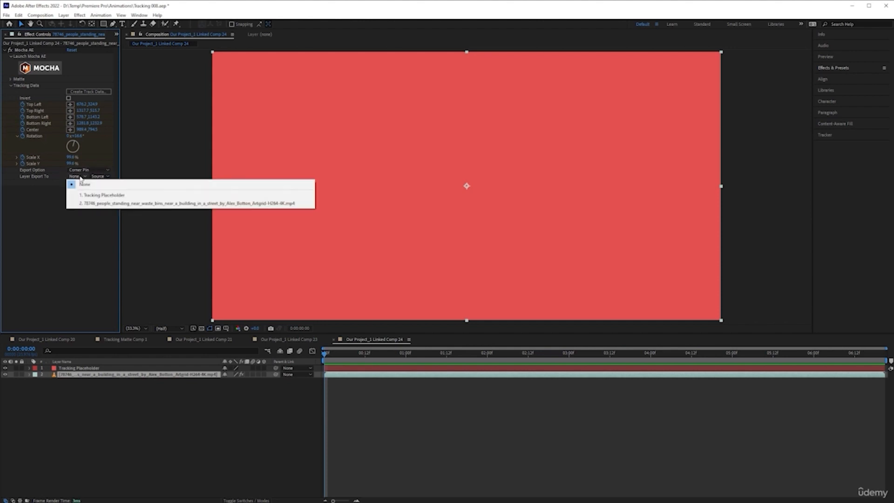
click(104, 195)
click(86, 184)
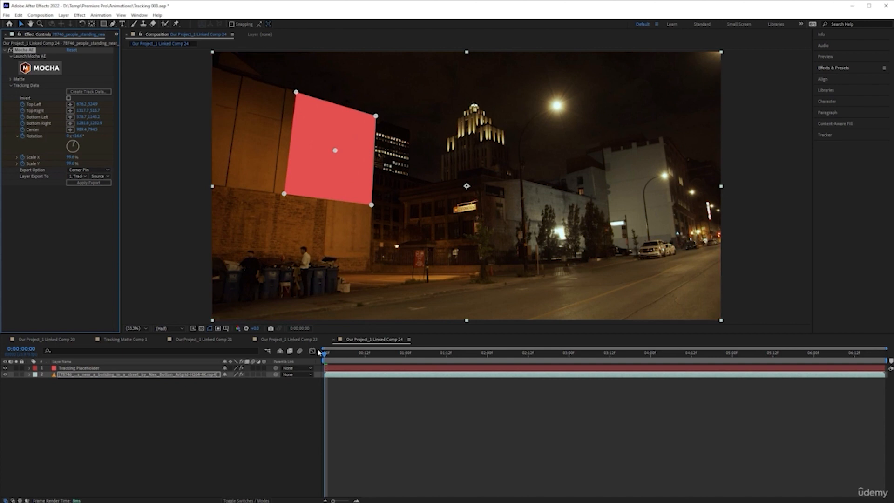
Step: Play the composition to check how the red placeholder follows the wall, and return to the first frame
click(340, 409)
key(space)
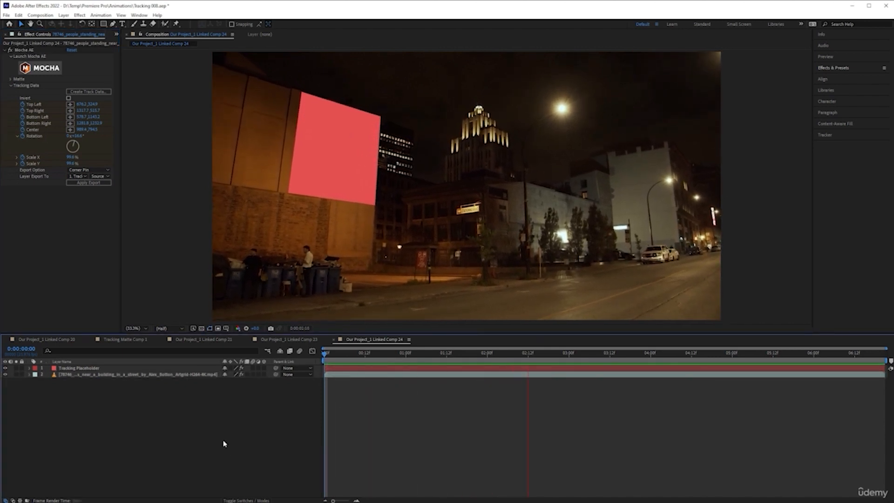
key(space)
click(339, 369)
key(Home)
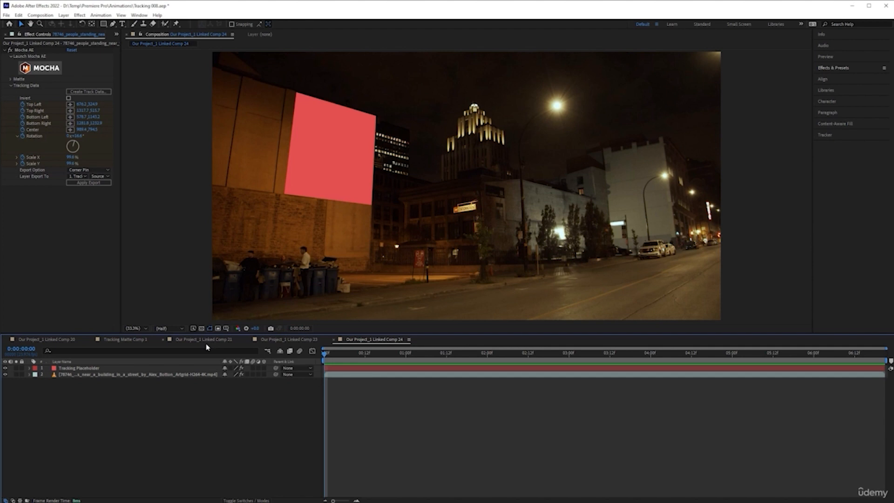
click(342, 142)
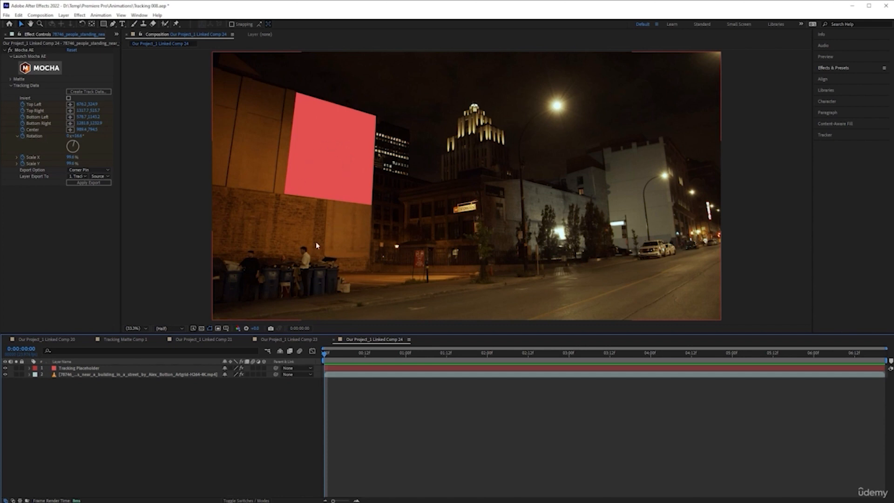
Step: Pre-compose the Tracking Placeholder layer as Tracking Placeholder Comp 1, leaving all attributes in the main composition, and end inside the new composition
click(120, 368)
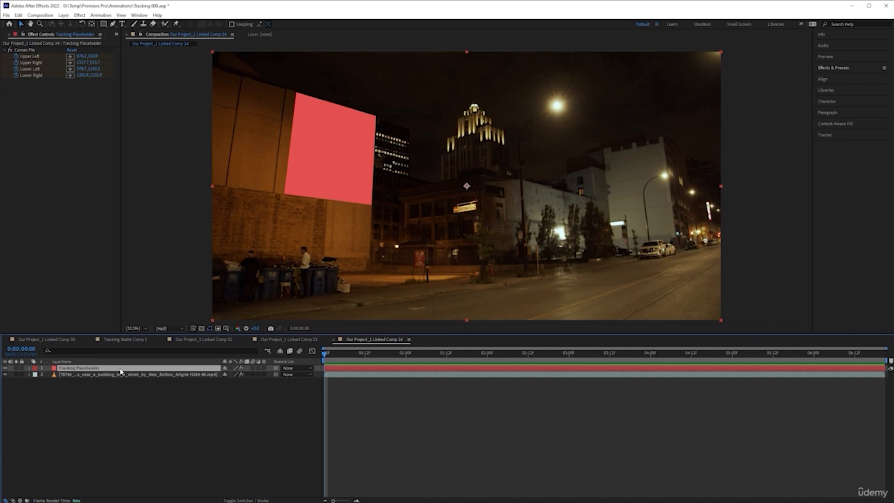
right_click(142, 368)
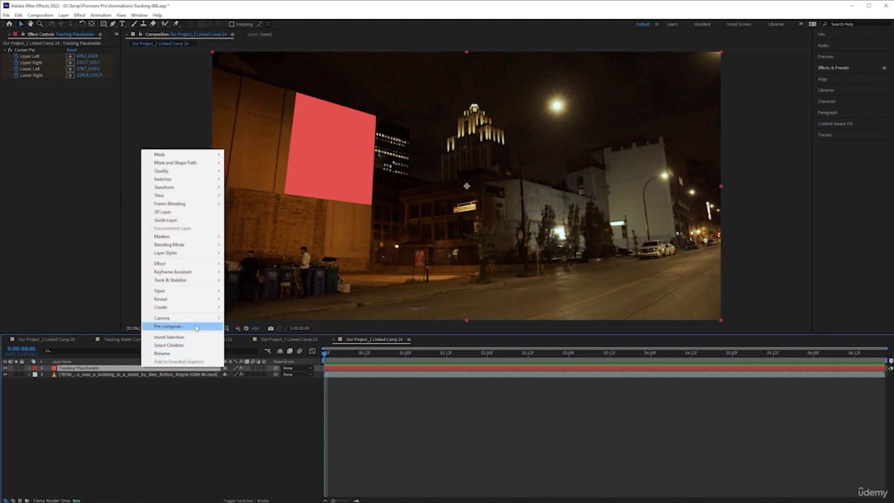
click(169, 326)
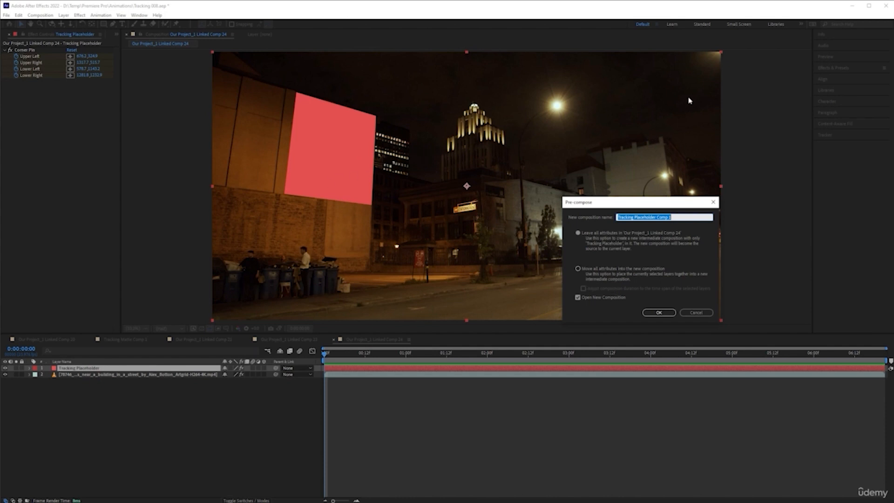
click(658, 312)
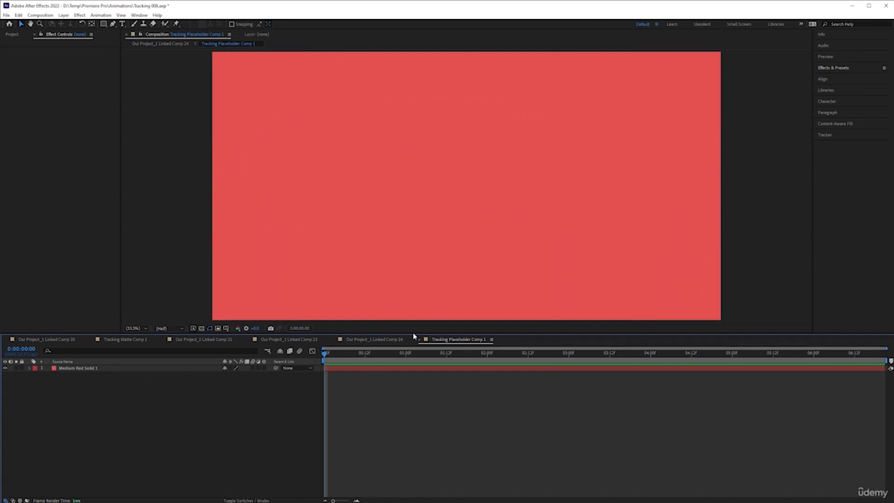
click(394, 340)
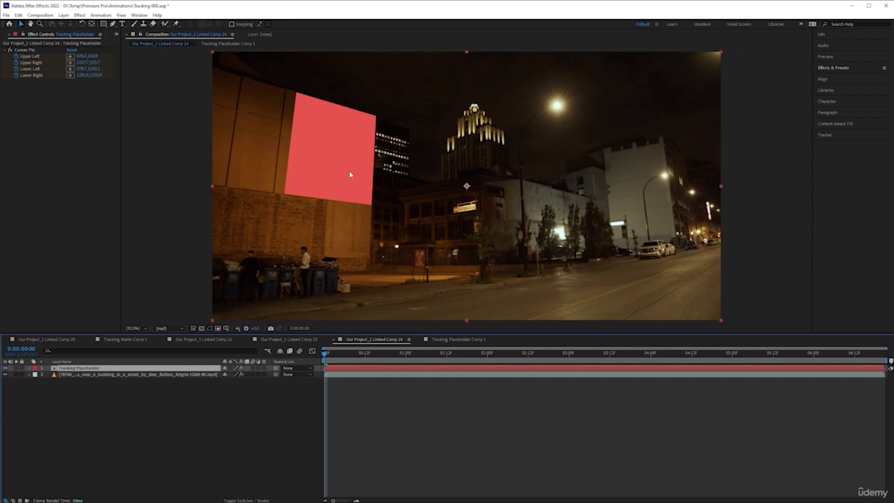
click(464, 342)
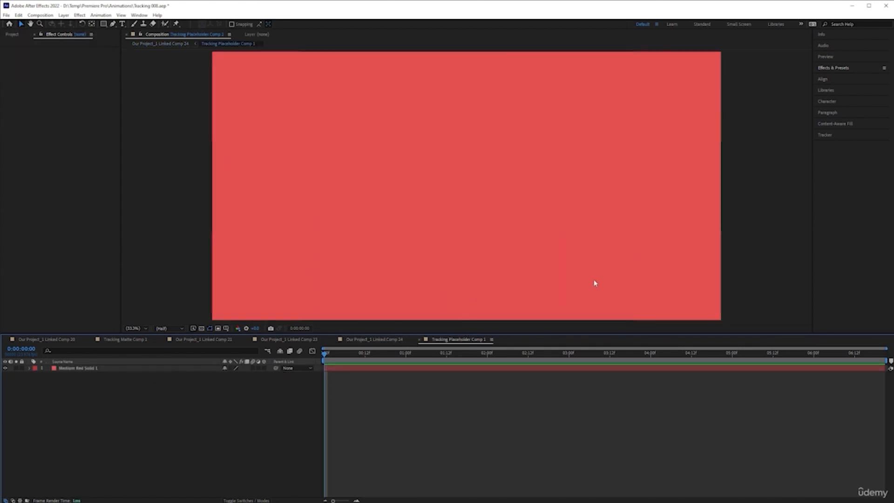
Step: Switch to Adobe Illustrator 2022 by opening the recent Circle file to view the logo artwork
key(super)
text(illi)
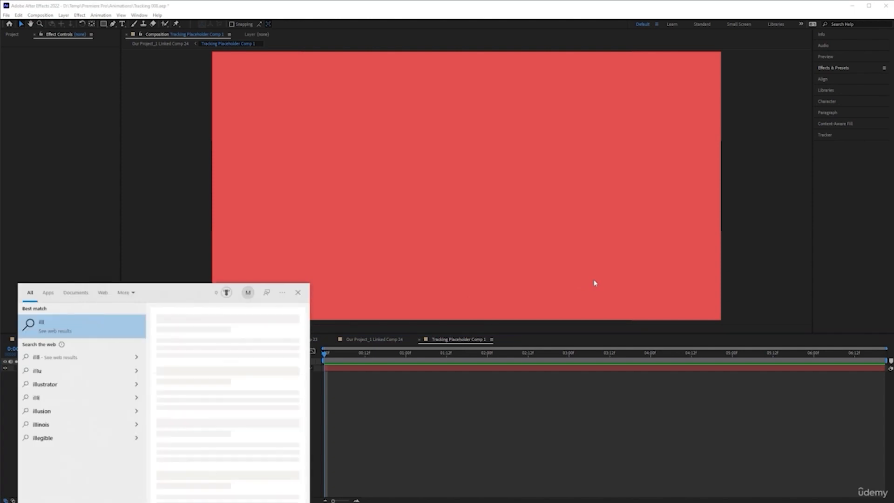
key(BackSpace)
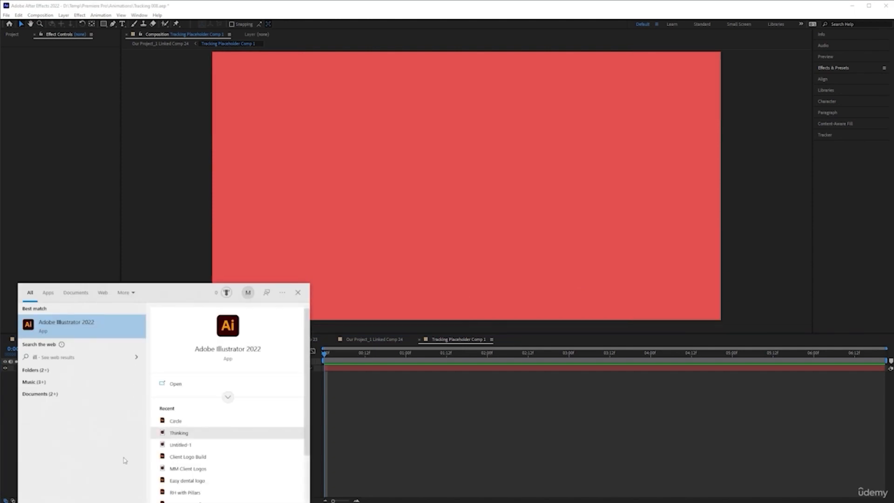
click(211, 420)
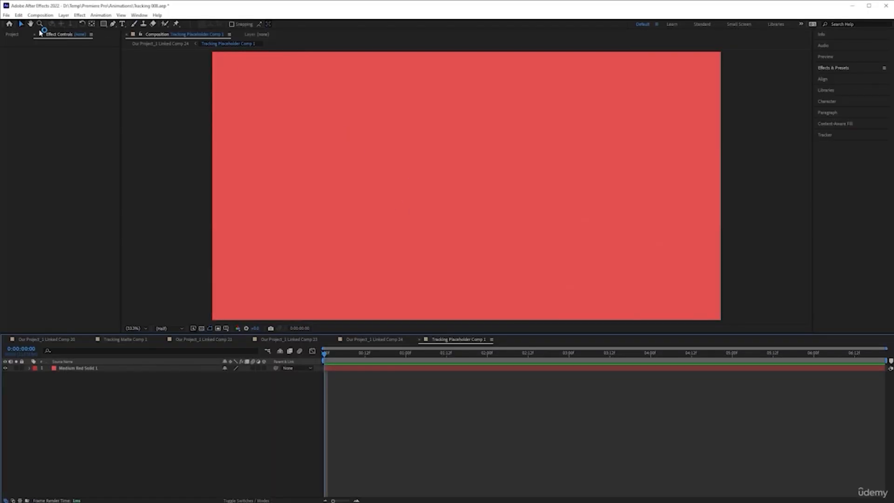
Step: Back in After Effects, add Circle.ai from the project to Tracking Placeholder Comp 1, below the red solid
click(14, 34)
scroll(57, 214, down, 5)
click(35, 279)
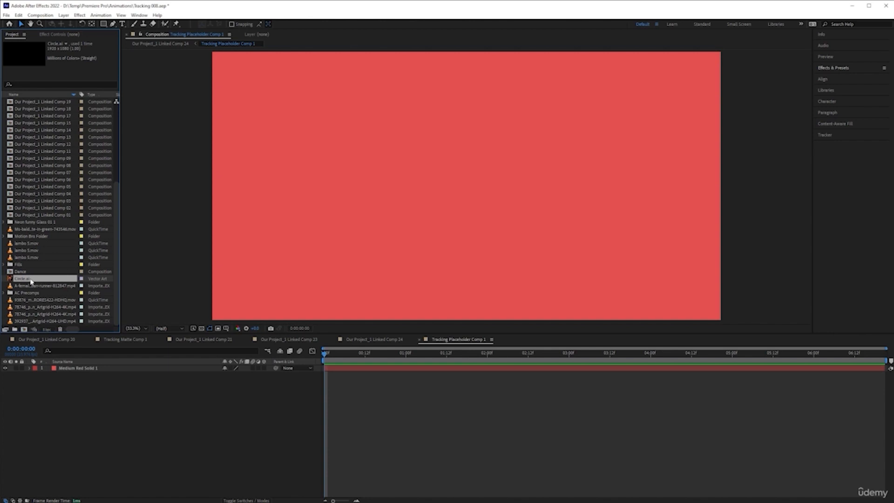
drag(34, 281, 145, 421)
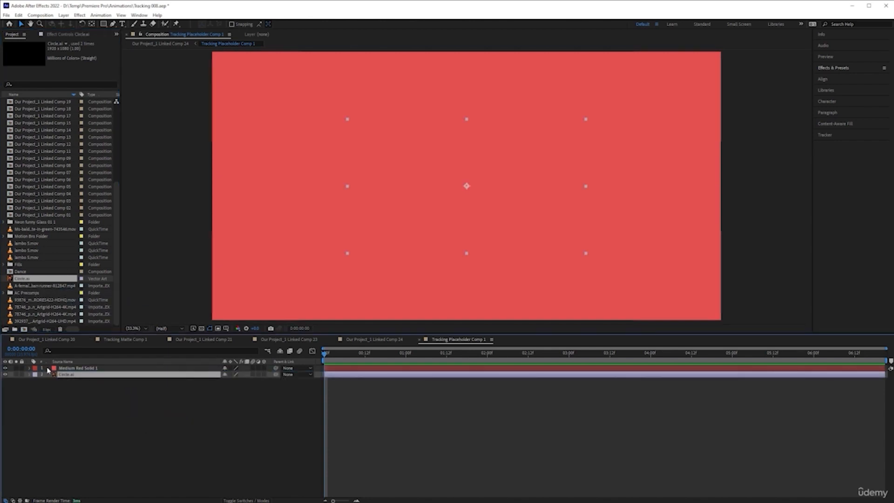
Step: Hide the red solid and turn on the transparency grid so the black circle logo can be seen
click(5, 368)
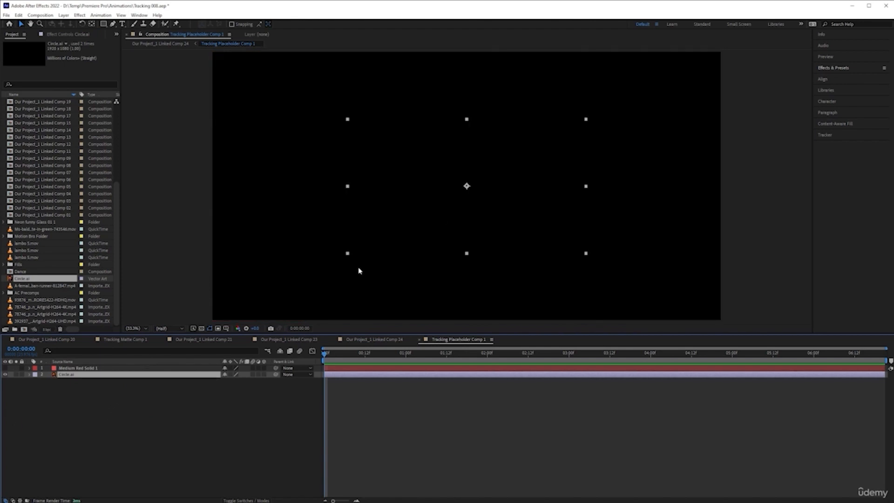
click(201, 328)
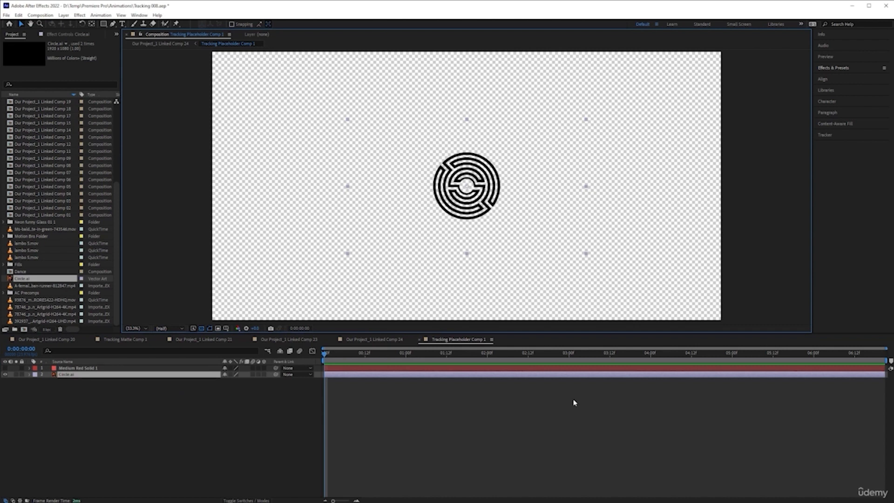
Step: Open the main street composition, Our Project_1 Linked Comp 24, and preview the small circle logo on the wall
click(389, 339)
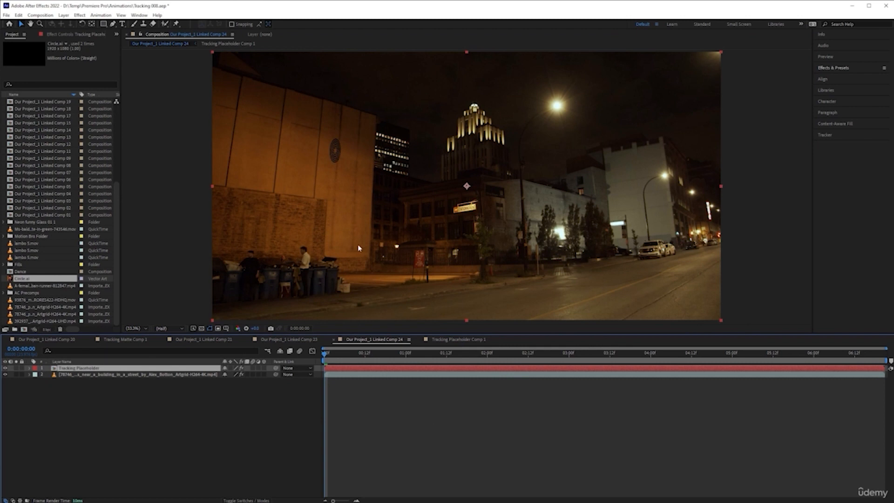
key(space)
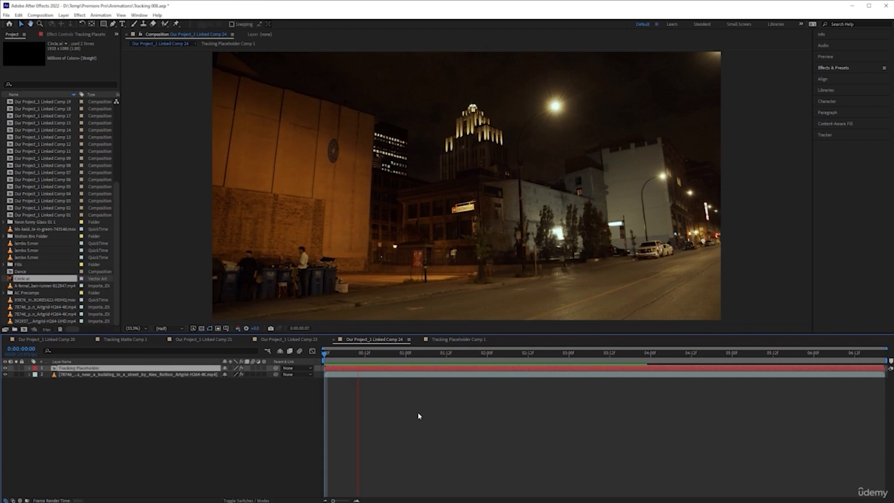
key(space)
Step: In Tracking Placeholder Comp 1, scale the Circle.ai layer uniformly to 379%
click(457, 340)
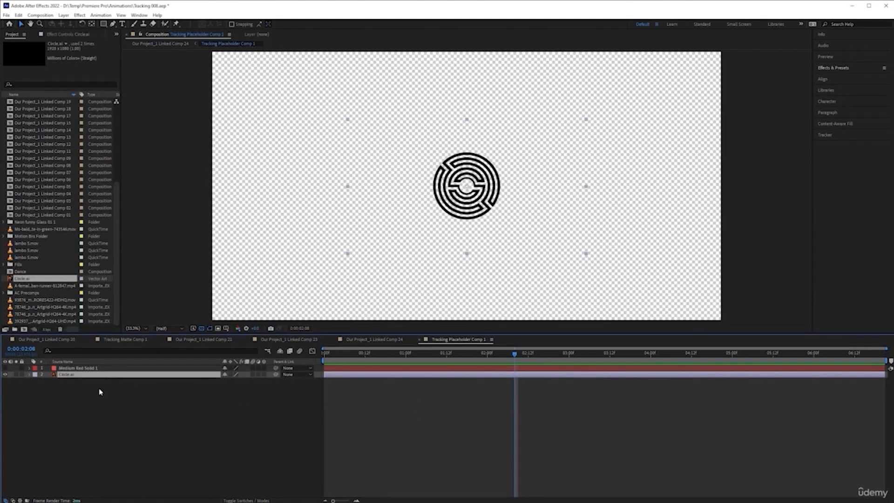
key(s)
drag(235, 383, 342, 385)
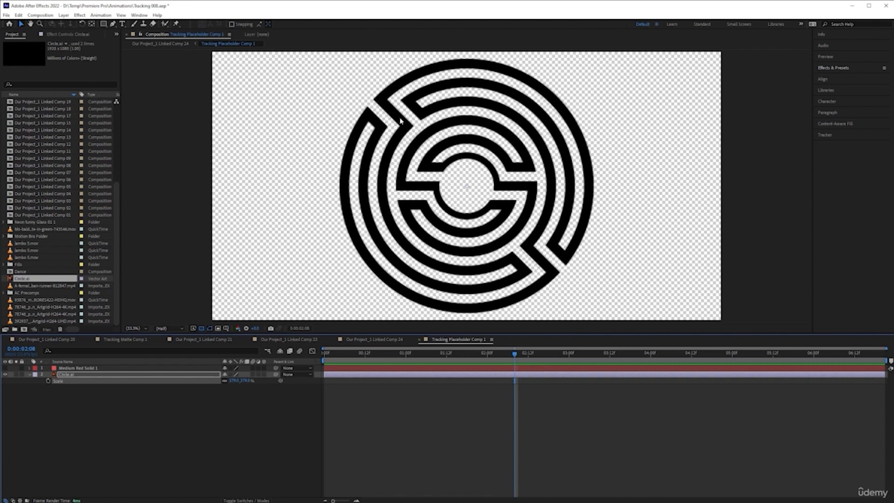
Step: Set the placeholder composition's preview resolution to Full and enable continuous rasterization for the Circle.ai layer
click(177, 331)
click(175, 345)
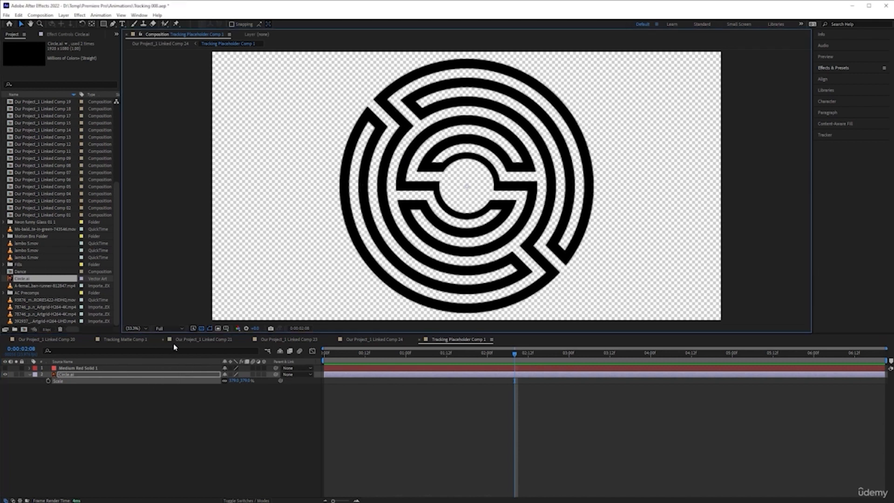
click(230, 375)
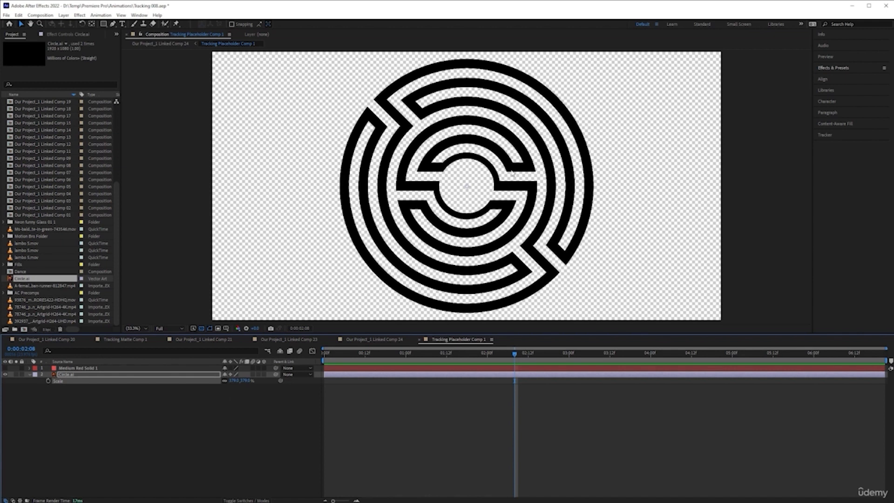
Step: Play the main street composition from the start to check the enlarged logo, comparing it with the artwork in the placeholder composition
click(381, 339)
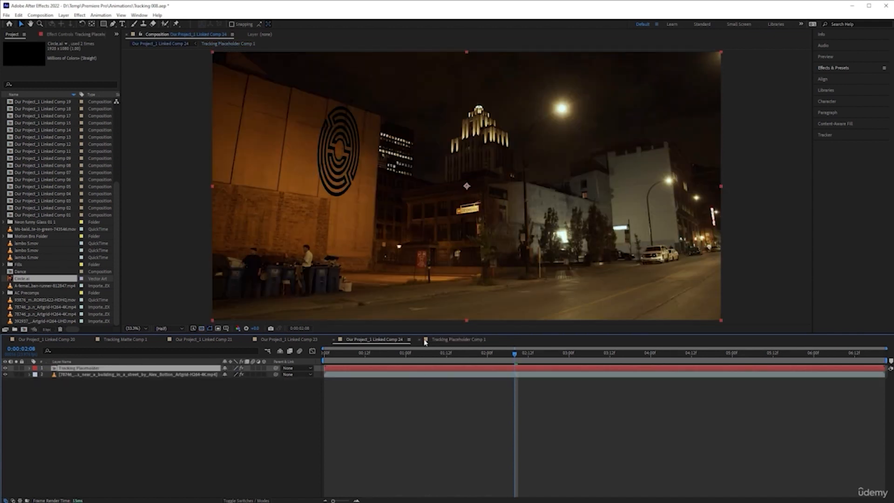
key(Home)
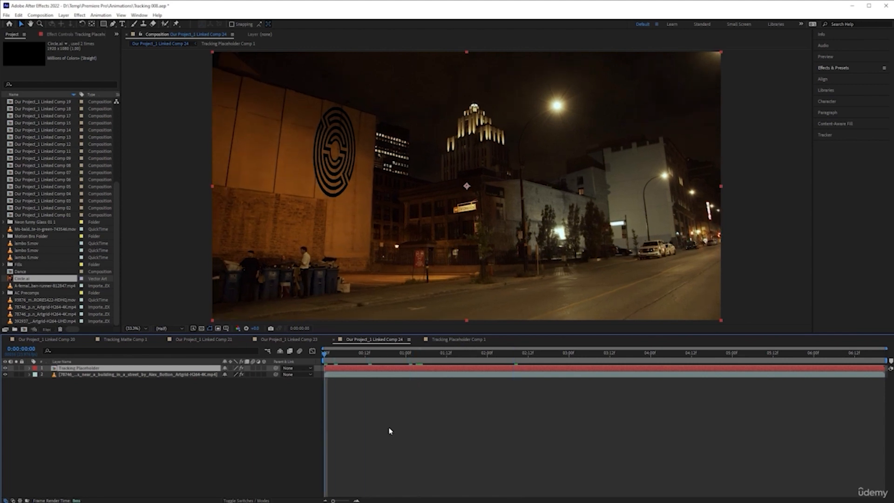
click(267, 421)
key(space)
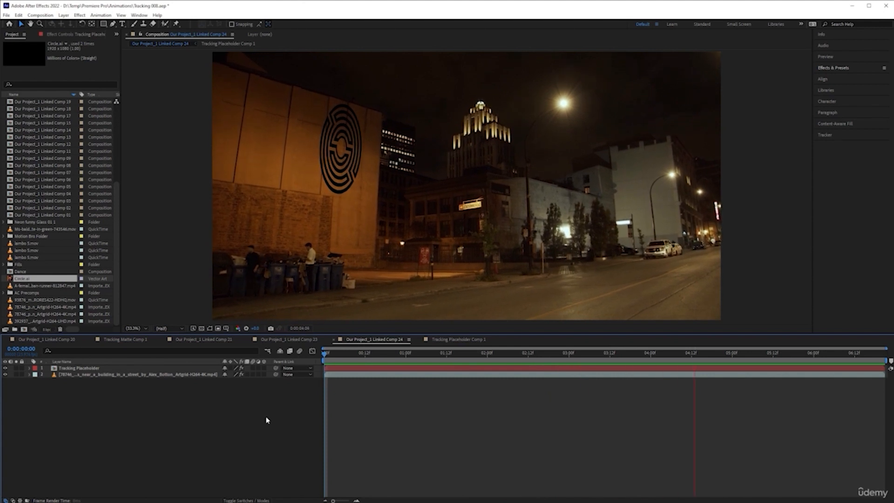
key(space)
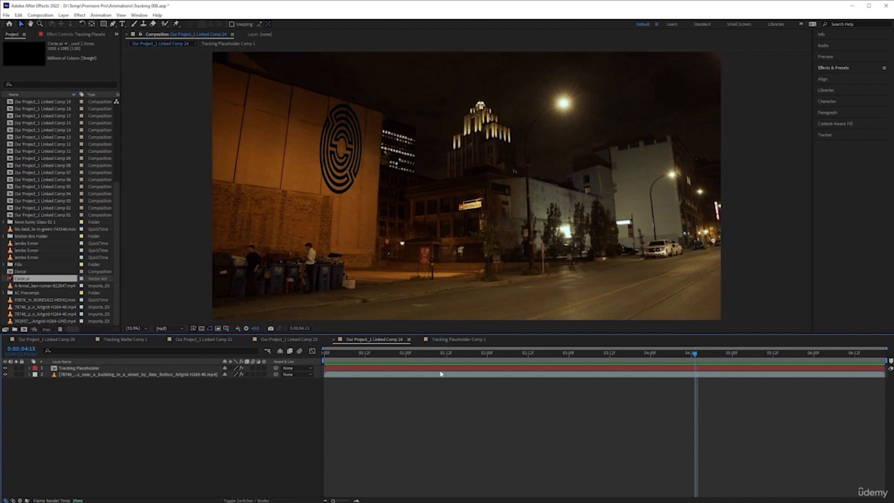
click(453, 342)
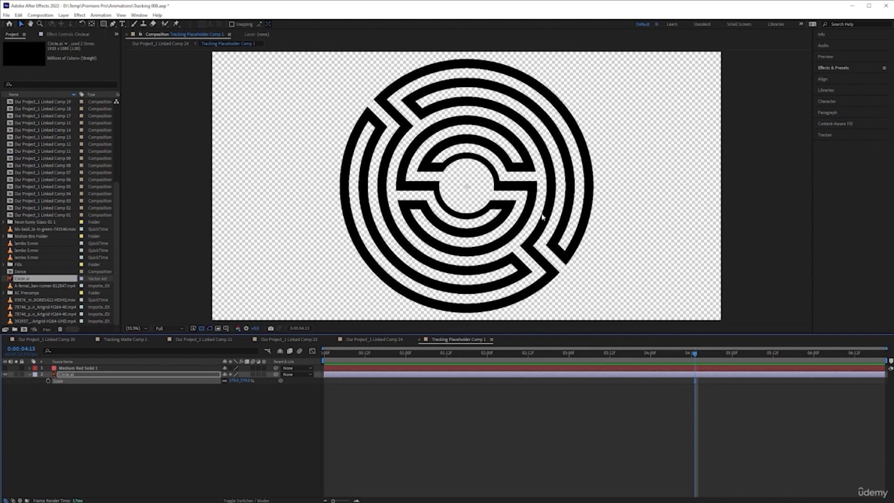
click(391, 339)
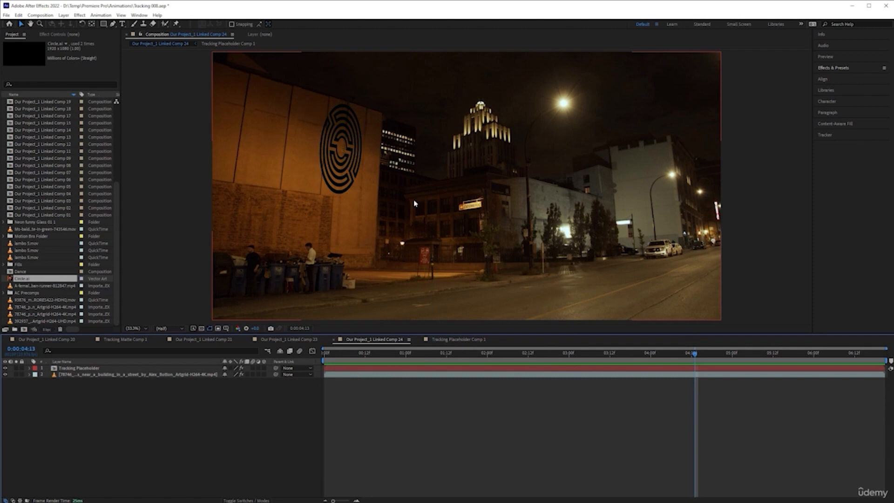
Step: In Tracking Placeholder Comp 1, unlink Circle.ai's scale proportions and stretch its width to 575%, leaving the height at 379%
click(469, 342)
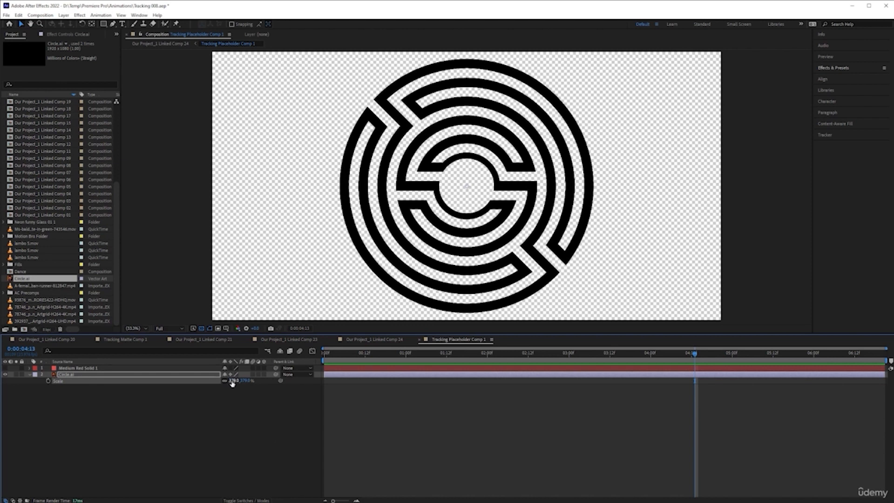
drag(232, 381, 256, 385)
key(ctrl+z)
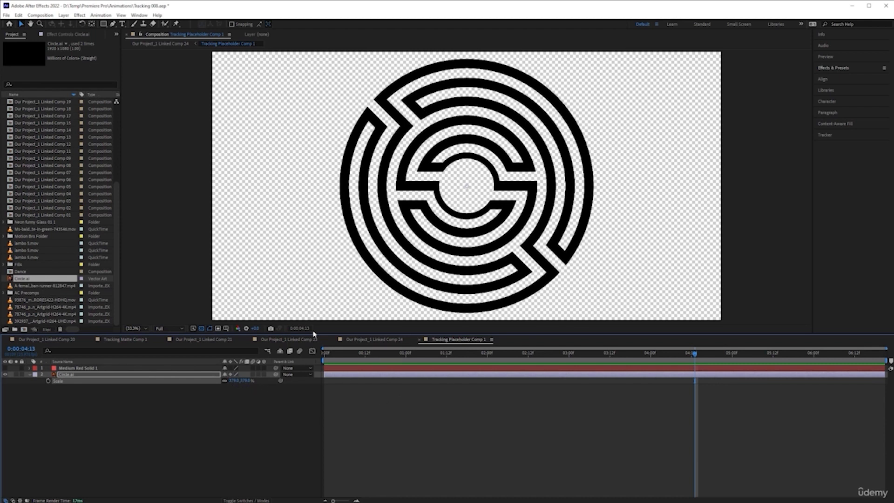
click(225, 381)
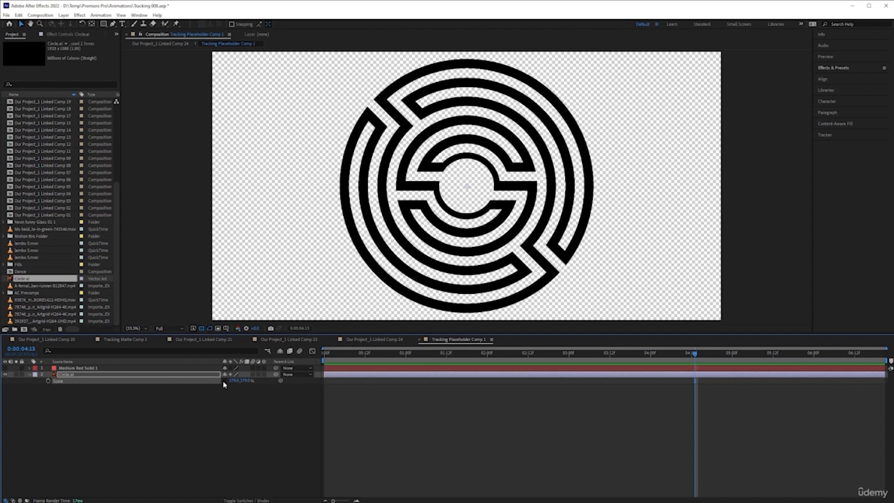
drag(231, 381, 275, 378)
click(245, 381)
text(262)
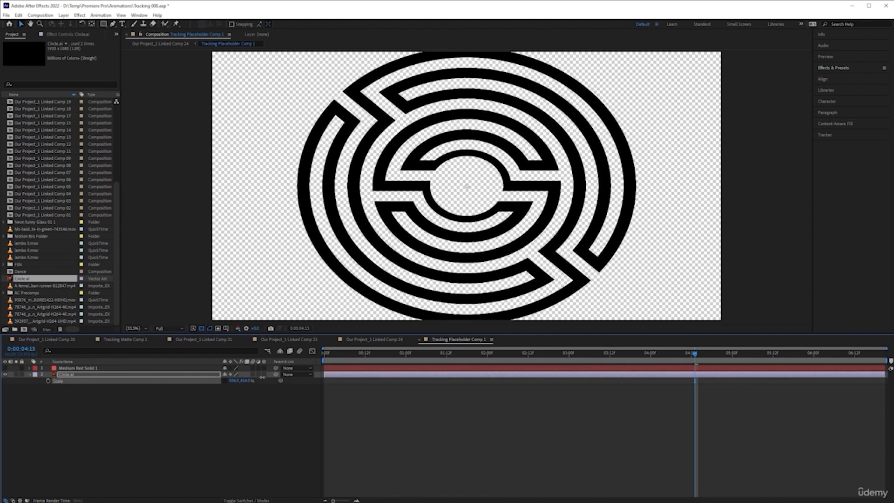
key(Return)
key(ctrl+z)
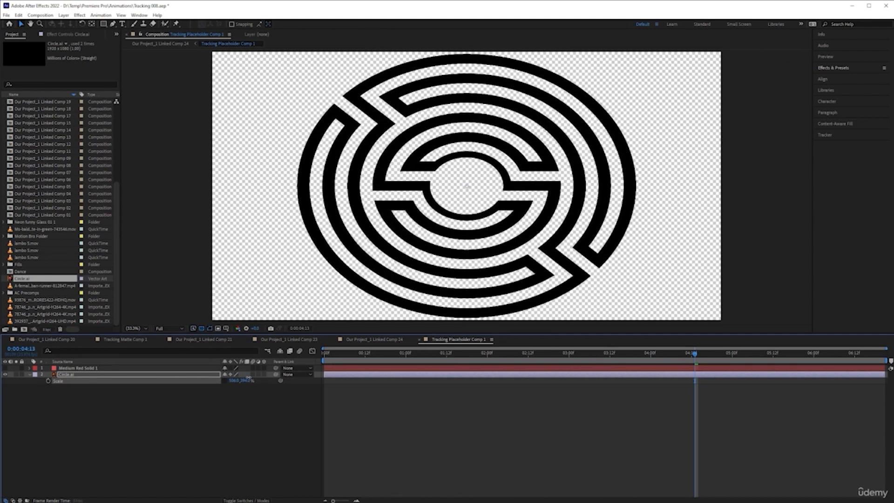
drag(240, 383, 273, 383)
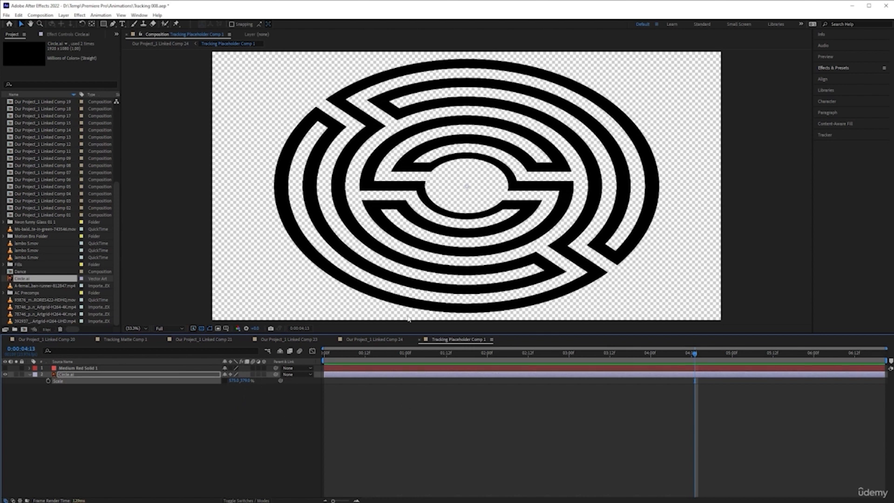
Step: Play back the main composition to check the widened circle logo's proportions on the building wall
click(381, 339)
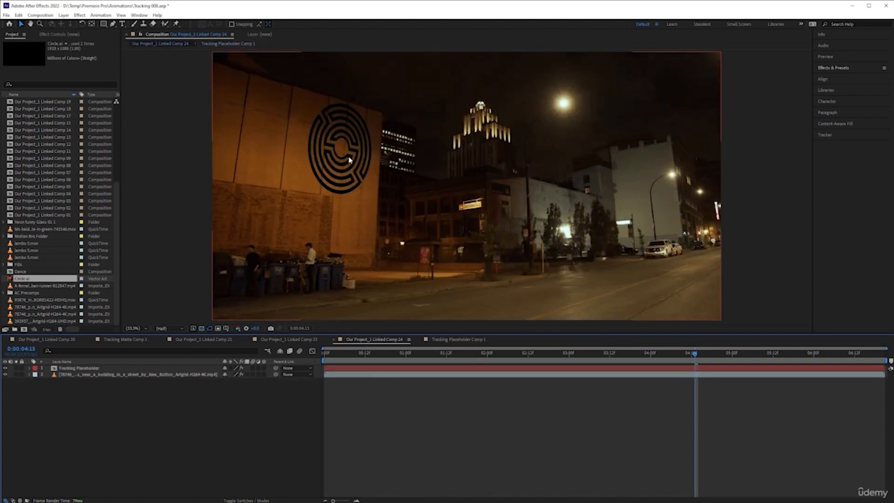
key(space)
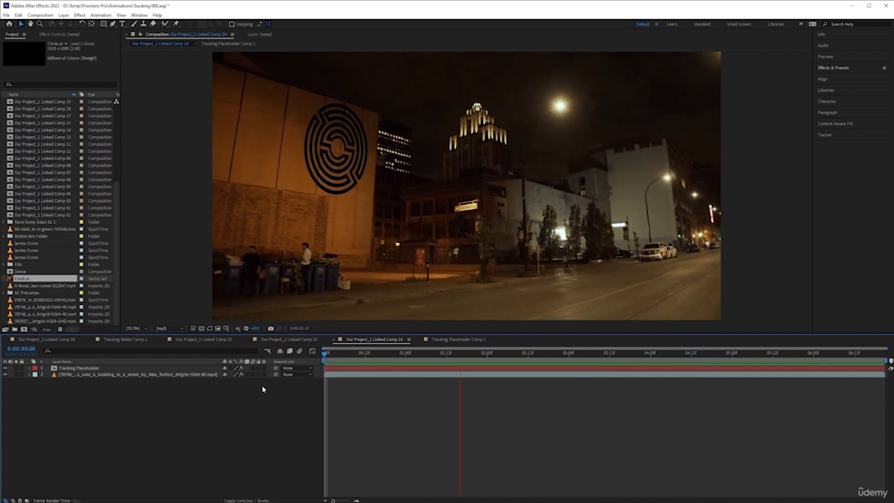
key(space)
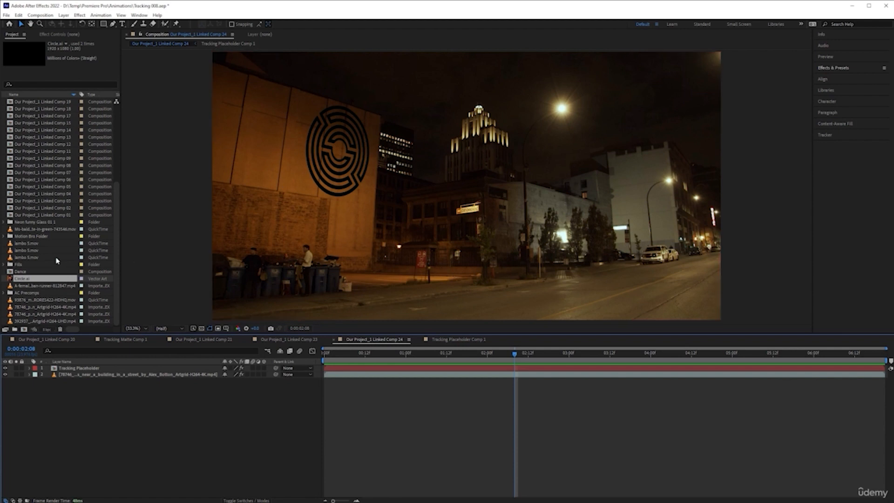
drag(26, 280, 313, 207)
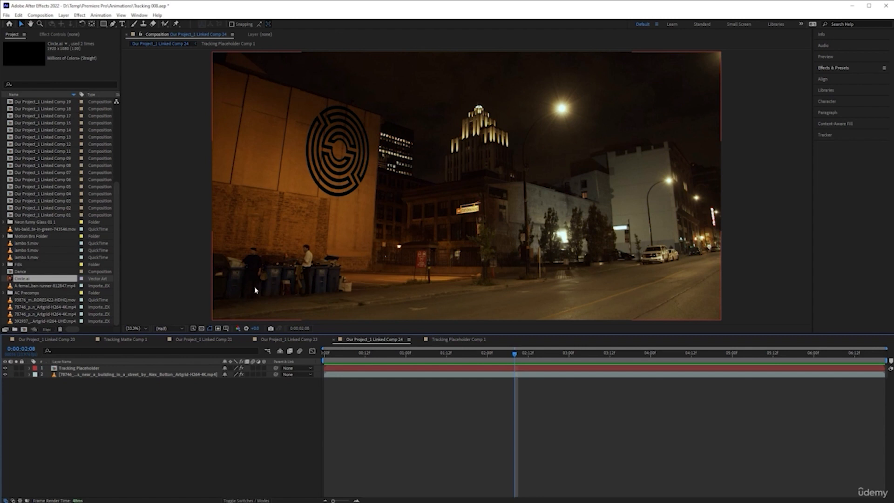
Step: Find the Change to Color effect with the search term "color" and apply it to Circle.ai in the placeholder composition
click(458, 342)
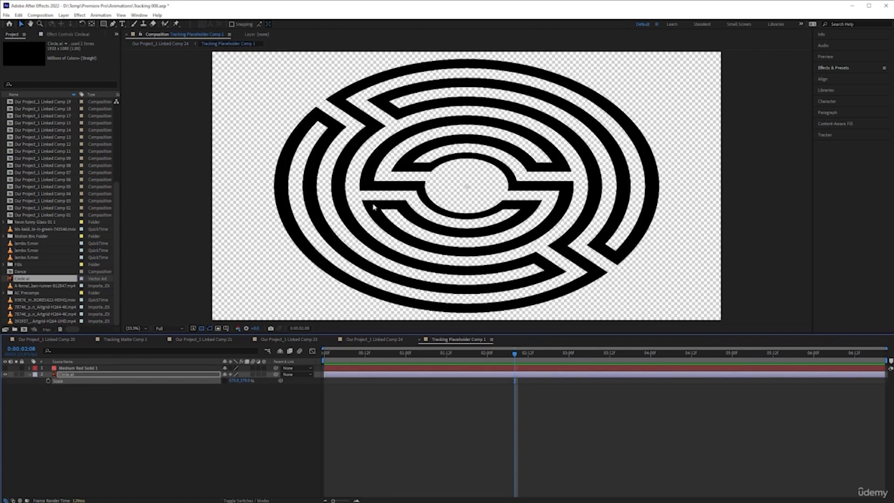
click(845, 68)
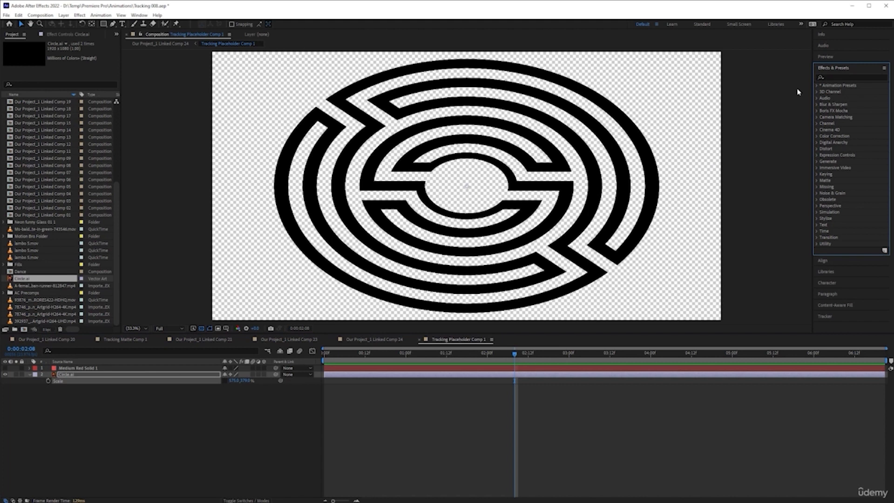
click(836, 78)
text(colo)
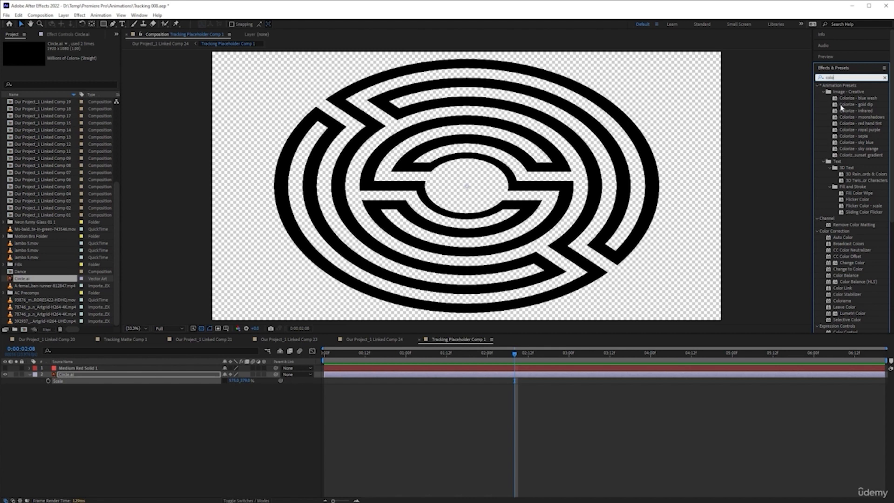
text(ur)
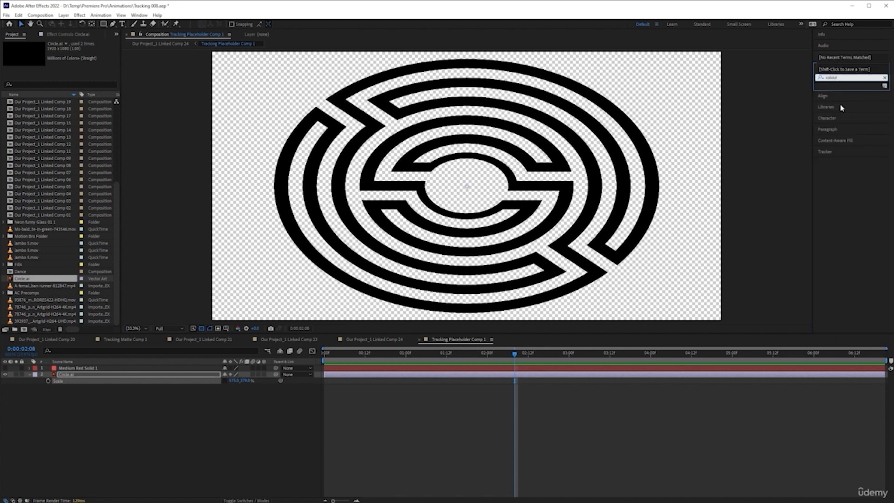
click(863, 78)
key(BackSpace)
key(BackSpace)
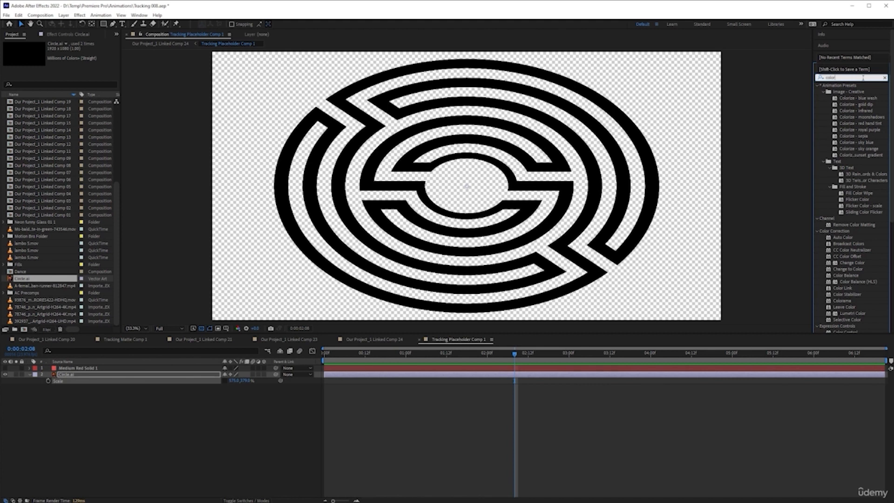
scroll(862, 176, down, 1)
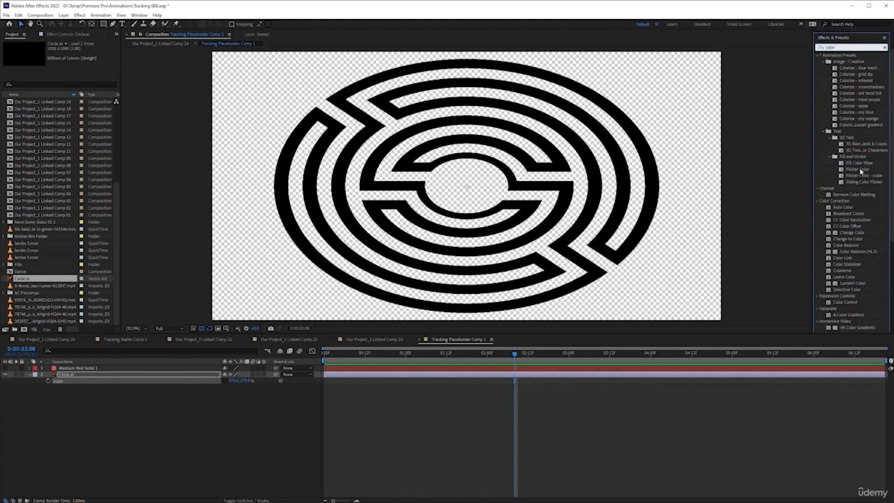
click(846, 240)
drag(846, 240, 364, 377)
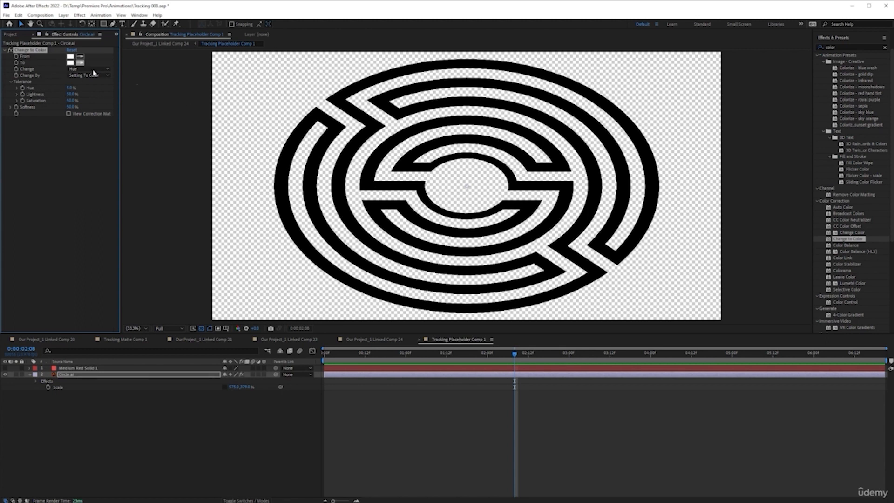
Step: Configure Change to Color to turn the logo's sampled black into bright red, changing Hue, Lightness & Saturation
click(80, 57)
click(377, 122)
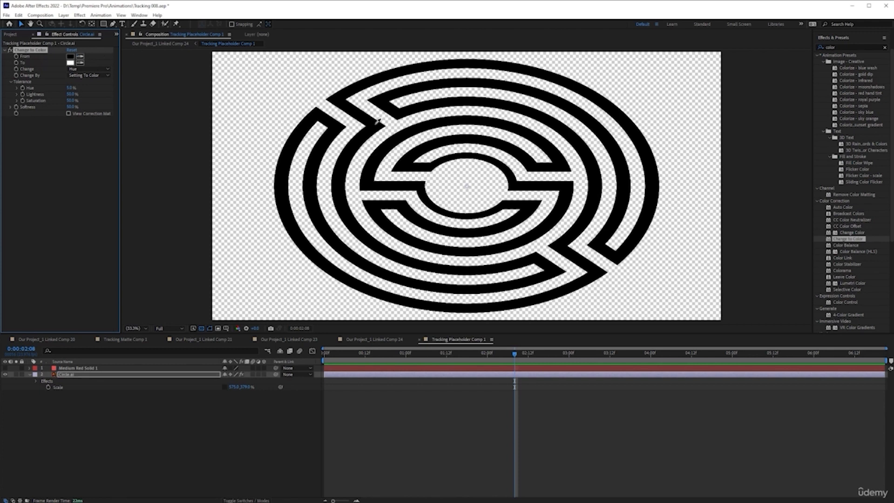
click(71, 64)
click(645, 220)
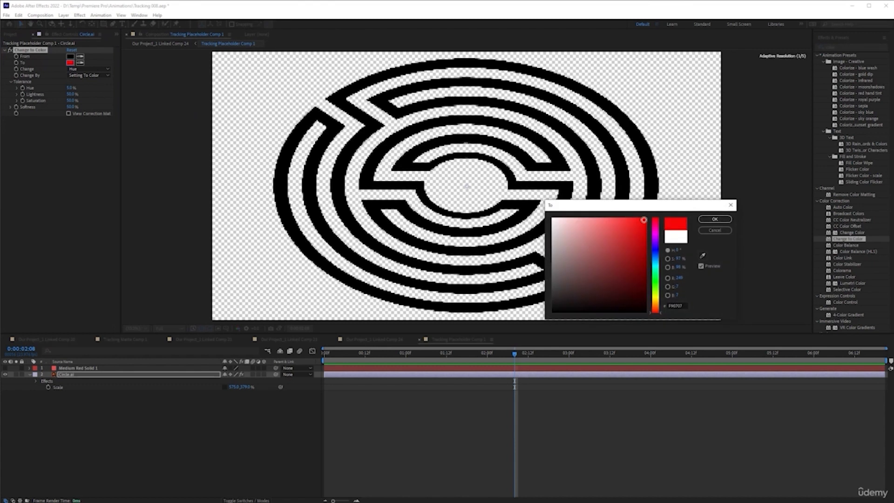
click(722, 220)
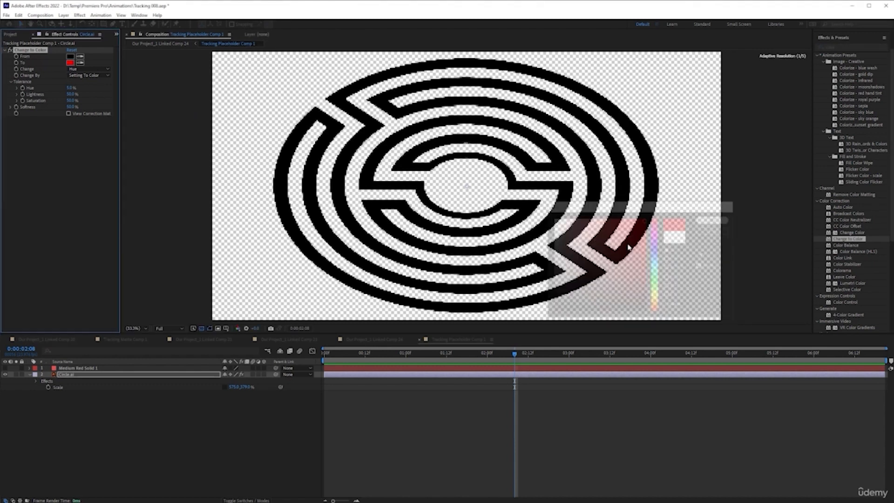
click(87, 71)
click(93, 102)
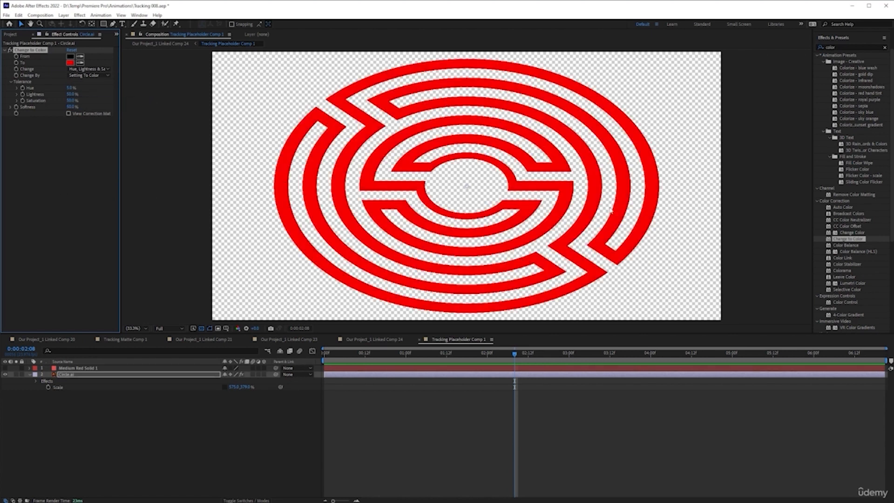
Step: Return to the main street composition and play it from the start to check the red logo on the wall
click(396, 342)
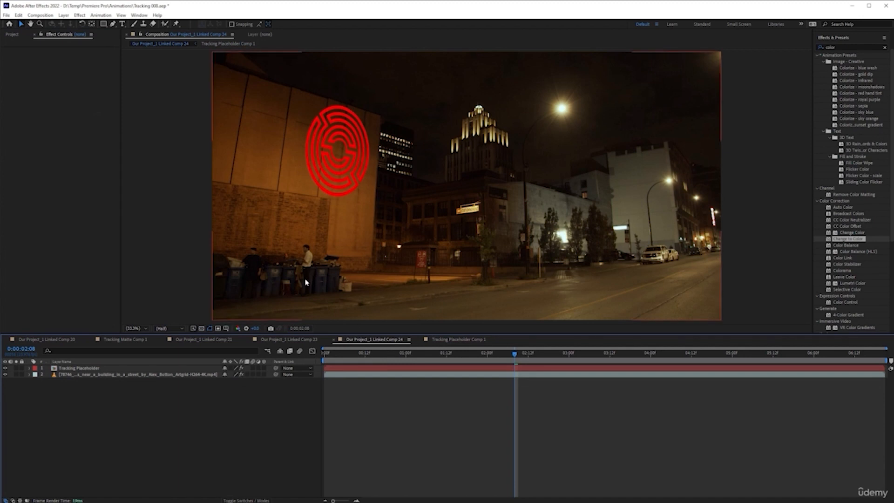
click(461, 342)
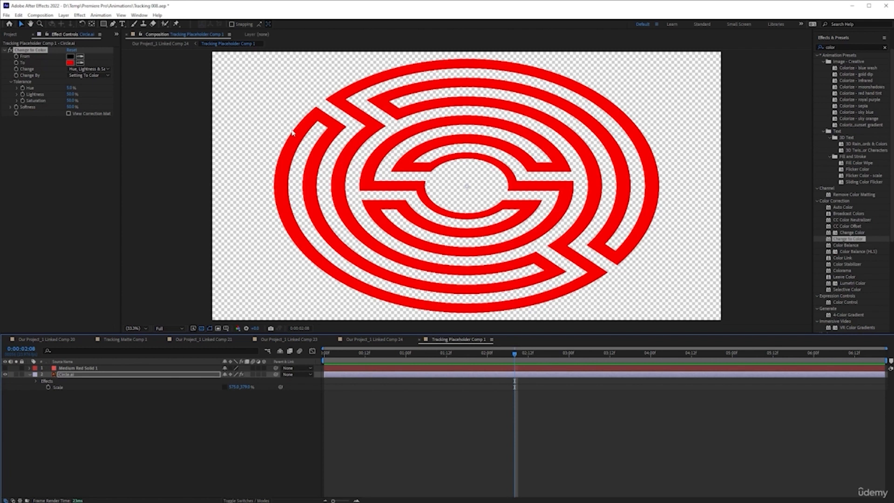
click(387, 339)
click(412, 354)
key(space)
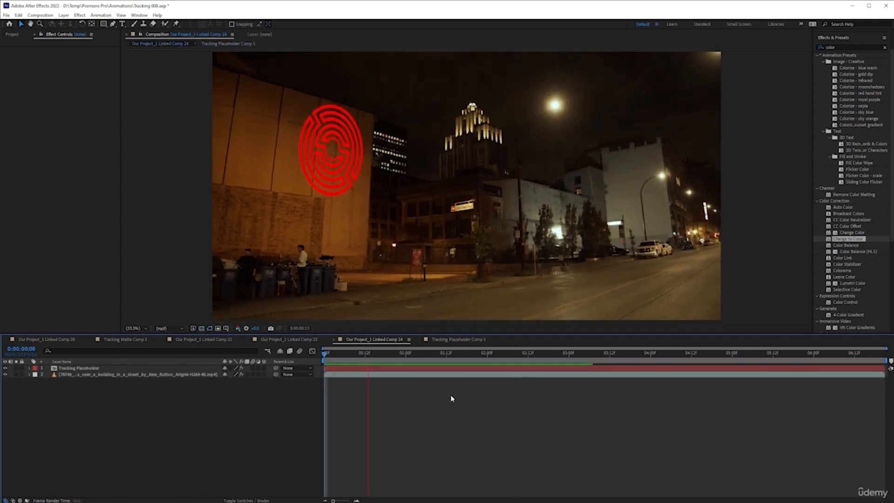
key(space)
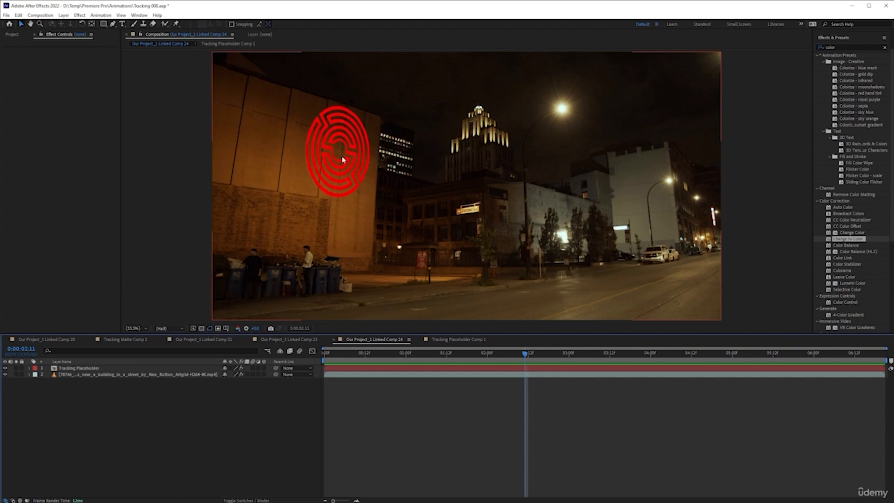
Step: Switch to the browser, look over the asset categories on the Motion Array home page and accept the cookie notice
drag(893, 238, 443, 64)
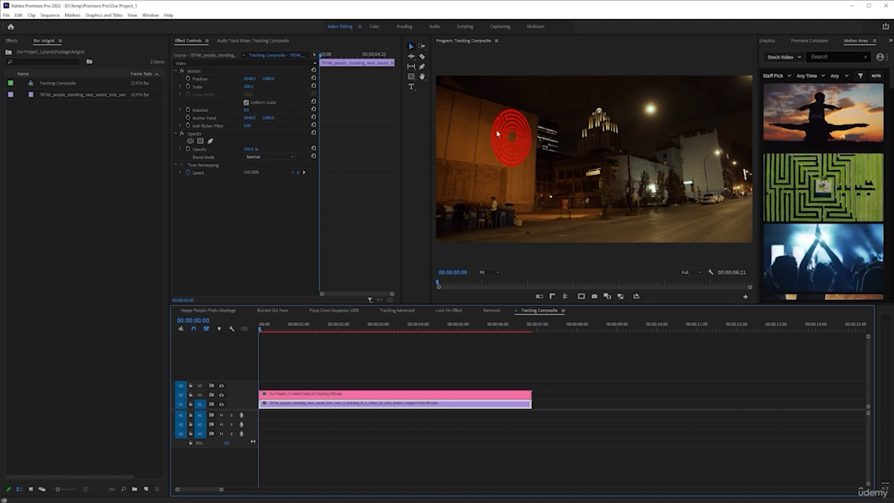
key(alt+Tab)
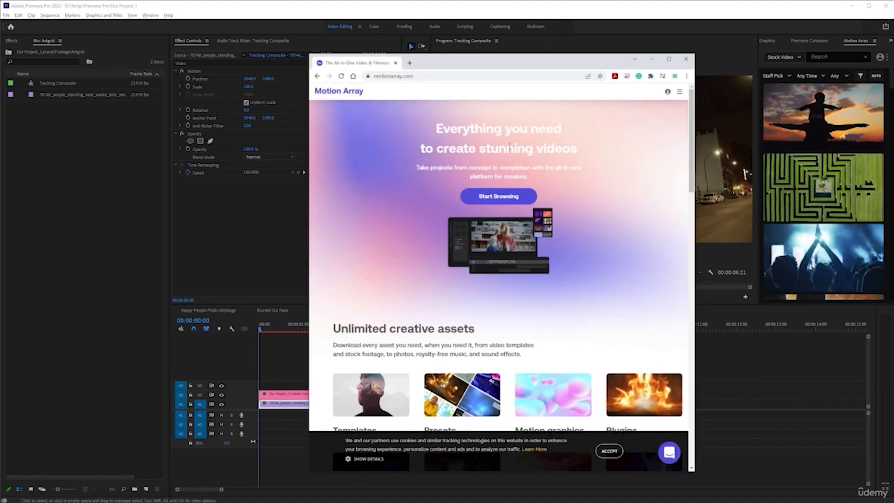
scroll(510, 147, down, 5)
scroll(453, 266, up, 3)
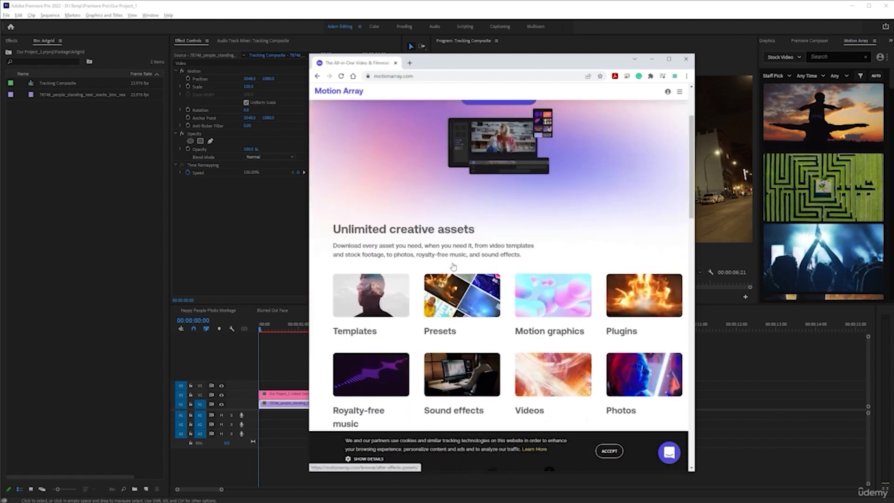
scroll(453, 267, down, 2)
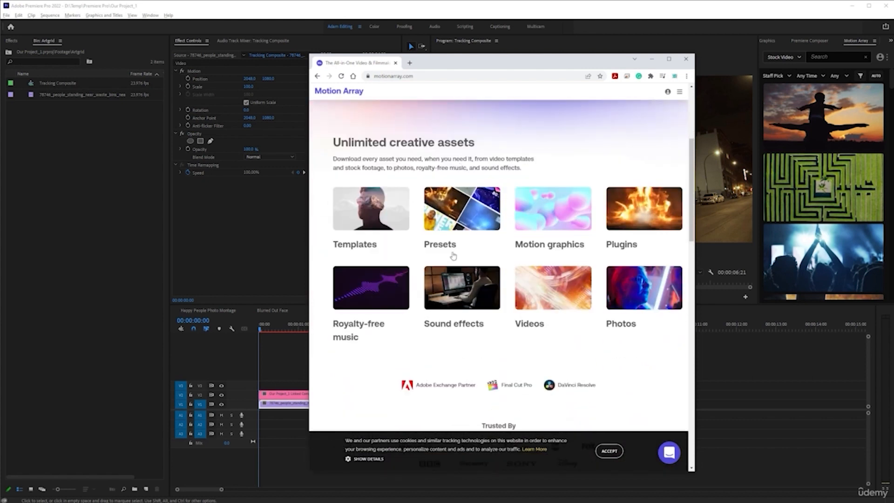
scroll(453, 255, down, 3)
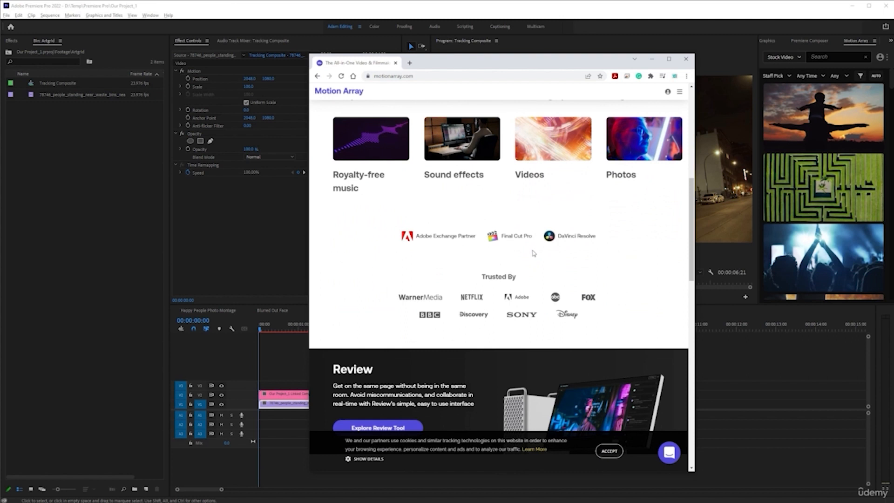
scroll(533, 253, up, 7)
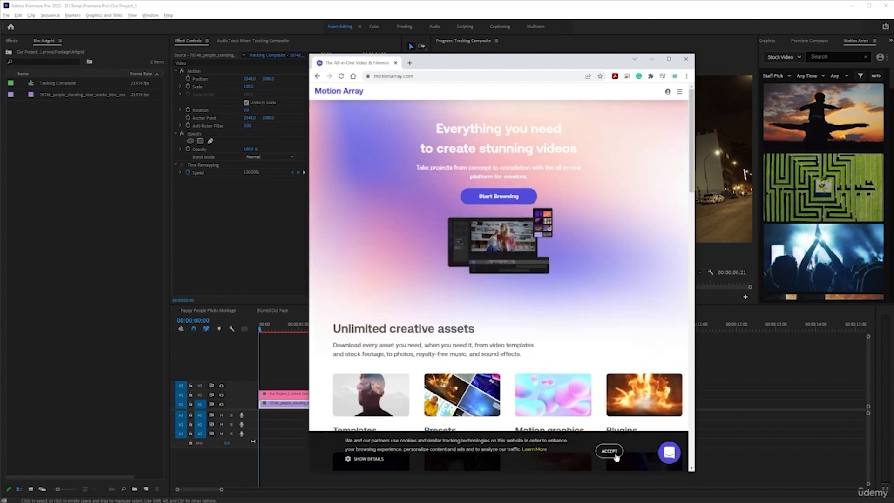
click(609, 451)
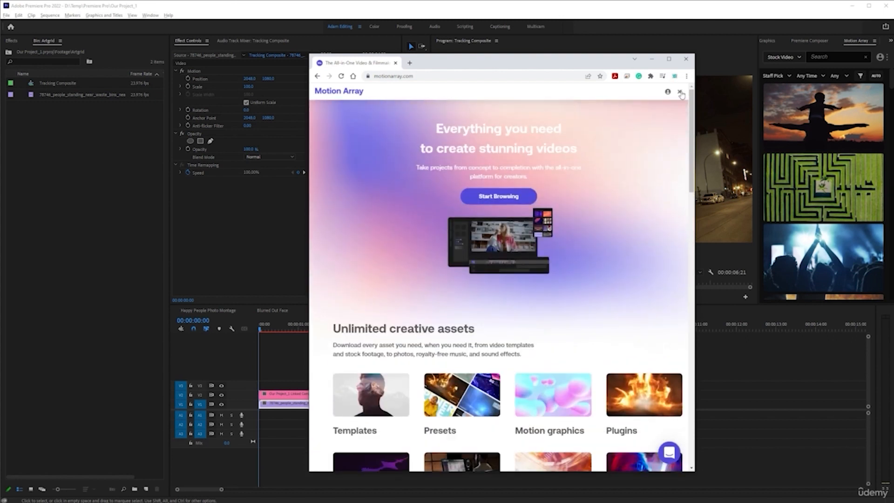
Step: Search Motion Array's stock photos for "concrete" and open the Grungy Concrete Background Texture page
click(679, 92)
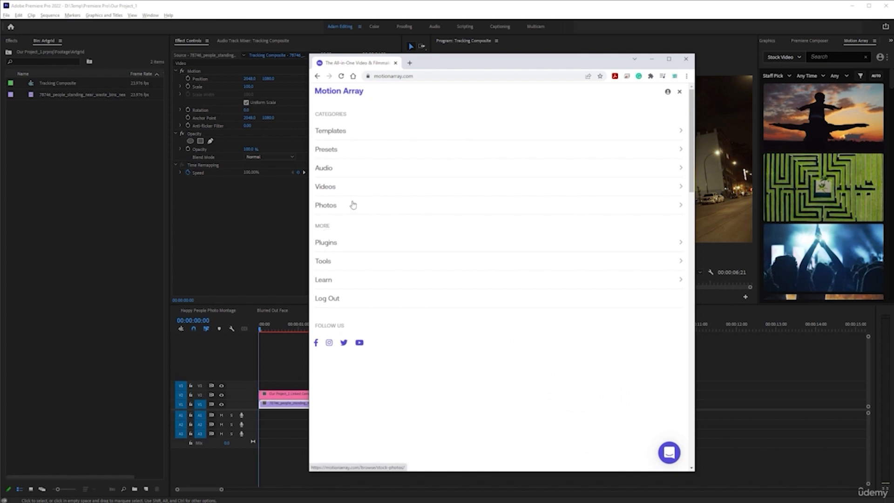
click(348, 208)
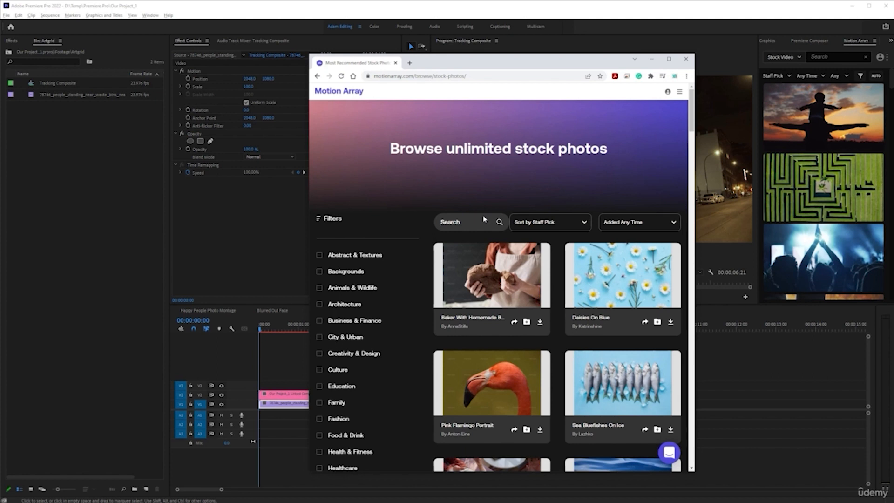
text(concrete)
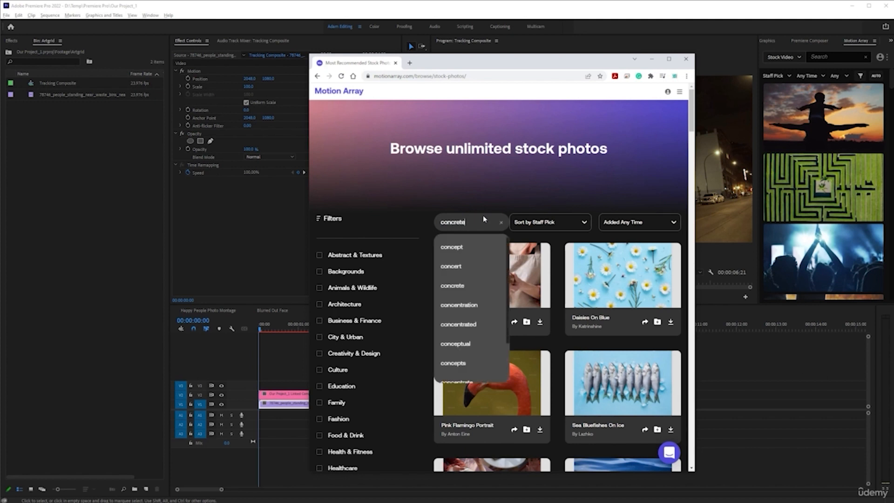
key(Return)
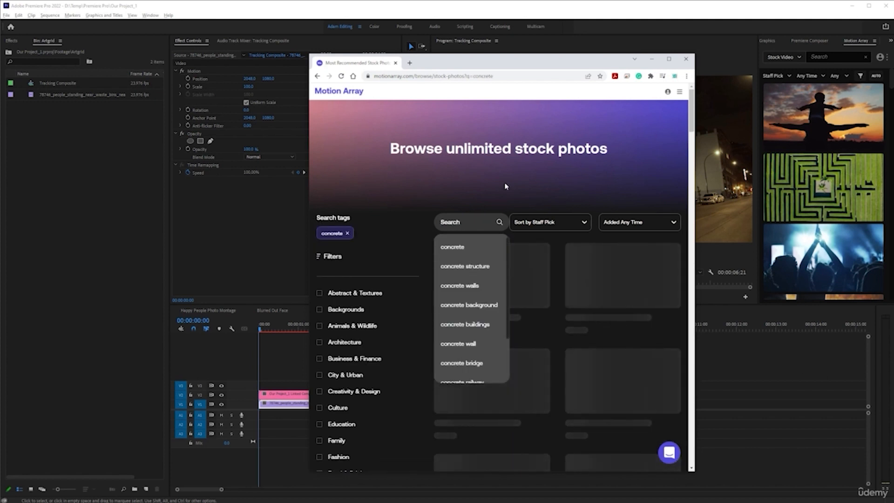
scroll(596, 340, down, 5)
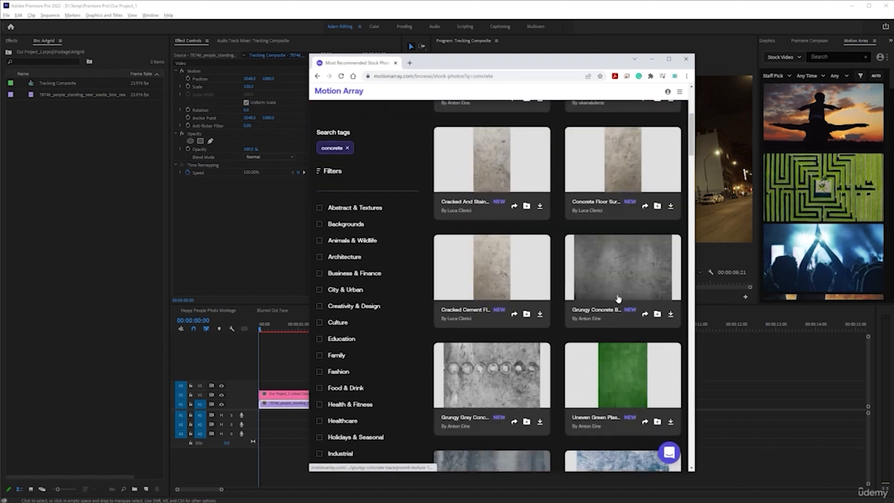
click(600, 270)
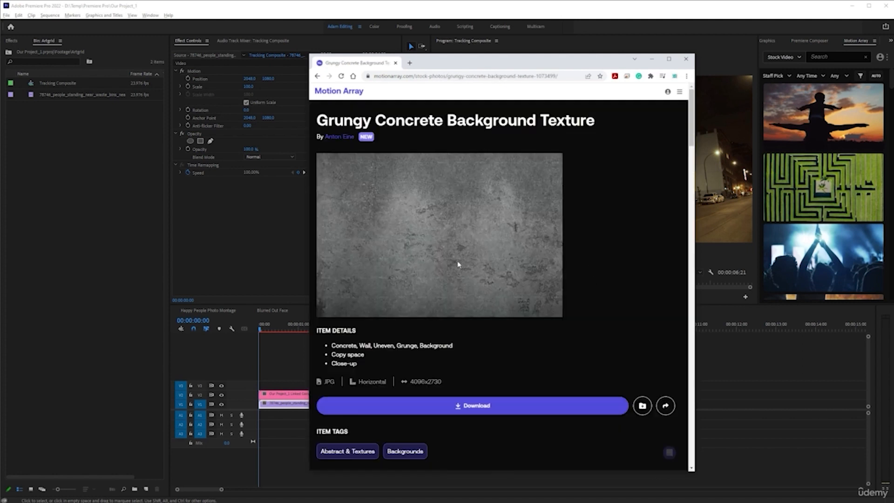
Step: Download the Grungy Concrete Background Texture image and find it in the Images folder inside the Premiere Pro folder
scroll(466, 266, down, 1)
scroll(466, 265, up, 1)
click(473, 406)
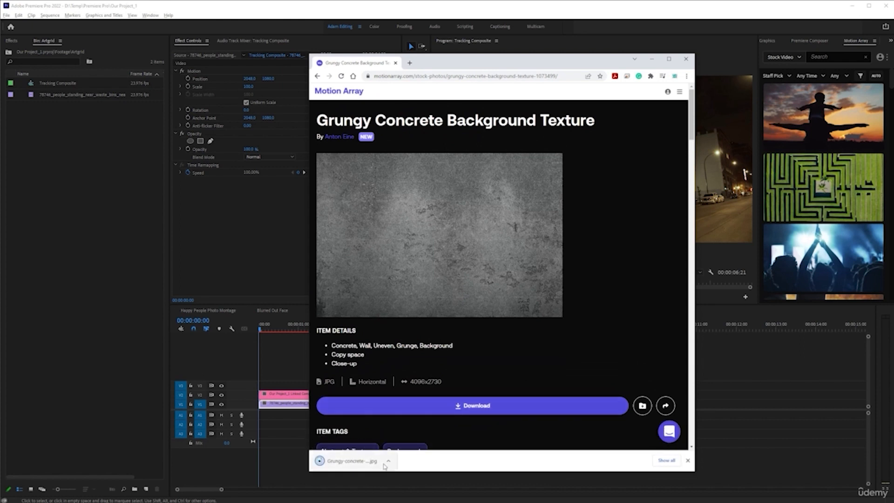
click(388, 461)
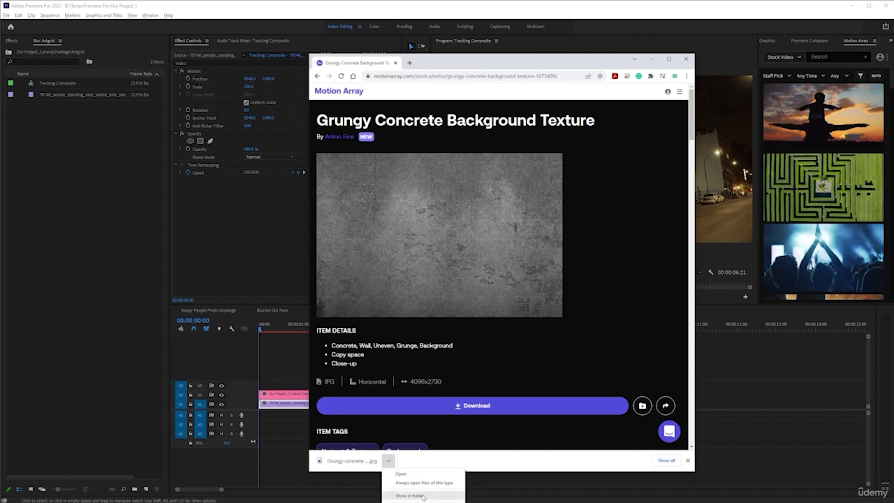
click(410, 496)
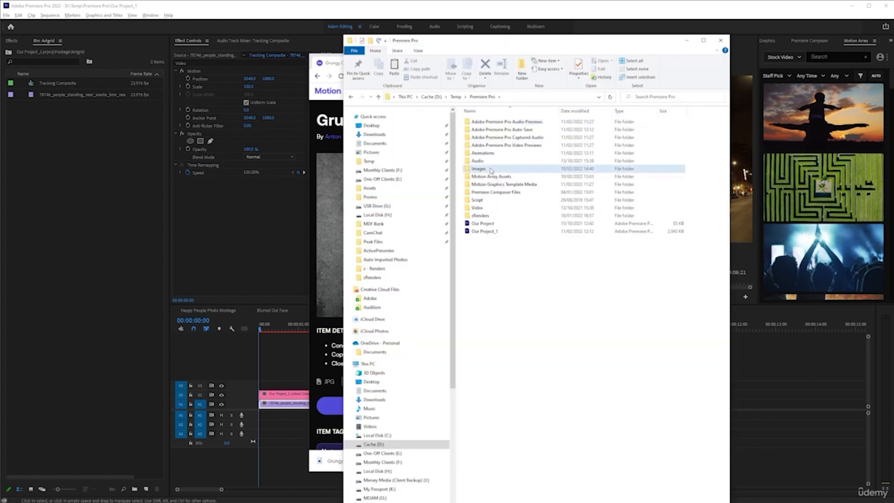
double_click(491, 171)
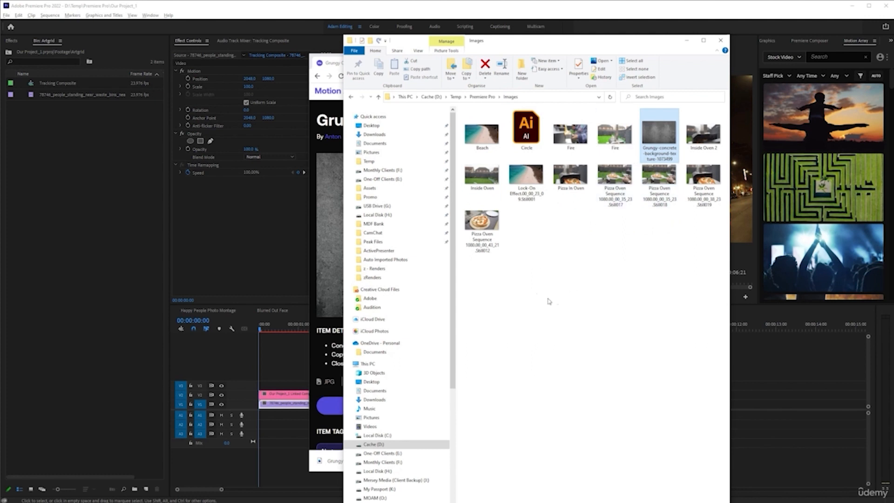
click(603, 275)
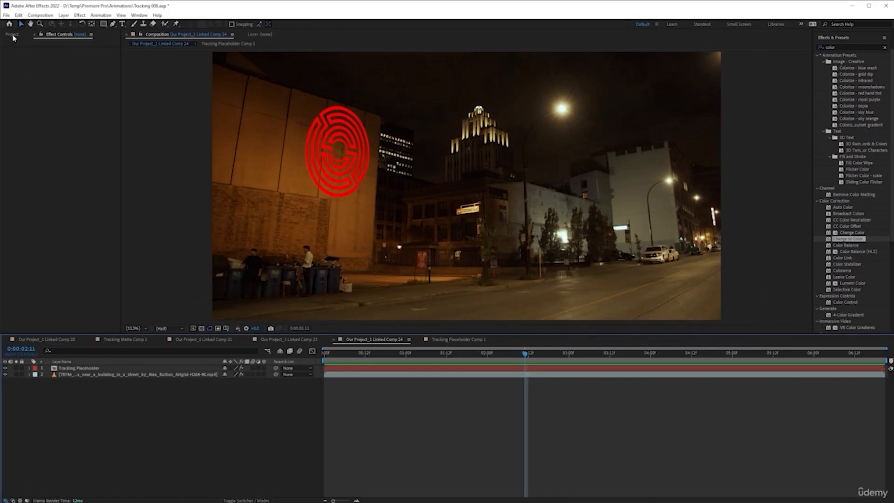
Step: Import the downloaded grungy concrete texture JPG from the Images folder into the After Effects project
click(13, 36)
key(alt+Tab)
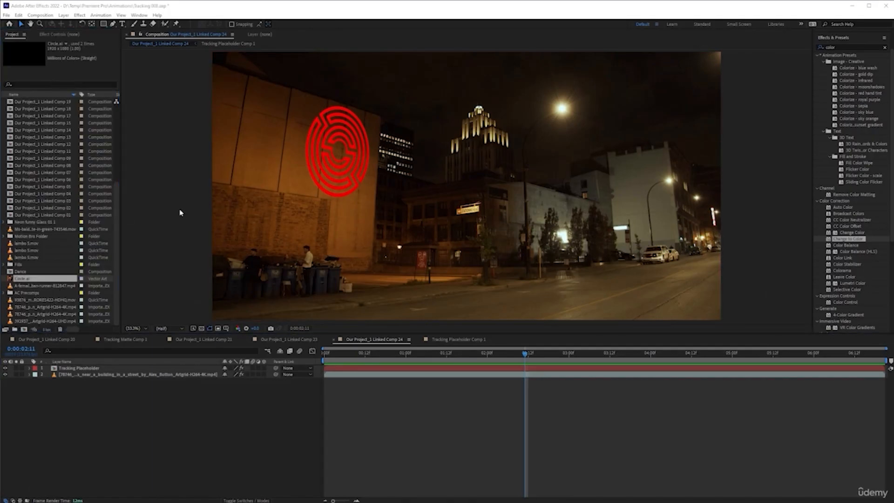
drag(650, 136, 95, 223)
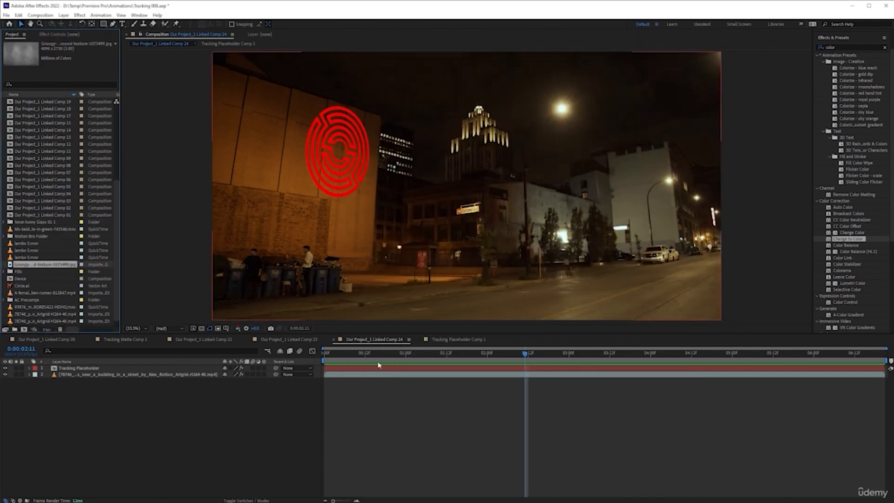
Step: Add the concrete texture to Tracking Placeholder Comp 1 as a layer directly above Circle.ai
click(93, 371)
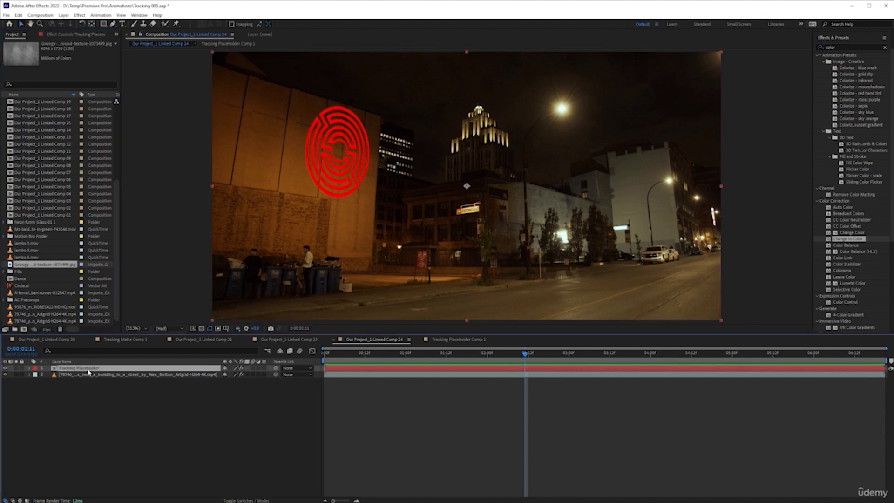
click(458, 339)
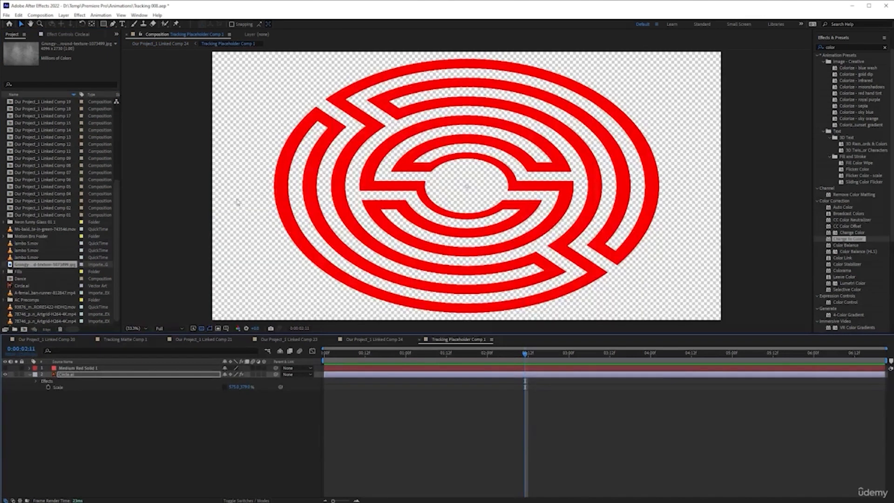
drag(38, 265, 146, 375)
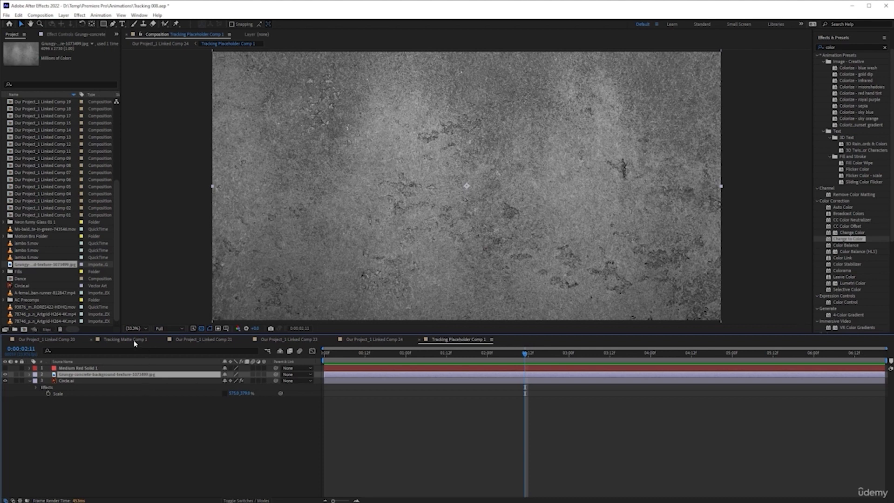
Step: Scale the concrete texture layer down to 79% and show the timeline's blending mode columns with that layer selected
key(s)
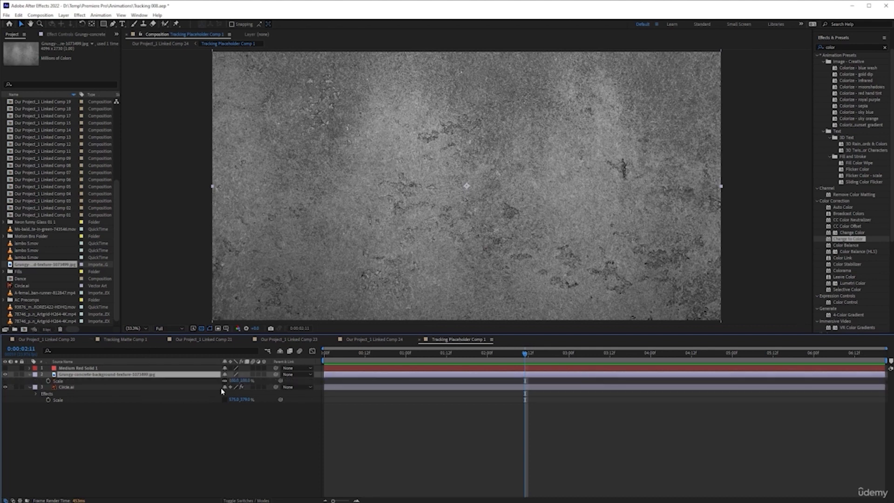
key(shift+p)
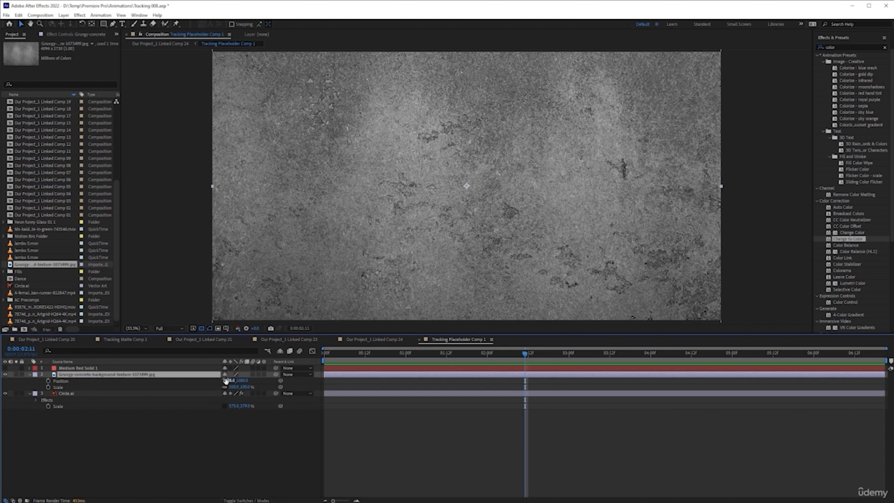
drag(235, 388, 232, 386)
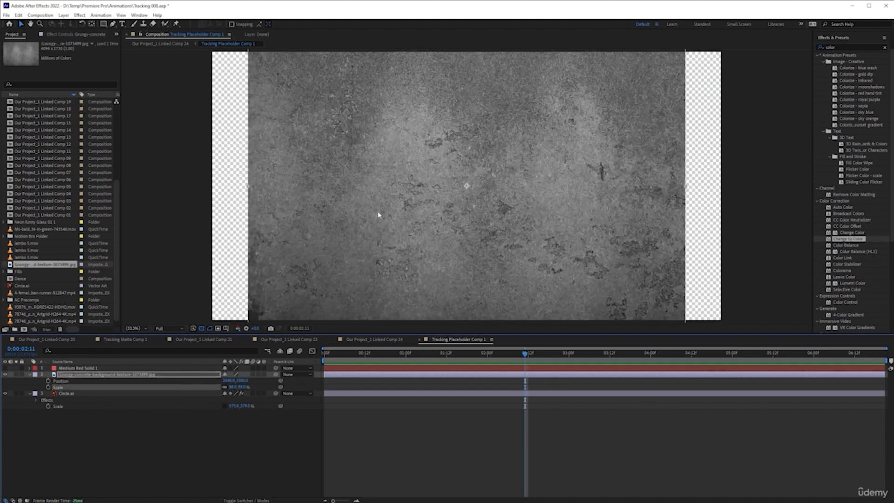
scroll(379, 213, down, 2)
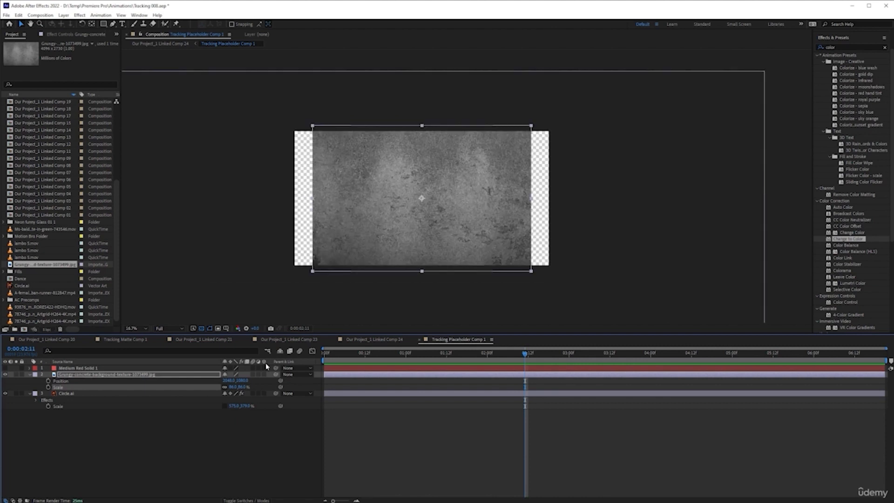
mouse_move(232, 387)
mouse_down()
mouse_move(207, 386)
mouse_move(233, 387)
mouse_up()
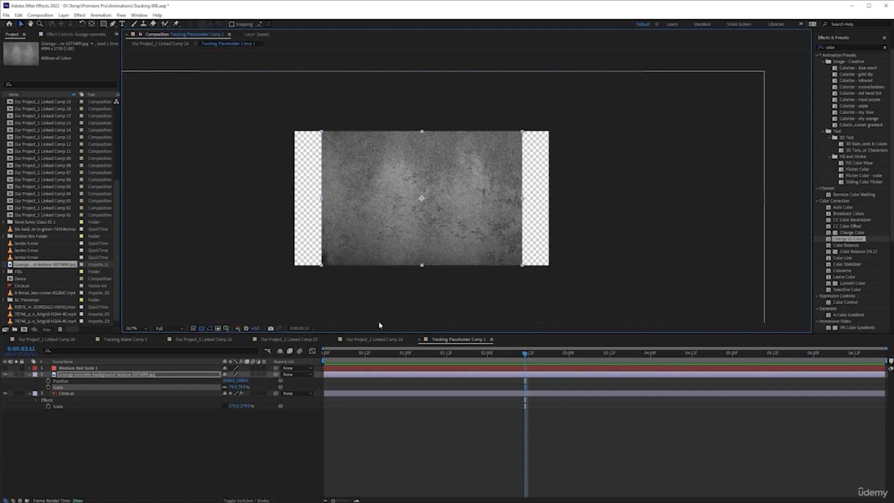
click(243, 501)
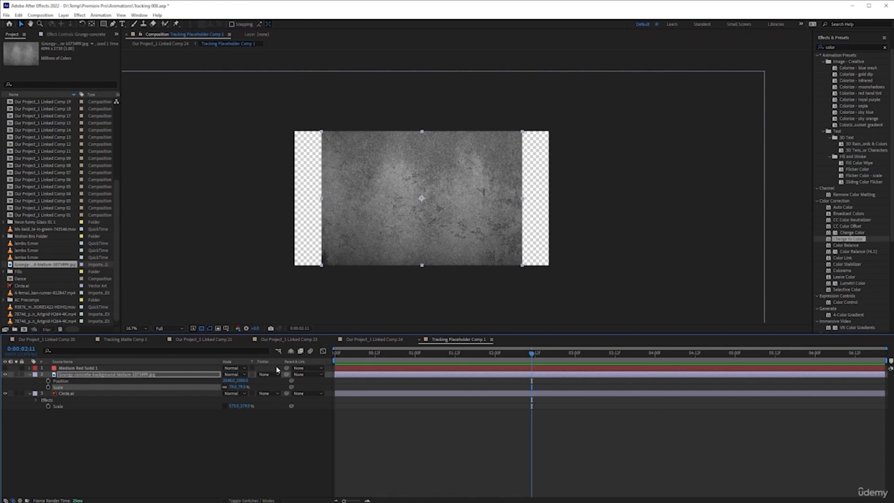
click(178, 377)
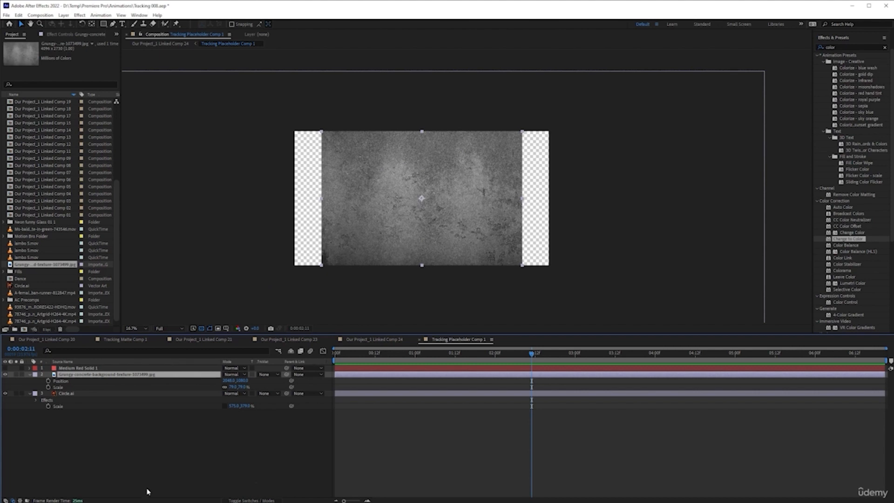
Step: Switch to Premiere Pro's Color workspace and examine the Lumetri Color curves, from RGB Curves down to Sat vs Sat
key(alt+Tab)
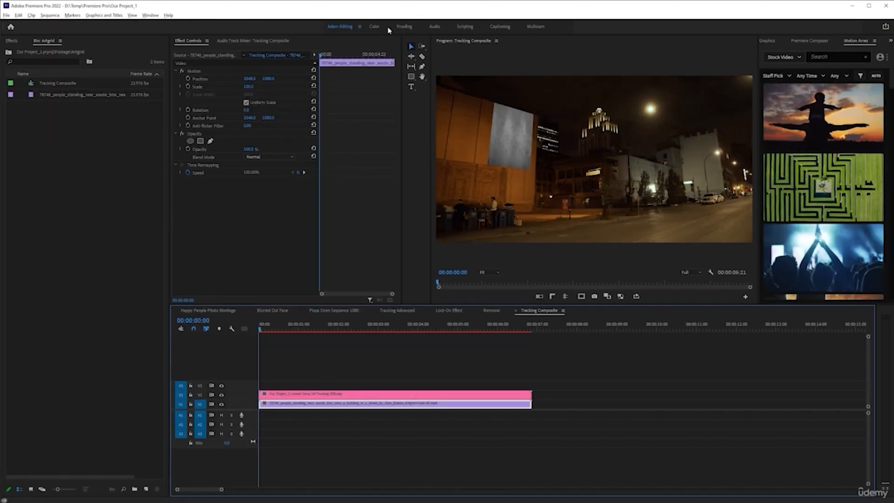
click(374, 27)
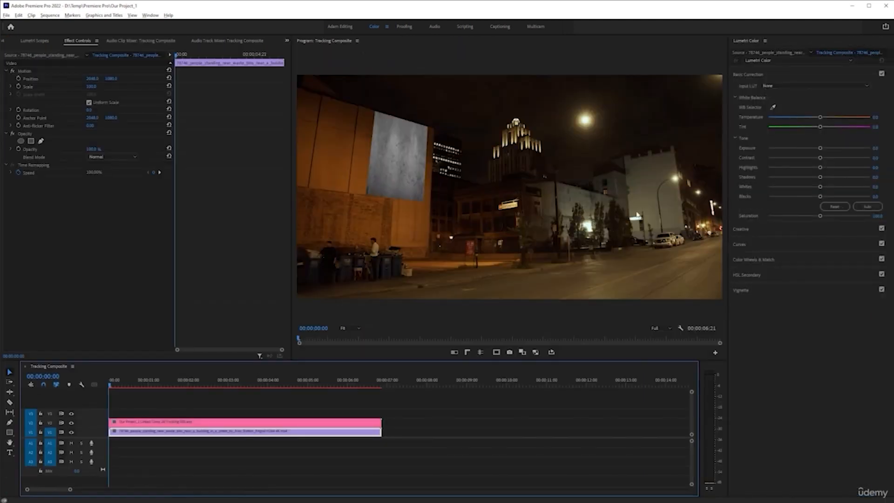
click(757, 245)
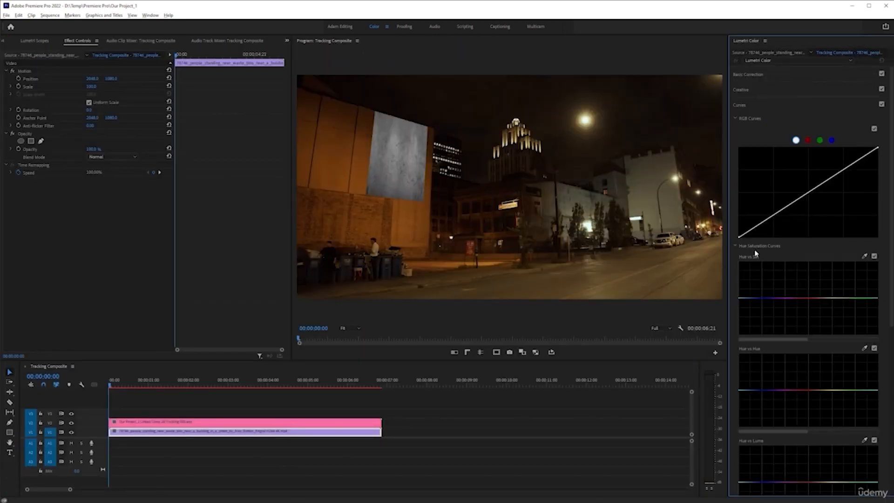
scroll(755, 342, down, 5)
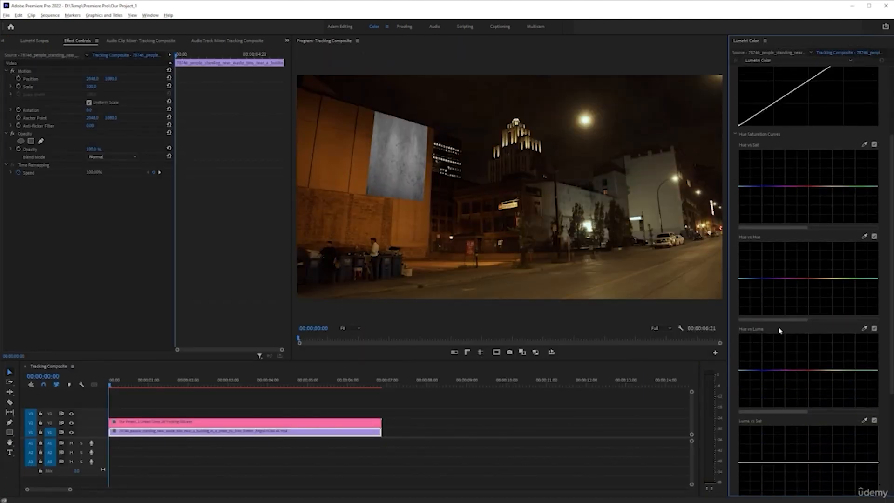
scroll(787, 367, down, 3)
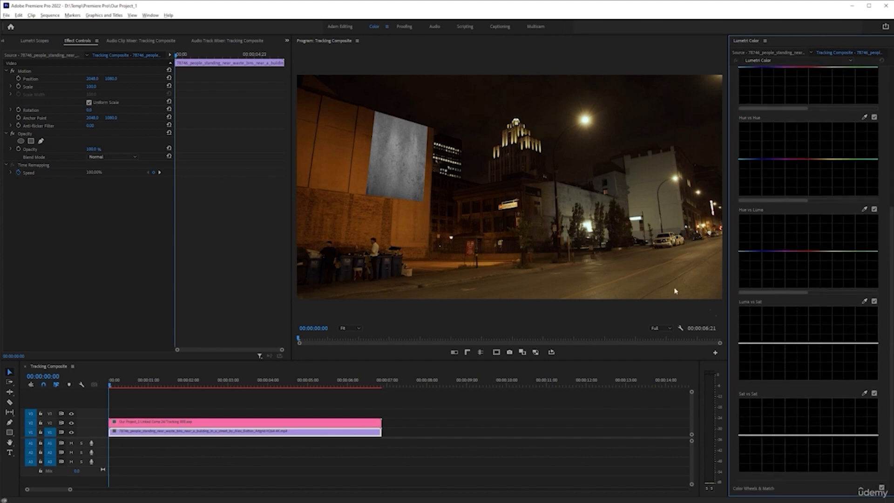
Step: Switch to After Effects and set the Circle.ai layer's track matte to Luma Matte using the grungy concrete texture
key(alt+Tab)
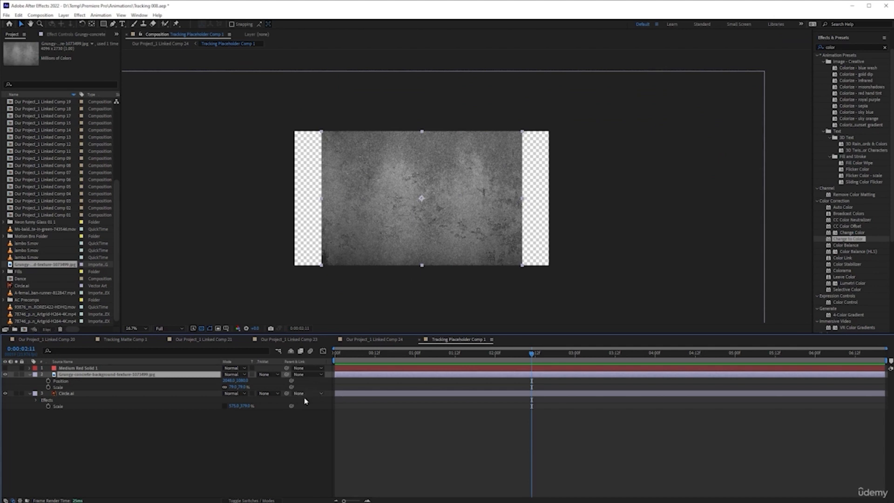
click(208, 388)
click(271, 375)
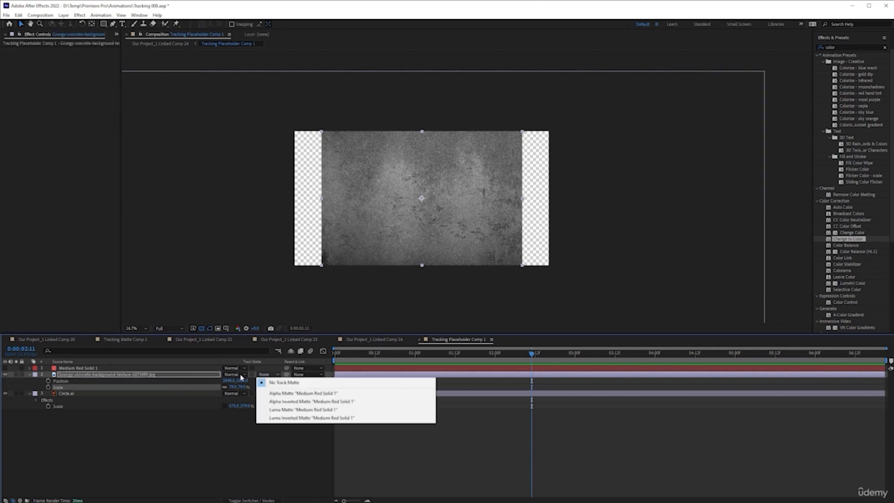
click(108, 377)
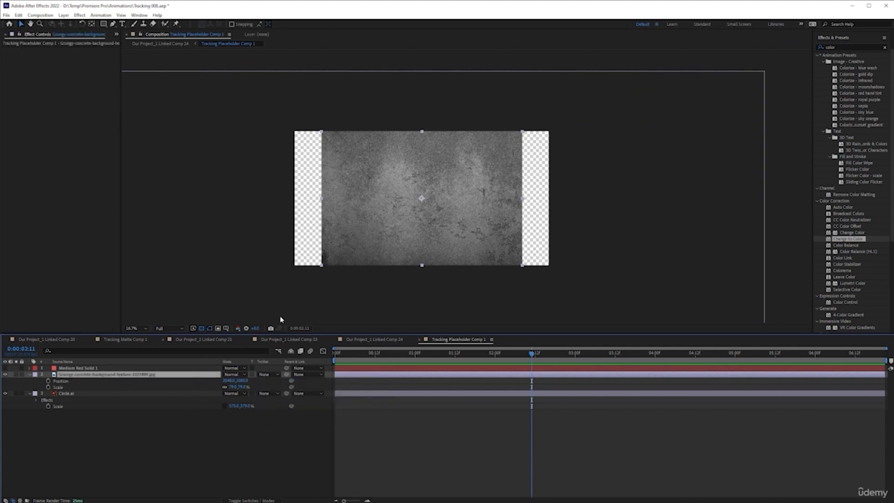
click(135, 394)
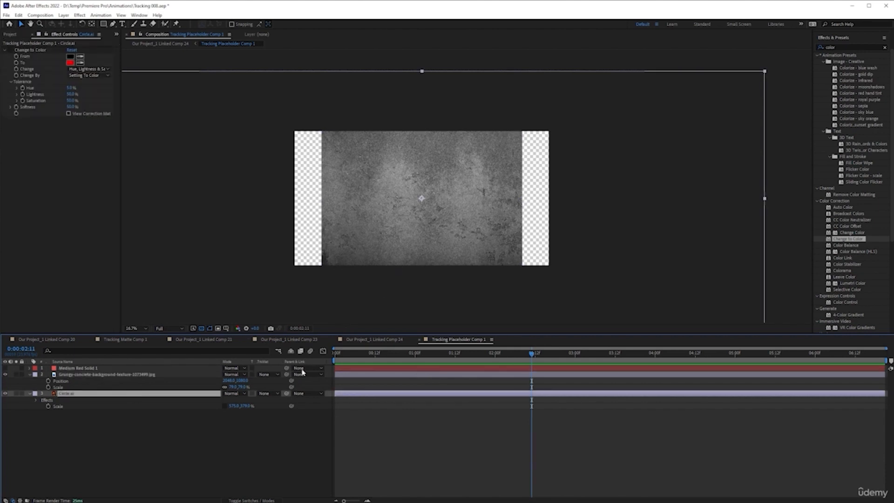
click(272, 395)
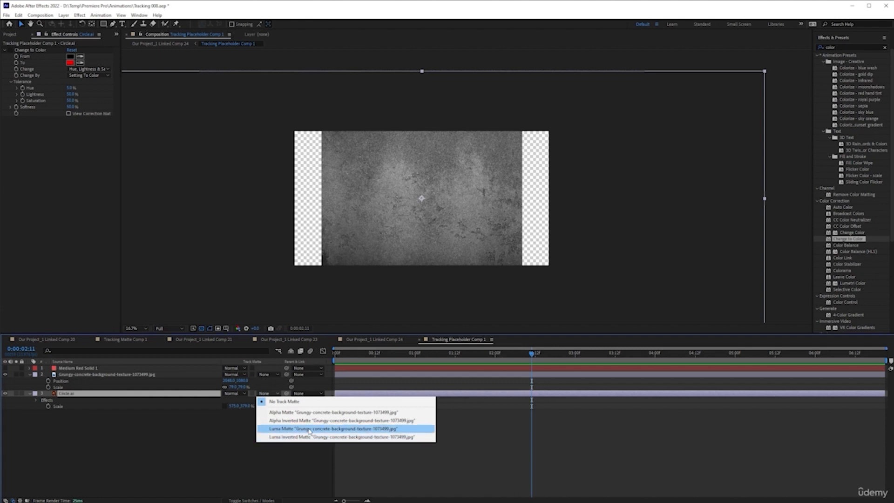
click(375, 429)
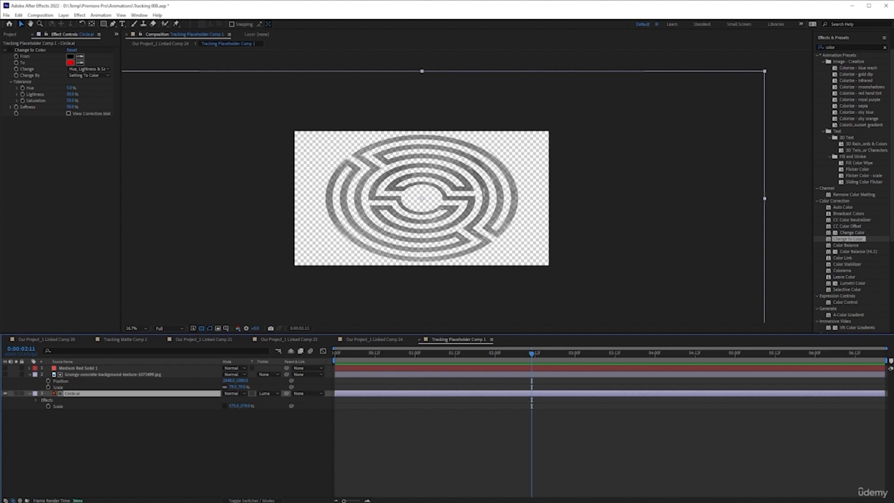
Step: Preview Our Project_1 Linked Comp 24 from its start to check the textured logo on the wall
click(393, 340)
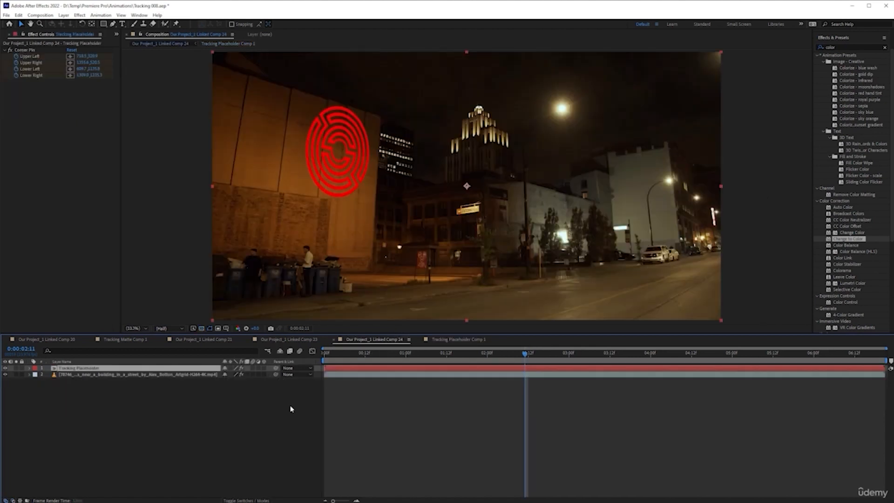
drag(400, 356, 303, 356)
key(space)
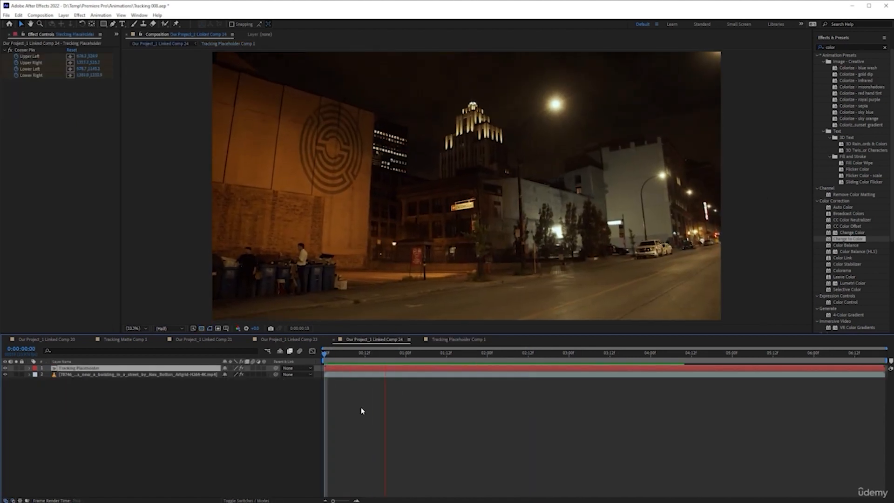
Step: In Tracking Placeholder Comp 1, stretch Circle.ai's horizontal scale to 637% and enlarge the concrete texture to cover the whole logo
click(453, 340)
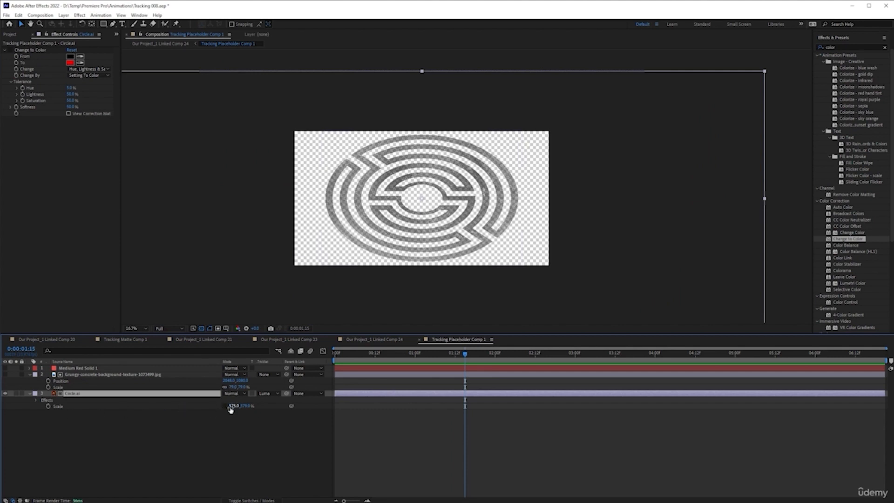
drag(234, 407, 263, 405)
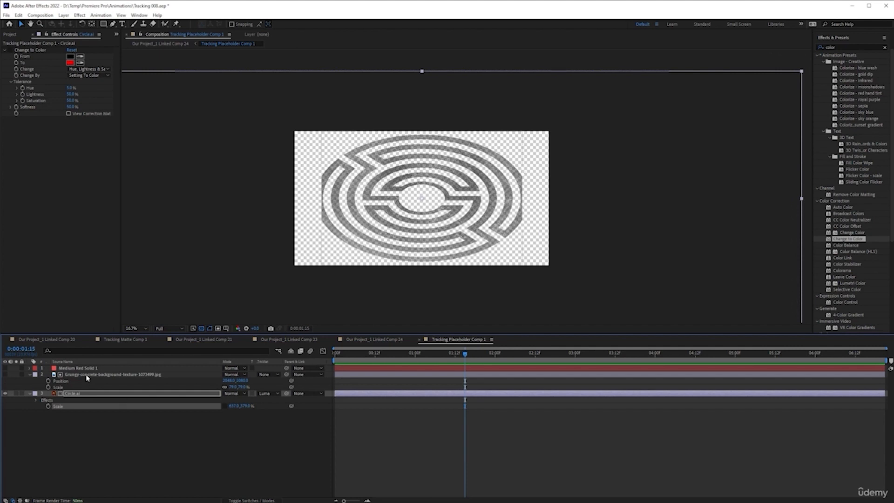
click(235, 387)
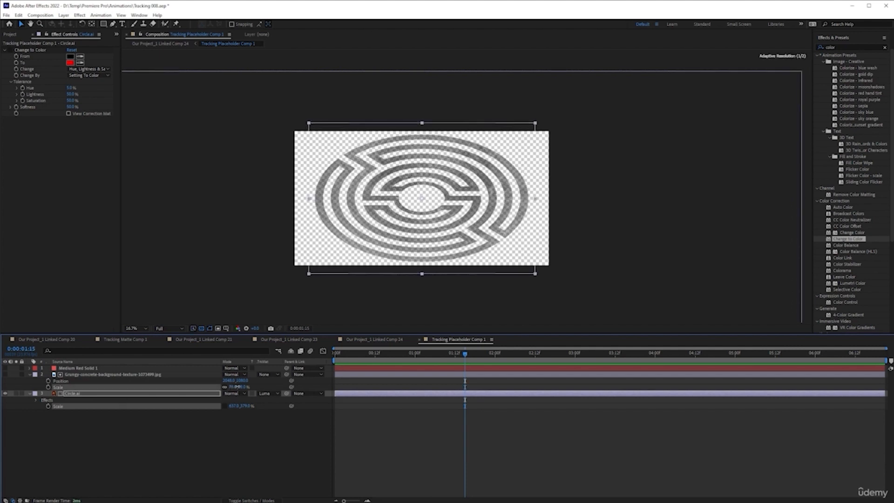
Step: Play Our Project_1 Linked Comp 24 from the first frame to check the widened logo, and save the project
click(386, 339)
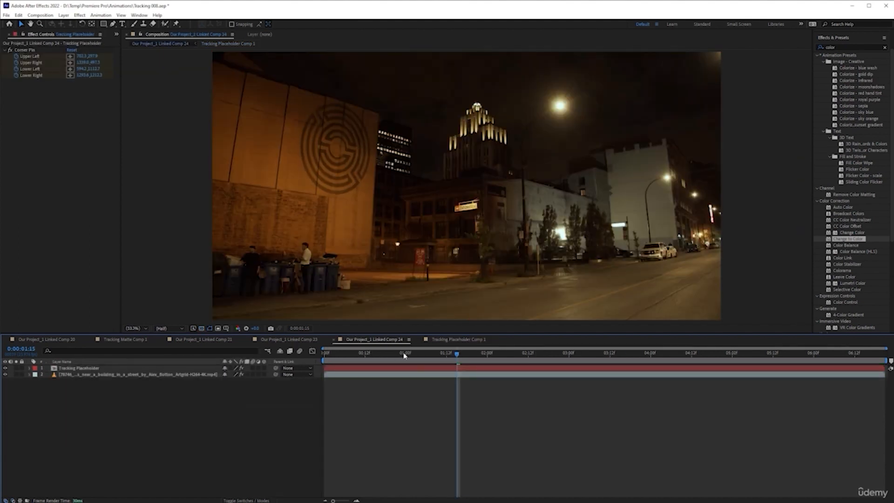
key(Home)
key(space)
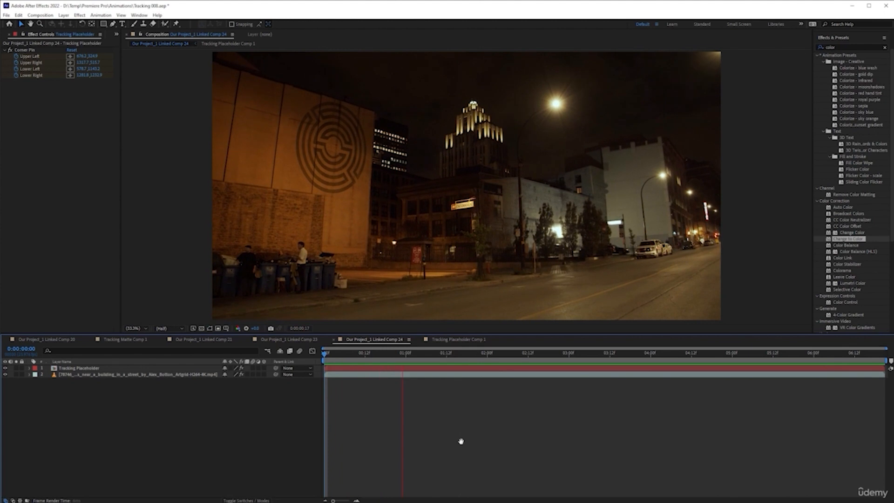
key(space)
key(ctrl+s)
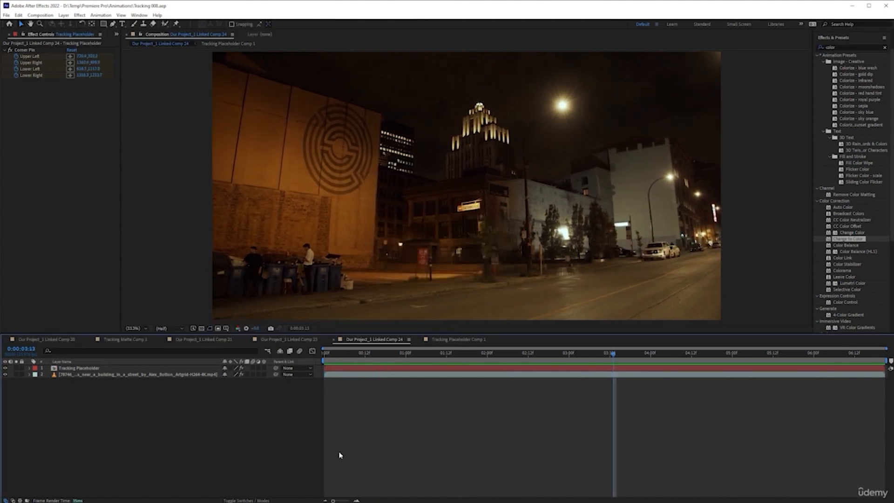
Step: Switch to Premiere Pro's custom editing workspace and play the Tracking Composite sequence from the beginning
key(alt+Tab)
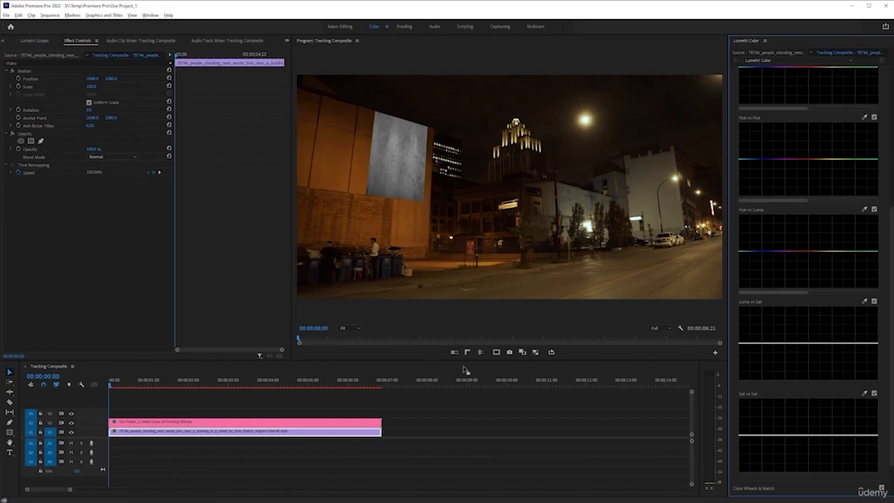
click(341, 27)
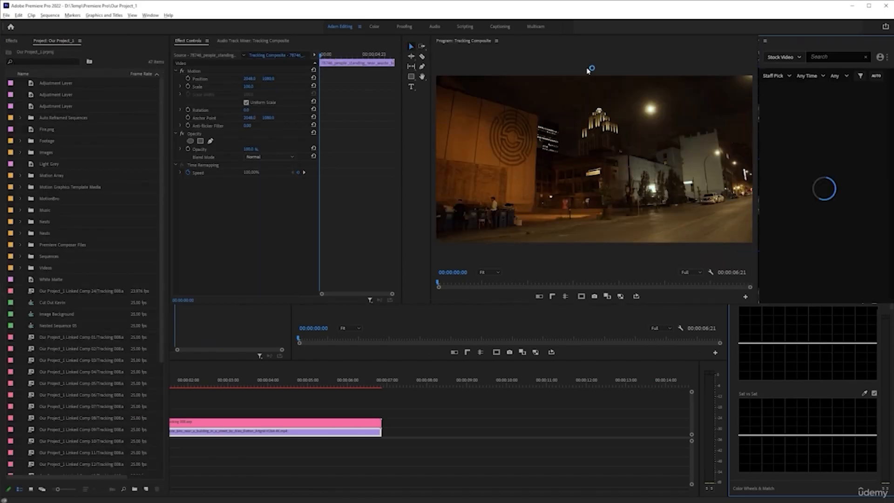
drag(270, 332, 200, 331)
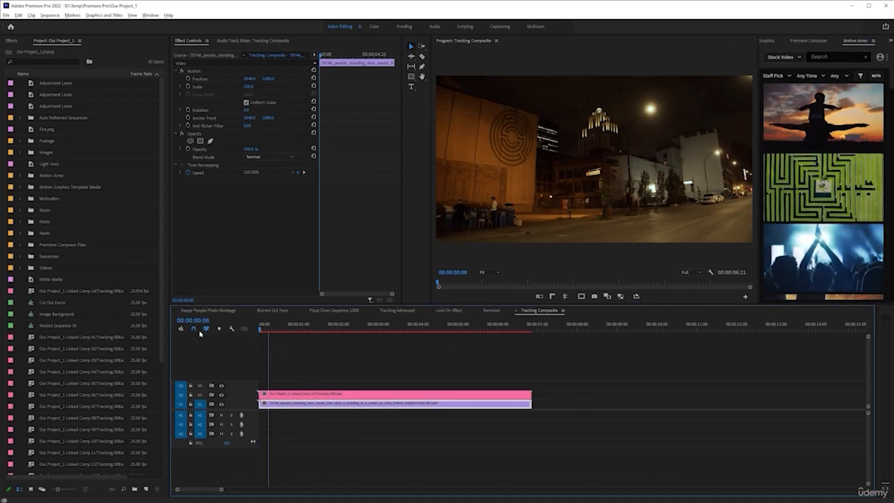
key(space)
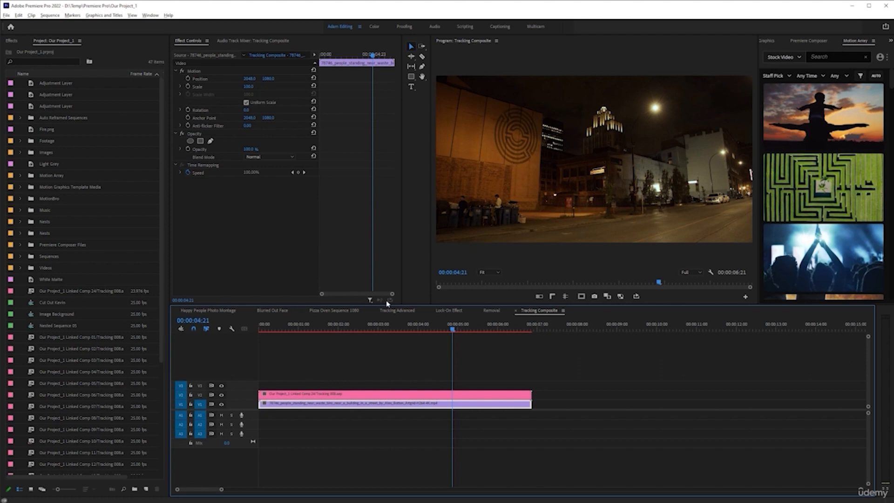
Step: Bring up the Motion Array stock video browser and widen it to show two columns of clips
click(801, 57)
click(809, 42)
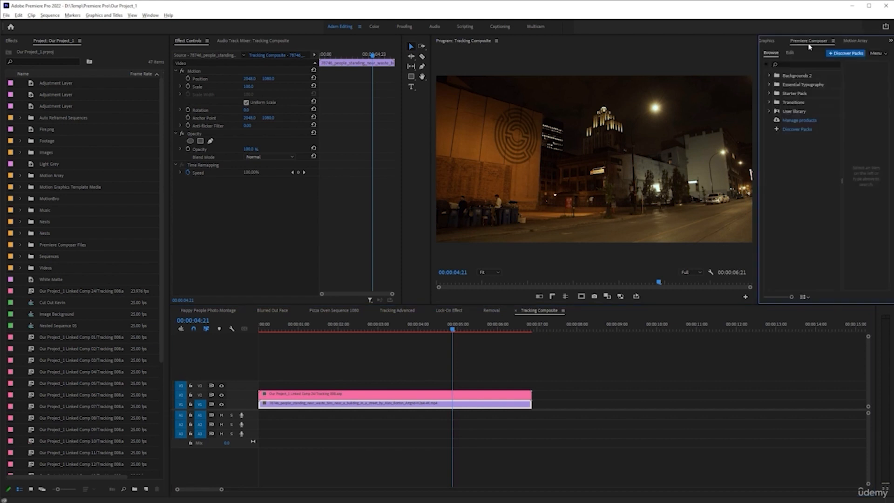
click(769, 42)
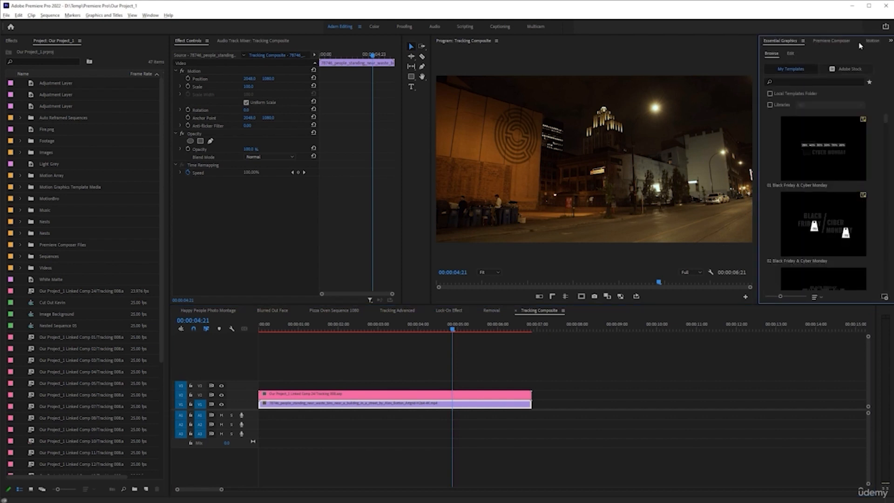
click(855, 40)
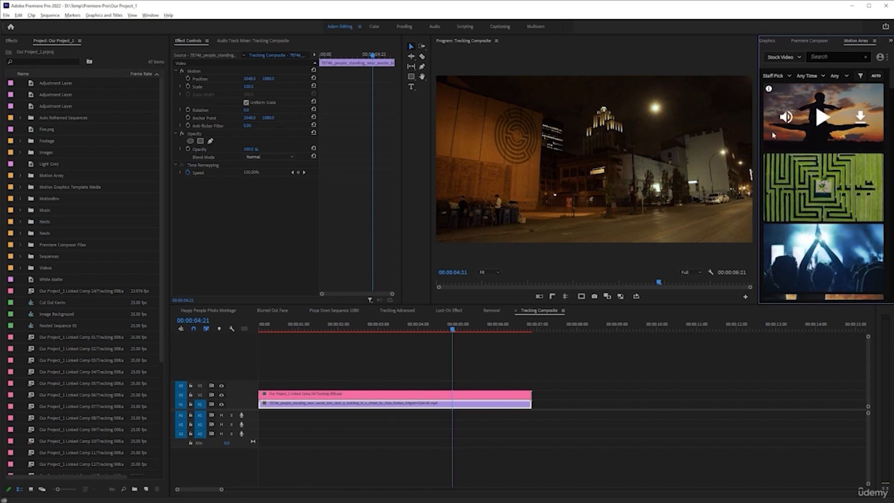
drag(760, 129, 679, 130)
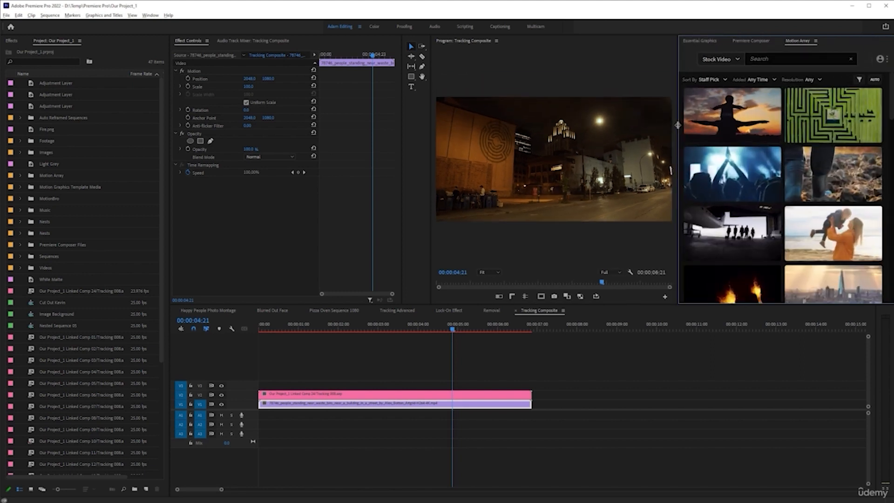
Step: Search Motion Array stock video for "film" and download the Vintage Countdown Sequence clip
text(film)
key(Return)
click(762, 141)
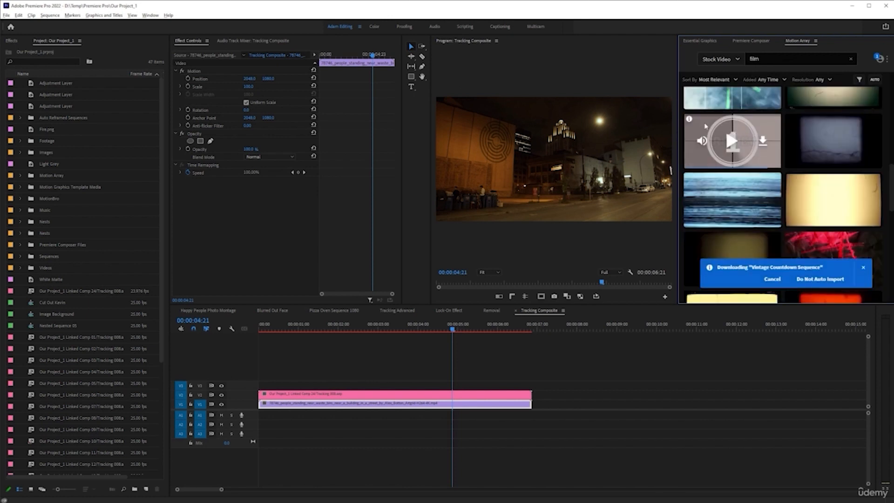
Step: Search the stock video library for "invasion" and preview the clip of silhouetted soldiers among the results
drag(773, 57, 710, 60)
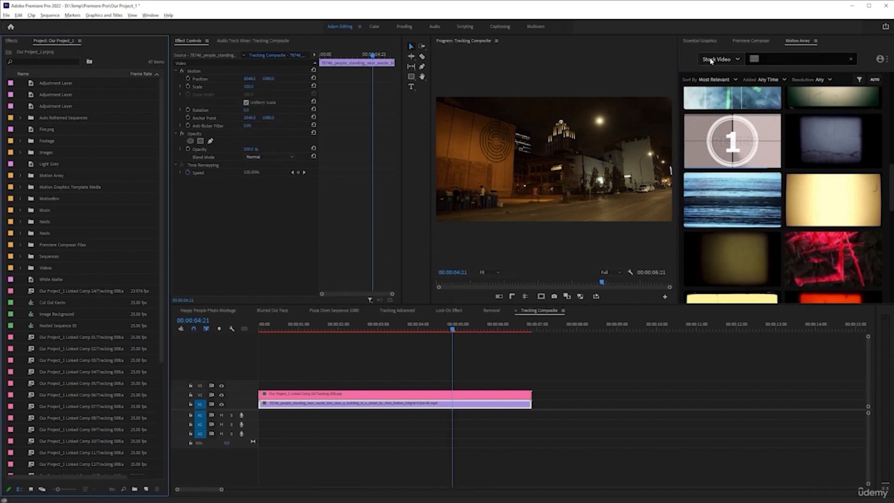
click(749, 61)
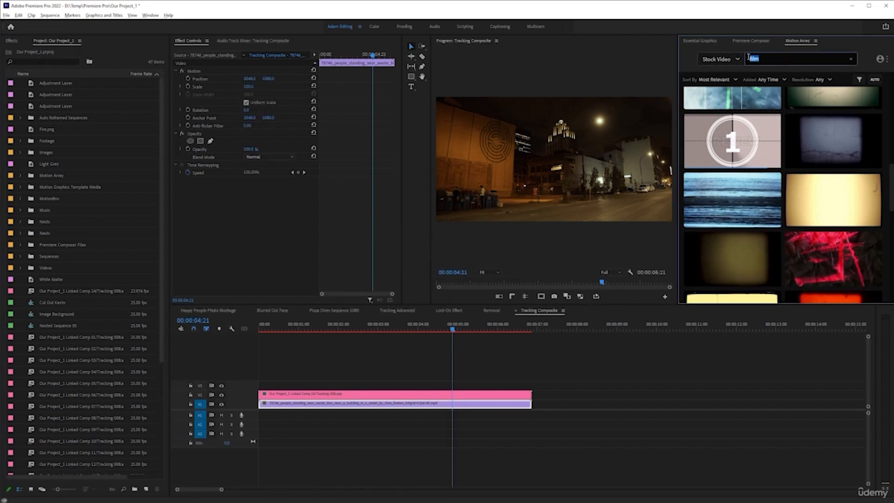
key(Return)
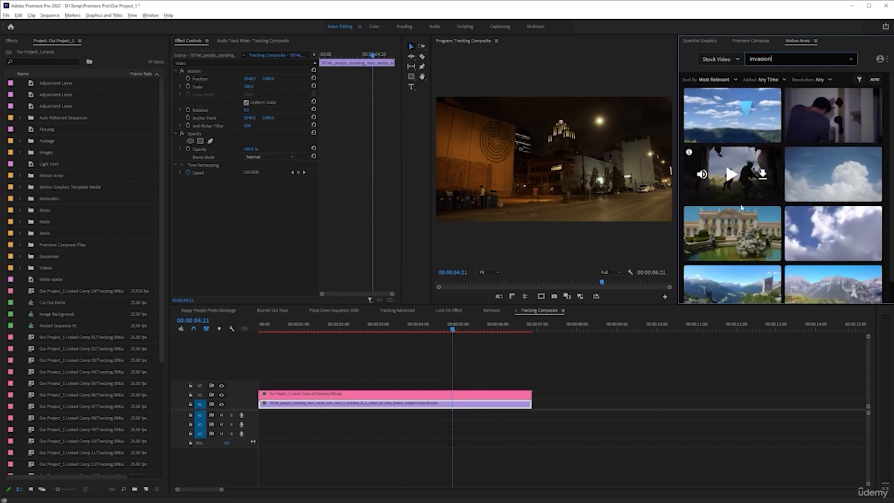
click(731, 174)
mouse_move(811, 185)
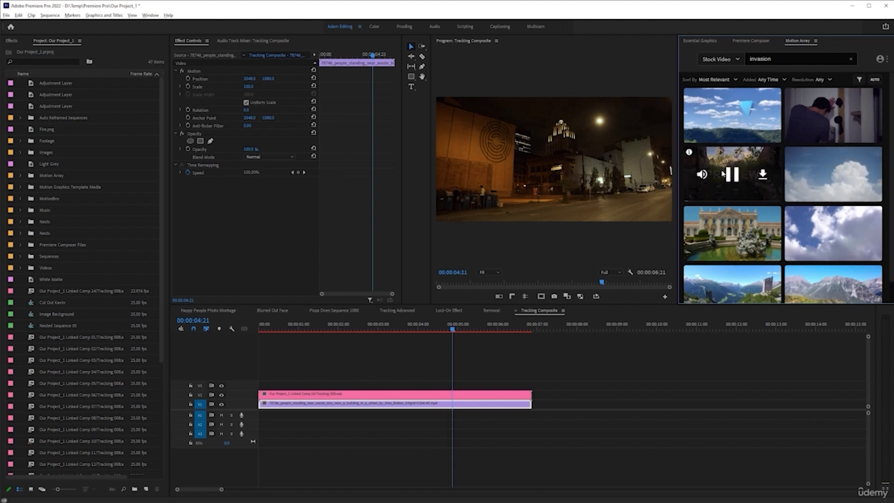
scroll(725, 138, down, 2)
scroll(762, 188, up, 2)
Step: Search the stock video library for "alien" and look through the resulting clips for suitable footage
drag(775, 59, 678, 56)
text(alien)
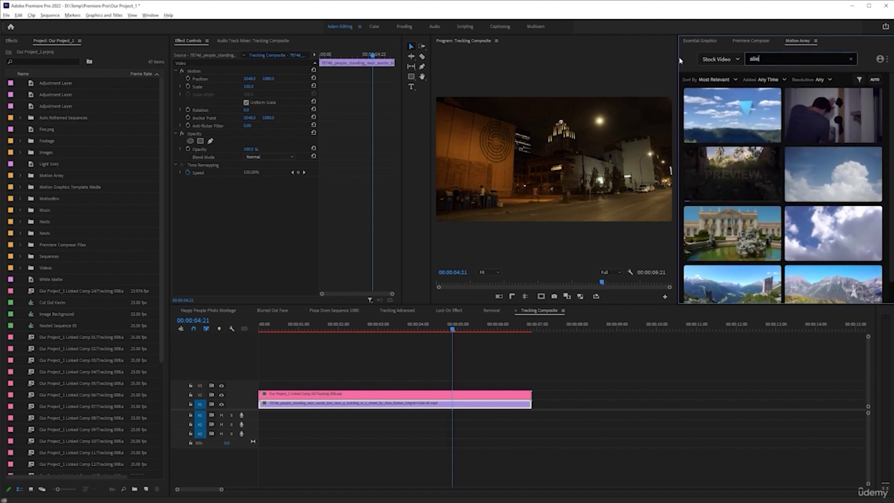
key(Return)
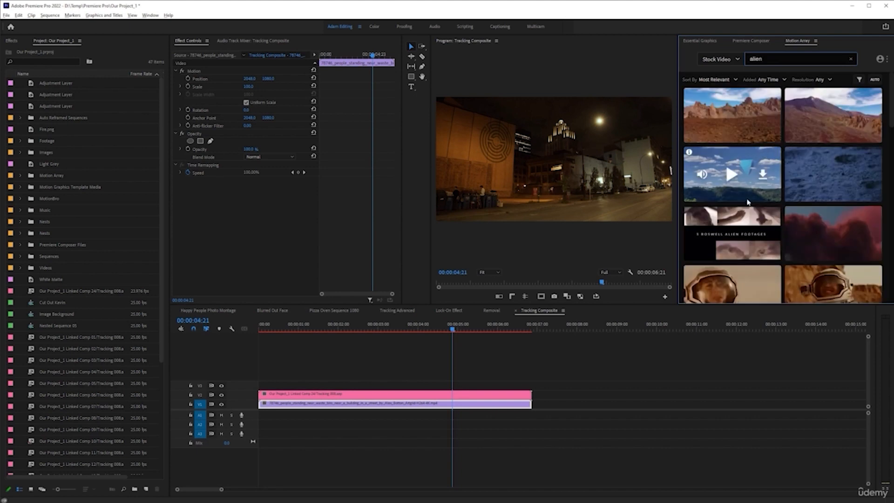
scroll(725, 161, down, 5)
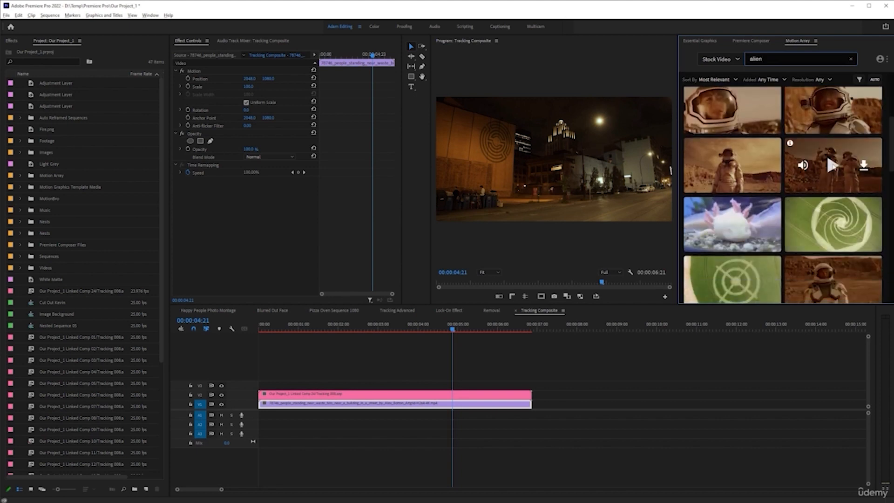
scroll(826, 152, down, 4)
scroll(815, 131, down, 4)
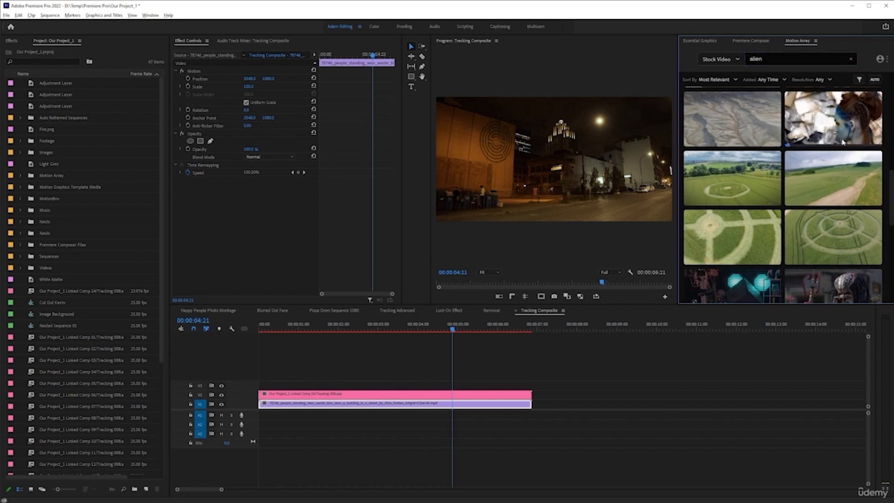
mouse_move(816, 164)
scroll(816, 163, down, 4)
scroll(827, 159, up, 5)
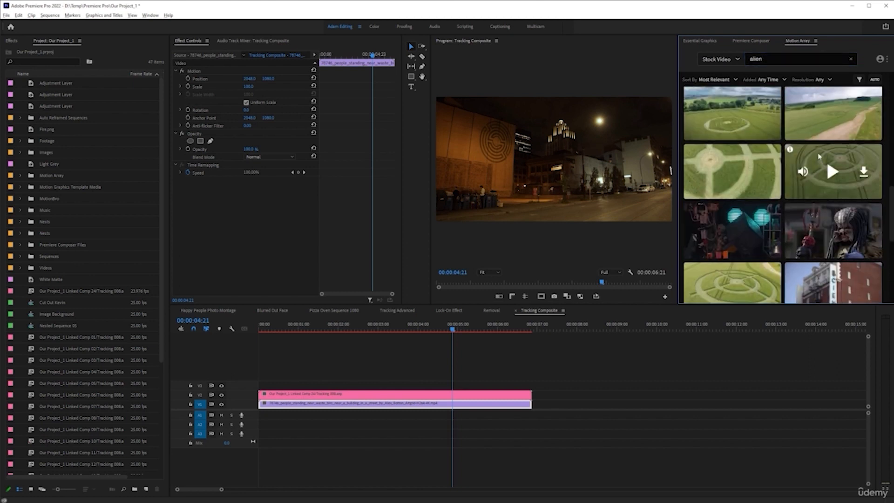
scroll(833, 159, down, 4)
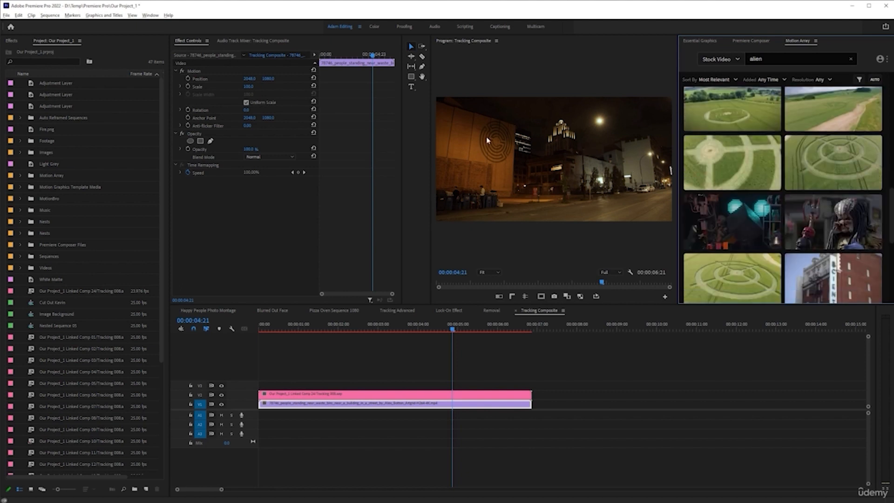
scroll(826, 189, down, 6)
scroll(826, 191, up, 8)
Step: Search the stock video library for "war" and preview the clip of a soldier walking through smoke
click(777, 60)
text(war)
mouse_move(837, 184)
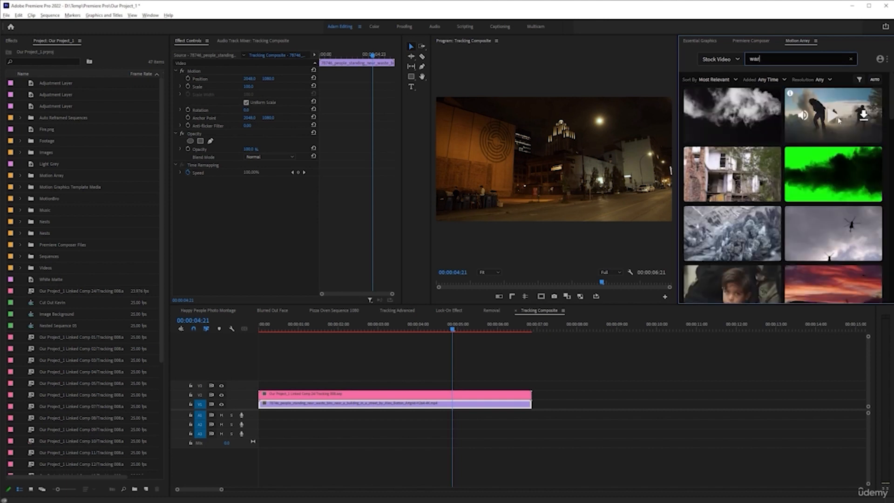
mouse_move(826, 132)
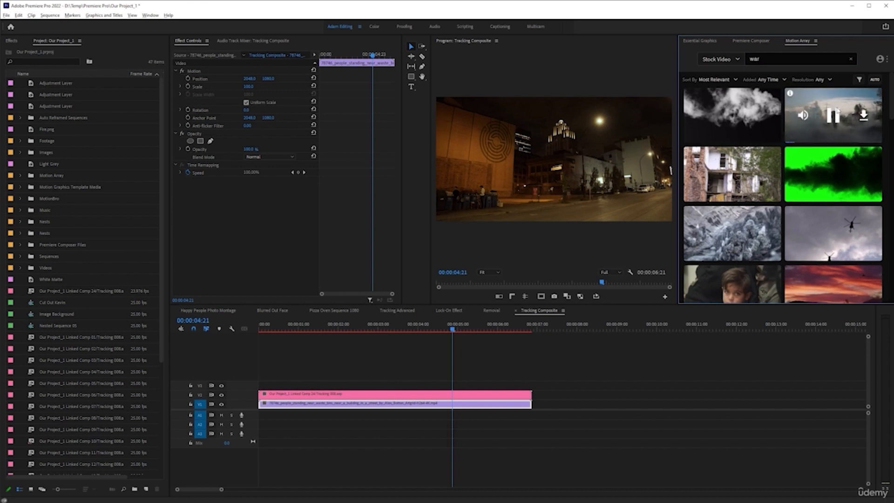
Step: Browse the "war" stock video results, preview the Helicopters Fly Overhead clip and download it into the project
scroll(827, 182, down, 2)
scroll(827, 182, down, 3)
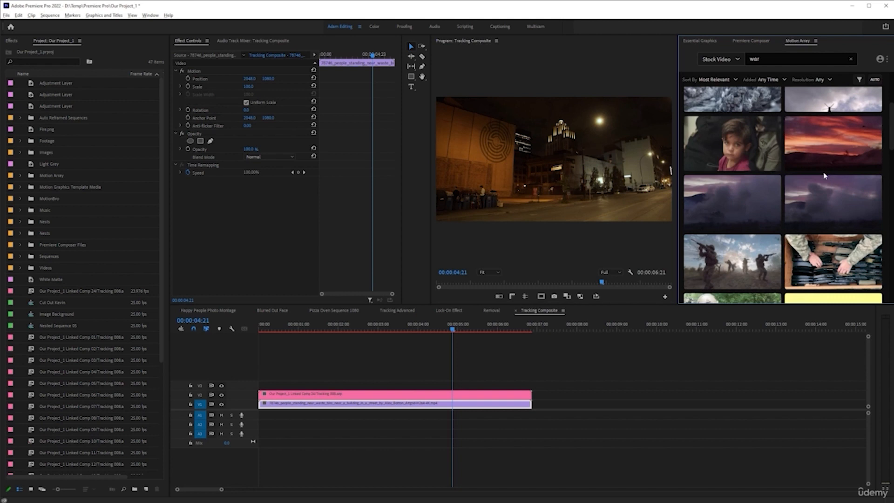
scroll(841, 157, up, 3)
click(834, 159)
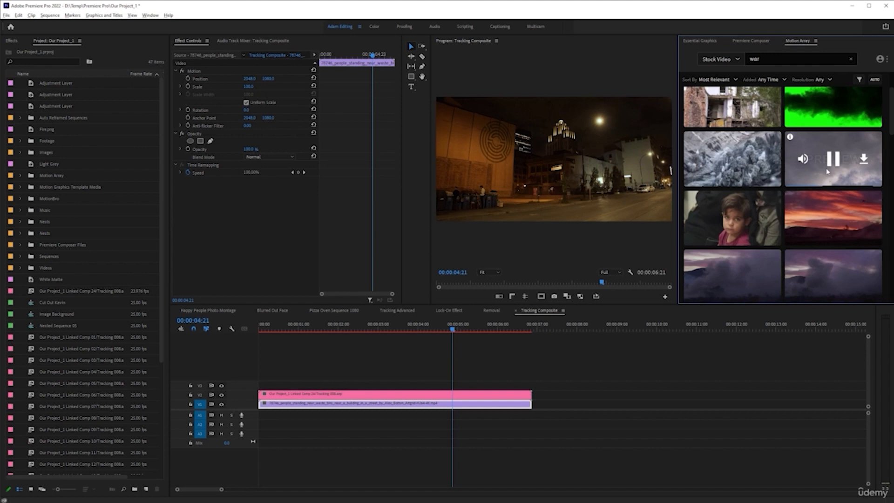
click(834, 160)
click(832, 161)
click(831, 161)
click(864, 159)
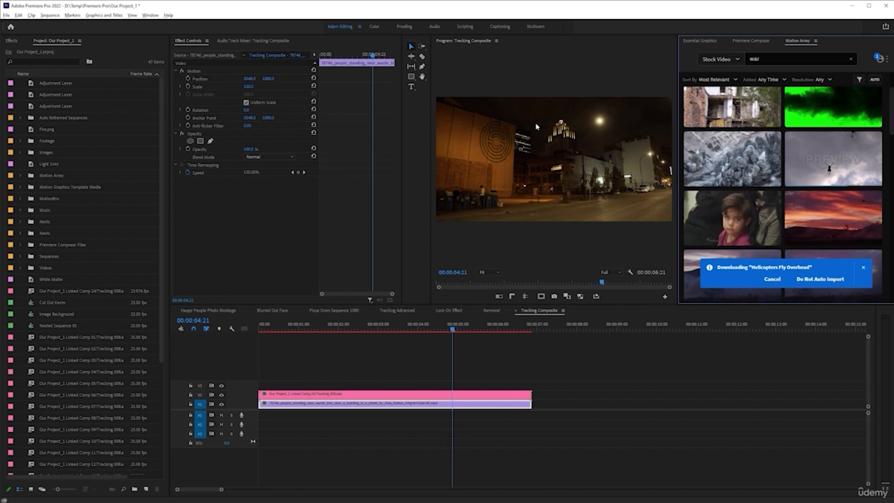
Step: Show the downloaded stock items and place the Helicopters Fly Overhead clip from the Motion Array bin on V4, beyond the existing composite
click(880, 59)
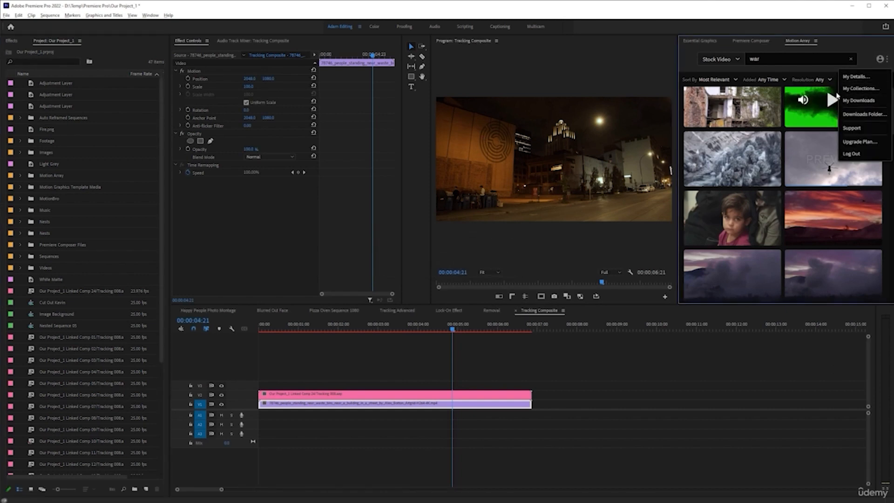
click(859, 100)
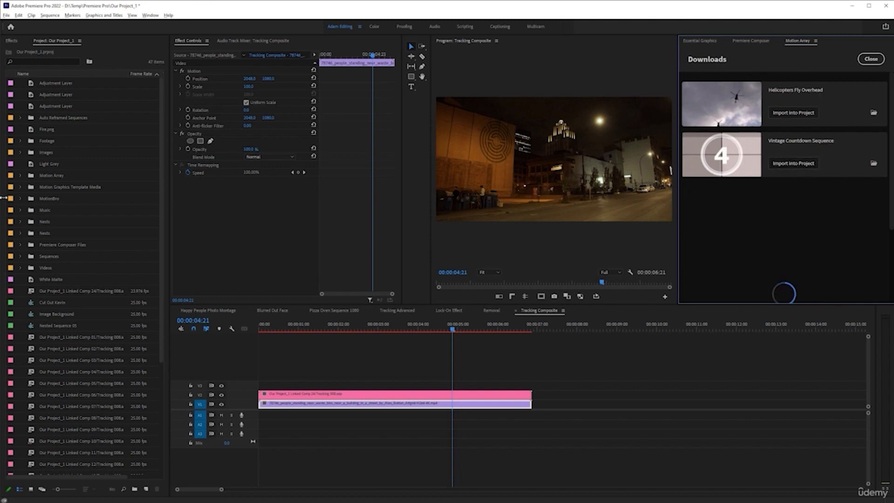
double_click(30, 176)
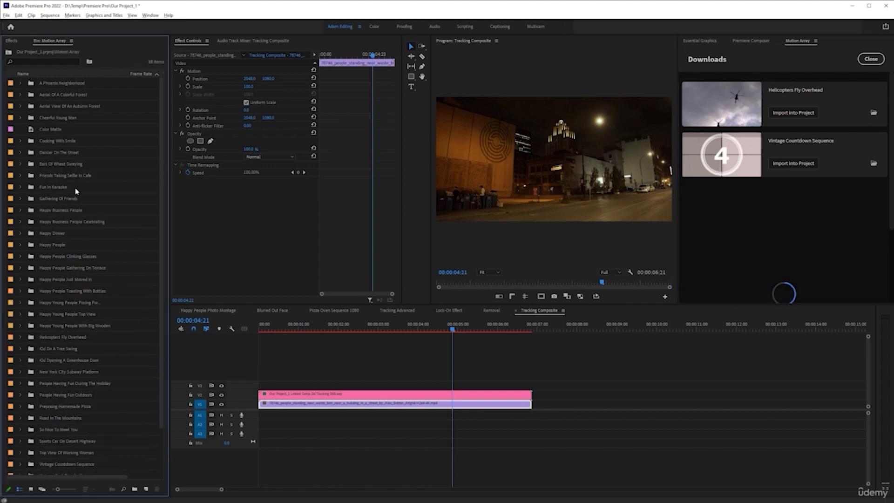
scroll(72, 192, down, 4)
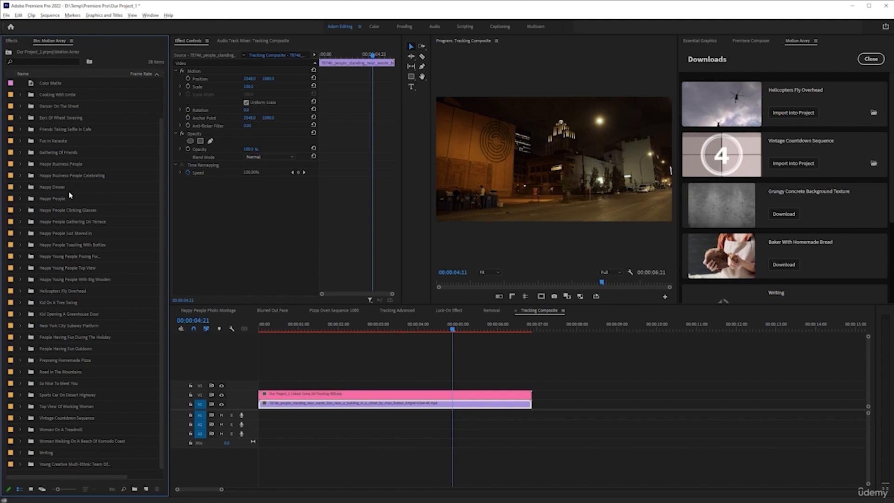
double_click(56, 291)
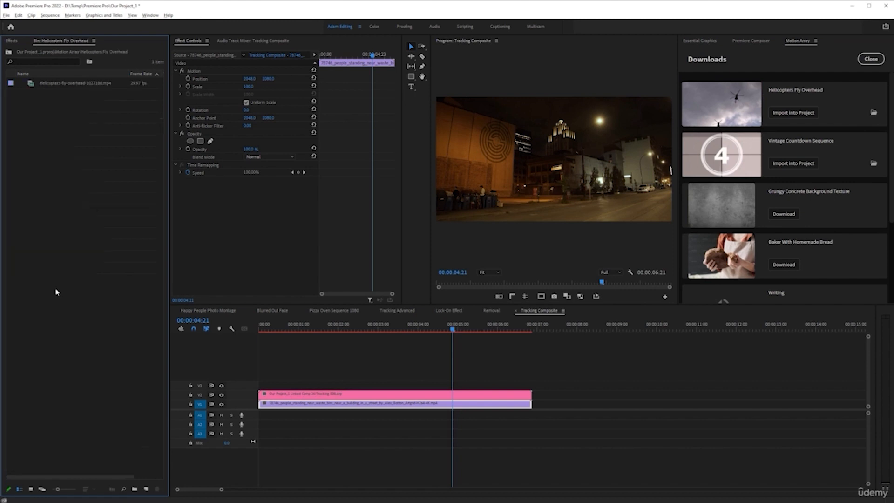
drag(56, 89, 562, 377)
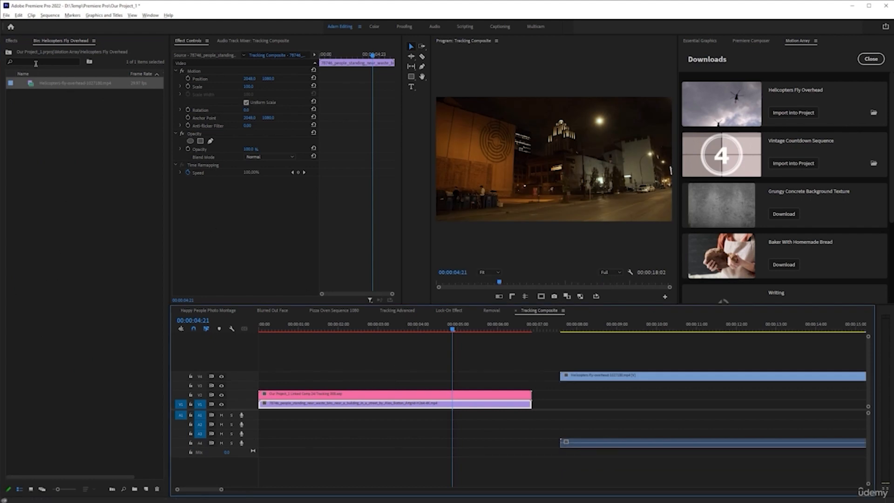
Step: Place the Vintage Countdown Sequence clip from its Motion Array bin on the track above the helicopter clip
click(9, 52)
scroll(65, 345, down, 2)
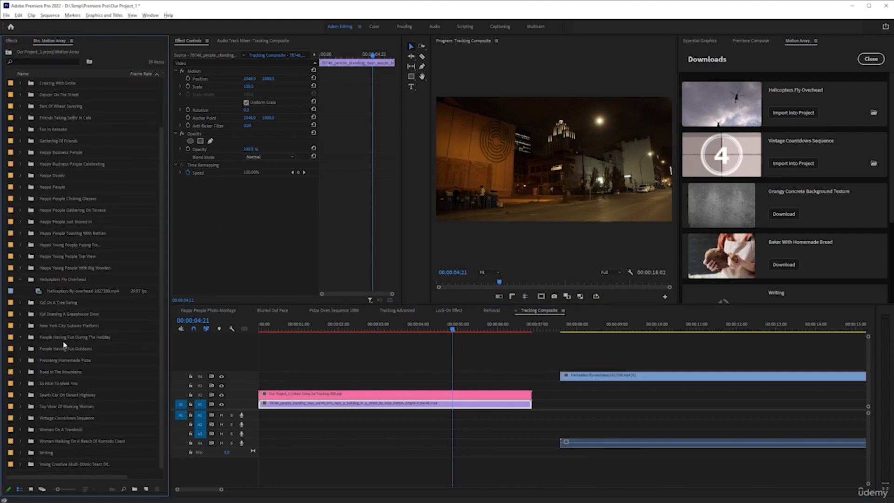
double_click(58, 418)
drag(73, 83, 371, 346)
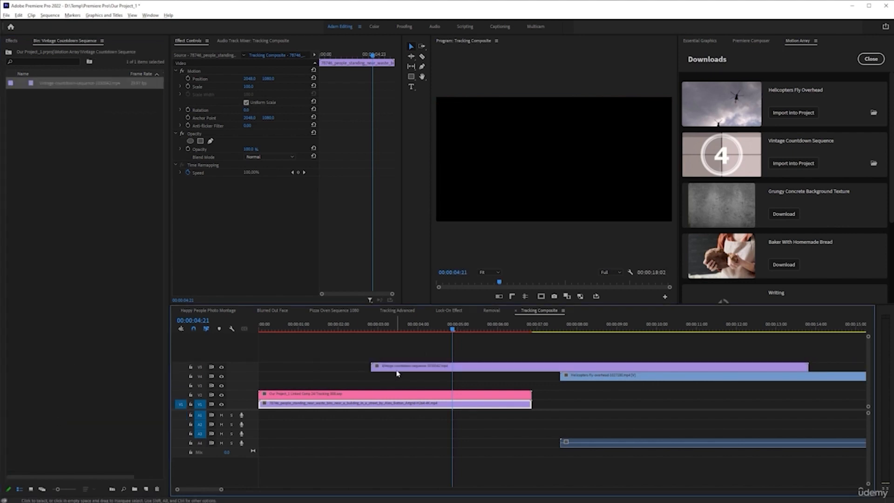
Step: Trim the countdown clip to begin at the number 5 and move it to the start of the sequence on V4
click(382, 330)
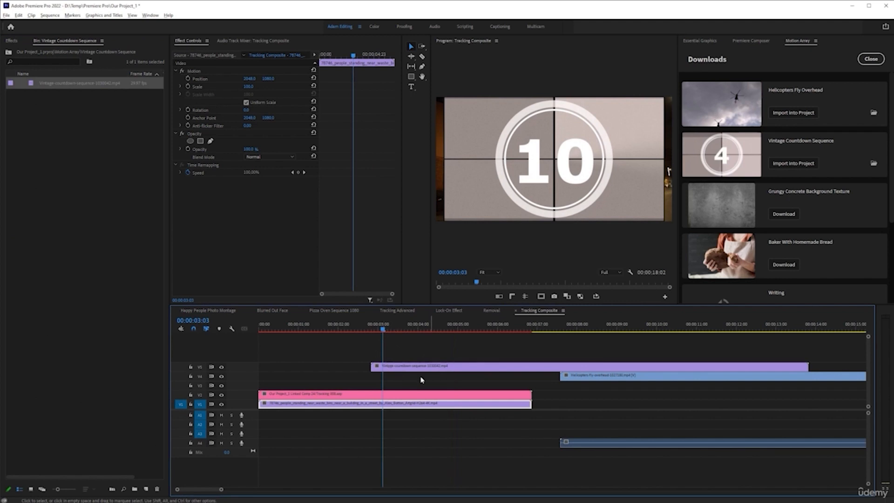
drag(377, 367, 330, 385)
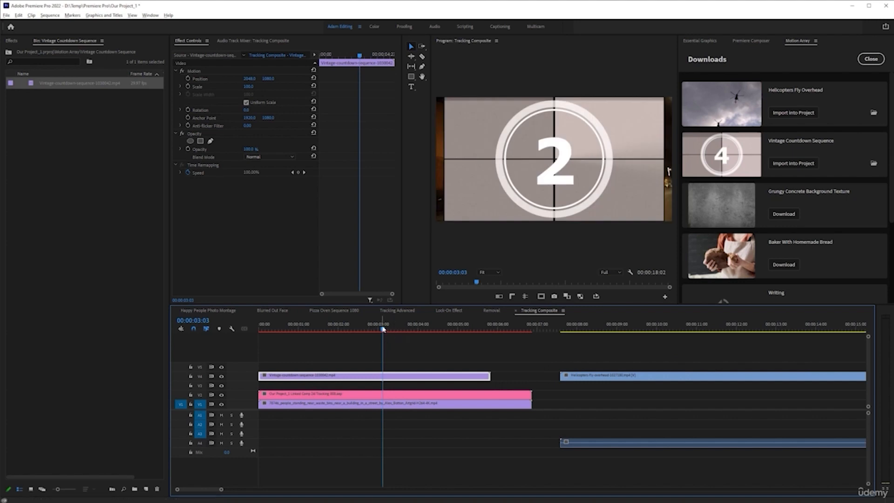
drag(382, 329, 260, 329)
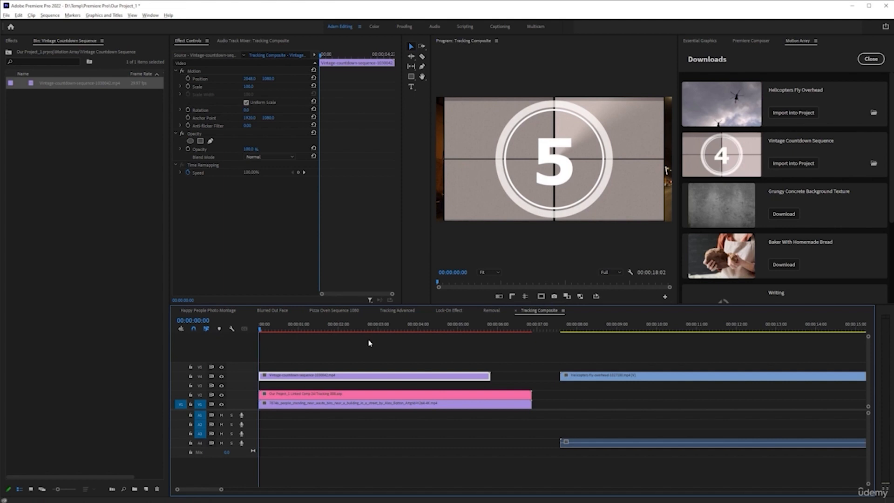
Step: Cut the countdown clip at 00:00:02:09, delete its first part and move the remainder to the sequence start on V3
click(354, 330)
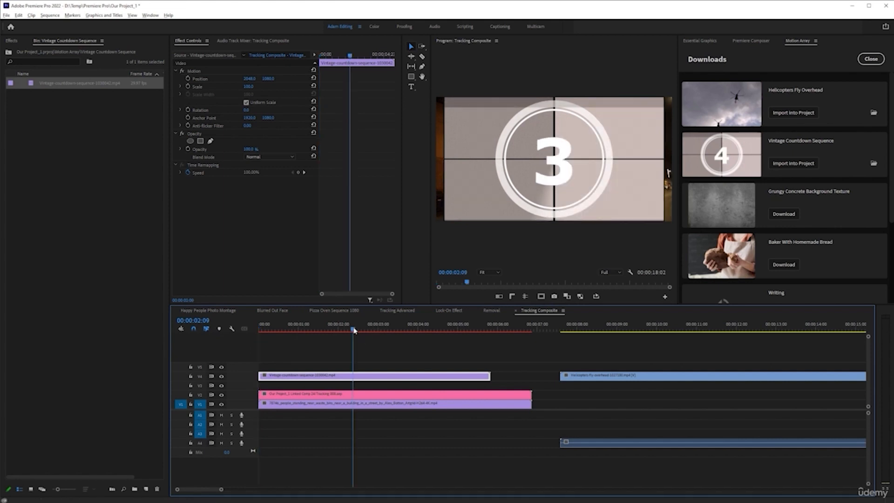
key(ctrl+k)
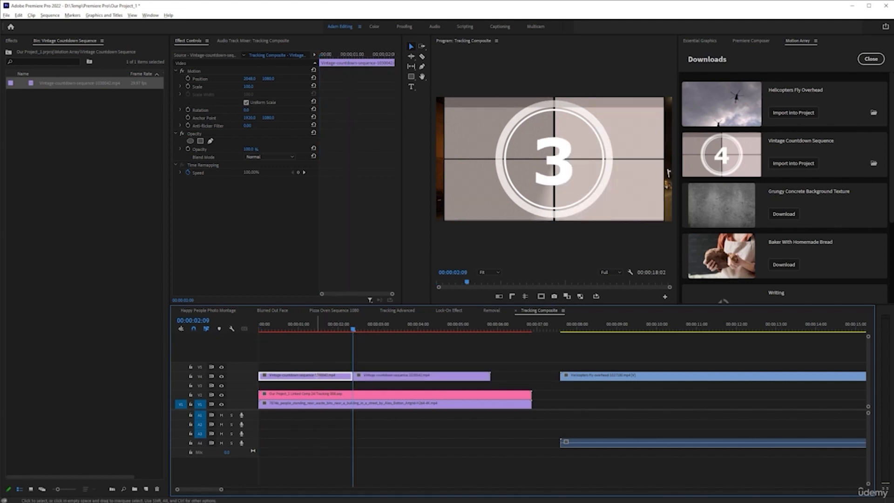
key(Delete)
drag(417, 379, 322, 388)
Step: Trim off the helicopter clip's opening at 00:00:08:13 and butt the remainder against the end of the countdown on V3
drag(592, 385, 667, 447)
click(471, 329)
key(ctrl+k)
key(Delete)
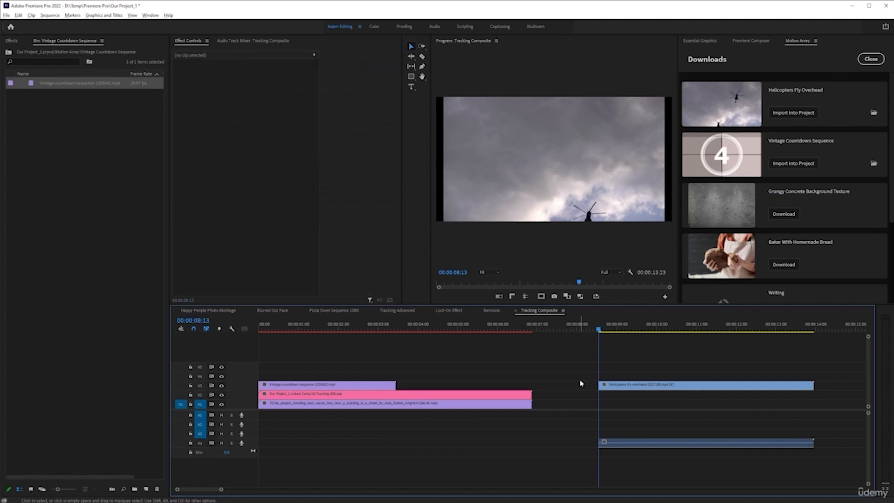
drag(613, 390, 409, 370)
Step: Play across the cut, trim the helicopter clip's end to 00:00:06:21 to match the composite, and delete its audio
click(389, 329)
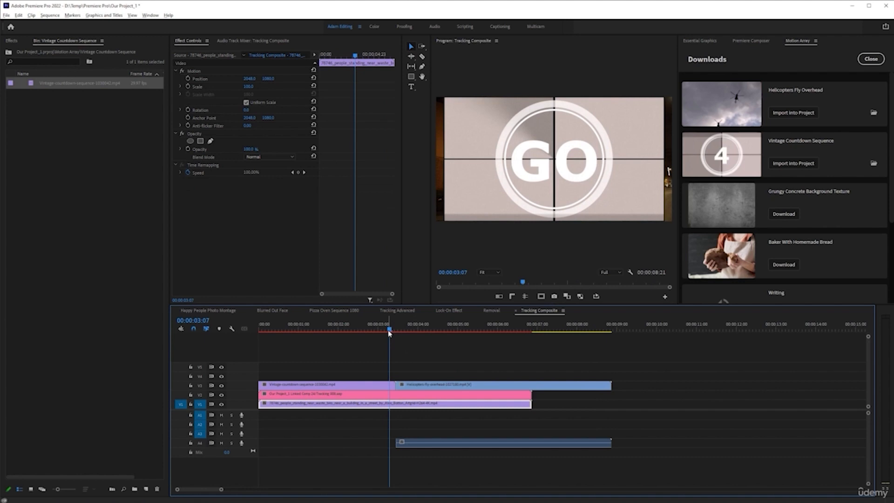
key(space)
drag(386, 331, 534, 330)
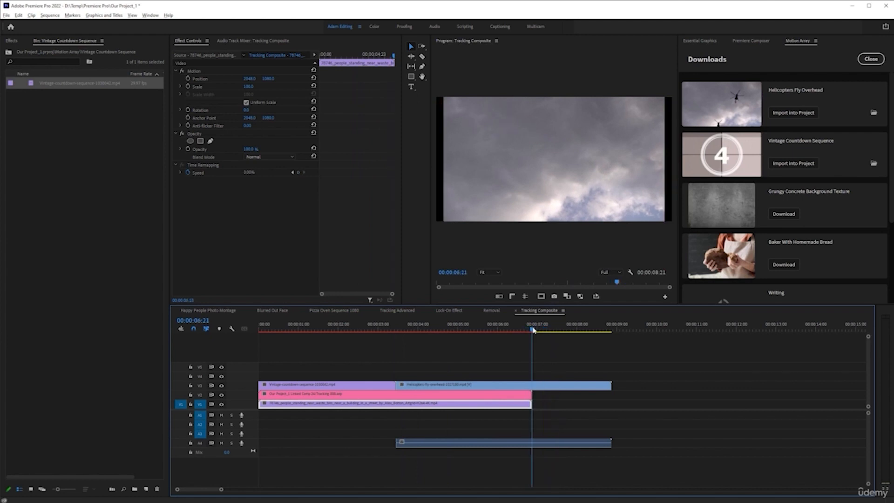
drag(612, 384, 532, 385)
click(465, 445)
key(Delete)
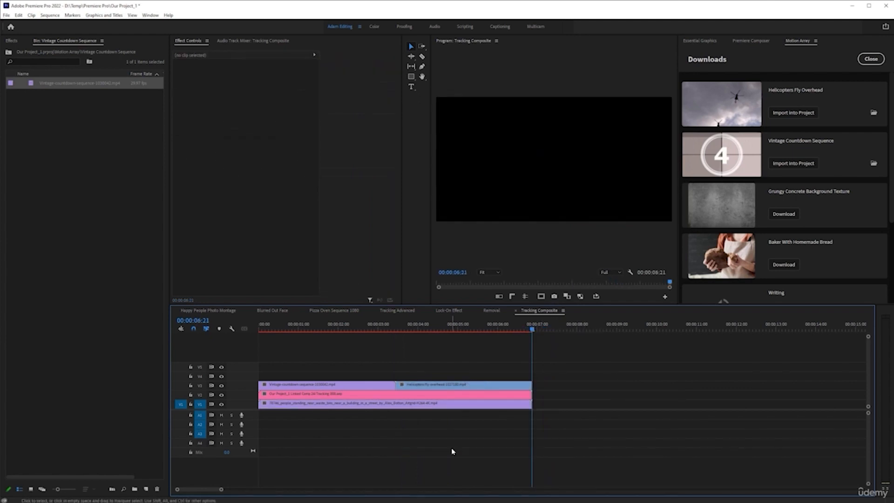
Step: Move the countdown and helicopter clips together onto V2, beyond the end of the tracked composite
click(458, 330)
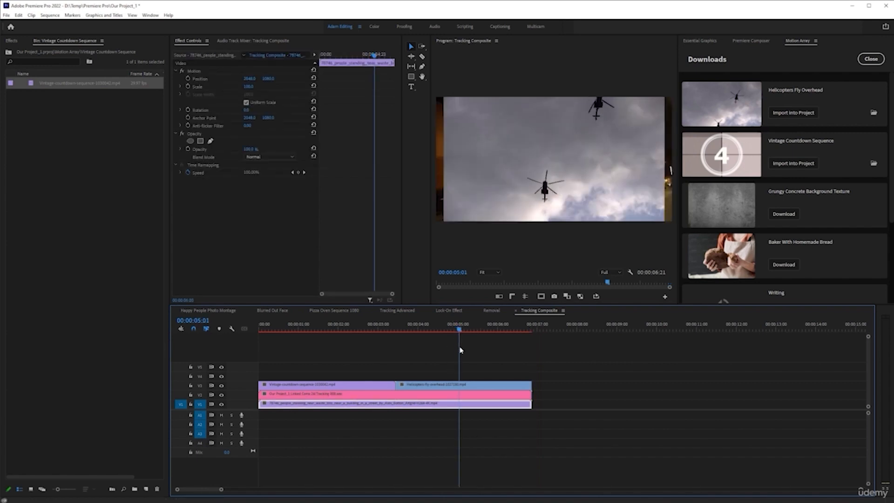
drag(403, 369, 664, 396)
click(669, 329)
scroll(615, 383, down, 2)
key(equal)
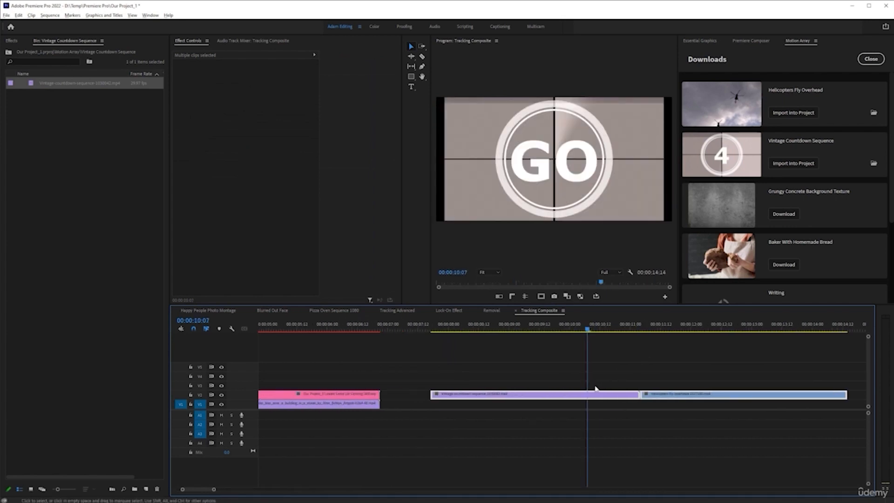
Step: Select both the countdown and helicopter clips and replace them with a linked After Effects composition
click(641, 328)
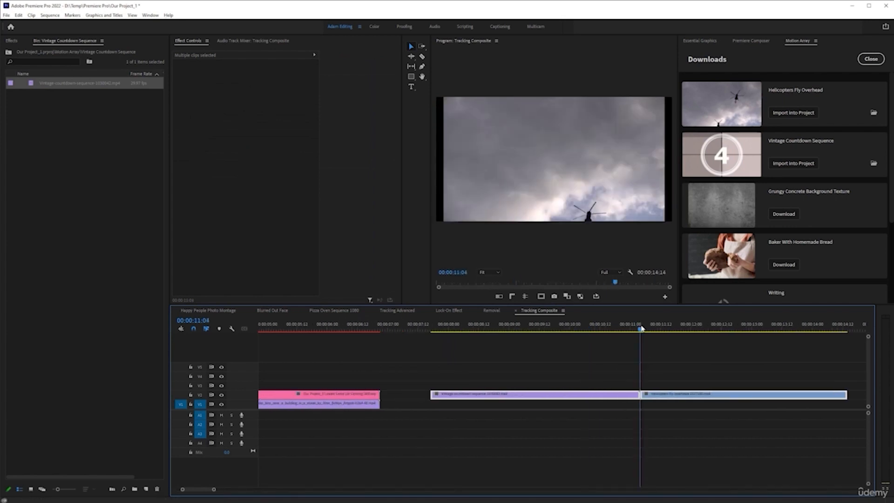
click(755, 41)
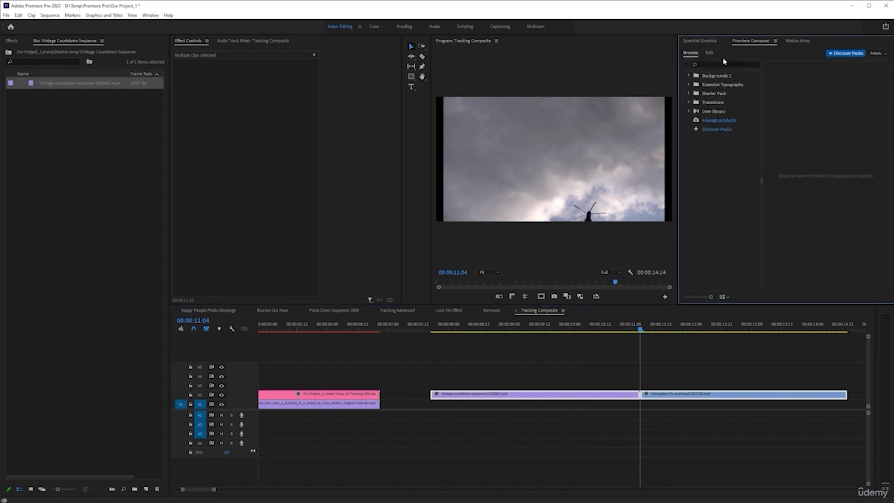
click(614, 371)
drag(577, 356, 728, 423)
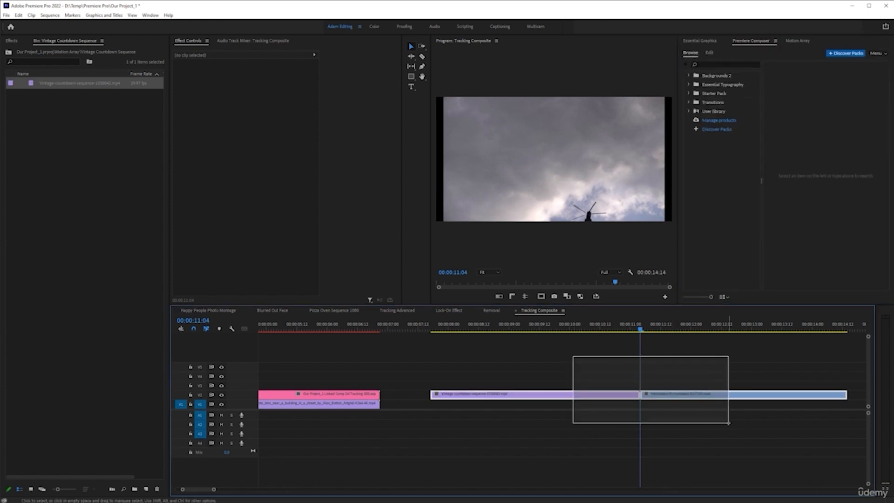
right_click(614, 396)
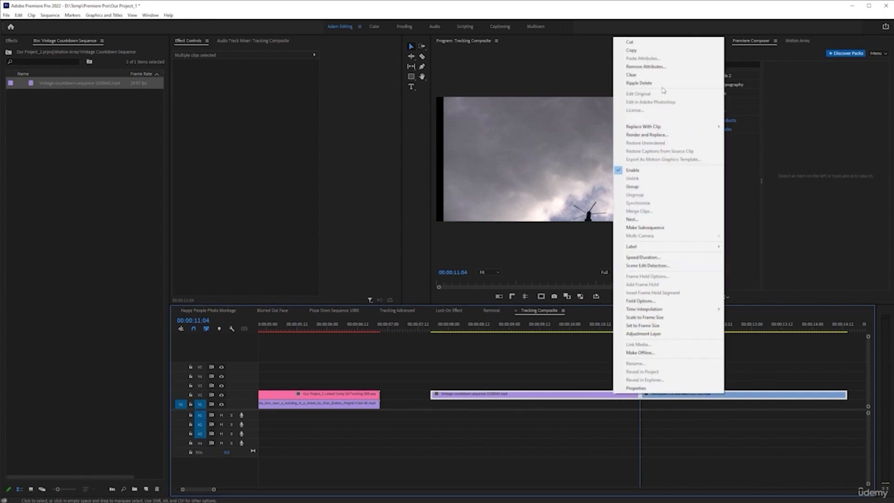
click(624, 119)
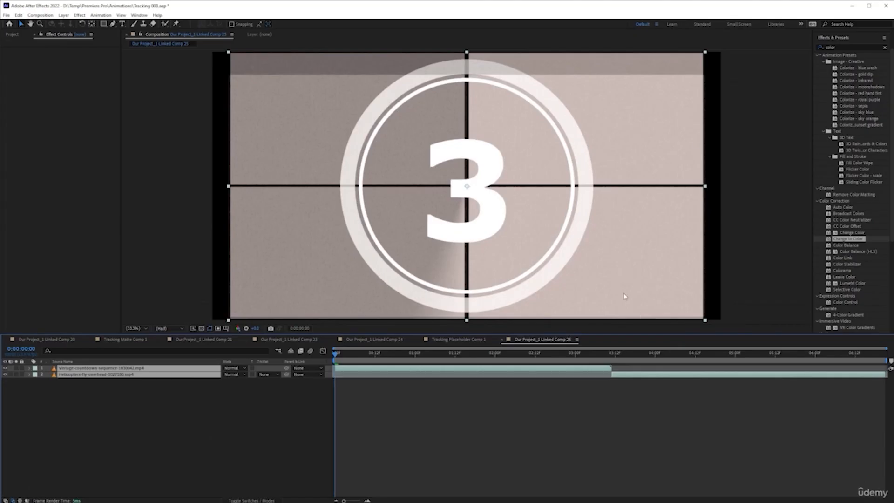
Step: In After Effects, set the current time to the cut between the two clips at 0:00:03:11 and open Animation Composer 3
click(613, 355)
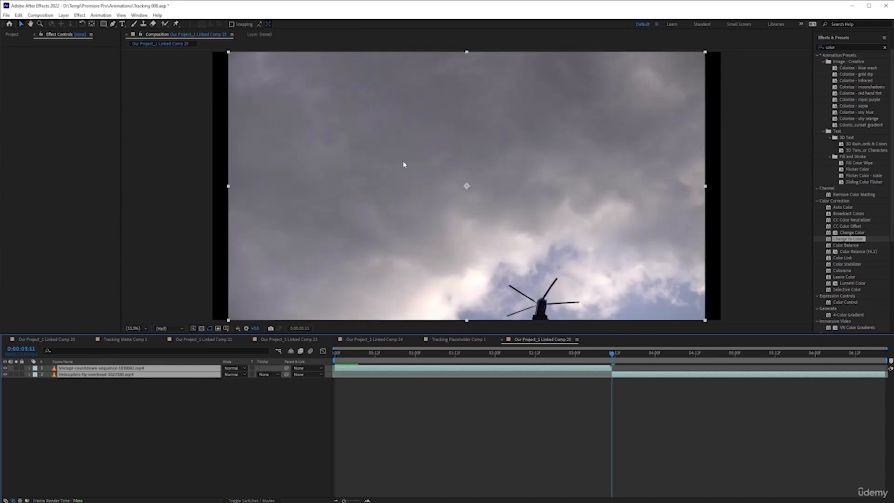
click(140, 16)
click(172, 72)
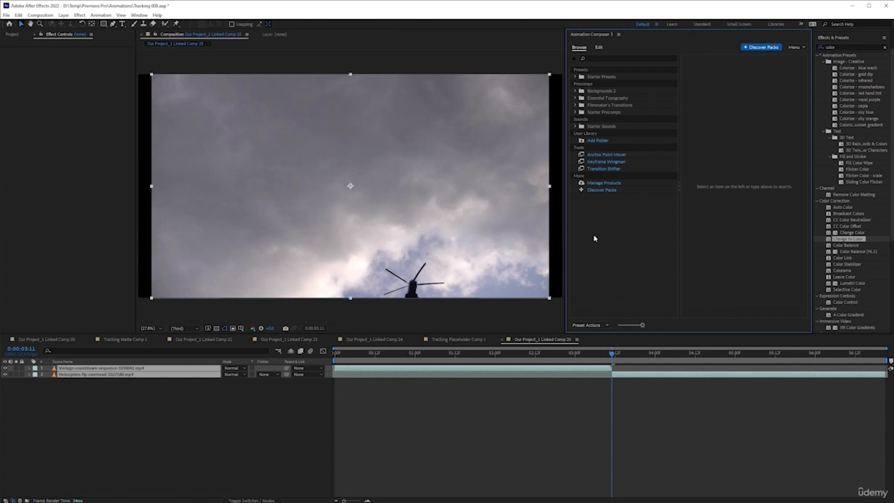
Step: Add Mixed Glitch Transition 1 from the Filmmaker's Transitions Glitch presets at the cut between the two clips
click(575, 105)
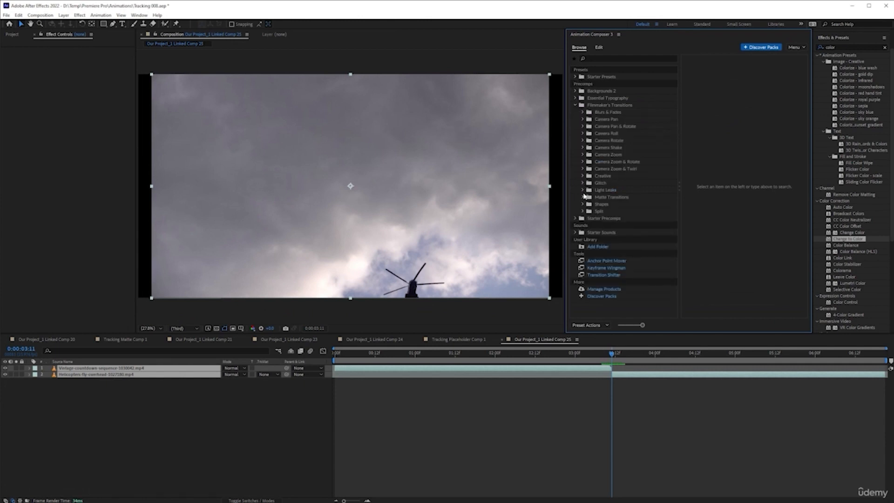
click(583, 191)
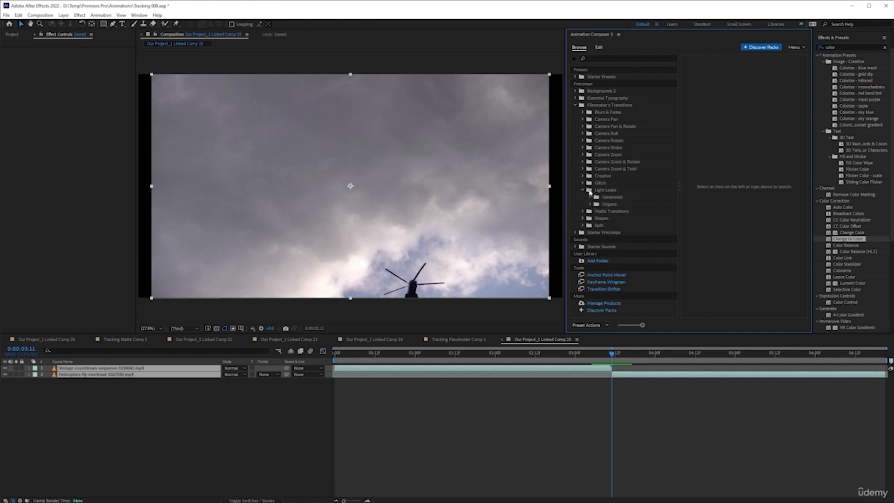
click(583, 183)
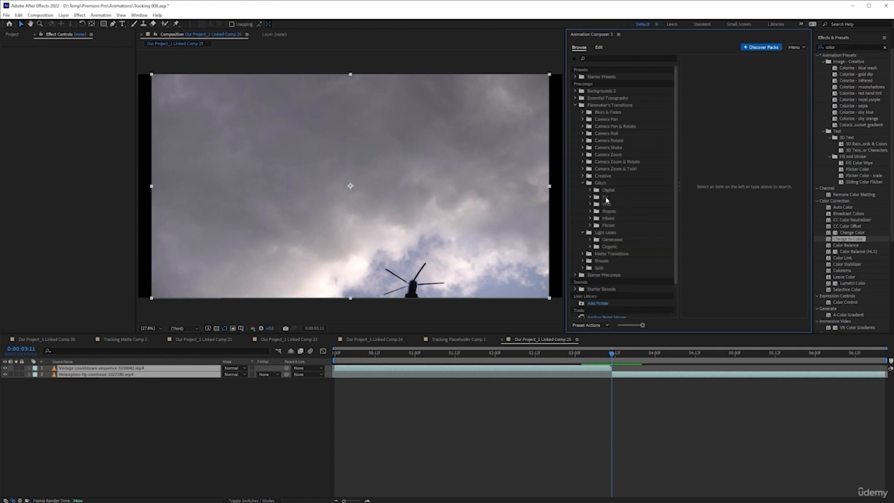
click(607, 218)
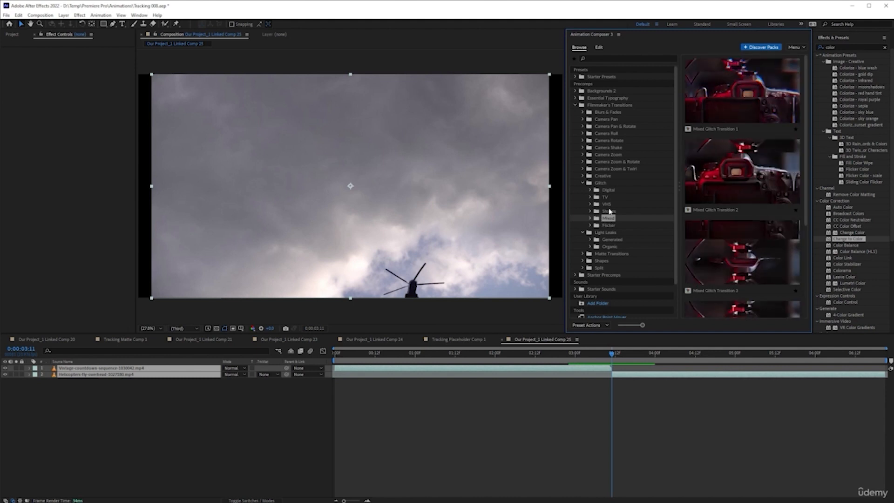
click(733, 73)
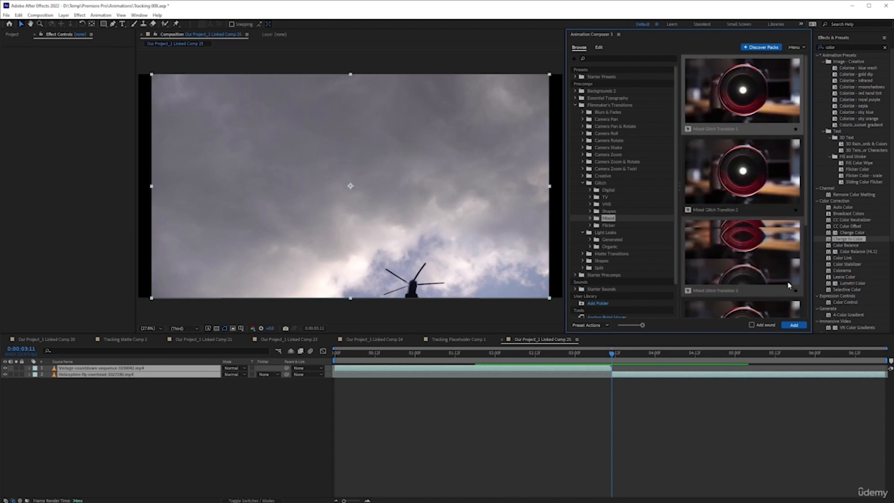
click(794, 325)
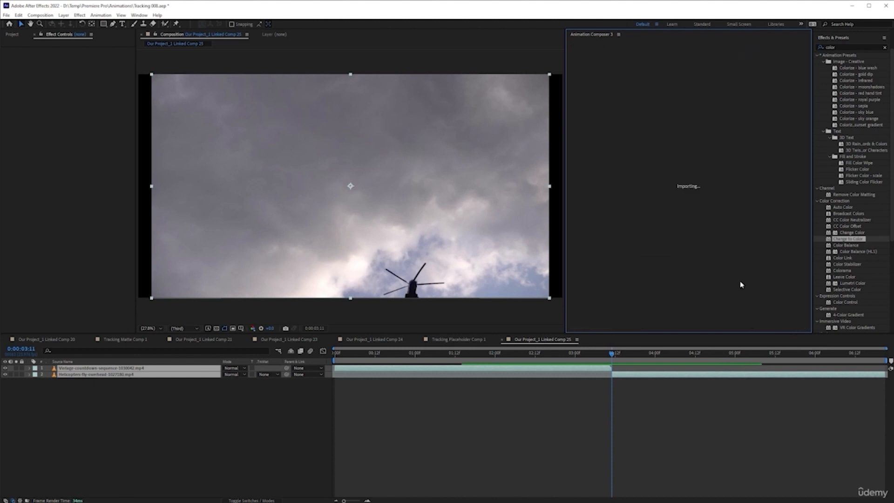
Step: Preview the glitch transition between the countdown and helicopter clips from 0:00:02:17
click(552, 354)
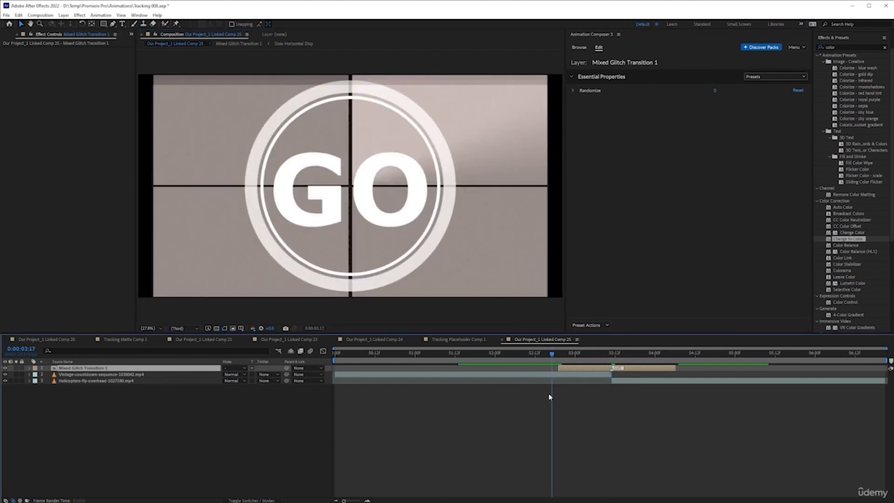
key(space)
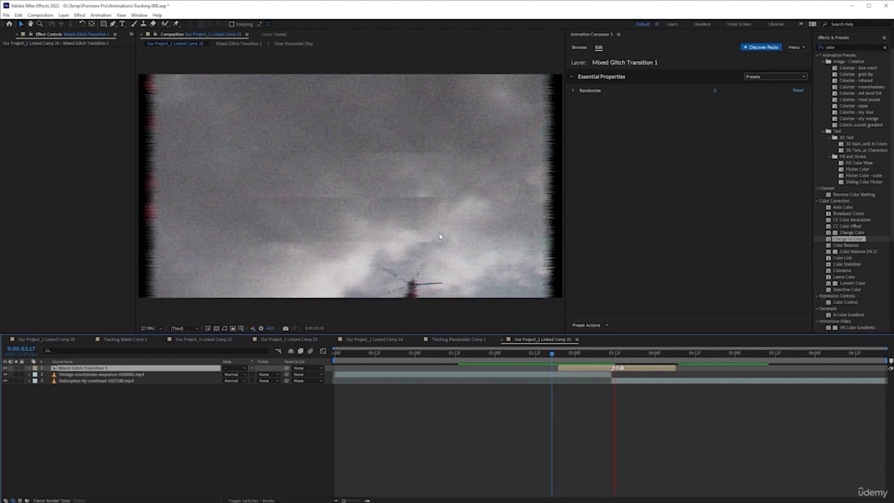
click(462, 410)
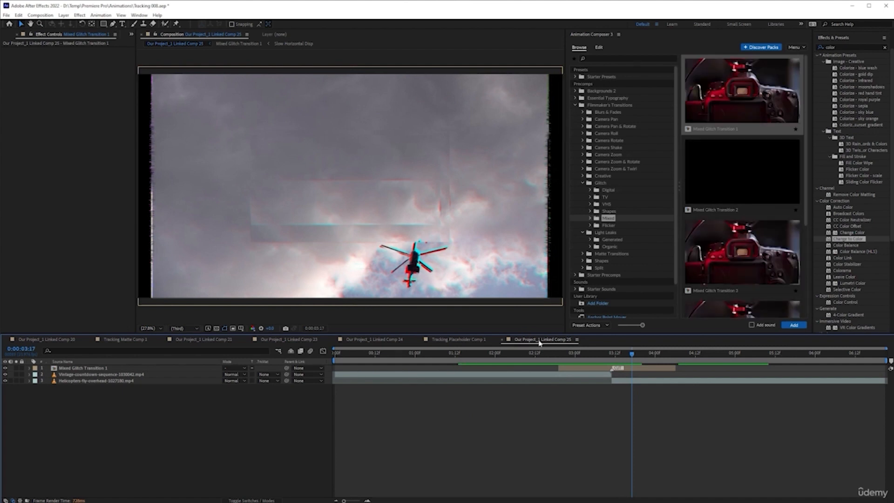
Step: Close the Animation Composer 3 panel and open Tracking Placeholder Comp 1
click(470, 341)
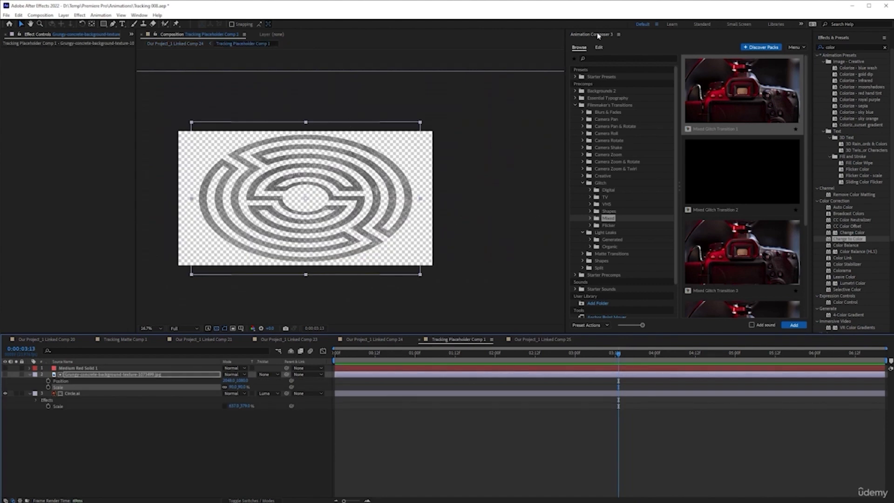
right_click(598, 35)
click(607, 37)
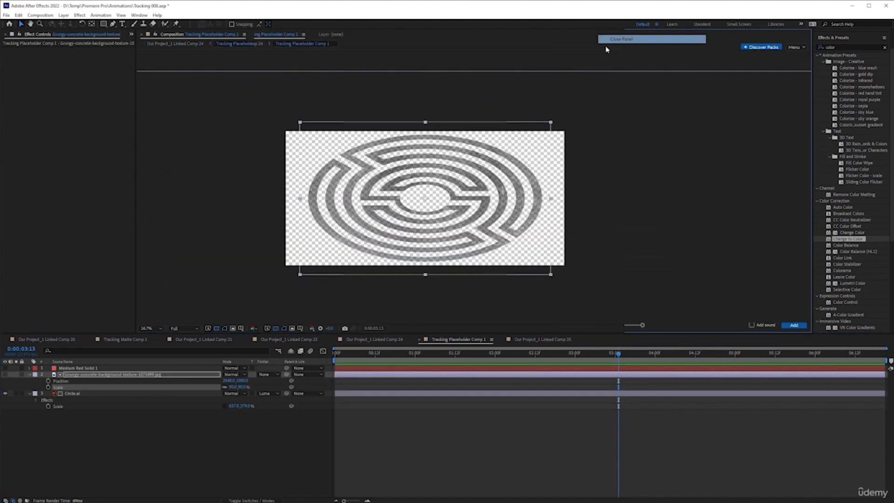
click(390, 339)
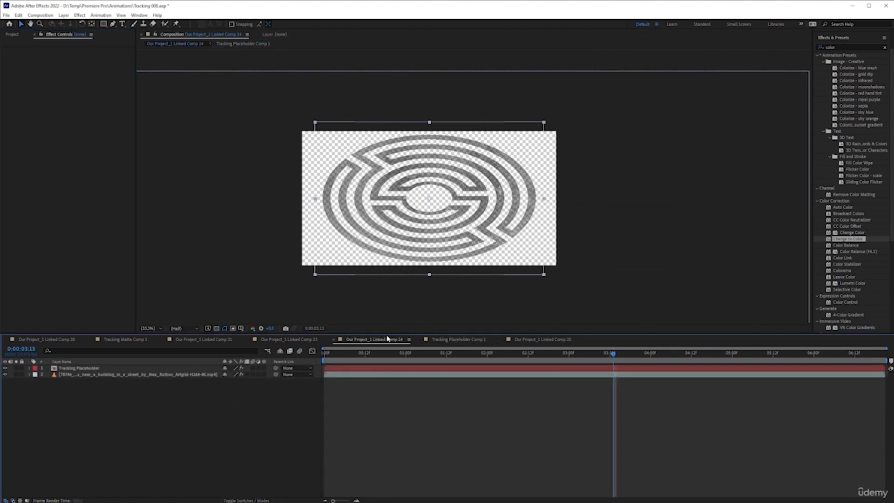
click(462, 341)
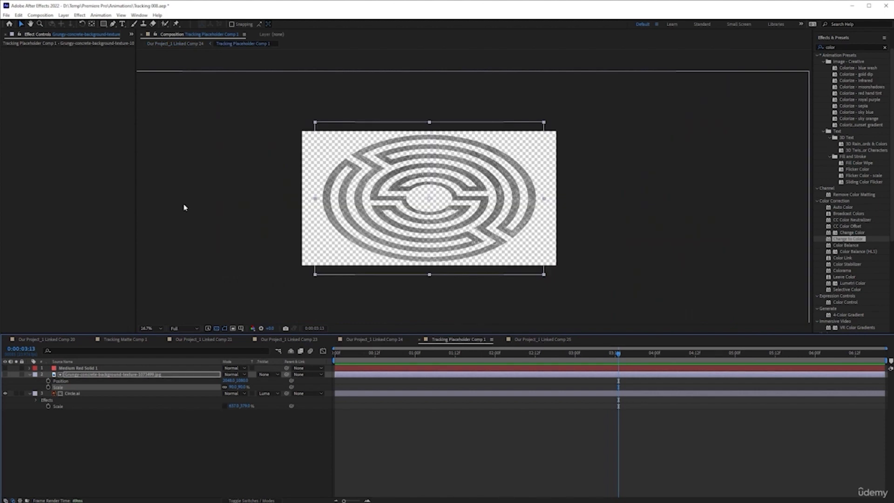
Step: Add Our Project_1 Linked Comp 25 from the project items, with the helicopter and countdown clips, on top of the layers in Tracking Placeholder Comp 1
click(131, 34)
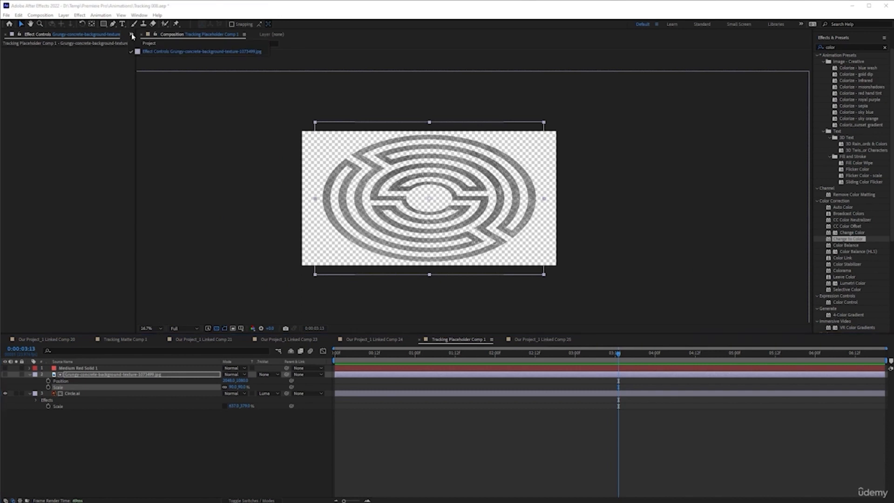
click(139, 45)
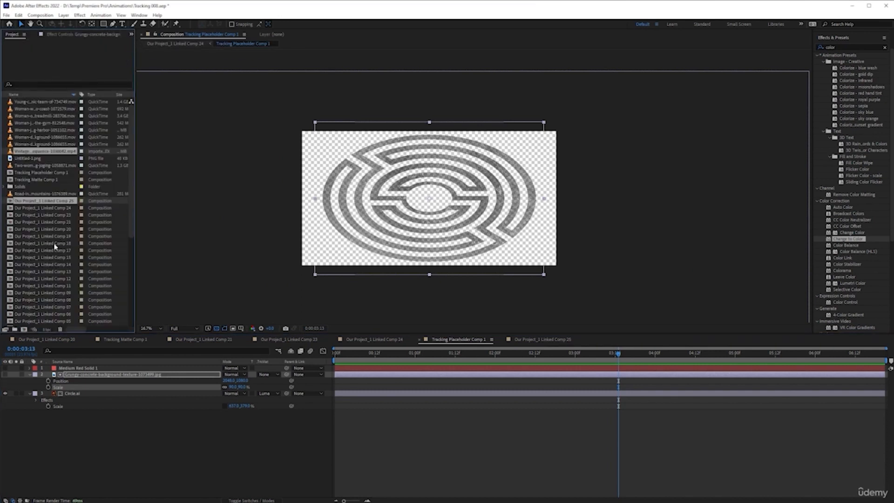
scroll(55, 246, down, 3)
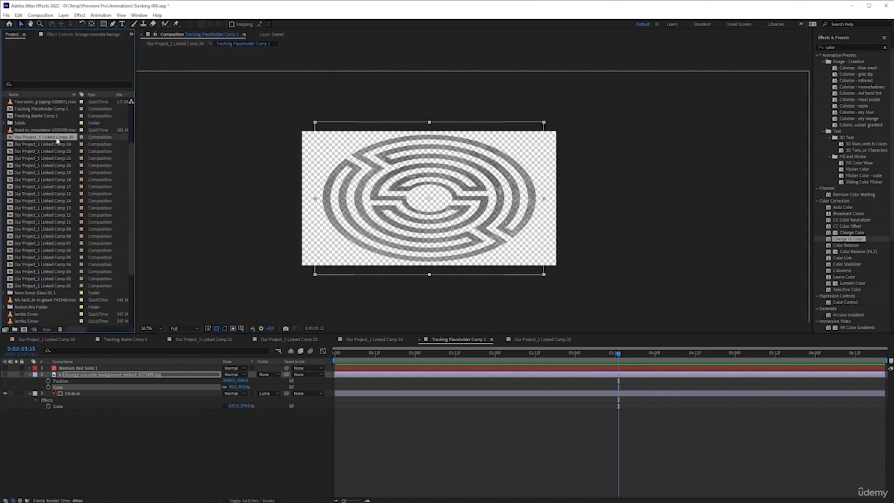
drag(46, 140, 98, 375)
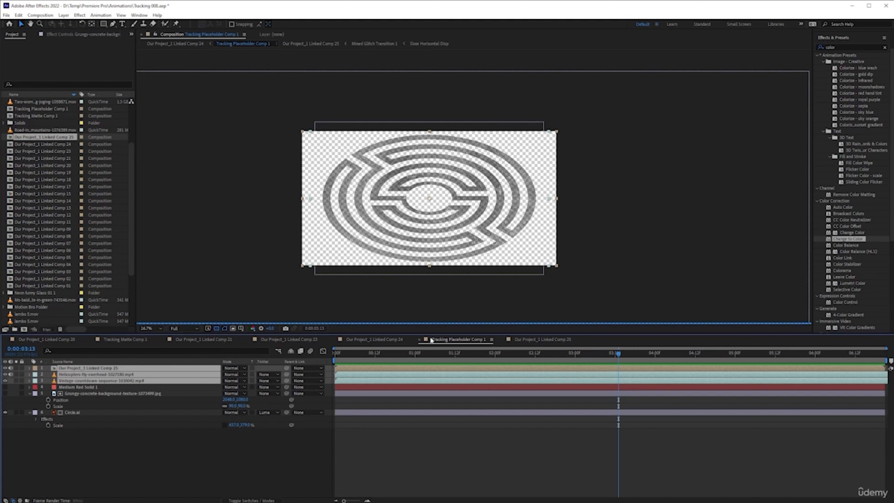
Step: Set the current time to 0:00:02:13 and hide the Circle.ai layer in Tracking Placeholder Comp 1
click(539, 357)
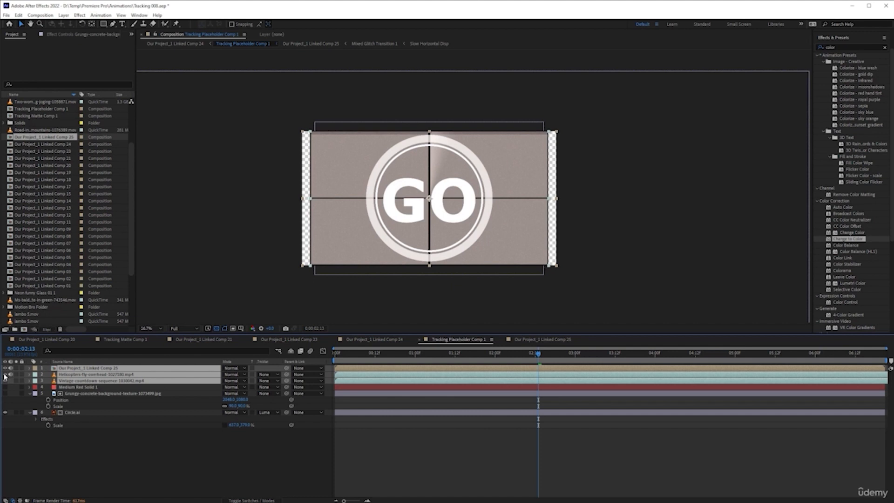
click(75, 463)
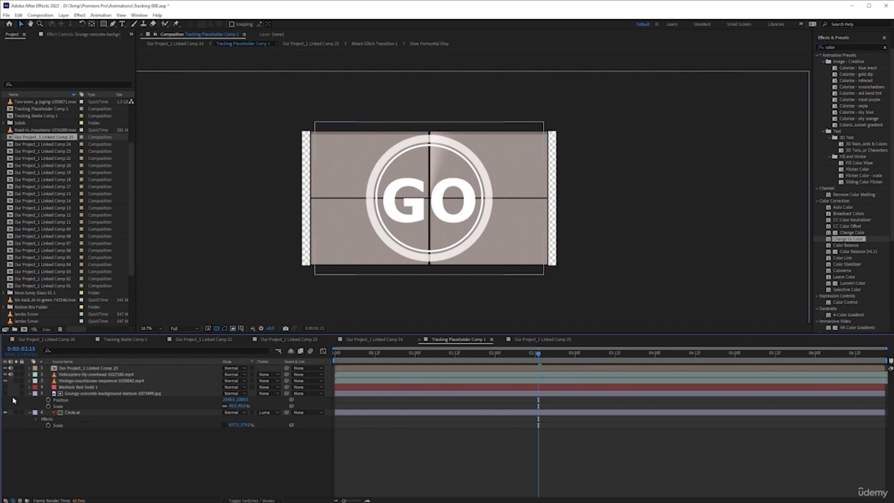
click(5, 413)
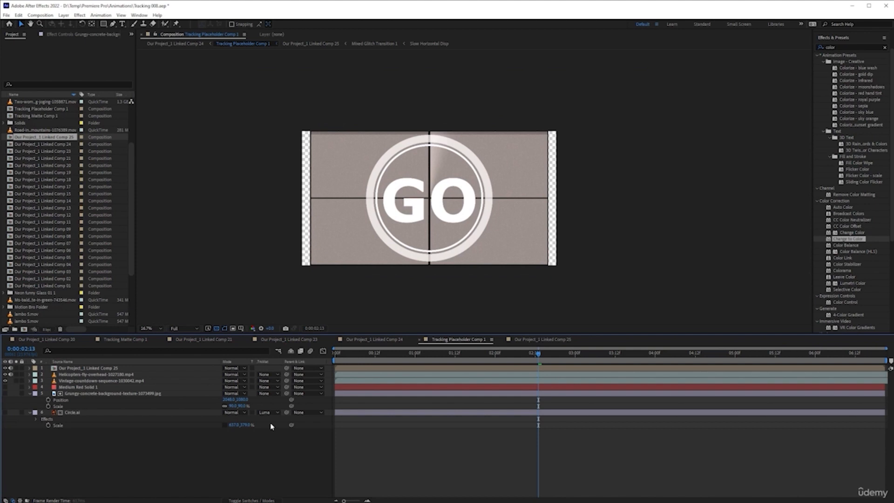
Step: Preview the countdown on the building wall in Our Project_1 Linked Comp 24 from the start and save the project
click(391, 343)
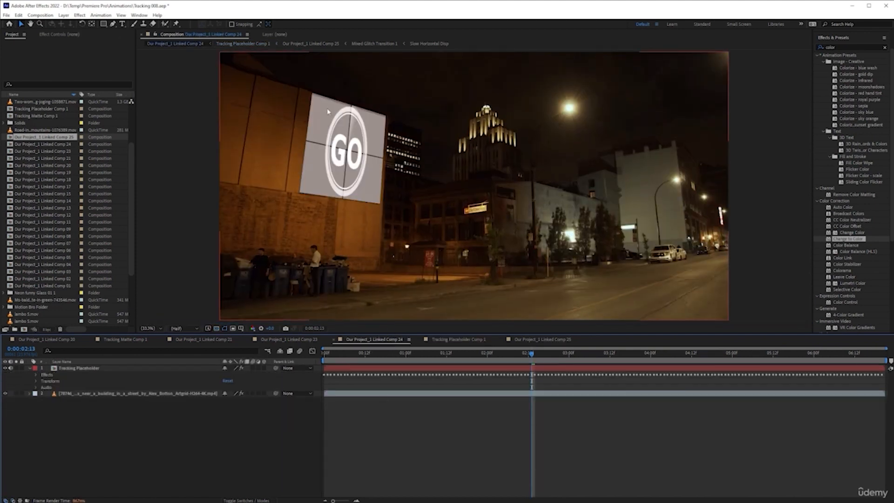
drag(533, 356, 298, 383)
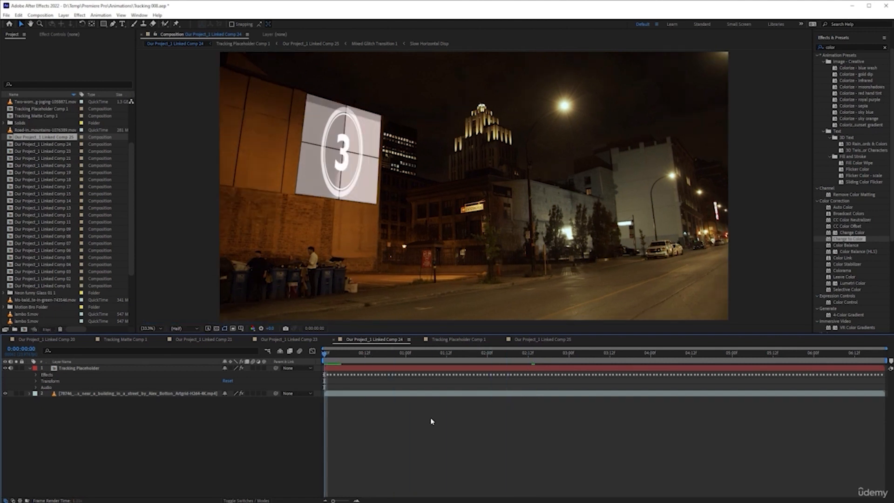
key(space)
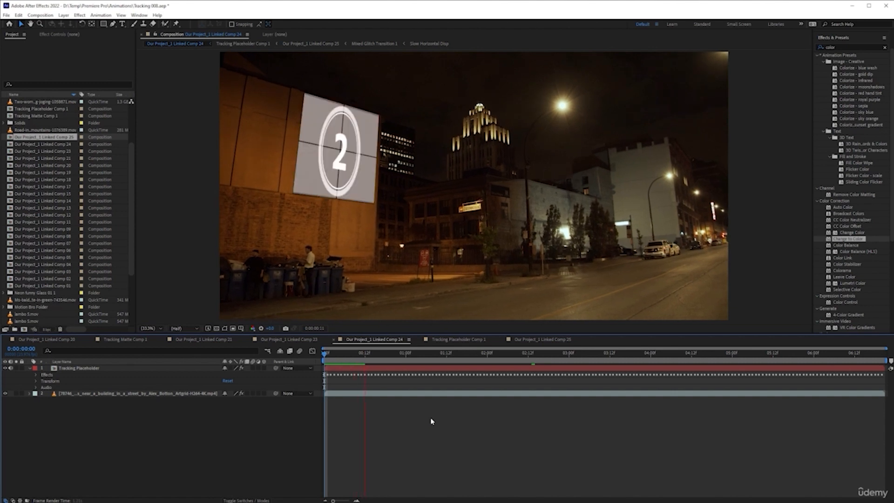
key(space)
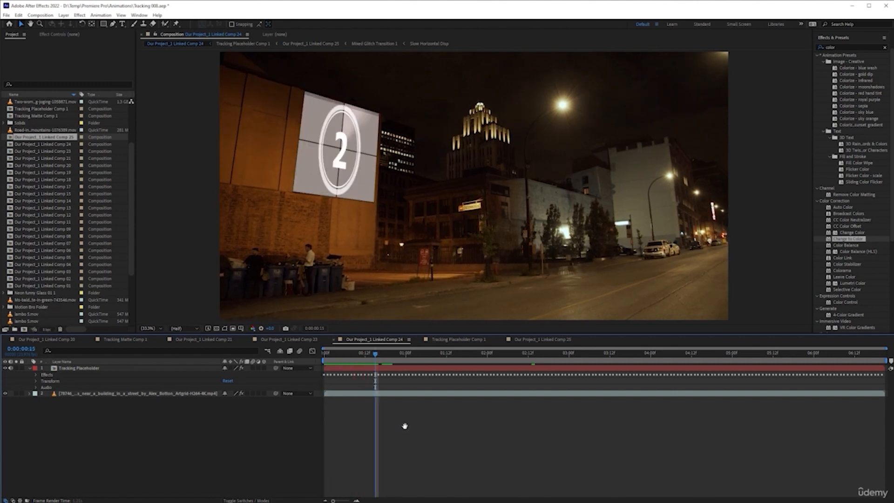
key(ctrl+s)
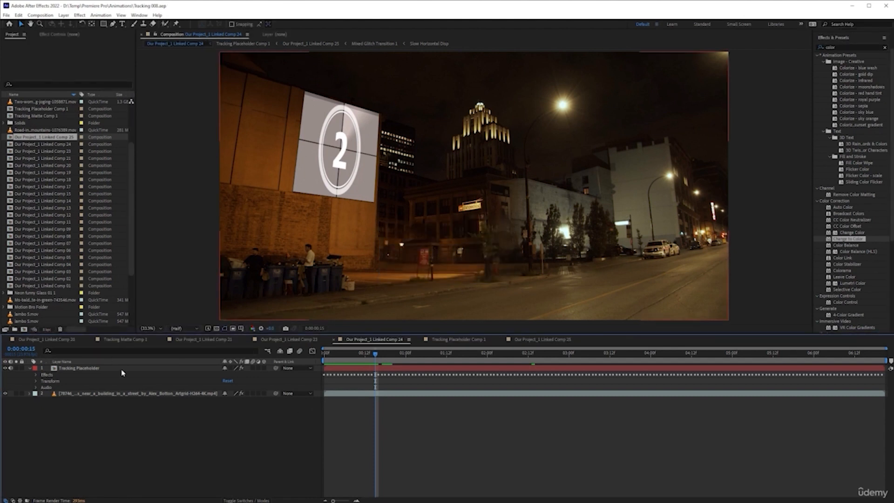
Step: Pre-compose Linked Comp 25 and the helicopter and countdown layers in Tracking Placeholder Comp 1 as Pre-comp 1, moving all attributes into the new composition
click(475, 340)
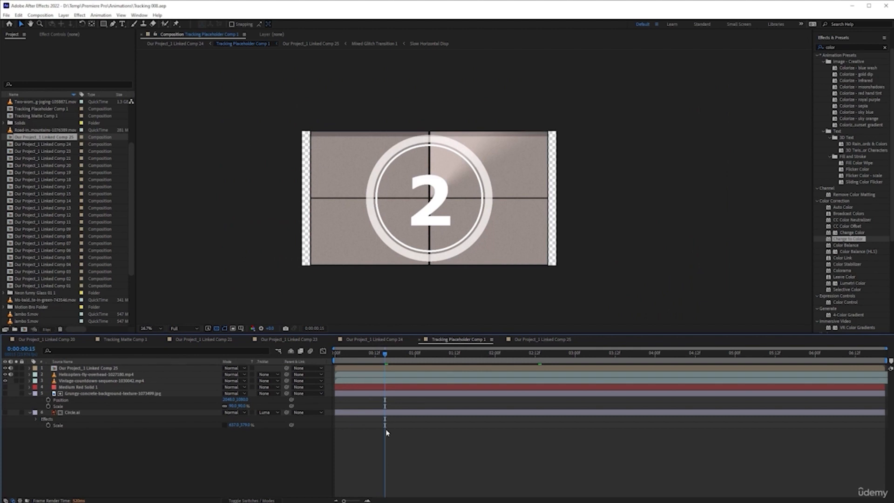
click(5, 368)
click(5, 375)
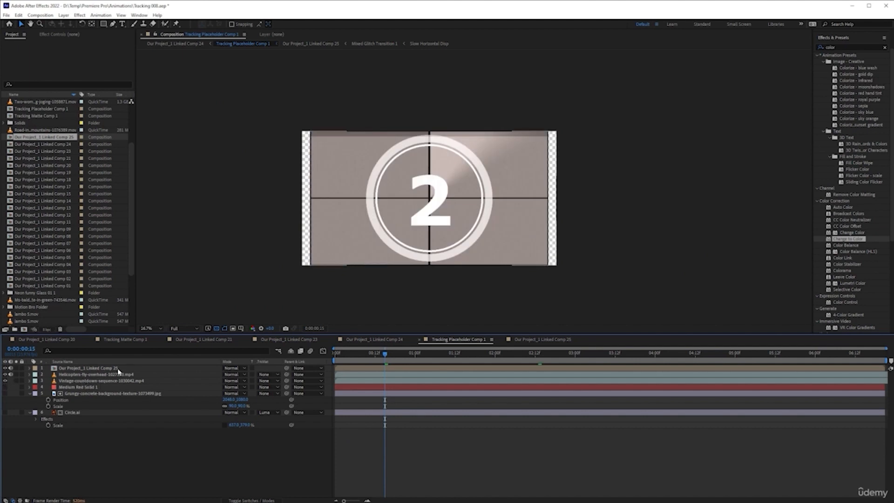
click(89, 368)
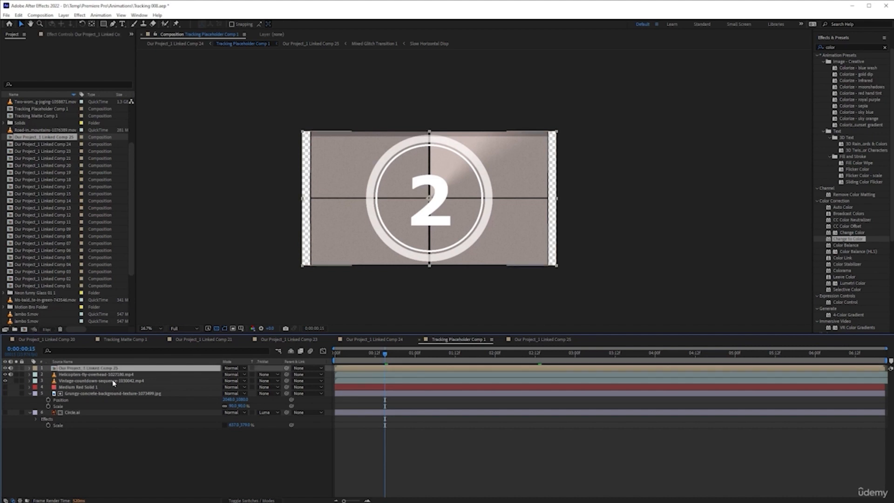
shift+click(113, 381)
right_click(102, 378)
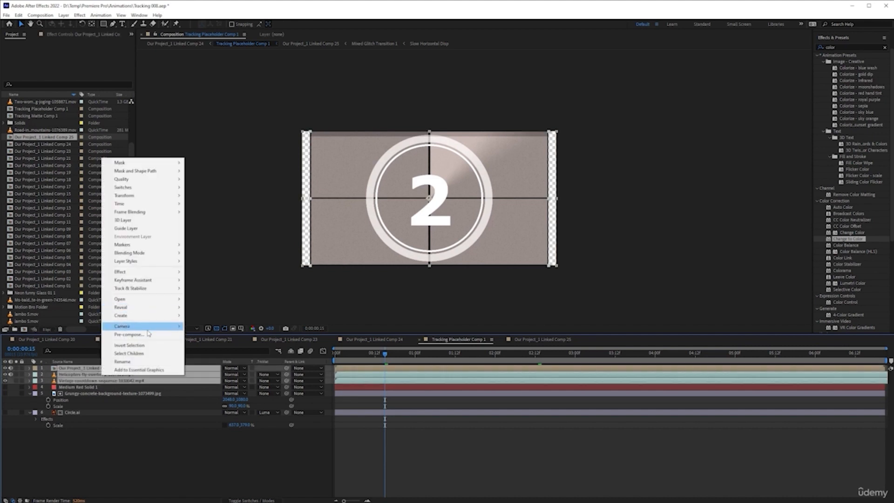
click(124, 332)
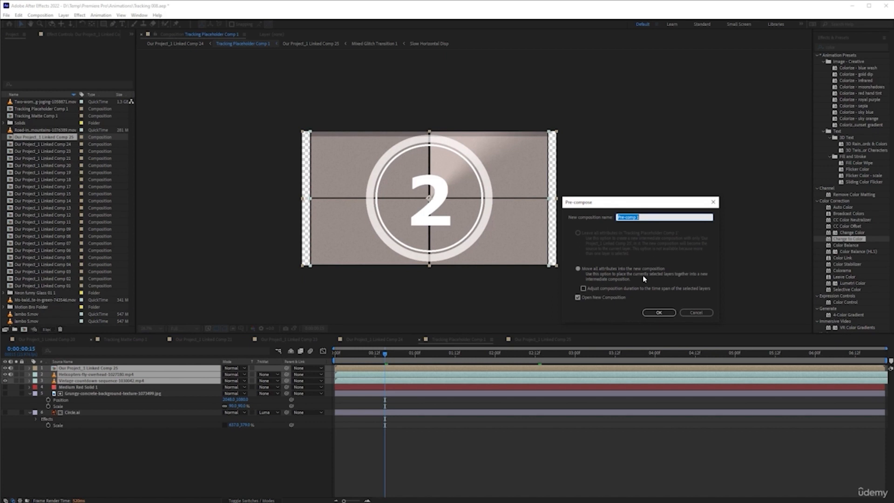
click(655, 312)
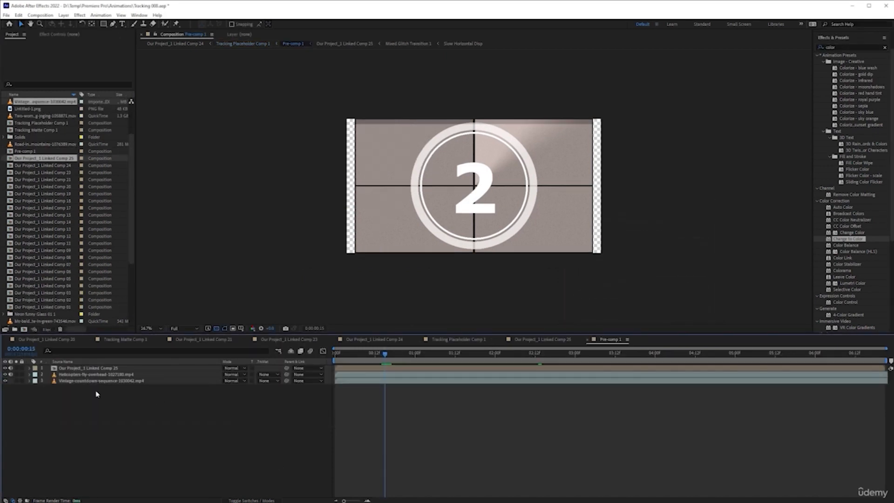
Step: Return to Tracking Placeholder Comp 1 and move the grungy concrete texture layer above Pre-comp 1
click(544, 340)
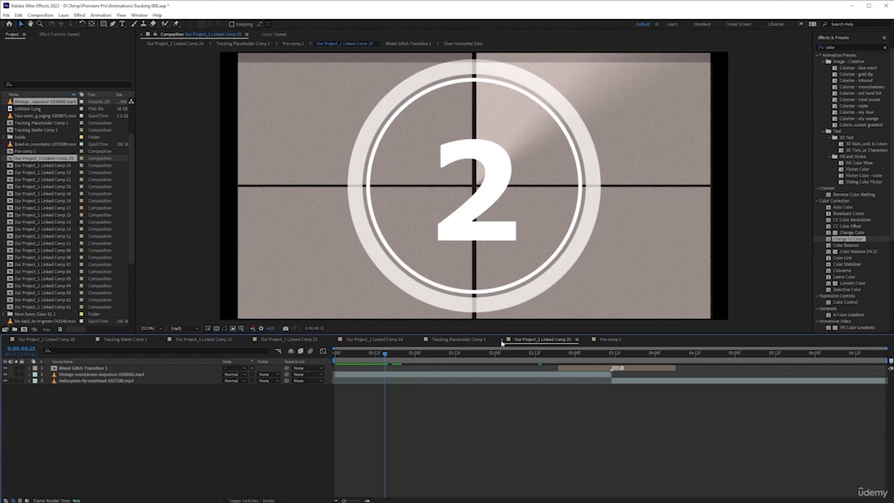
click(471, 341)
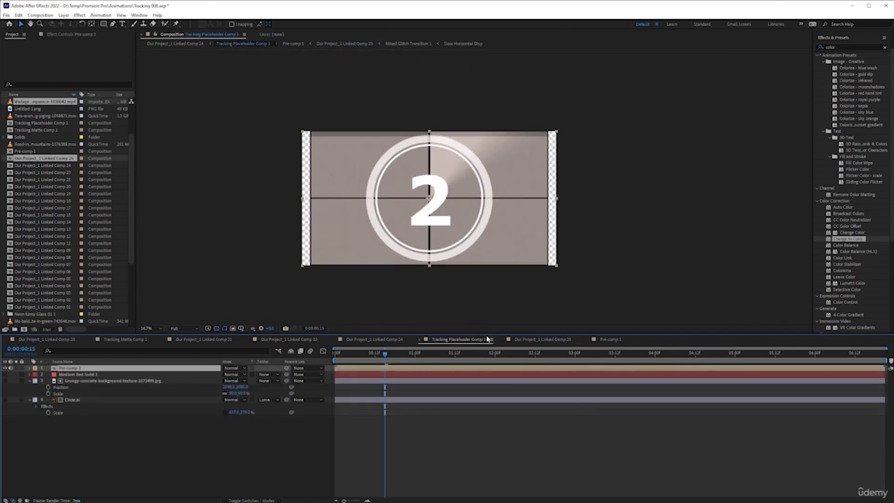
click(93, 382)
drag(88, 382, 91, 368)
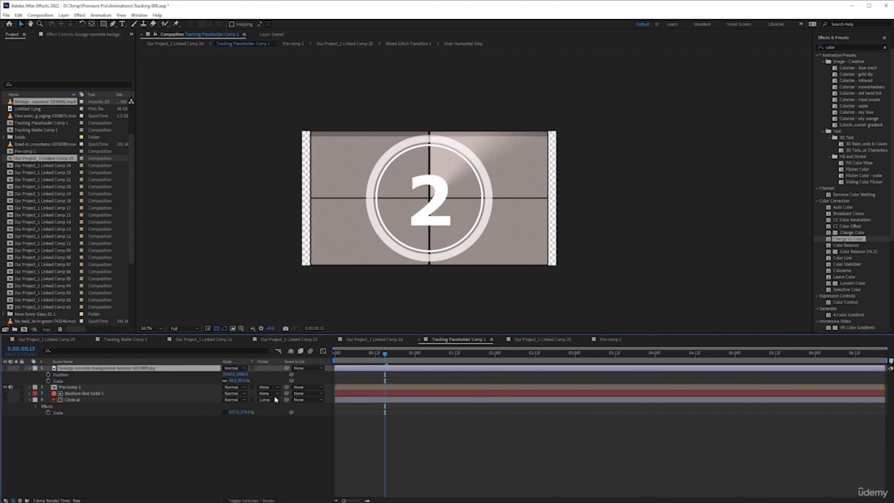
Step: Show the concrete texture, scale it uniformly to 107% to cover the whole frame, and hide it again
click(4, 368)
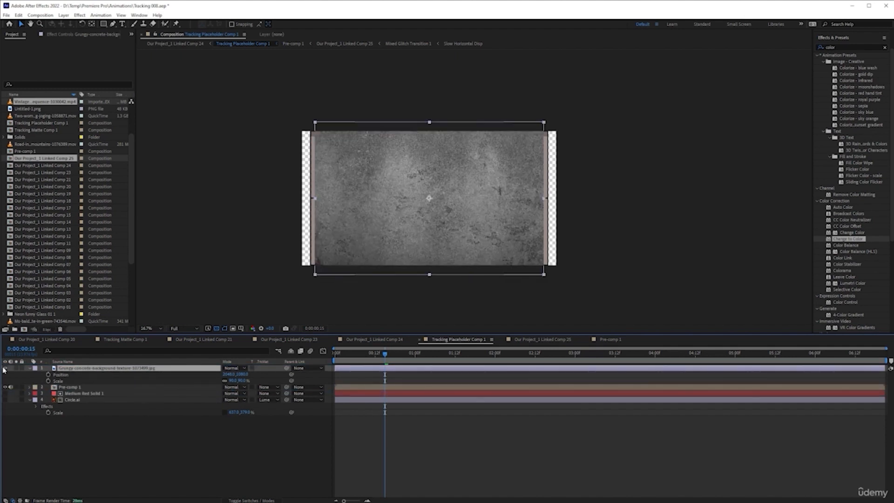
drag(228, 381, 238, 381)
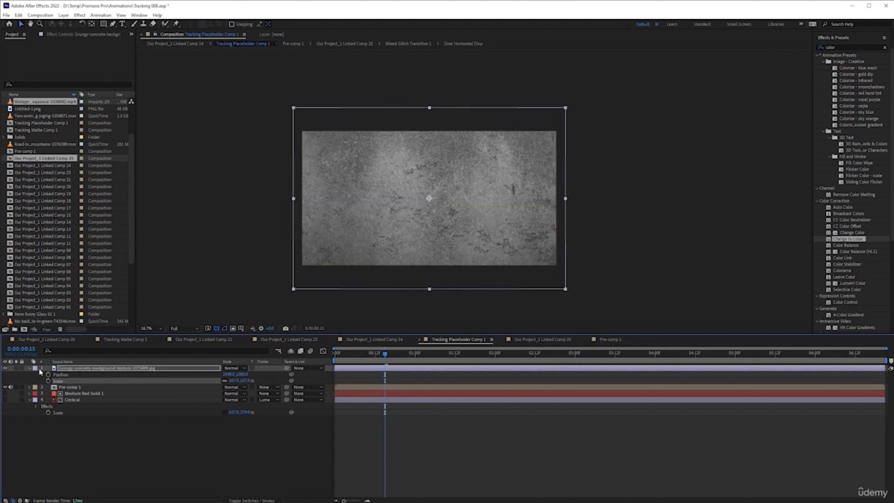
click(6, 369)
Step: Stretch Pre-comp 1 horizontally to 107%, keeping its vertical scale at 100%, to fill the frame's side gaps
click(70, 388)
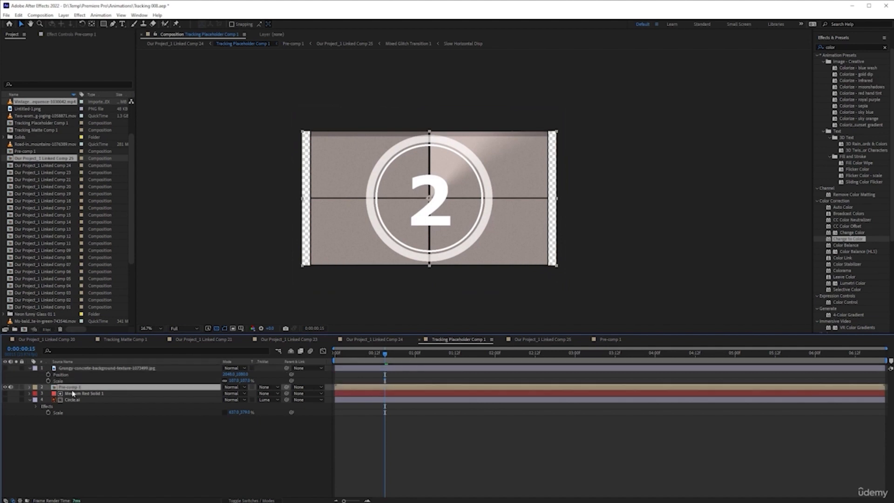
key(s)
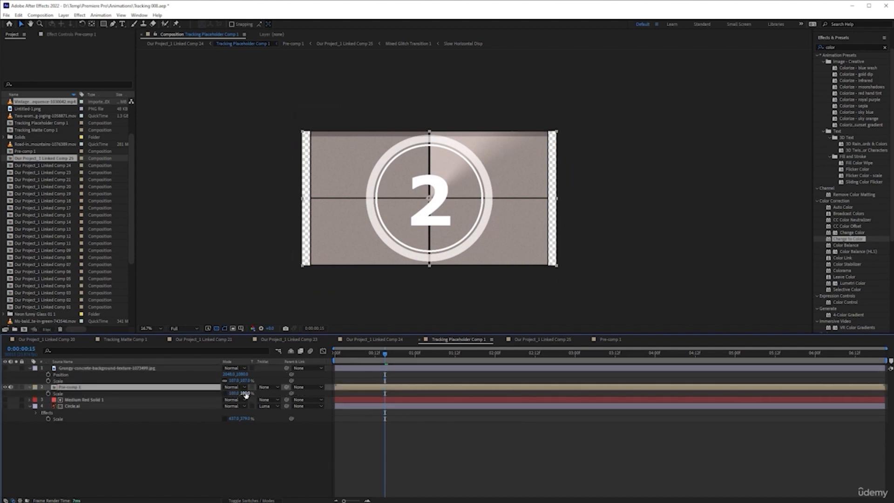
drag(234, 393, 297, 394)
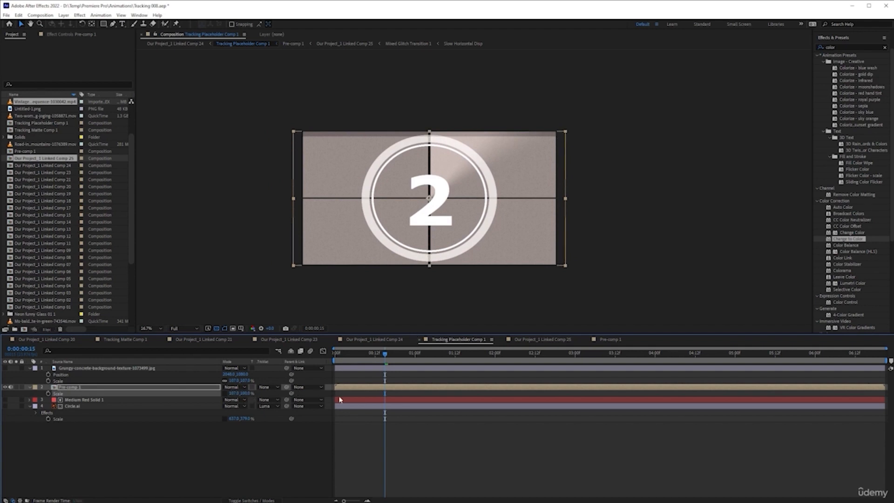
Step: Show the concrete texture and set it as the luma track matte for Pre-comp 1
click(5, 369)
click(248, 424)
key(space)
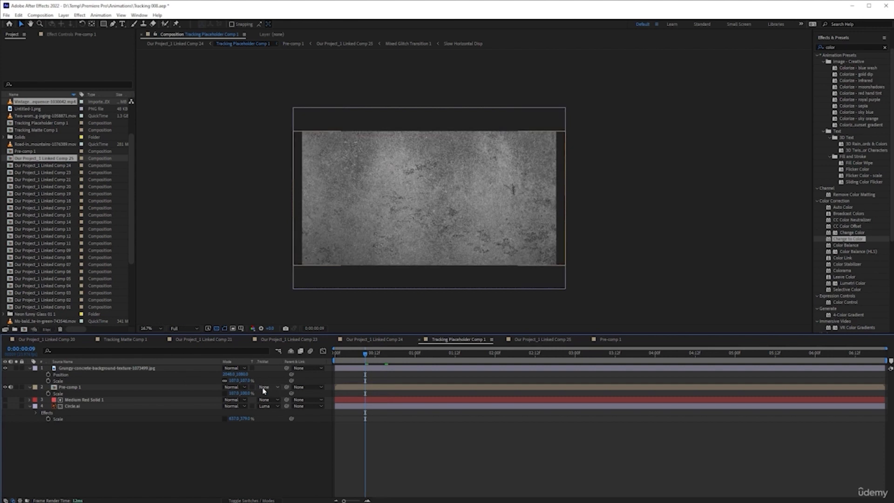
click(270, 388)
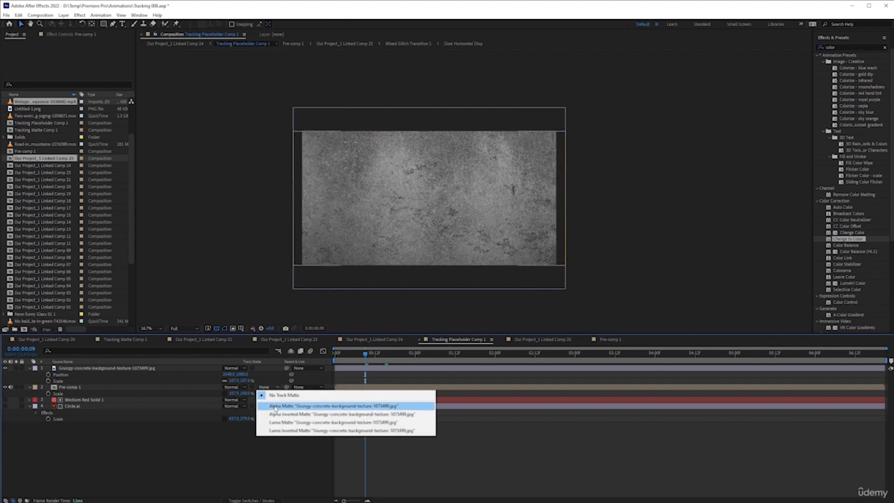
click(303, 423)
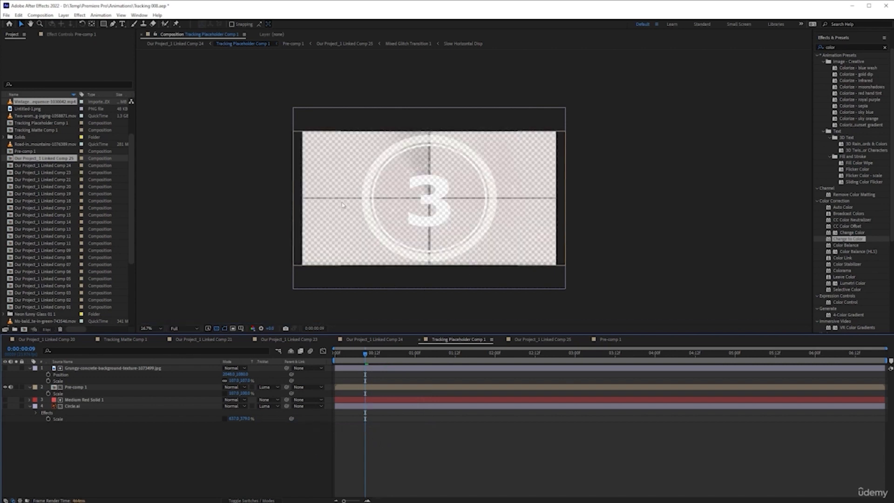
Step: Save the project and check the concrete-textured countdown on the building wall at several early frames of Our Project_1 Linked Comp 24
key(ctrl+s)
click(387, 340)
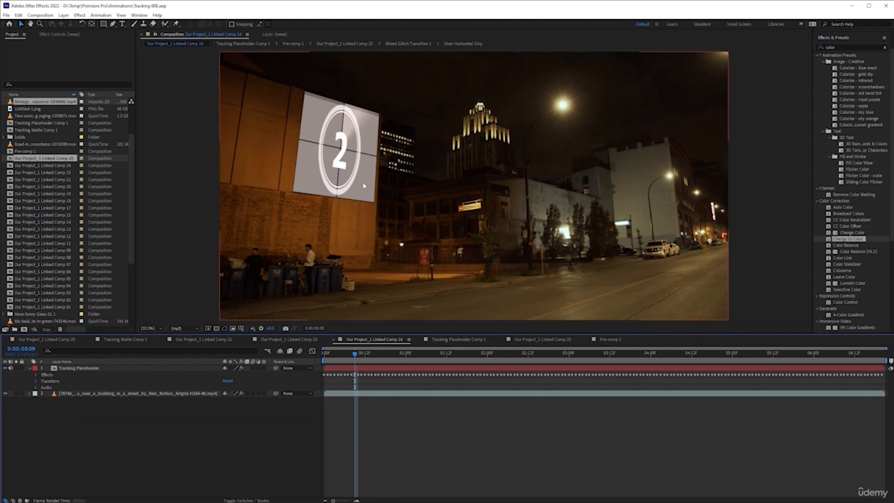
click(345, 354)
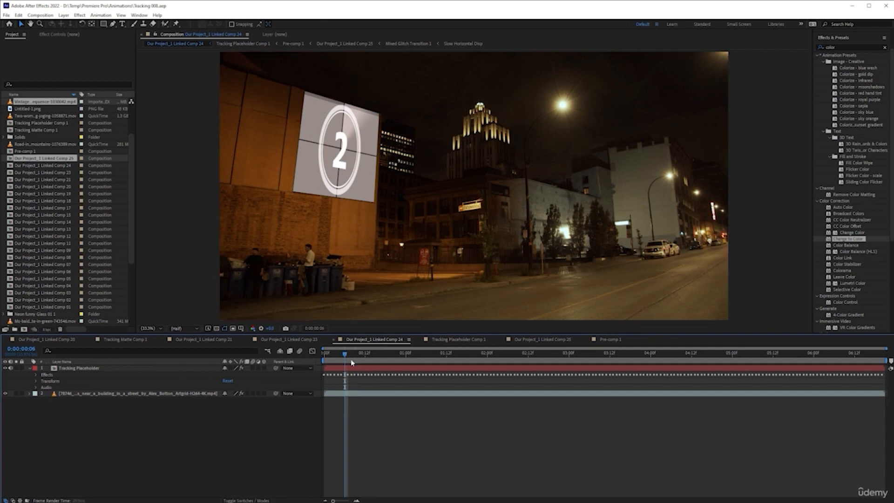
click(358, 354)
click(378, 353)
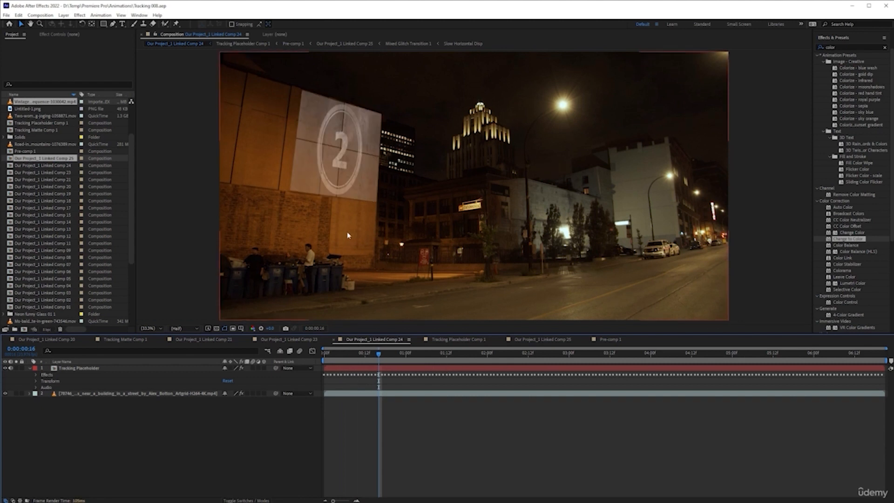
Step: Switch to Premiere Pro, mark the first clip's range in the Tracking Composite sequence, and render its preview from the sequence start
key(alt+Tab)
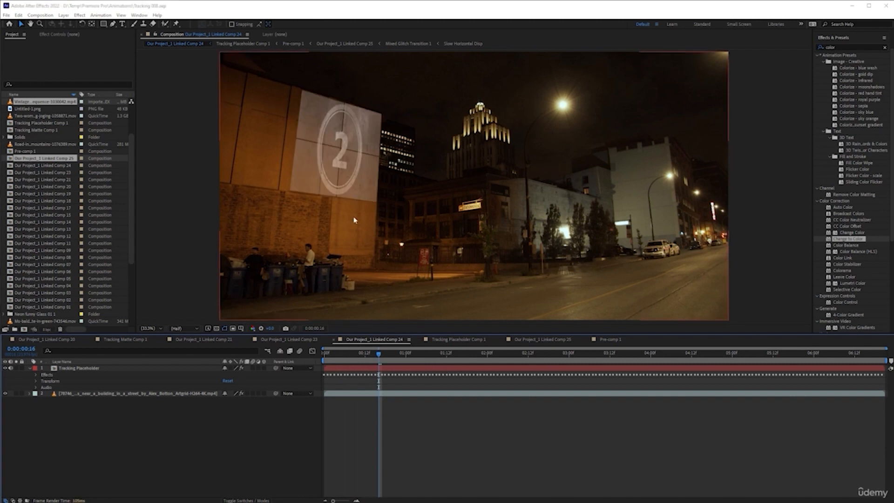
scroll(405, 384, down, 1)
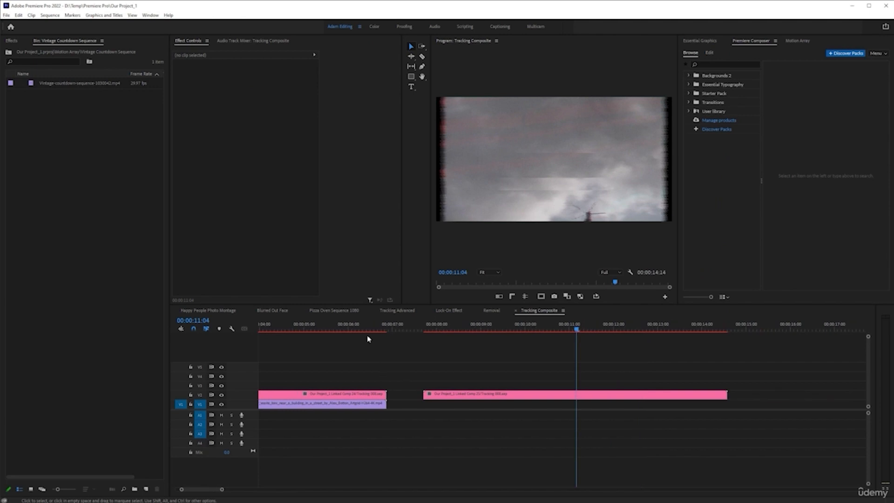
click(388, 330)
key(x)
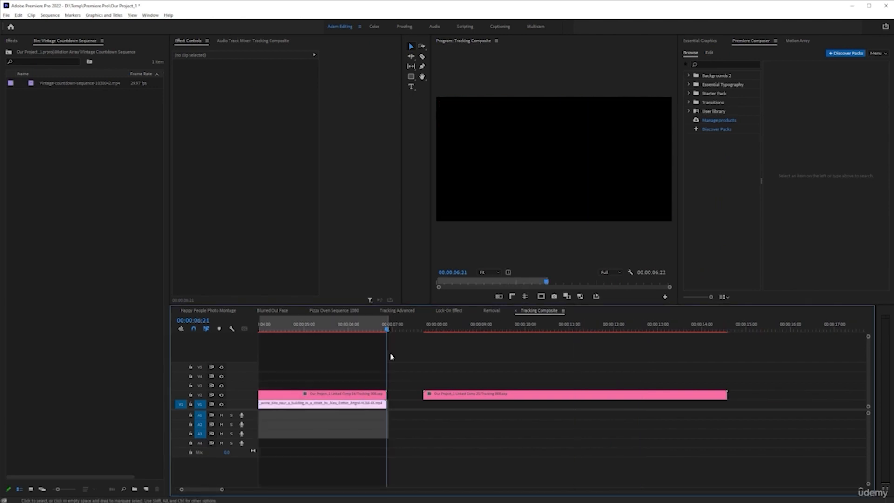
key(Home)
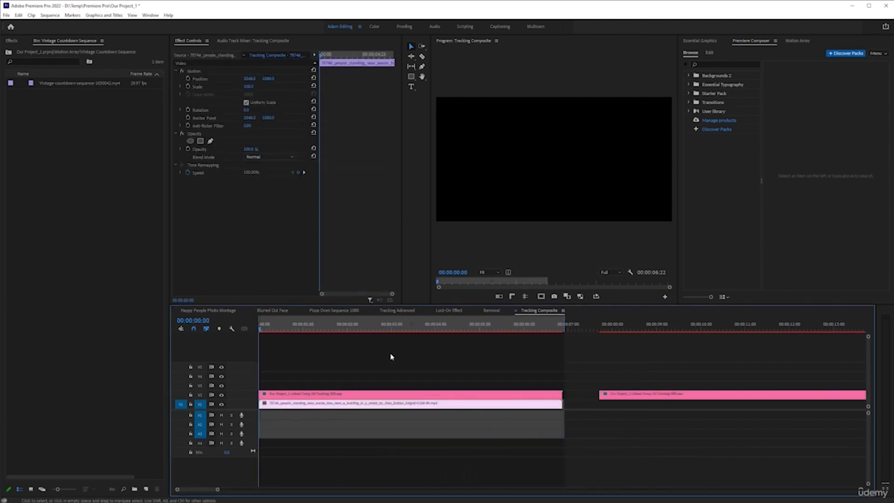
key(Return)
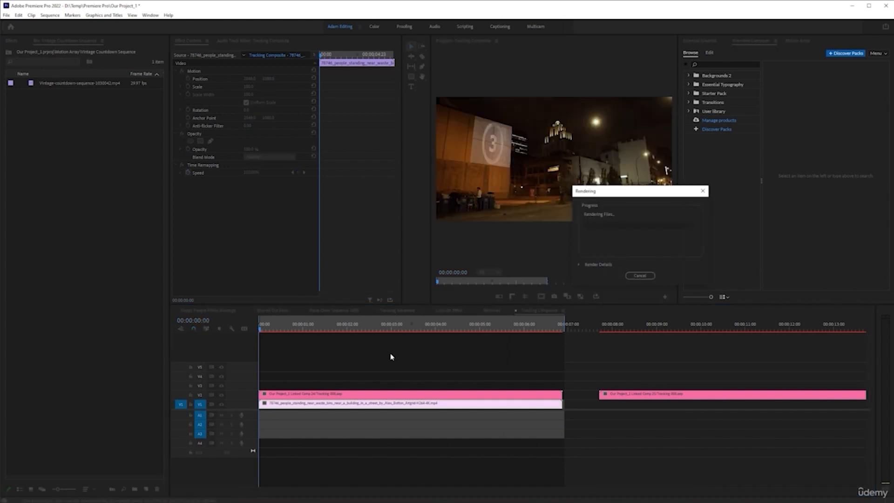
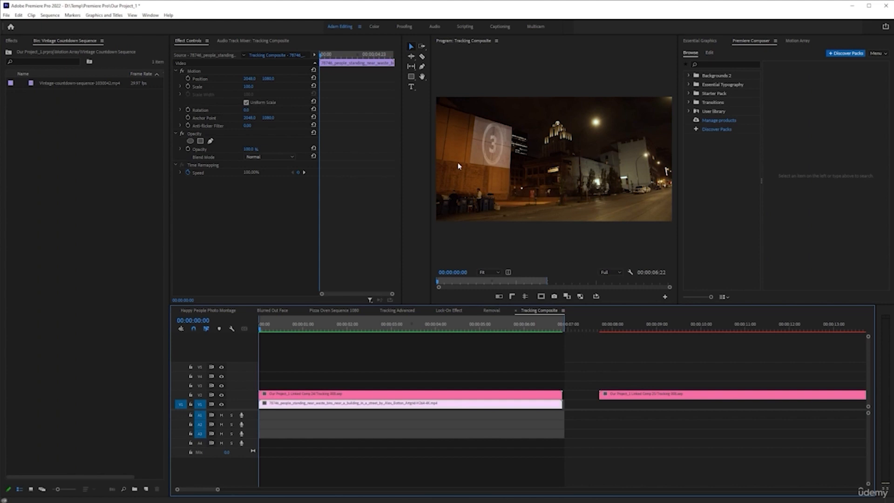
Step: Enlarge the program monitor and play back the Tracking Composite sequence, returning to its start
drag(426, 159, 341, 162)
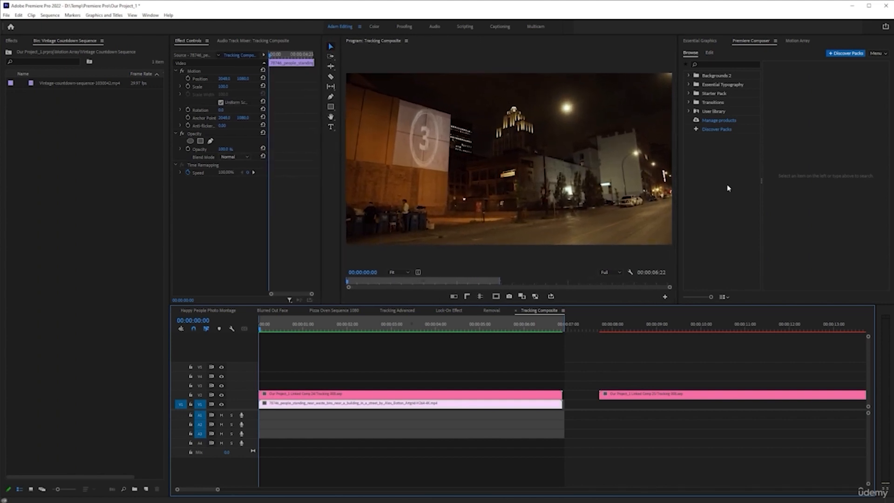
key(space)
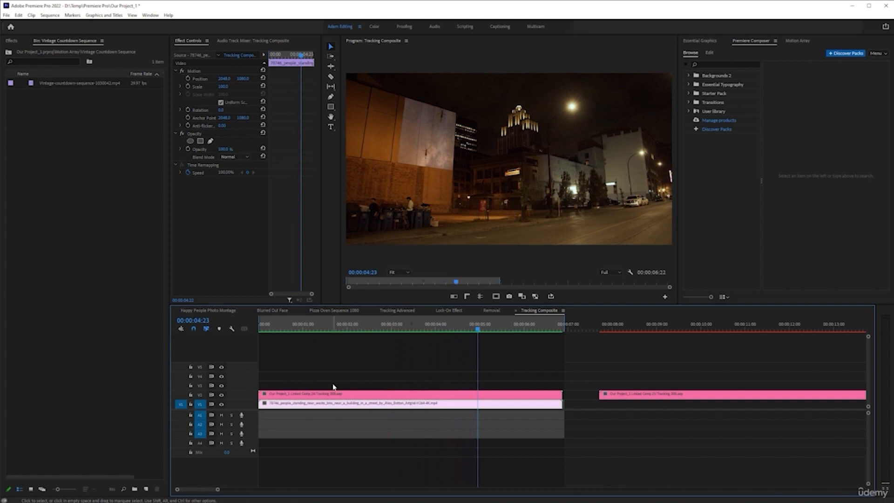
key(space)
drag(398, 322, 196, 328)
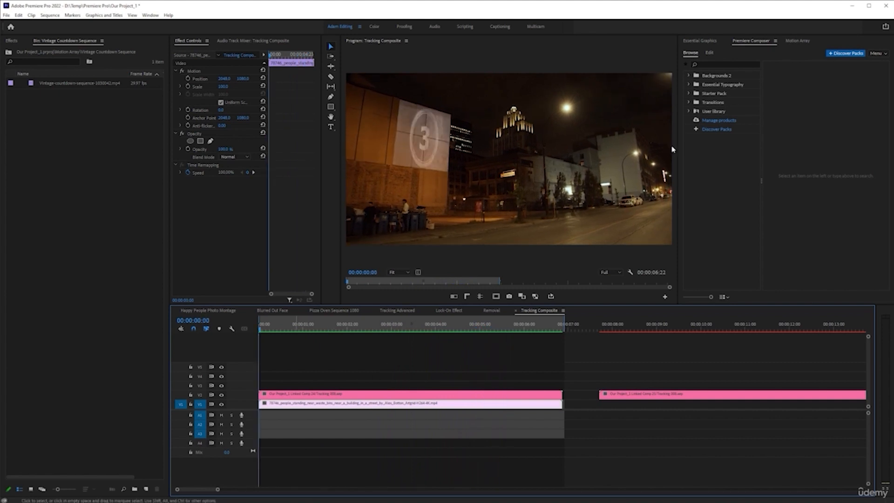
Step: Search Motion Array's Sound Effects category for "city"
click(801, 41)
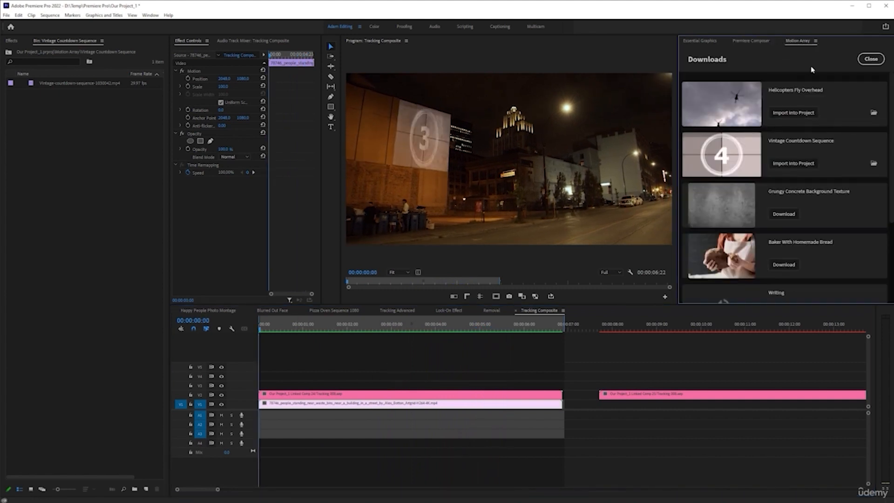
click(872, 58)
click(719, 59)
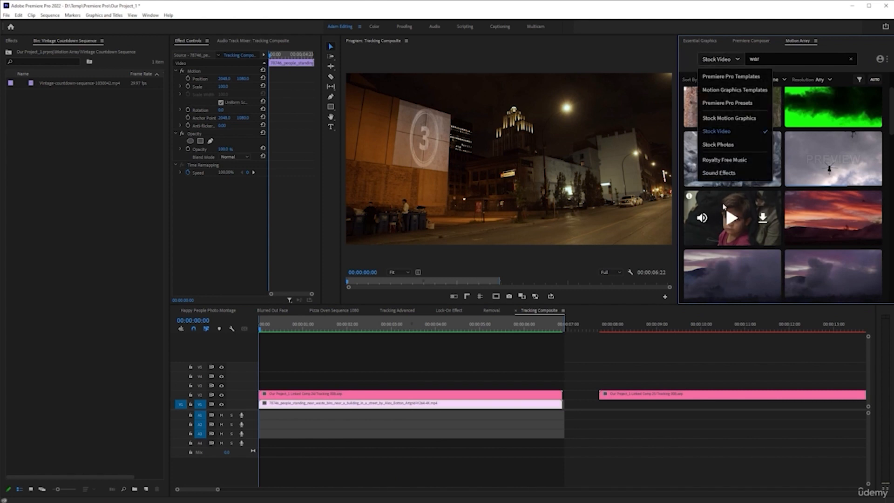
click(730, 174)
double_click(777, 62)
text(city)
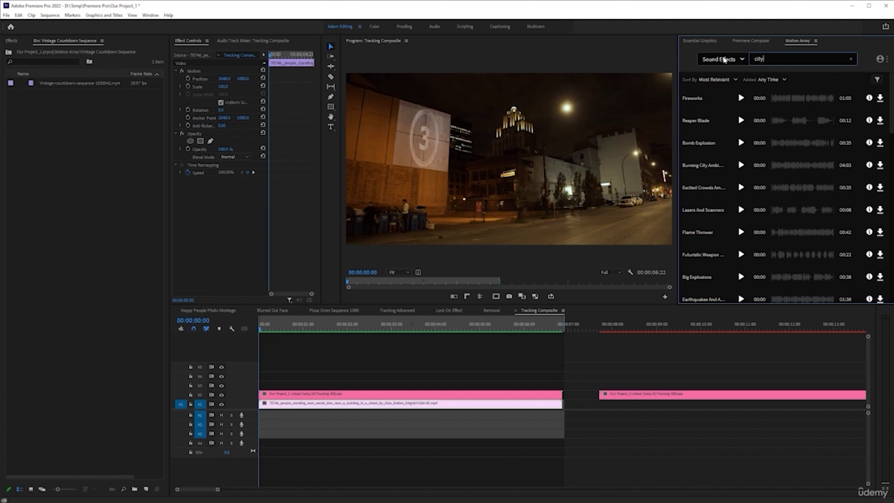
key(Return)
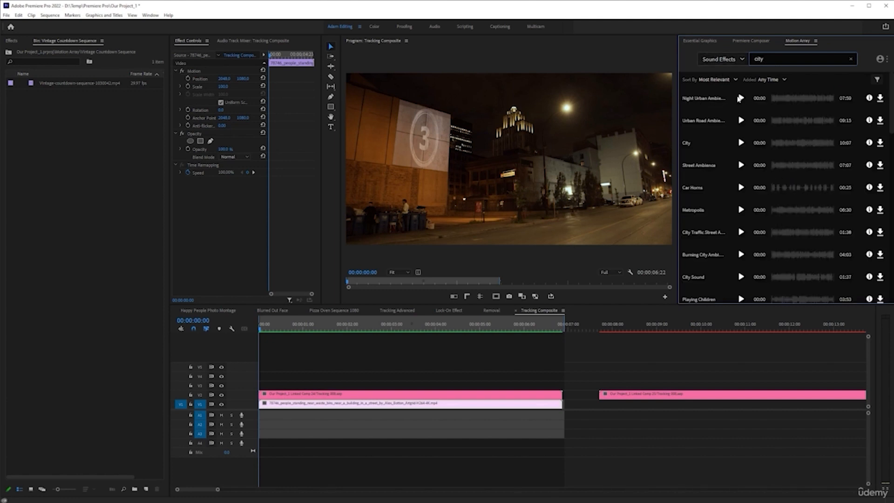
Step: Audition the Night Urban Ambience sound effect and download it into the project
click(741, 99)
click(741, 98)
click(880, 99)
Step: Search the sound effects for "air raid", audition Air Raid Alarm Siren and download it
click(786, 61)
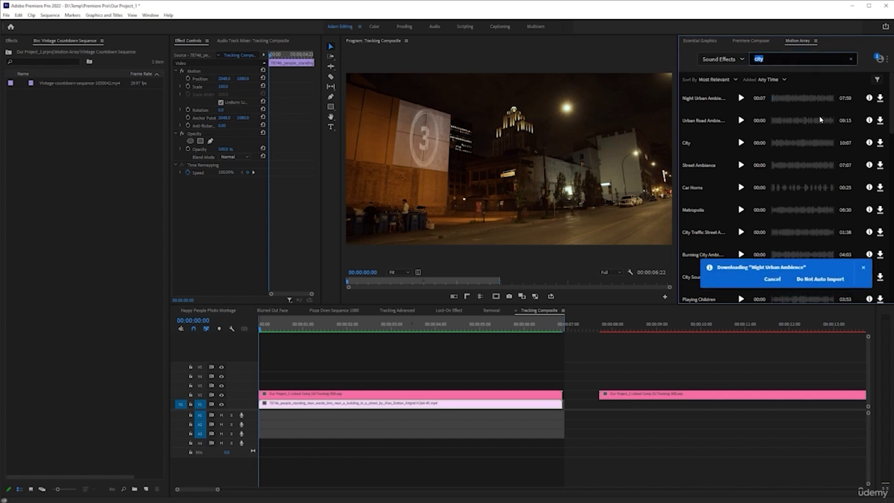
text(air raid)
key(Return)
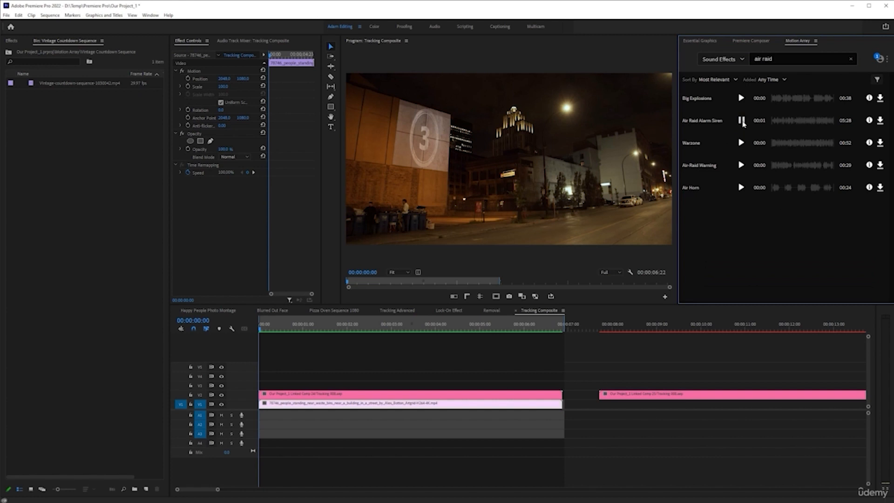
click(742, 121)
click(880, 121)
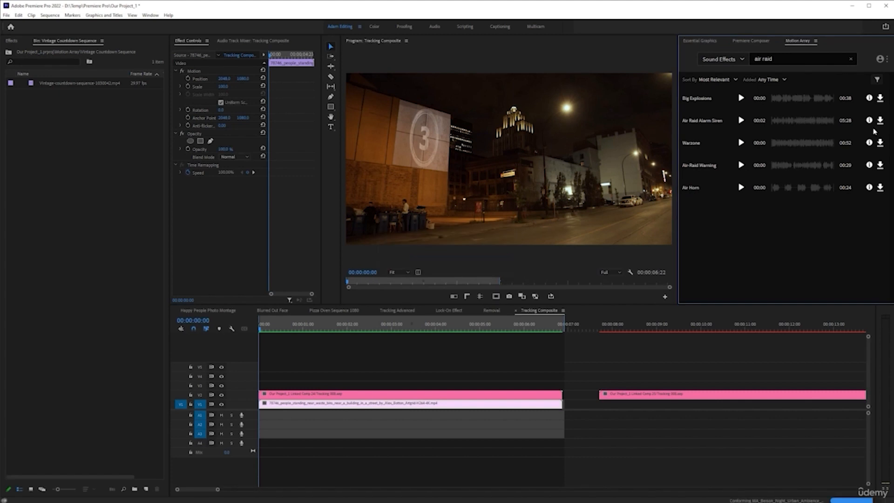
Step: Find and download the Helicopter Pack by searching sound effects for "helicopters", and show the My Downloads list
click(785, 59)
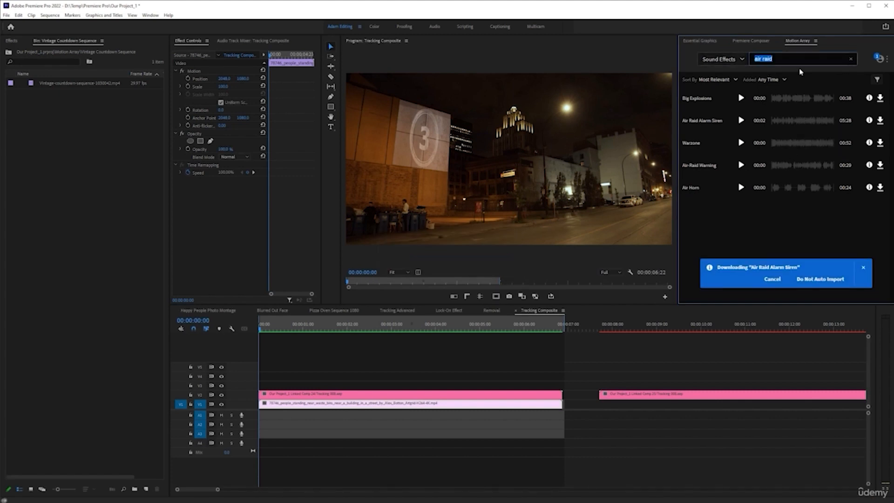
text(h)
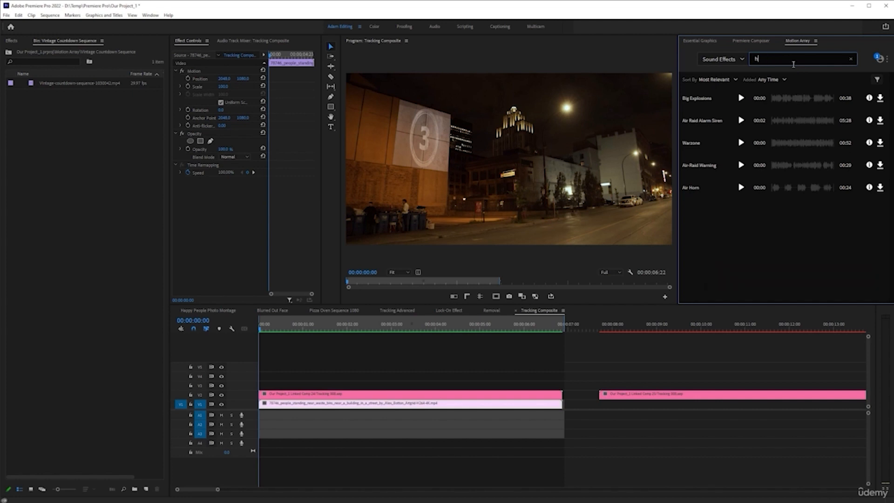
text(elicopters)
key(Return)
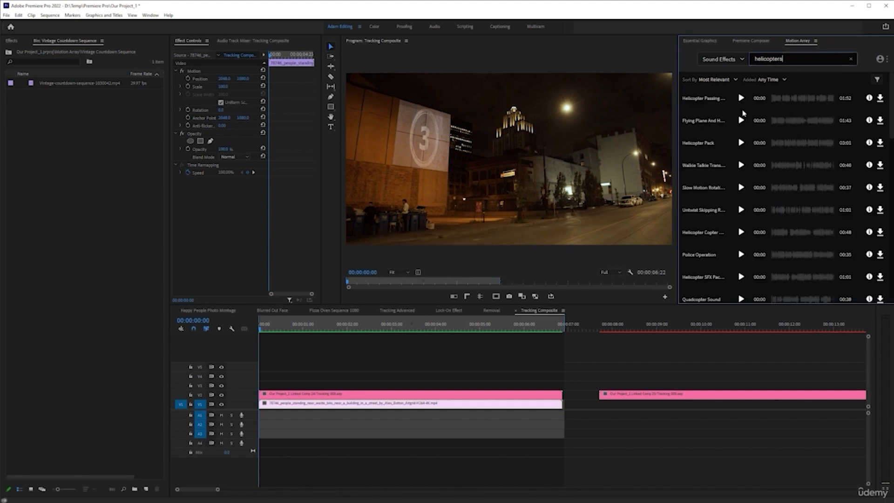
click(740, 144)
click(742, 144)
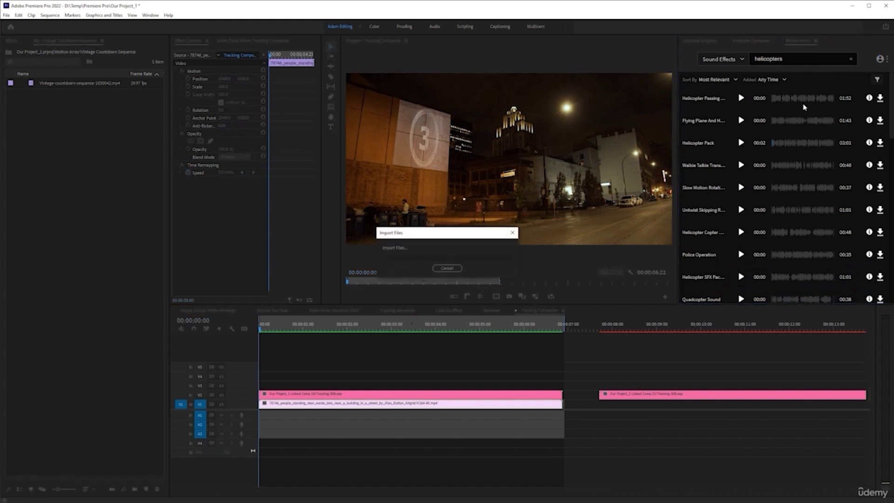
click(880, 59)
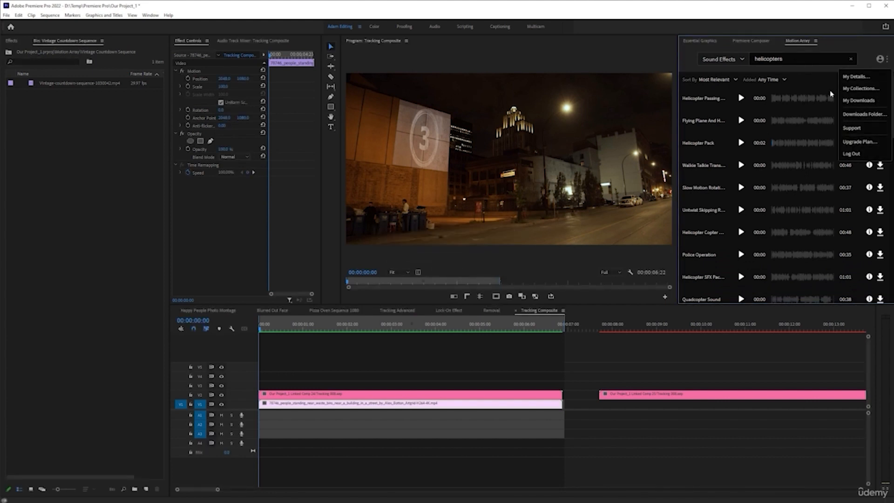
click(859, 101)
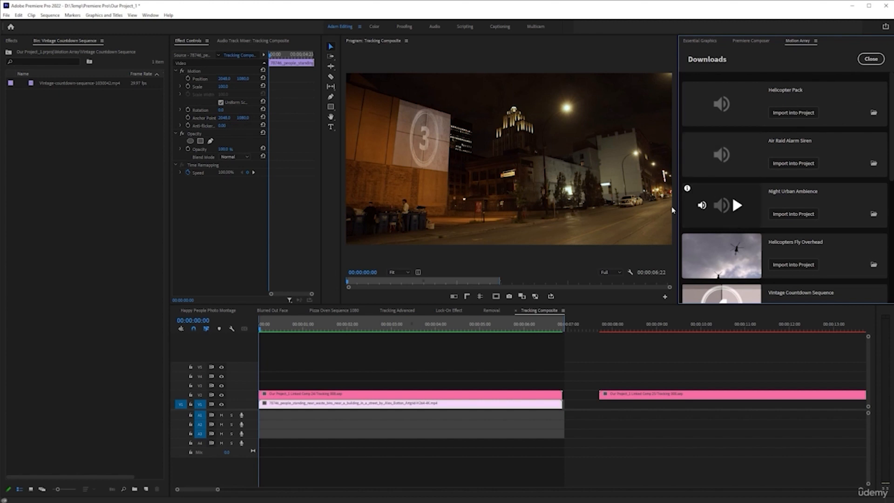
Step: Open the Helicopter Pack bin inside the Motion Array bin and audition Helicopter 1.wav
click(8, 51)
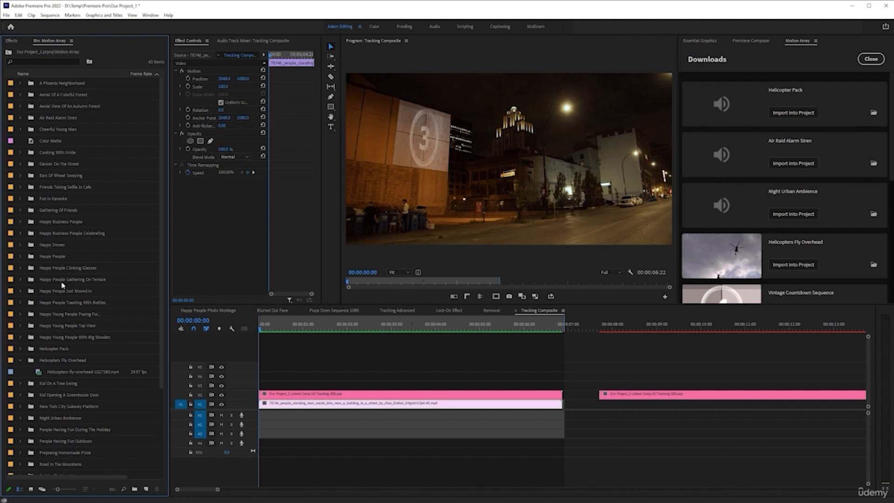
scroll(53, 321, down, 3)
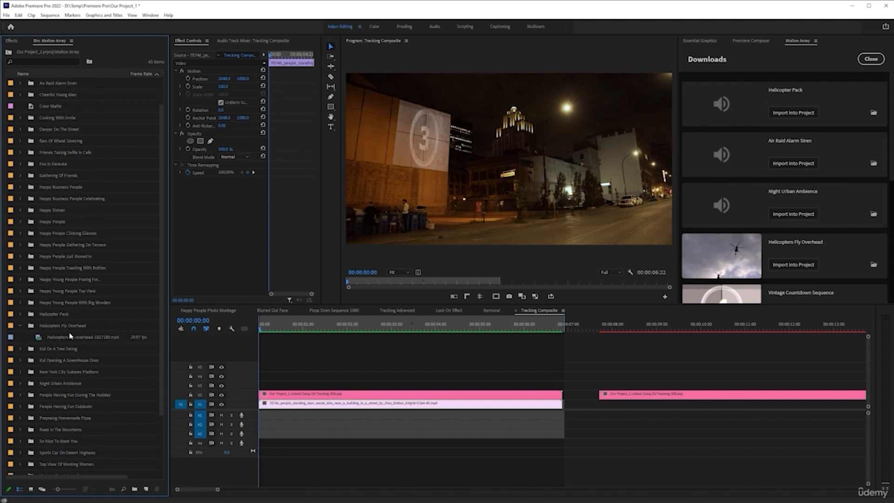
double_click(56, 315)
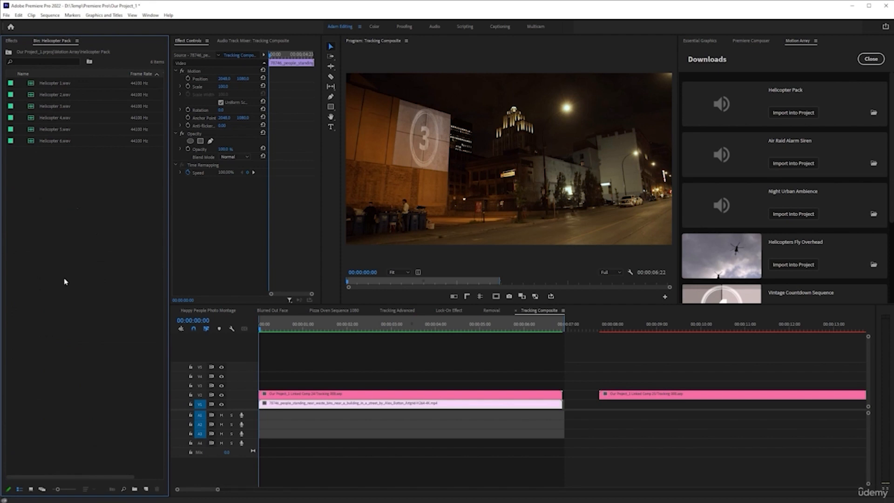
double_click(62, 83)
key(space)
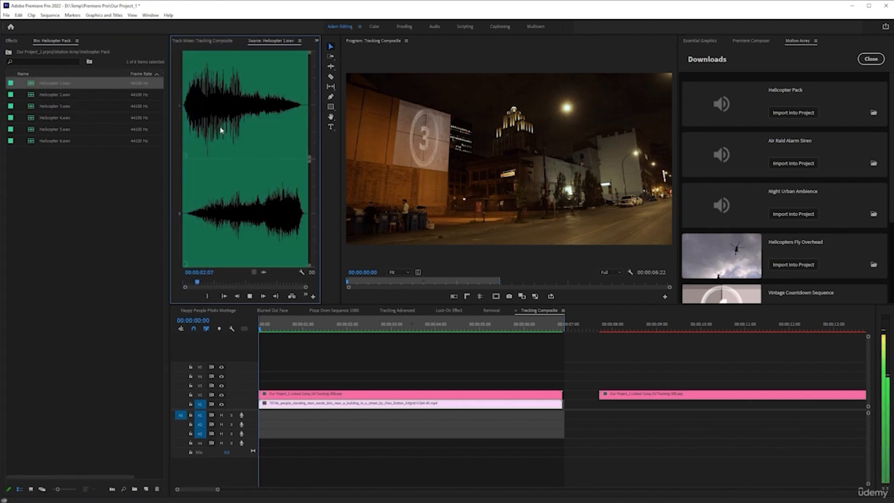
Step: Place Helicopter 1.wav on track A1 starting at 00:00:03:03 and play it against the video
click(431, 330)
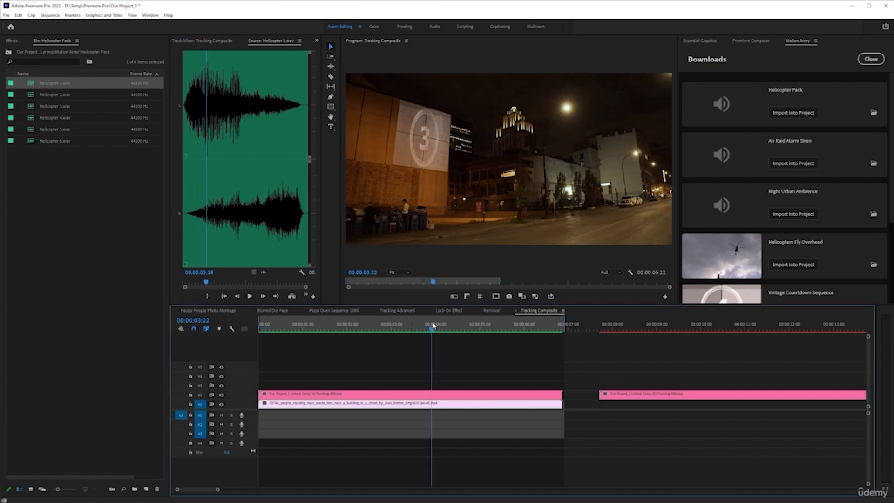
drag(432, 330, 396, 330)
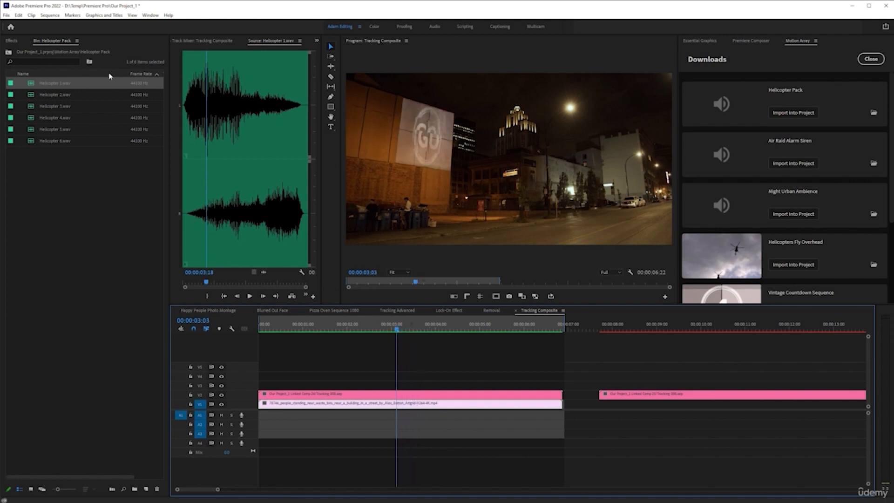
drag(65, 88, 470, 427)
key(space)
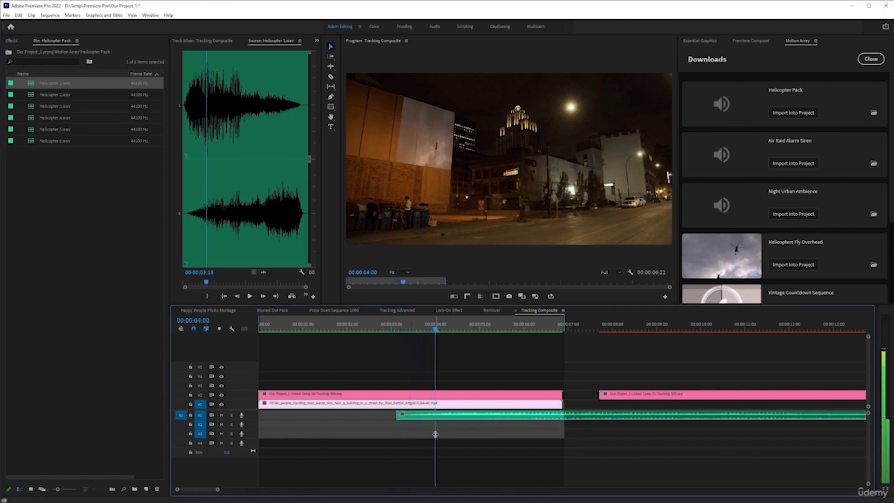
key(space)
Step: Duplicate the helicopter audio clip onto track A2, starting at about 4 seconds, and play both together
mouse_move(490, 419)
alt+mouse_down()
mouse_move(491, 436)
mouse_move(491, 427)
mouse_move(457, 428)
mouse_move(492, 427)
alt+mouse_up()
key(ctrl+z)
click(393, 328)
key(space)
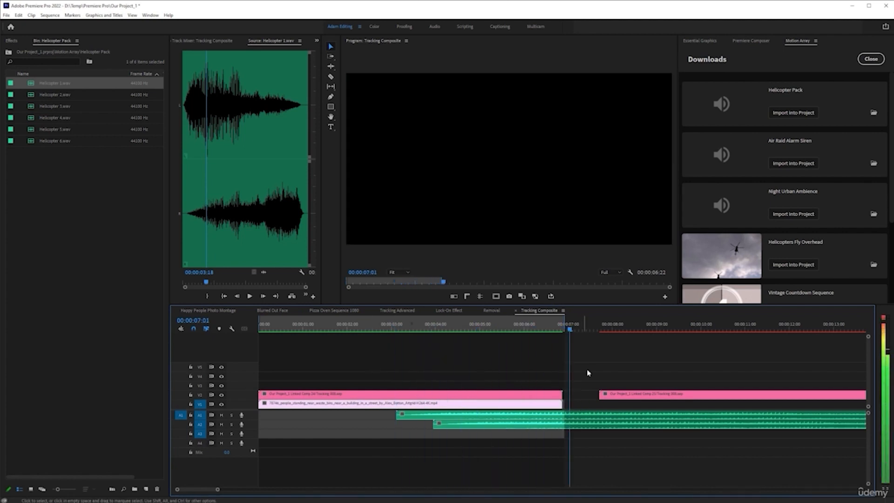
Step: Cut both helicopter audio clips at the video's end at 00:00:06:21 and delete the excess parts
key(Up)
drag(584, 394, 599, 455)
key(ctrl+k)
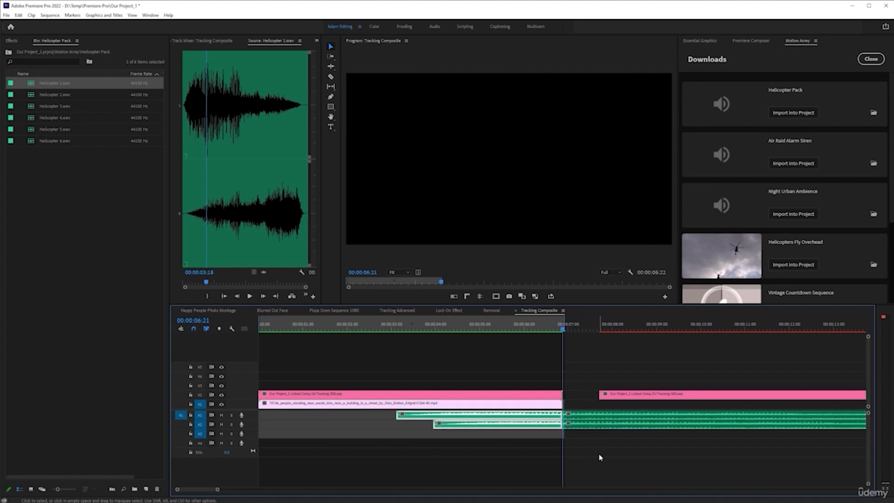
click(600, 420)
key(Delete)
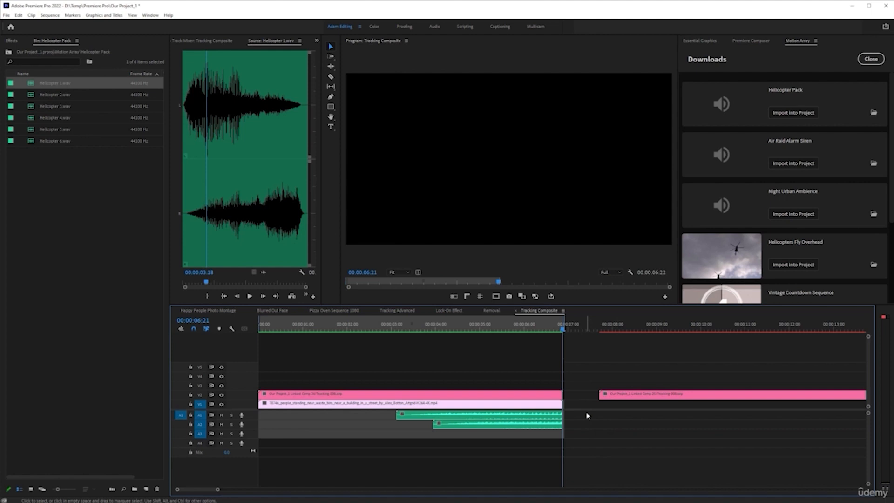
Step: Audition the first file in the Air Raid Alarm Siren bin and place it on track A3 at the sequence start
drag(495, 330, 360, 330)
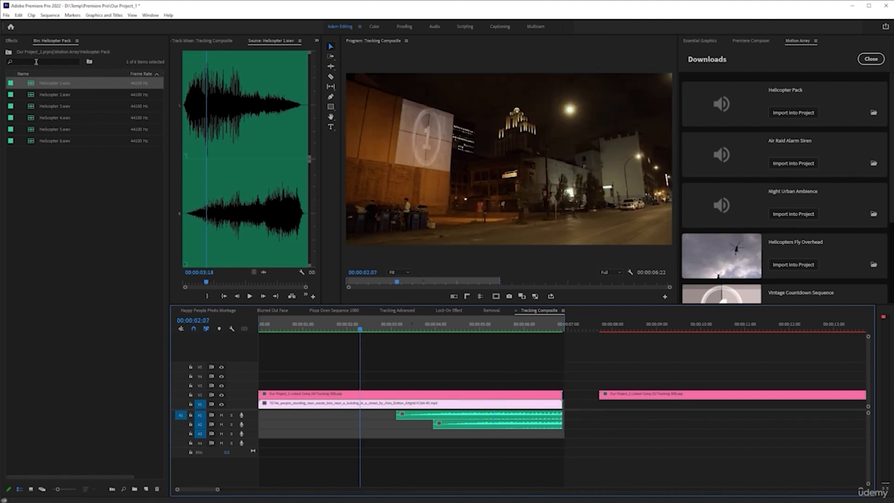
click(8, 51)
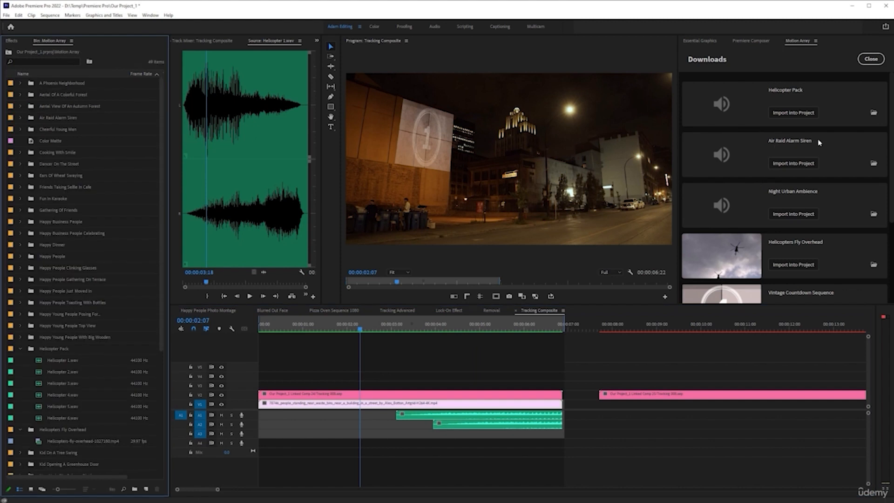
double_click(31, 118)
double_click(69, 85)
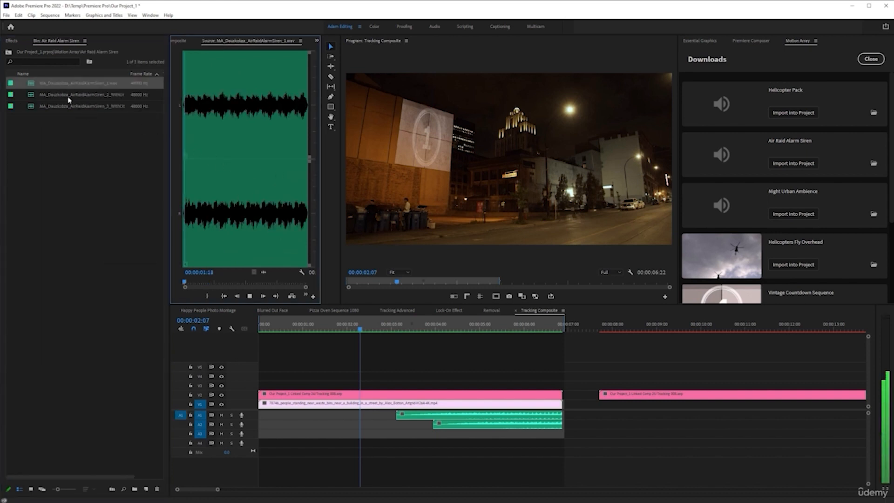
key(space)
drag(31, 89, 262, 434)
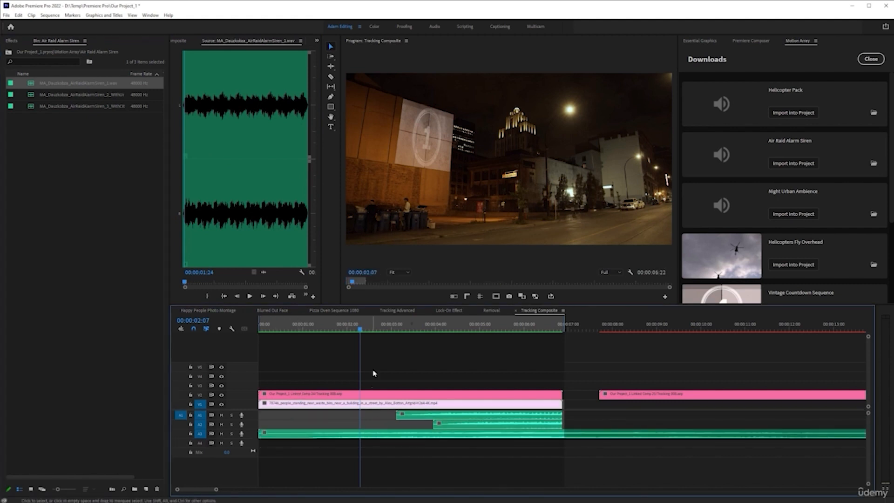
Step: Cut the siren clip on A3 at 00:00:03:11 and delete the part after the cut
drag(356, 334, 411, 335)
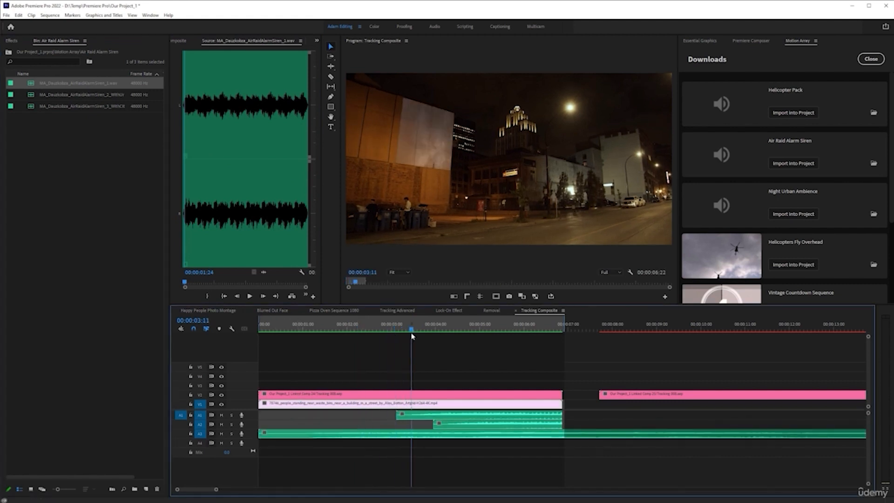
drag(427, 454, 393, 431)
key(ctrl+k)
click(421, 430)
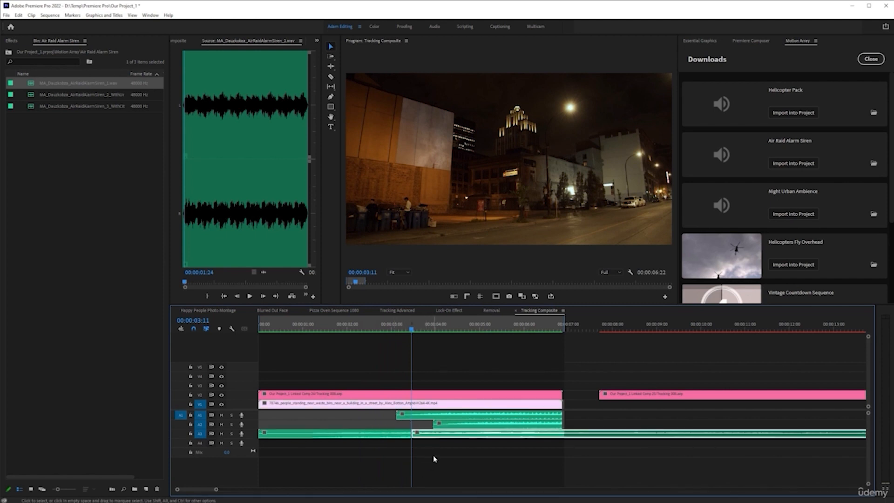
key(Delete)
Step: Add the default audio transition to the siren clip's end and play the sequence from the start
click(410, 434)
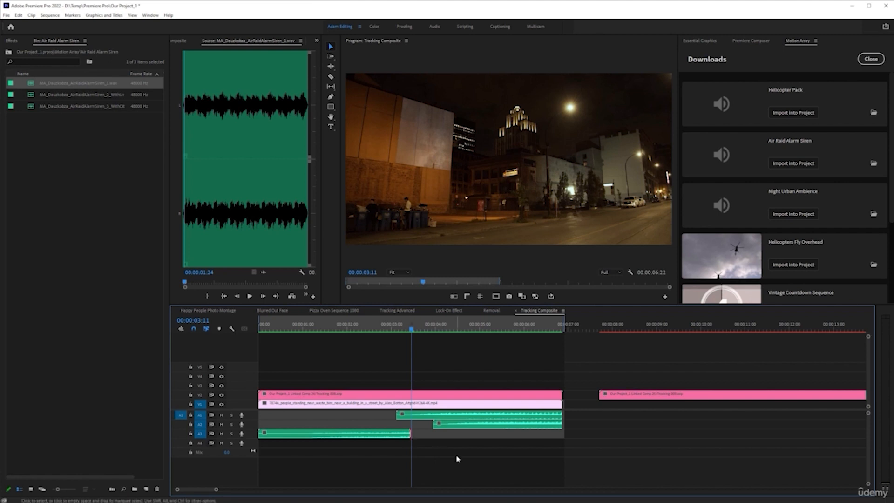
key(ctrl+shift+d)
key(Home)
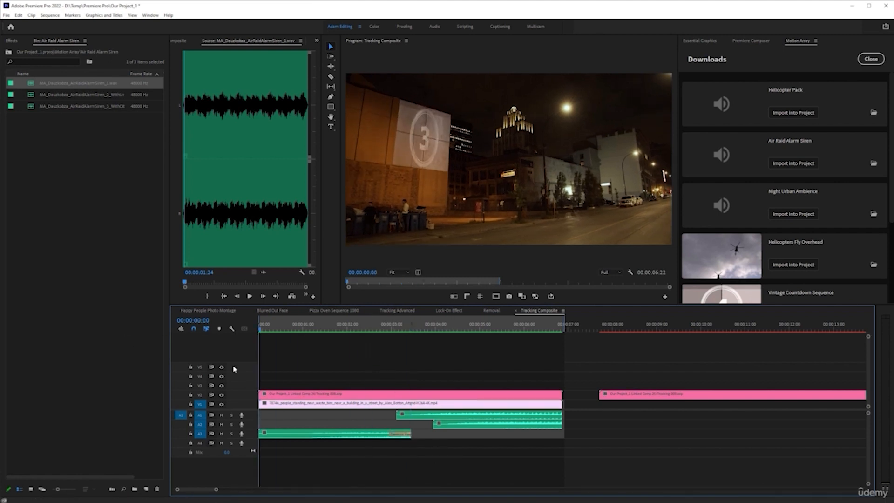
key(space)
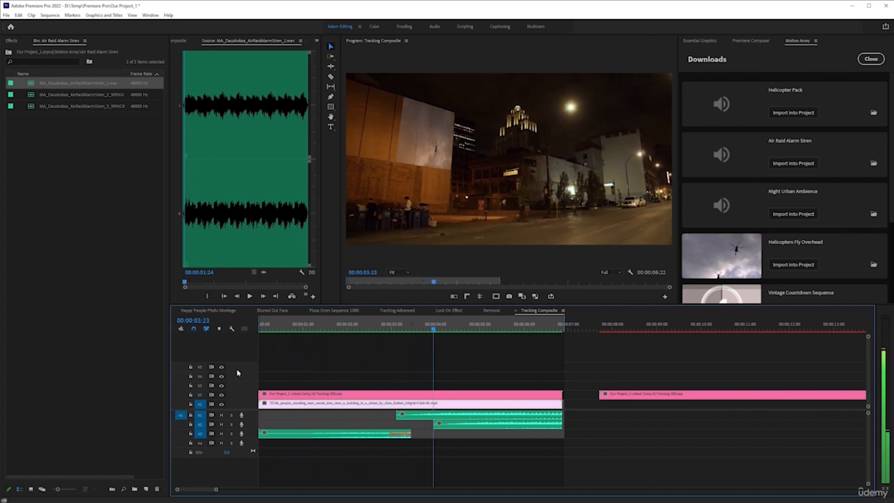
Step: Extend the siren clip on track A3 to the end of the video and play the sequence's second half to check it
key(space)
mouse_move(410, 434)
mouse_down()
mouse_move(489, 436)
mouse_move(423, 435)
mouse_up()
drag(491, 436, 562, 437)
click(368, 329)
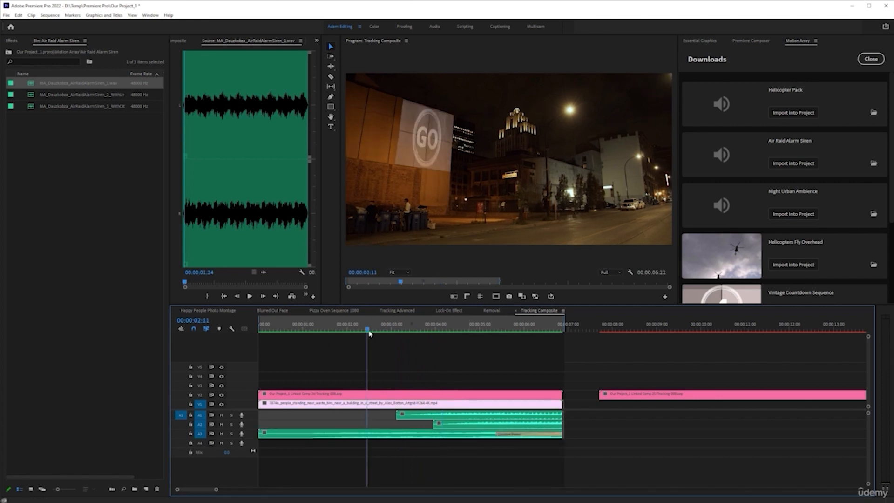
key(space)
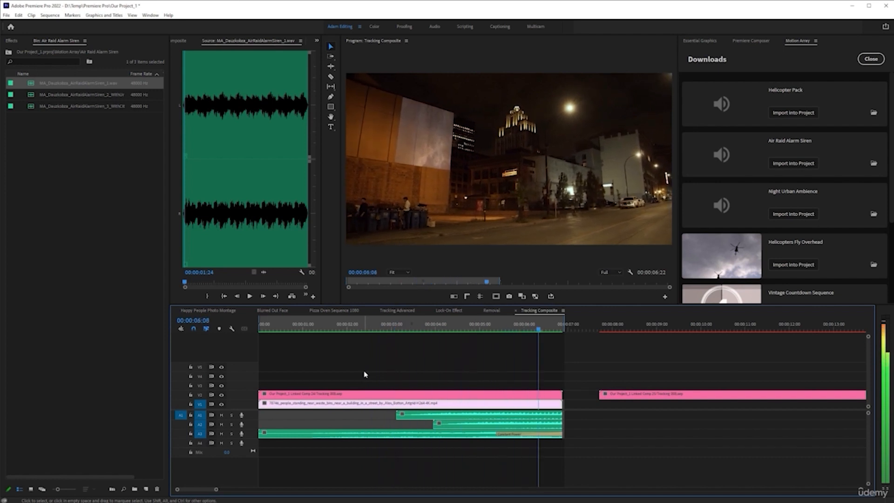
click(416, 330)
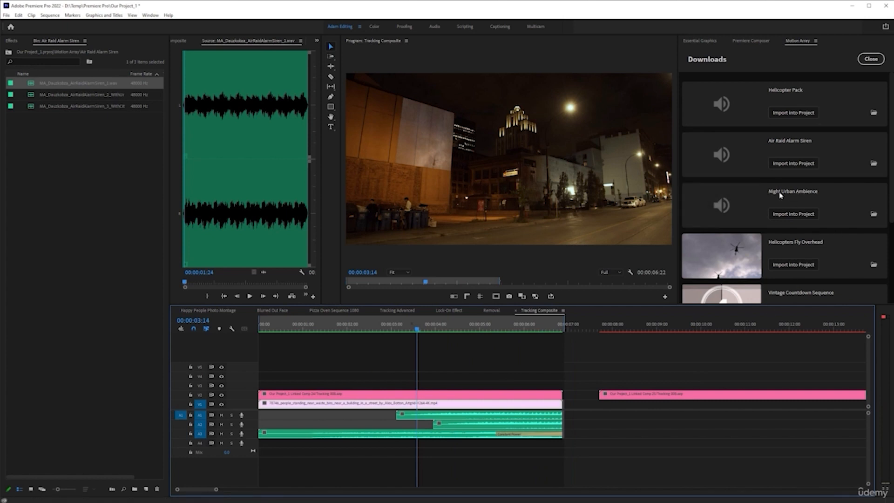
Step: Place the first file from the Night Urban Ambience bin on track A4 at the start of the sequence
click(9, 51)
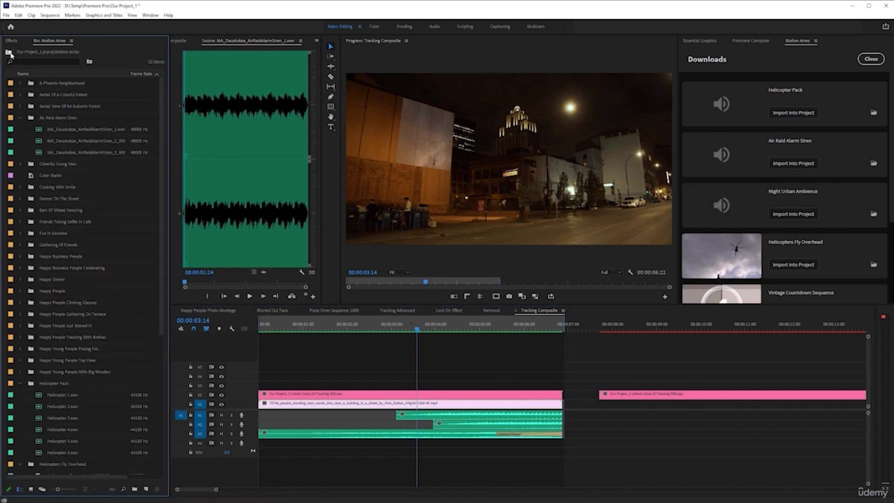
scroll(24, 326, down, 5)
scroll(35, 331, down, 2)
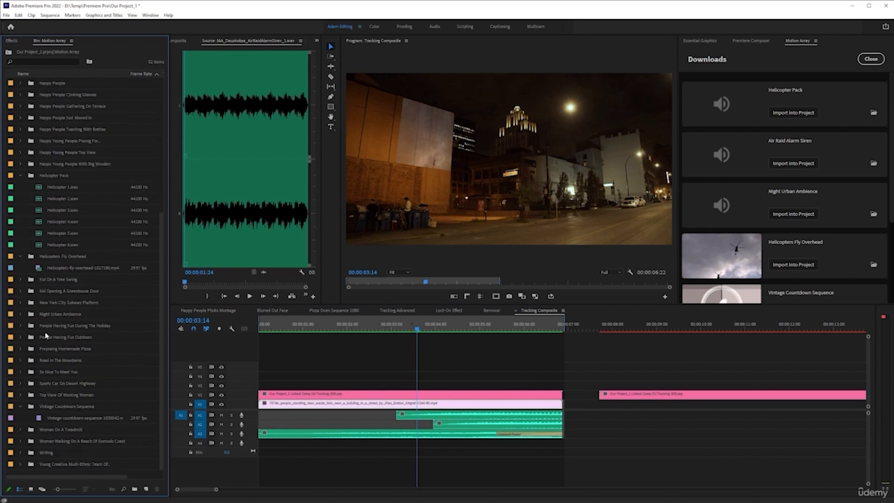
double_click(61, 315)
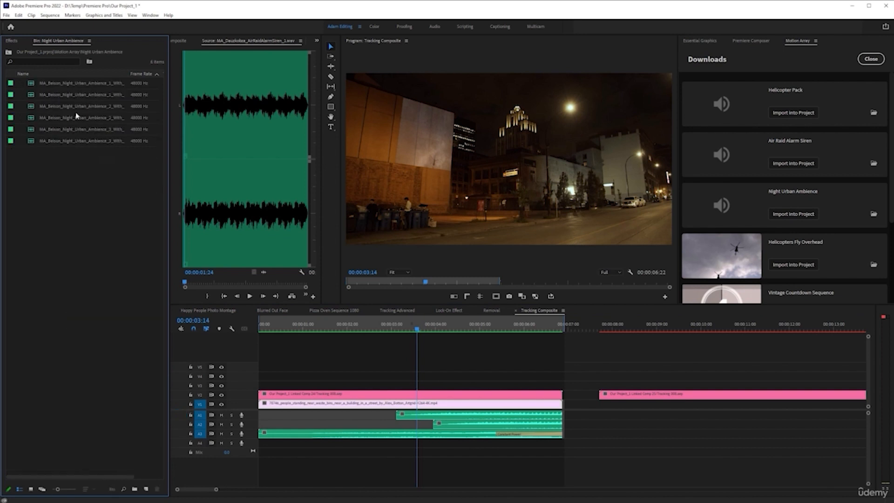
drag(73, 86, 318, 445)
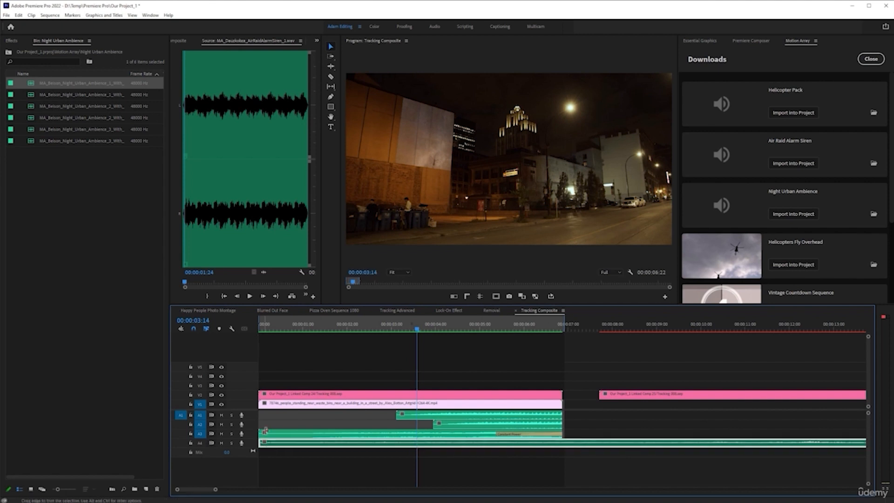
Step: Add default transitions to the start of both video clips, the siren clip and the ambience clip
drag(272, 370, 227, 471)
key(shift+d)
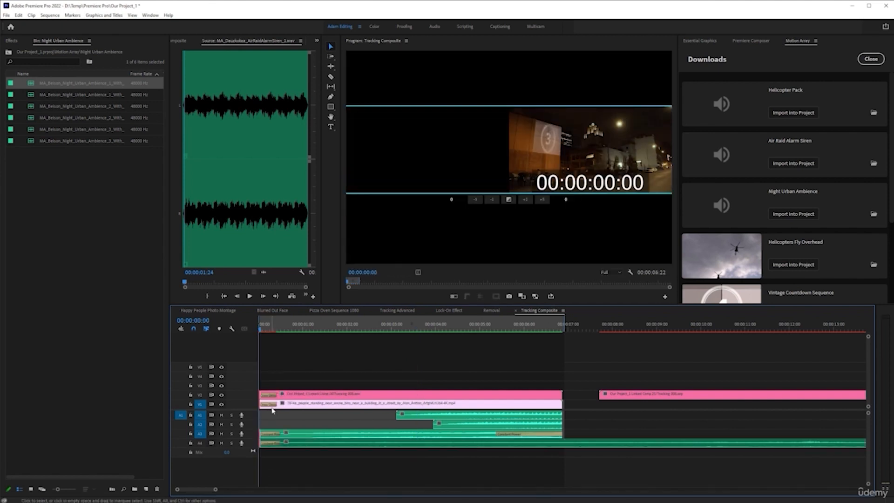
click(403, 369)
Step: Cut the ambience clip on A4 at the video's end at 00:00:06:21 and delete the excess part
key(shift+o)
drag(578, 413, 585, 479)
key(ctrl+k)
drag(580, 427, 597, 465)
key(Delete)
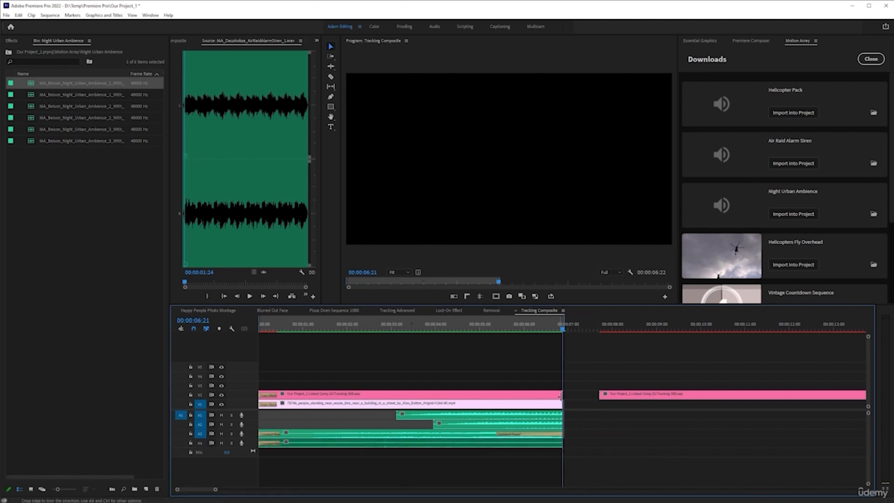
Step: Save the project and add default transitions to the ends of both video clips and the audio clips that lack an end fade
drag(584, 382, 554, 476)
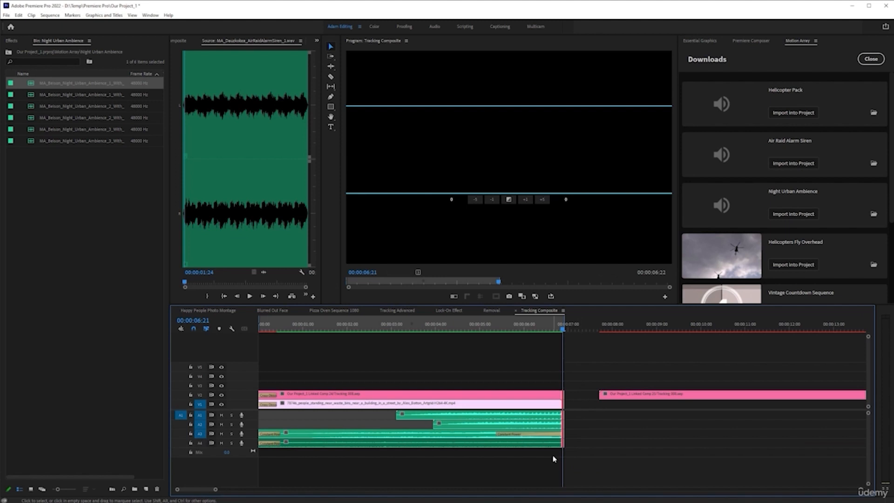
click(578, 440)
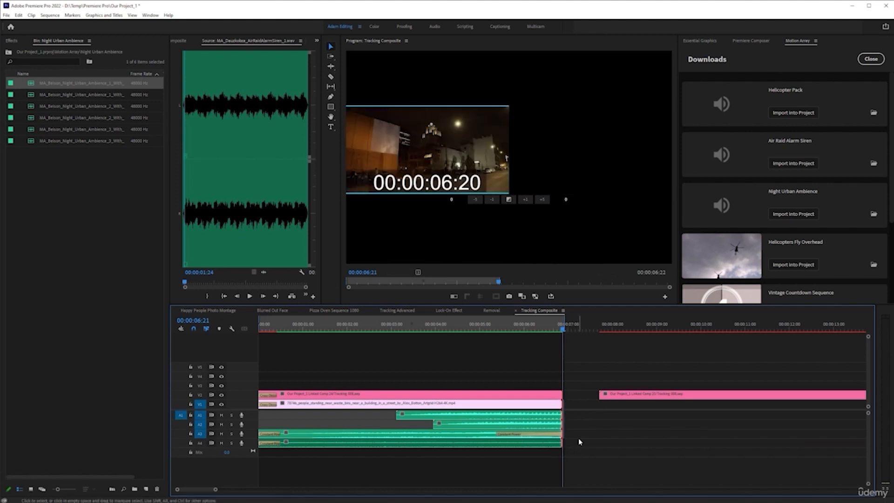
key(ctrl+s)
scroll(577, 445, up, 3)
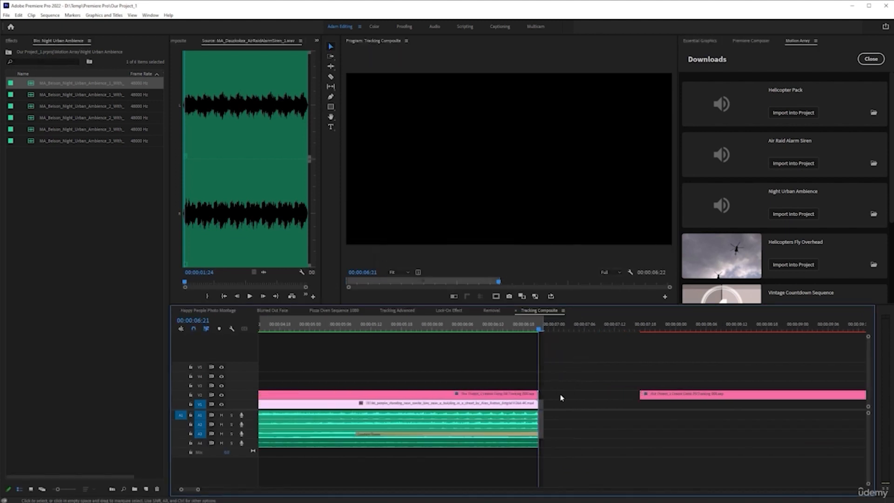
drag(521, 366, 570, 429)
key(shift+d)
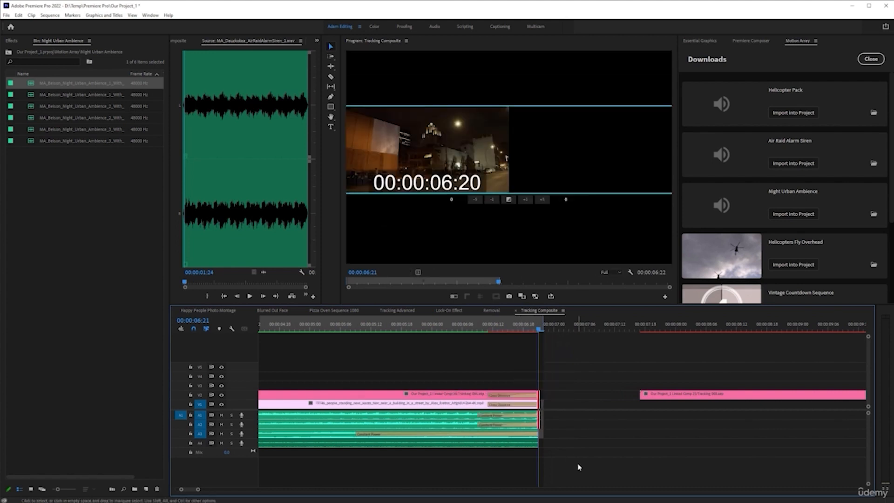
drag(578, 468, 516, 445)
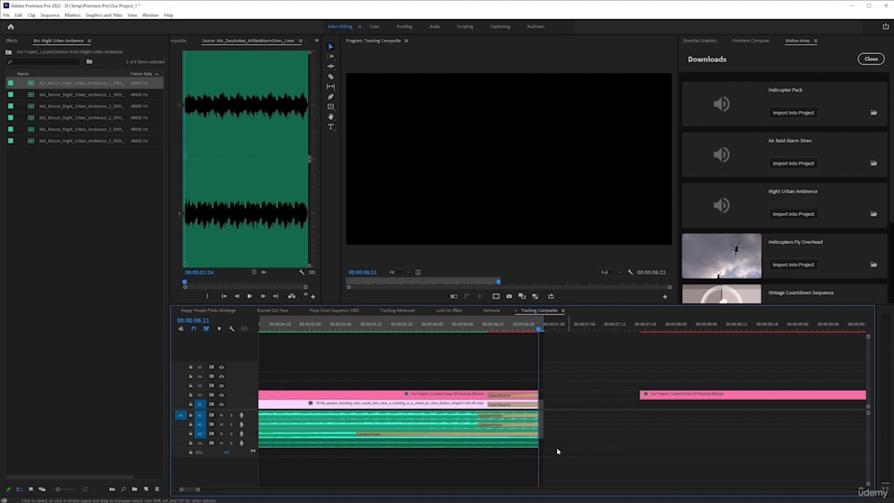
key(shift+d)
Step: Render the sequence and play it from the start in the maximized Program monitor
key(Return)
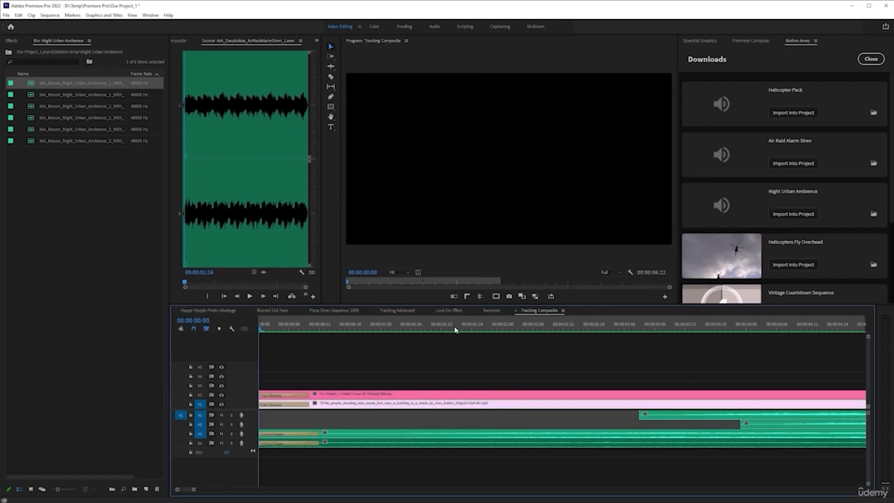
key(grave)
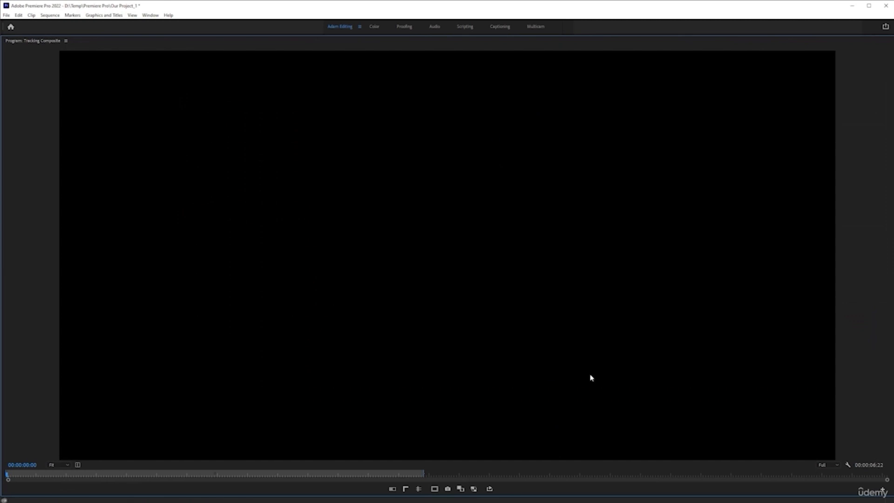
key(space)
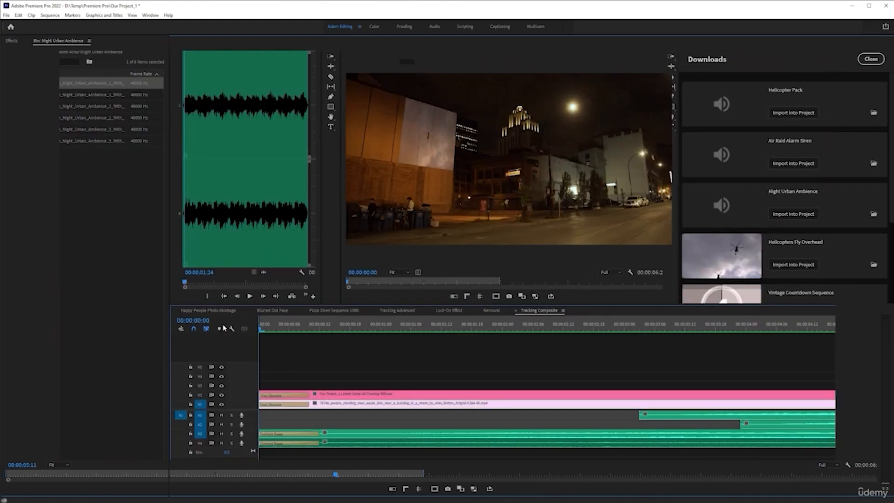
scroll(481, 365, down, 4)
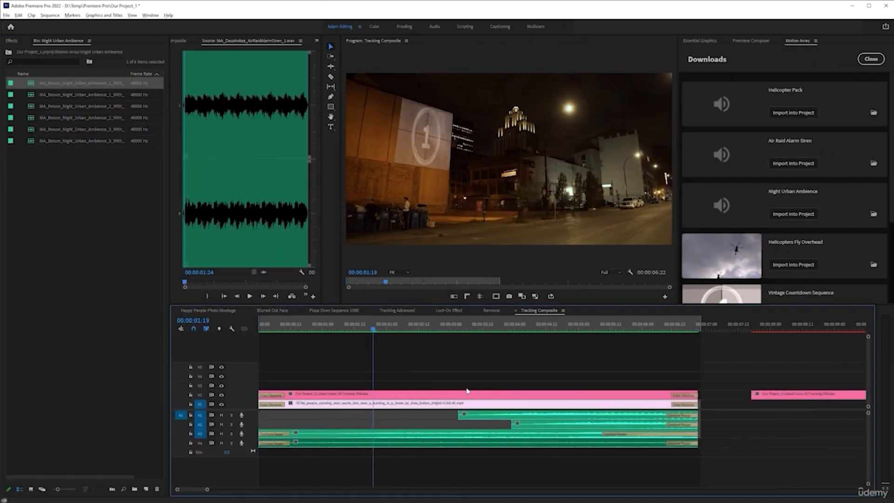
scroll(363, 404, up, 2)
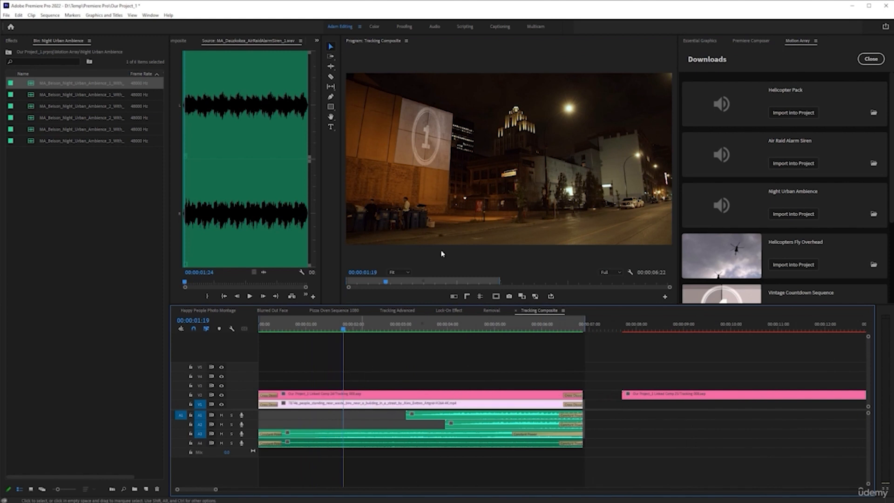
Step: Play the sequence from the start in the maximized Program monitor with ambience track A4 temporarily muted
drag(344, 330, 154, 343)
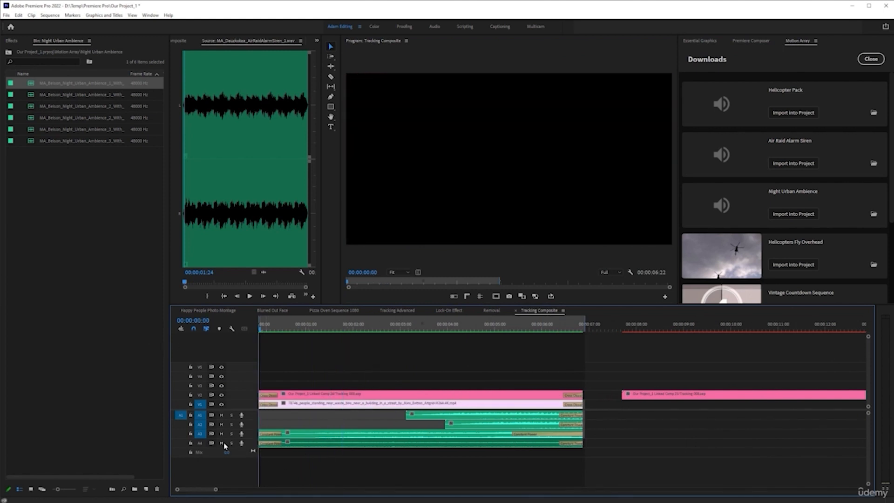
click(222, 444)
key(grave)
key(space)
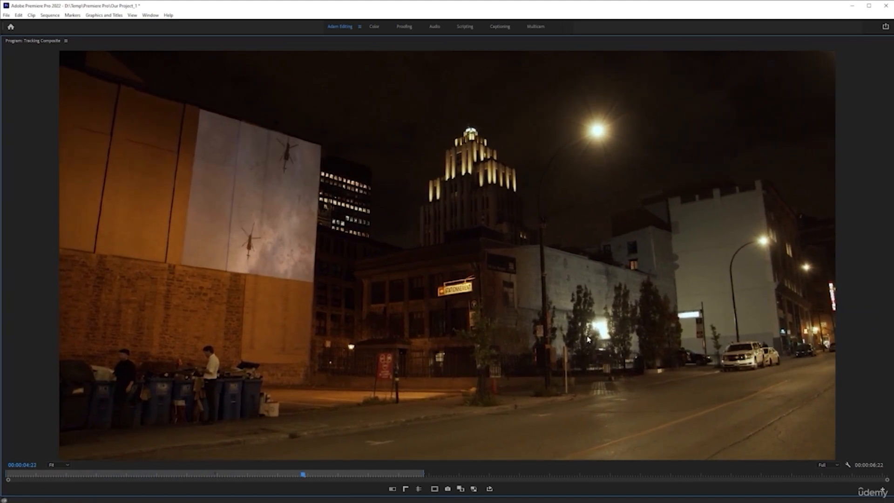
key(space)
key(grave)
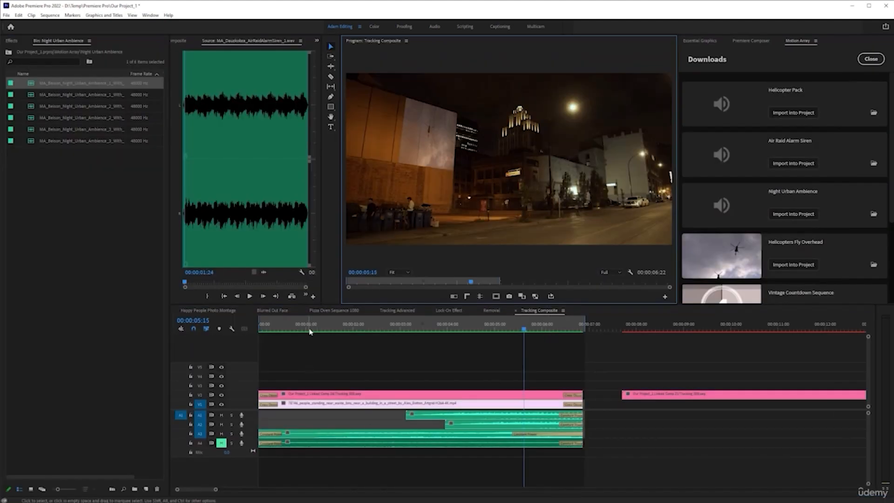
drag(310, 329, 64, 350)
click(221, 443)
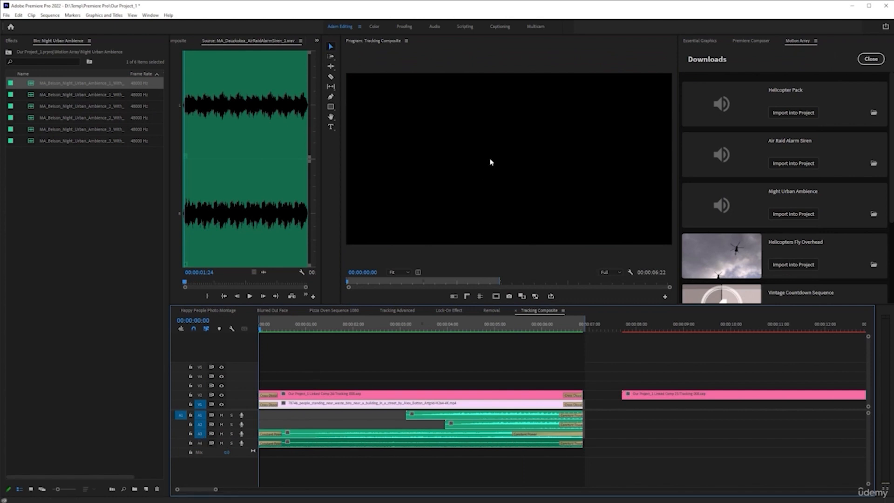
Step: Play the full mix with the ambience track included from the start in the maximized Program monitor
key(grave)
key(space)
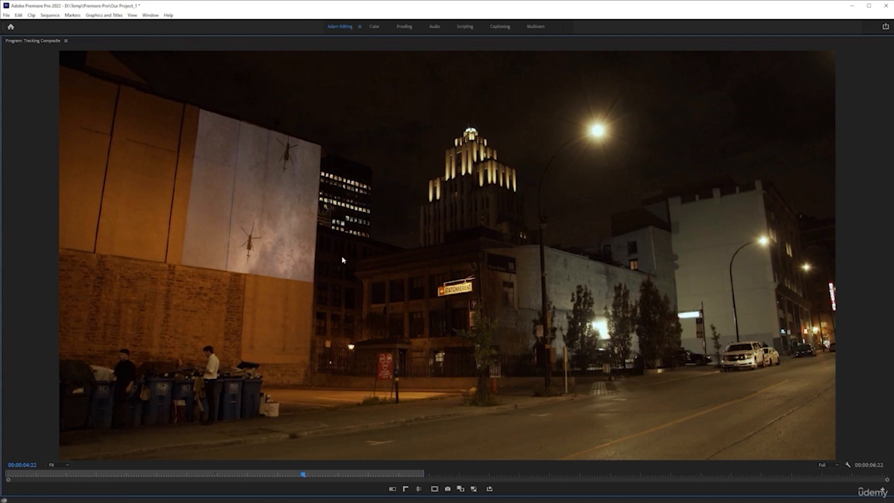
key(grave)
scroll(453, 371, down, 1)
scroll(444, 371, up, 2)
scroll(444, 371, up, 2)
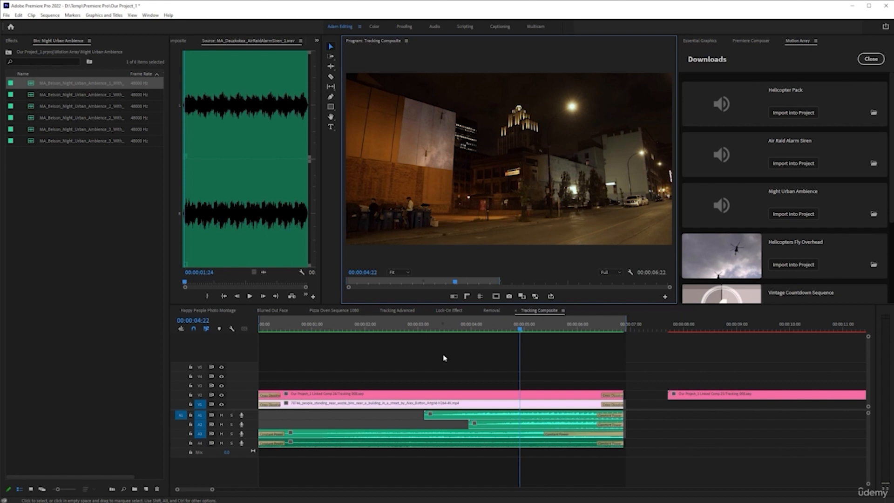
Step: Close the Motion Array downloads list and play the finished sequence from the start
click(870, 58)
drag(455, 321, 233, 334)
key(space)
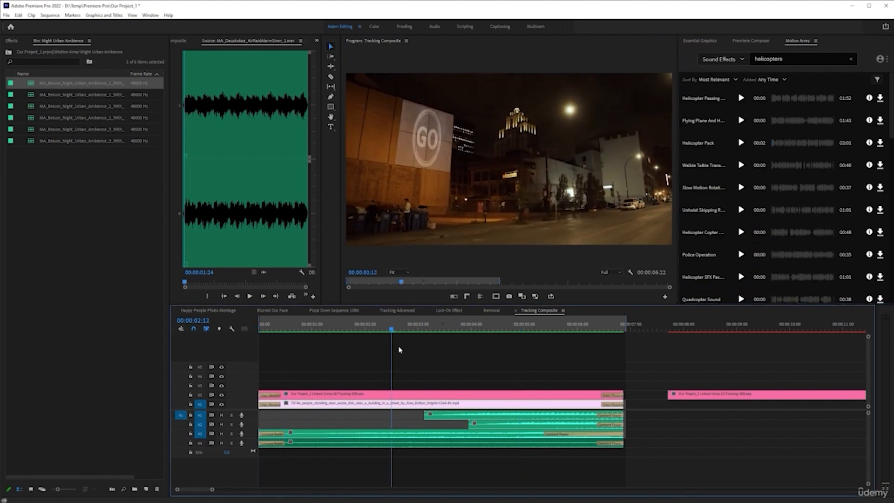